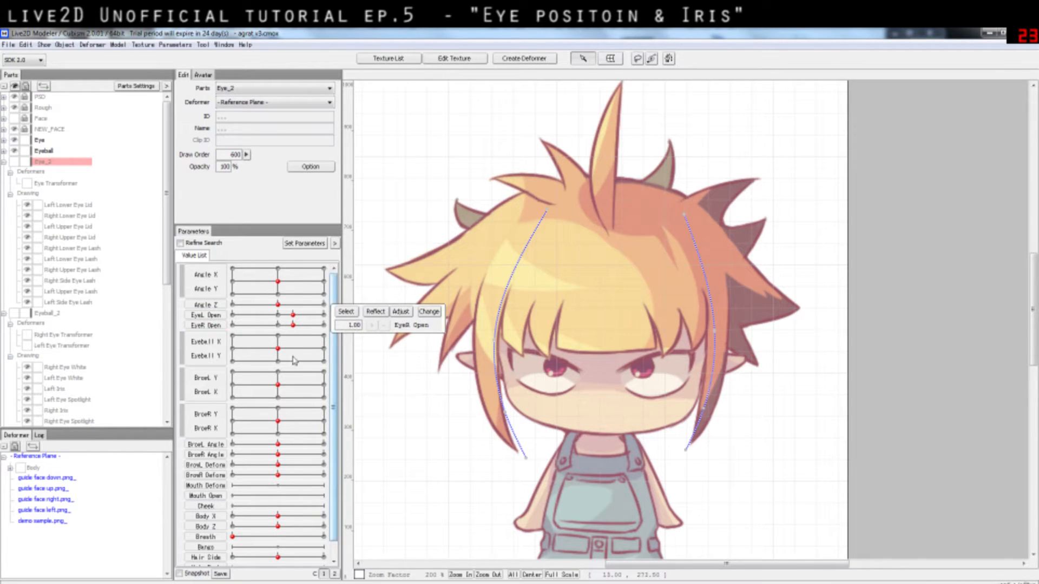
# - Preview the head turned to Angle X -30 and Angle Y 30 and test the Eyeball X/Y movement, returning all values to 0
pyautogui.moveTo(283, 355)
pyautogui.mouseDown()
pyautogui.moveTo(308, 361)
pyautogui.moveTo(279, 335)
pyautogui.moveTo(300, 340)
pyautogui.moveTo(249, 349)
pyautogui.moveTo(301, 342)
pyautogui.moveTo(305, 353)
pyautogui.moveTo(280, 360)
pyautogui.moveTo(283, 351)
pyautogui.mouseUp()
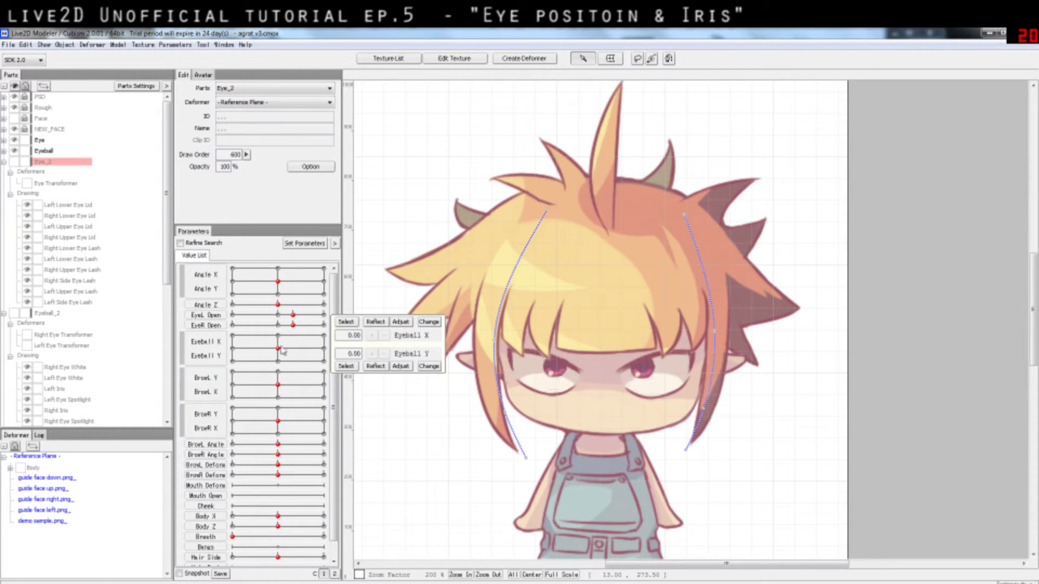
pyautogui.moveTo(278, 284); pyautogui.dragTo(231, 269)
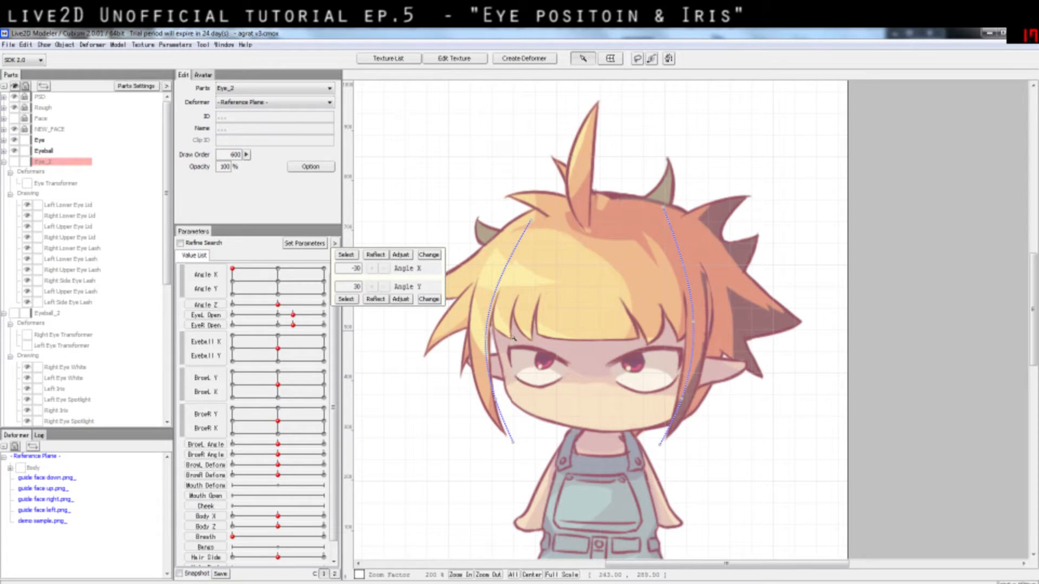
pyautogui.moveTo(278, 347)
pyautogui.mouseDown()
pyautogui.moveTo(326, 361)
pyautogui.moveTo(238, 366)
pyautogui.moveTo(267, 346)
pyautogui.moveTo(271, 371)
pyautogui.moveTo(275, 342)
pyautogui.moveTo(304, 366)
pyautogui.moveTo(253, 359)
pyautogui.moveTo(285, 345)
pyautogui.moveTo(252, 355)
pyautogui.moveTo(283, 364)
pyautogui.moveTo(278, 349)
pyautogui.mouseUp()
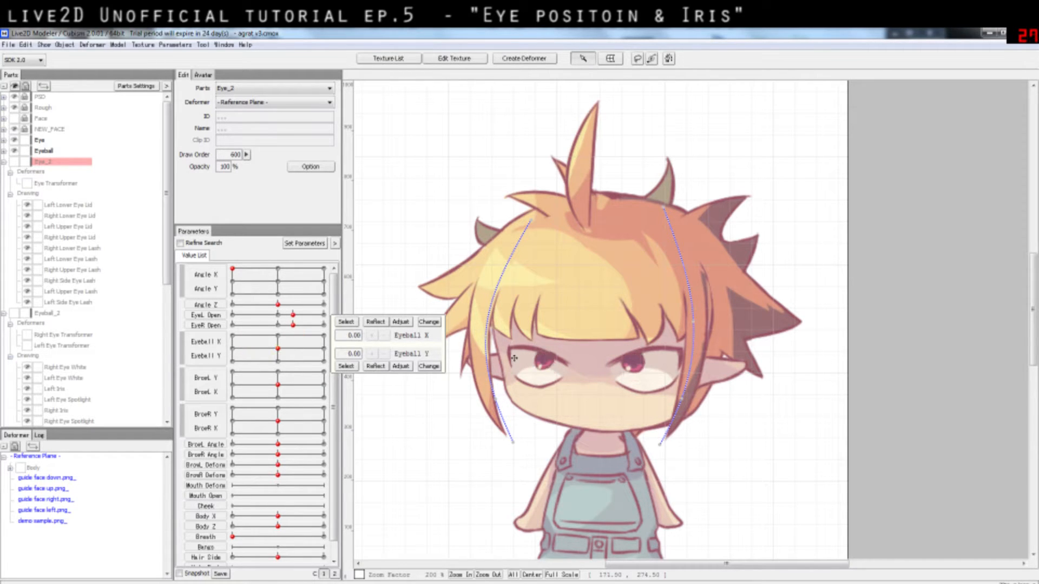
pyautogui.click(276, 283)
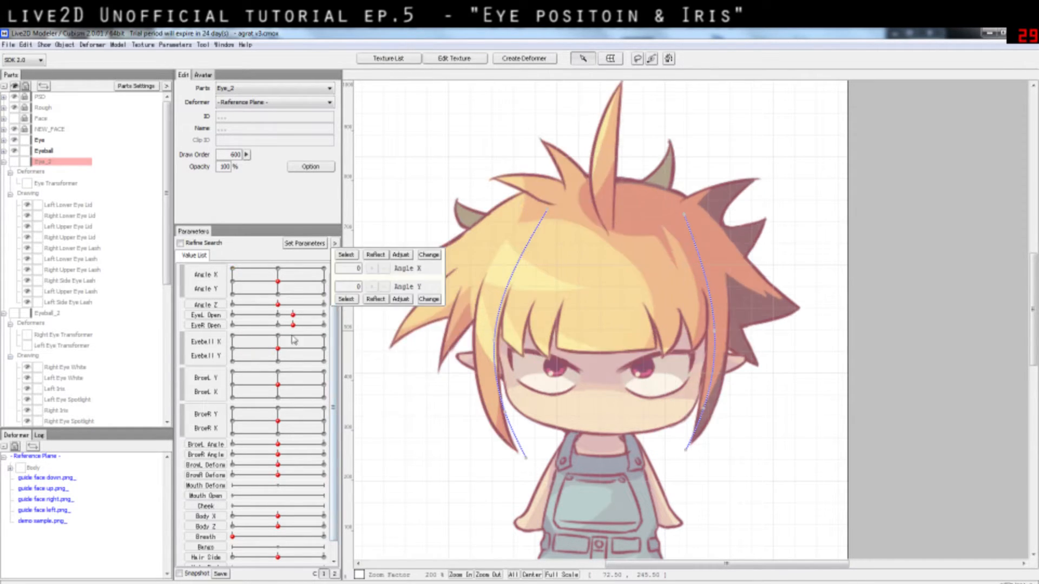
pyautogui.click(282, 349)
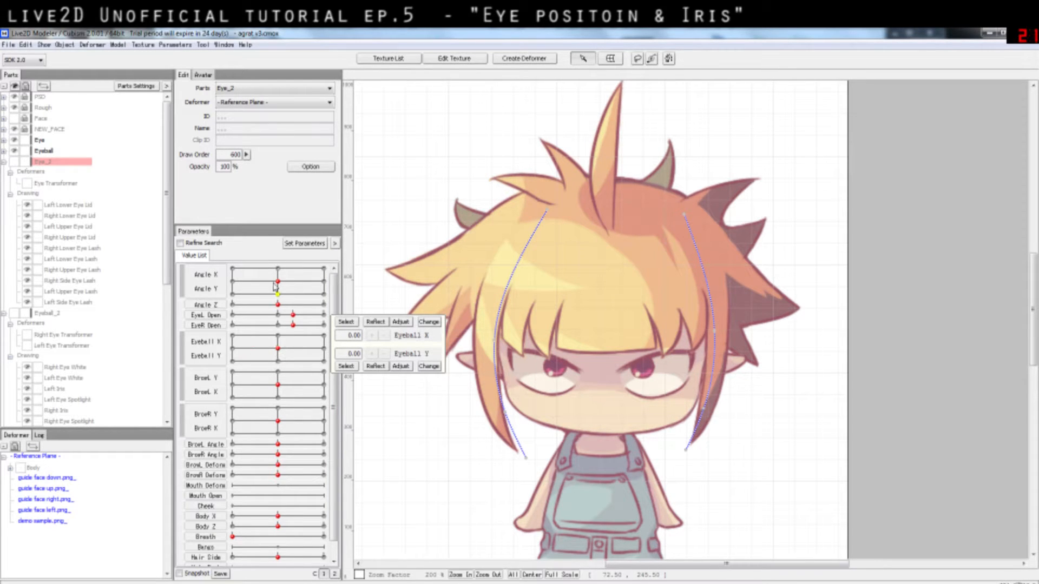
pyautogui.moveTo(274, 286)
pyautogui.mouseDown()
pyautogui.moveTo(274, 272)
pyautogui.moveTo(262, 274)
pyautogui.moveTo(278, 282)
pyautogui.mouseUp()
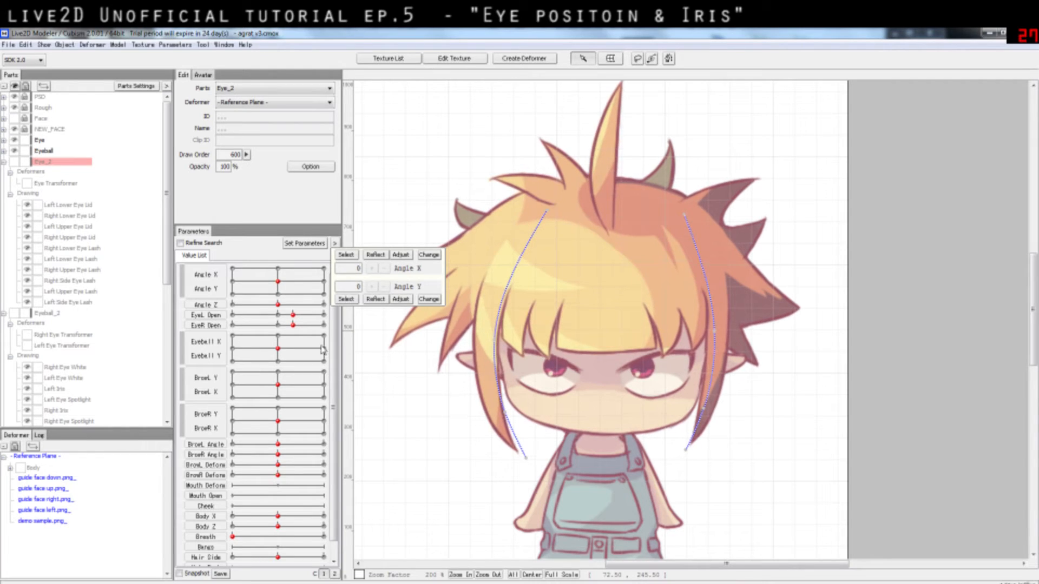
pyautogui.moveTo(282, 349); pyautogui.dragTo(278, 349)
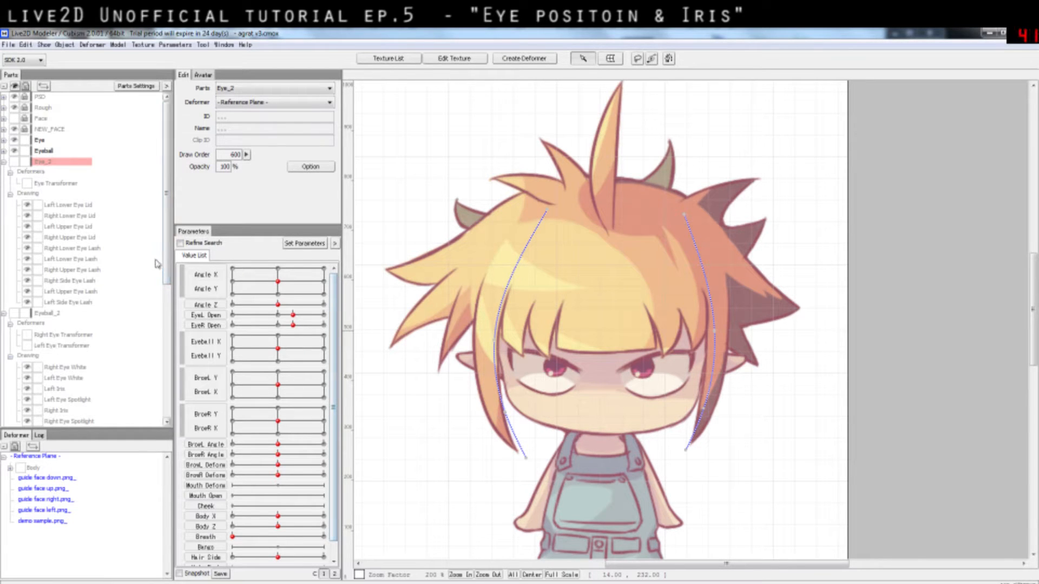
pyautogui.moveTo(278, 281); pyautogui.dragTo(277, 281)
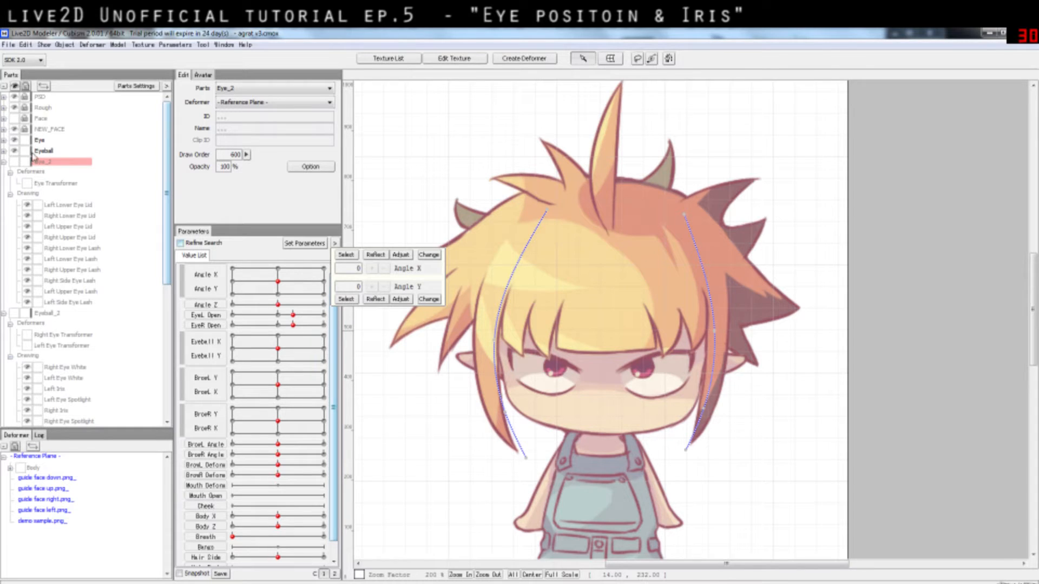
# - Collapse the Eye_2 part, expand the Eye and Eyeball parts, and select the Eye part's Eye Transformer
pyautogui.click(4, 161)
pyautogui.click(4, 141)
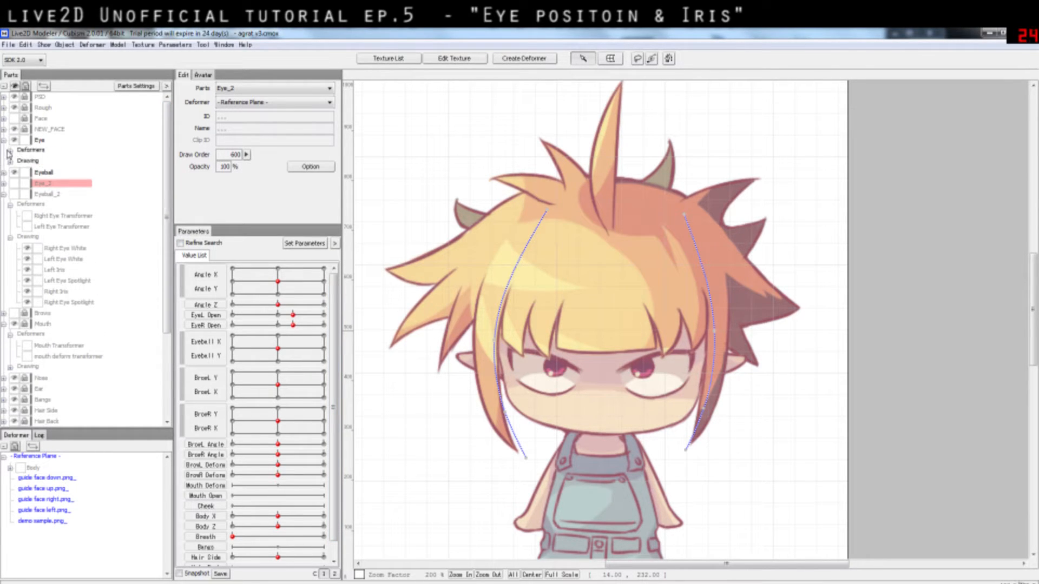
pyautogui.click(4, 173)
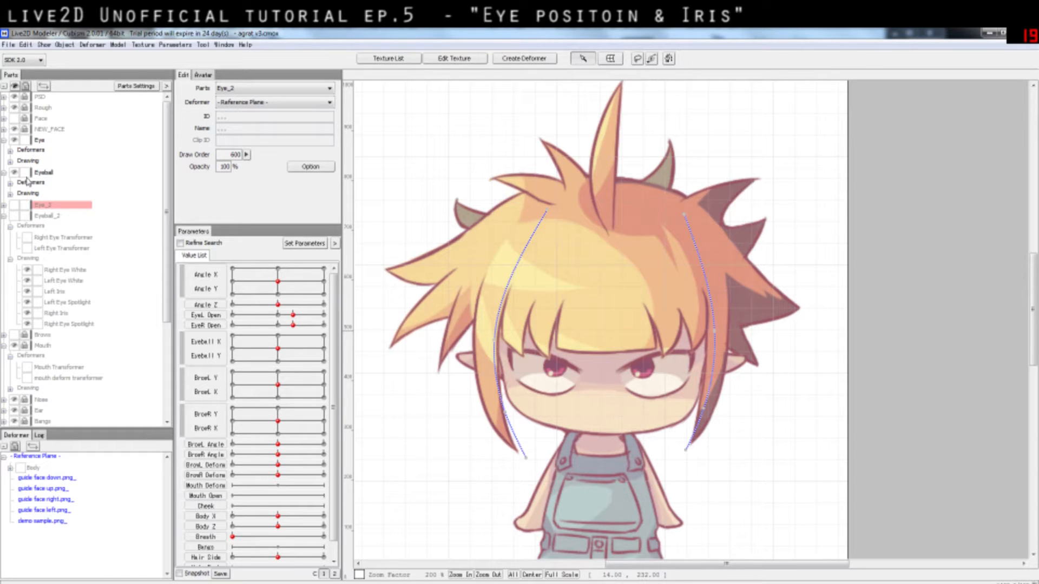
pyautogui.click(10, 151)
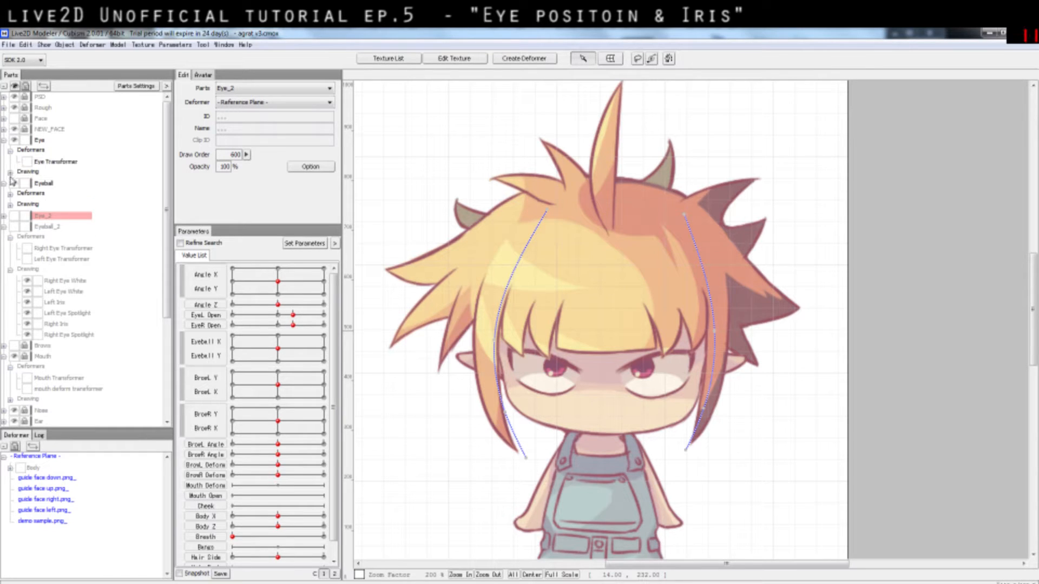
pyautogui.click(10, 172)
pyautogui.click(59, 162)
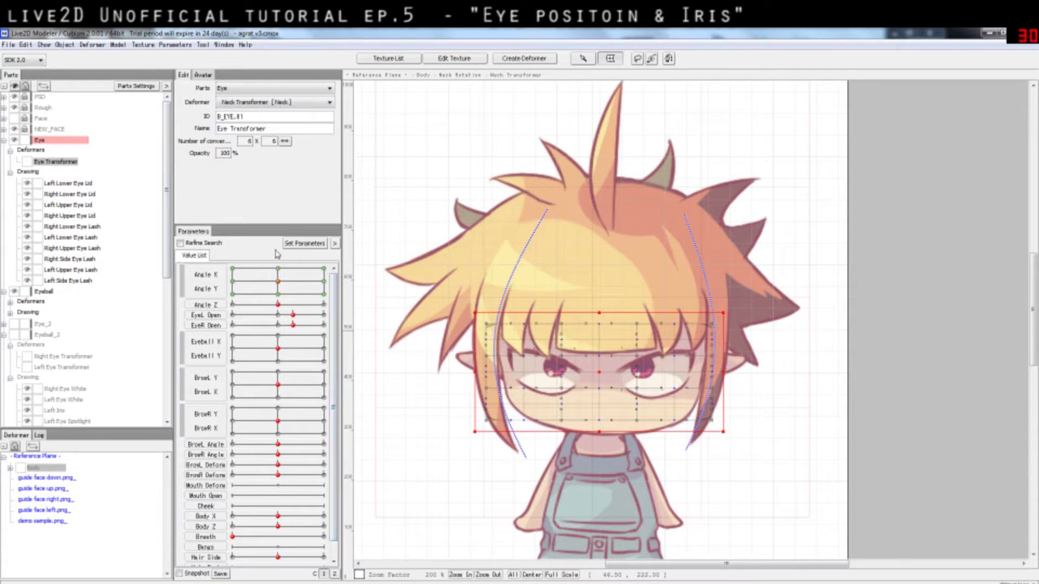
# - Preview the Eye Transformer's motion with the Angle X/Y, Angle Z and Body X parameters, returning each to 0
pyautogui.moveTo(278, 280)
pyautogui.mouseDown()
pyautogui.moveTo(240, 292)
pyautogui.moveTo(291, 296)
pyautogui.moveTo(275, 280)
pyautogui.moveTo(295, 295)
pyautogui.moveTo(263, 283)
pyautogui.moveTo(260, 293)
pyautogui.moveTo(277, 281)
pyautogui.mouseUp()
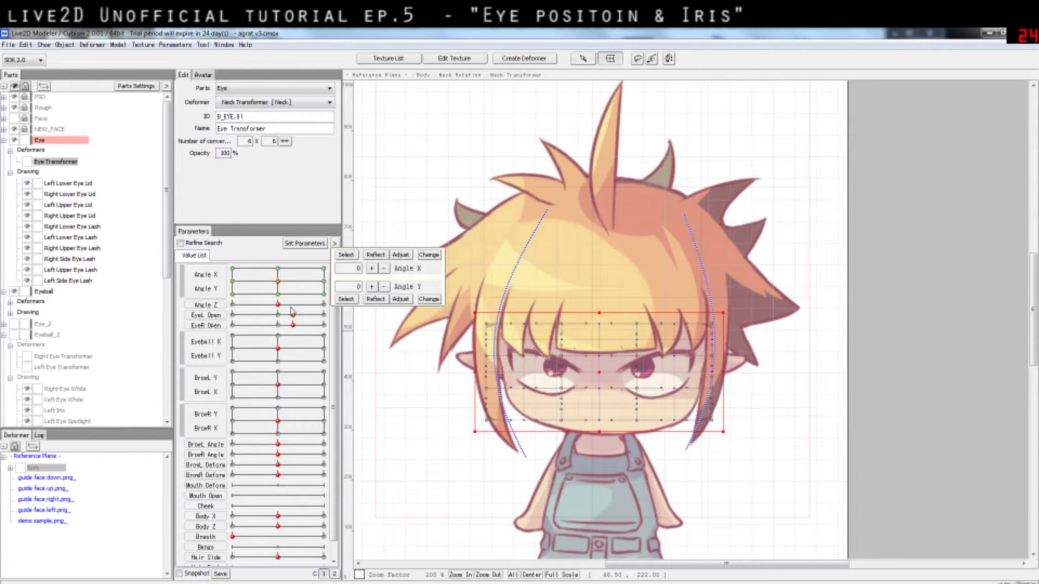
pyautogui.moveTo(277, 305)
pyautogui.mouseDown()
pyautogui.moveTo(314, 311)
pyautogui.moveTo(277, 309)
pyautogui.mouseUp()
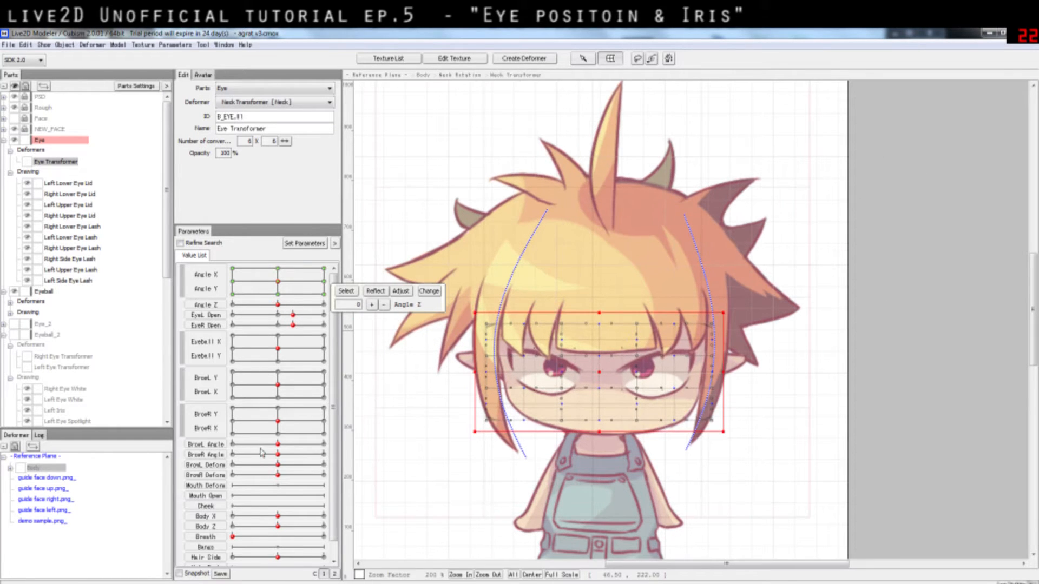
pyautogui.moveTo(278, 516); pyautogui.dragTo(247, 546)
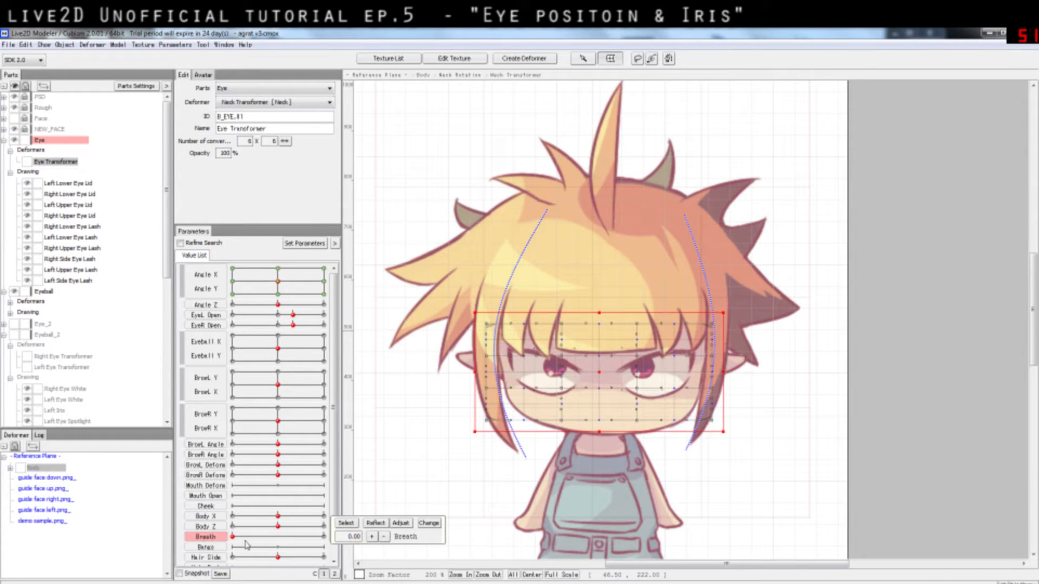
pyautogui.scroll(-1, 296, 519)
pyautogui.scroll(1, 276, 495)
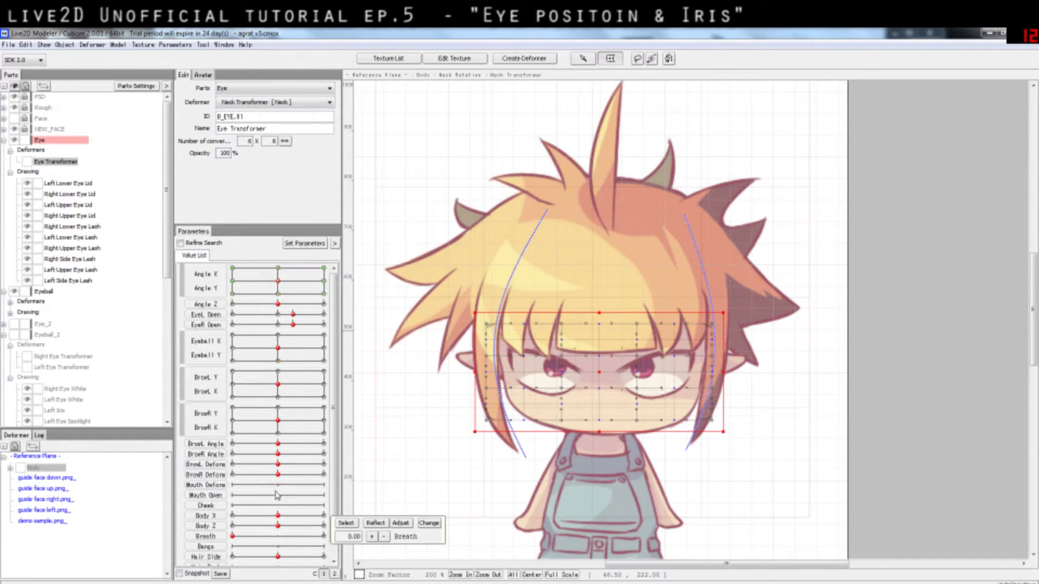
pyautogui.moveTo(278, 516)
pyautogui.mouseDown()
pyautogui.moveTo(301, 517)
pyautogui.moveTo(279, 518)
pyautogui.mouseUp()
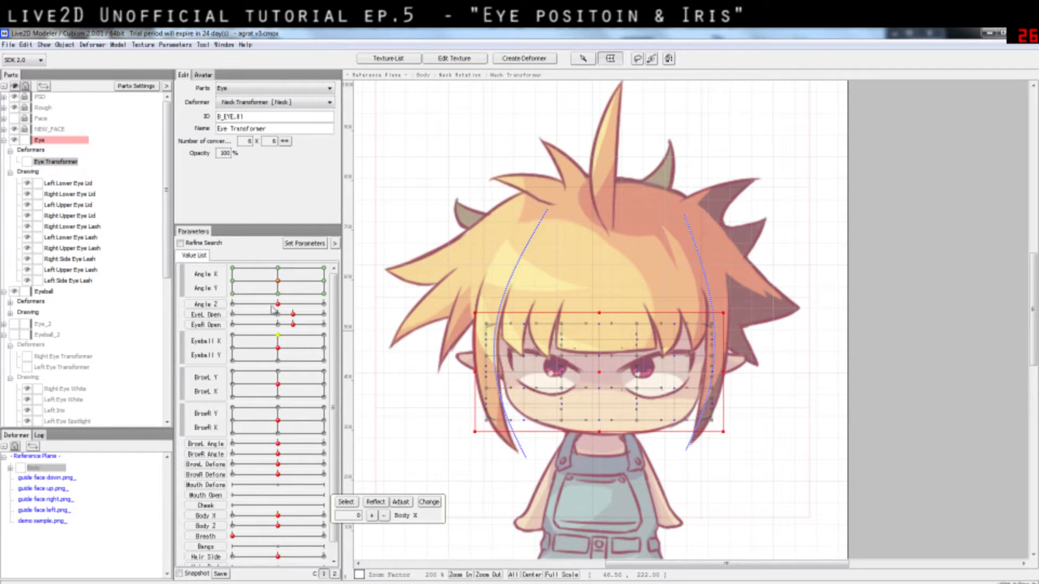
pyautogui.moveTo(292, 282)
pyautogui.mouseDown()
pyautogui.moveTo(234, 302)
pyautogui.moveTo(279, 280)
pyautogui.mouseUp()
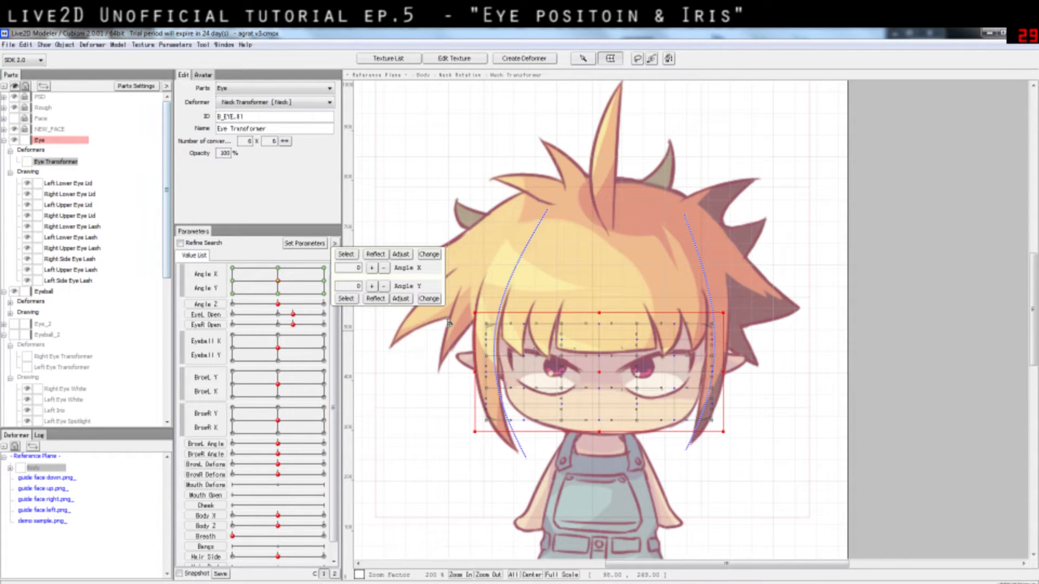
# - Inspect the eye deformers on the canvas, then reselect the Eye part's Eye Transformer and check its Angle X/Y motion
pyautogui.click(588, 287)
pyautogui.click(551, 358)
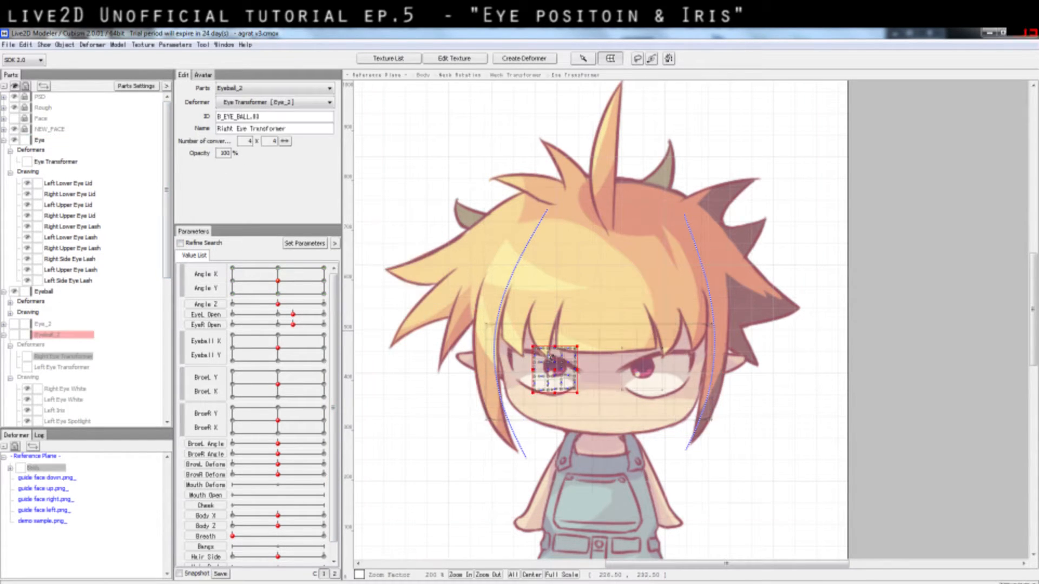
pyautogui.click(540, 342)
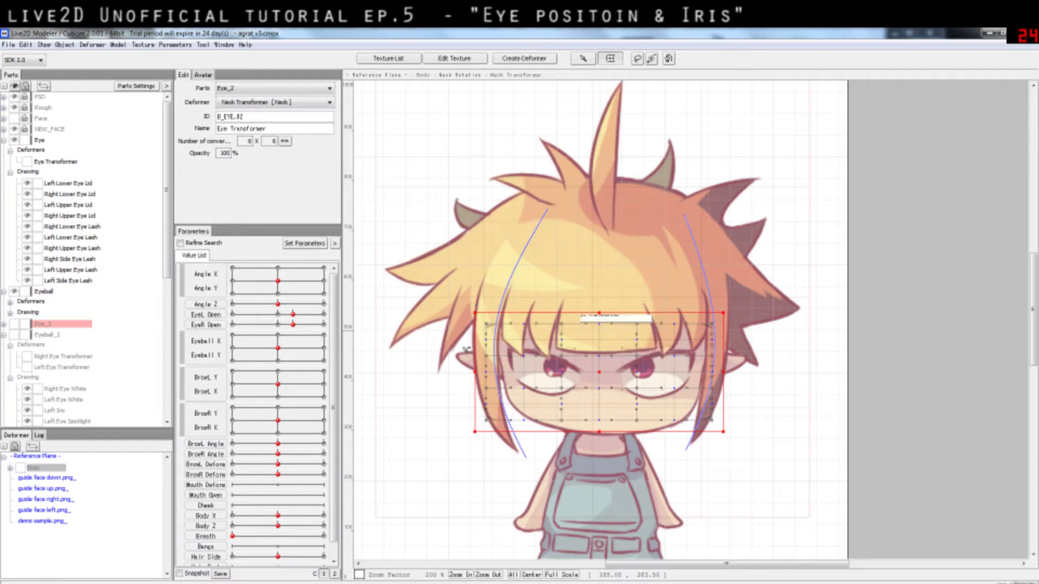
pyautogui.click(63, 162)
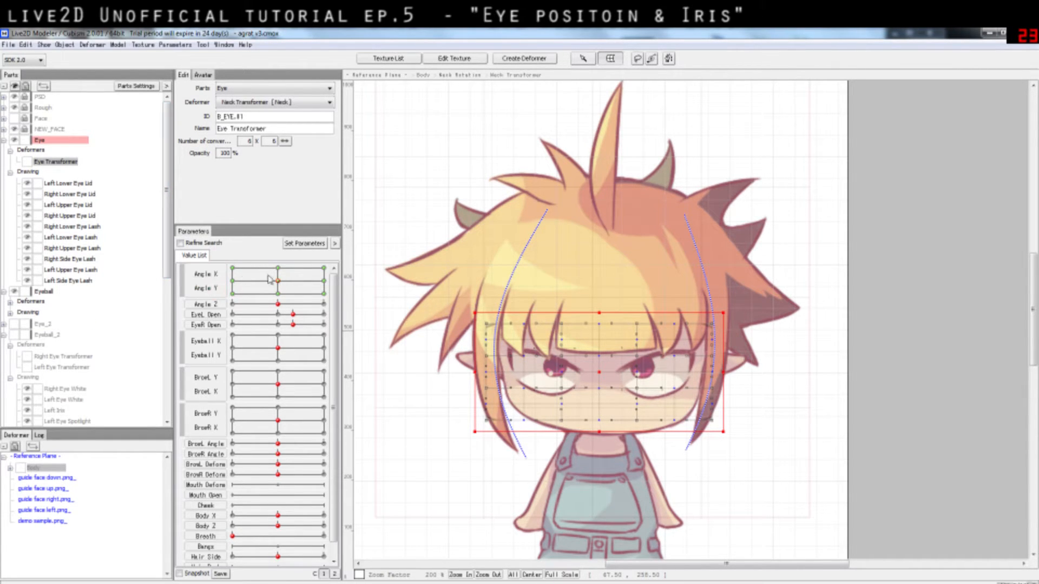
pyautogui.moveTo(269, 279)
pyautogui.mouseDown()
pyautogui.moveTo(321, 294)
pyautogui.moveTo(239, 275)
pyautogui.moveTo(278, 290)
pyautogui.moveTo(265, 273)
pyautogui.moveTo(295, 276)
pyautogui.moveTo(266, 284)
pyautogui.moveTo(287, 284)
pyautogui.moveTo(280, 289)
pyautogui.mouseUp()
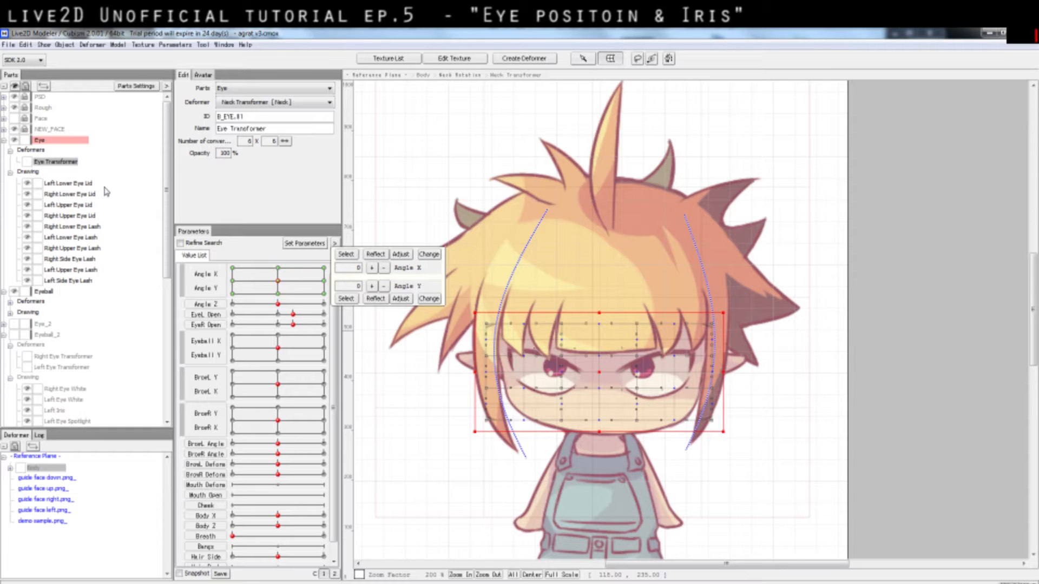
# - Deselect the Eye Transformer and preview the head's Angle X/Y movement, returning both values to 0
pyautogui.click(510, 252)
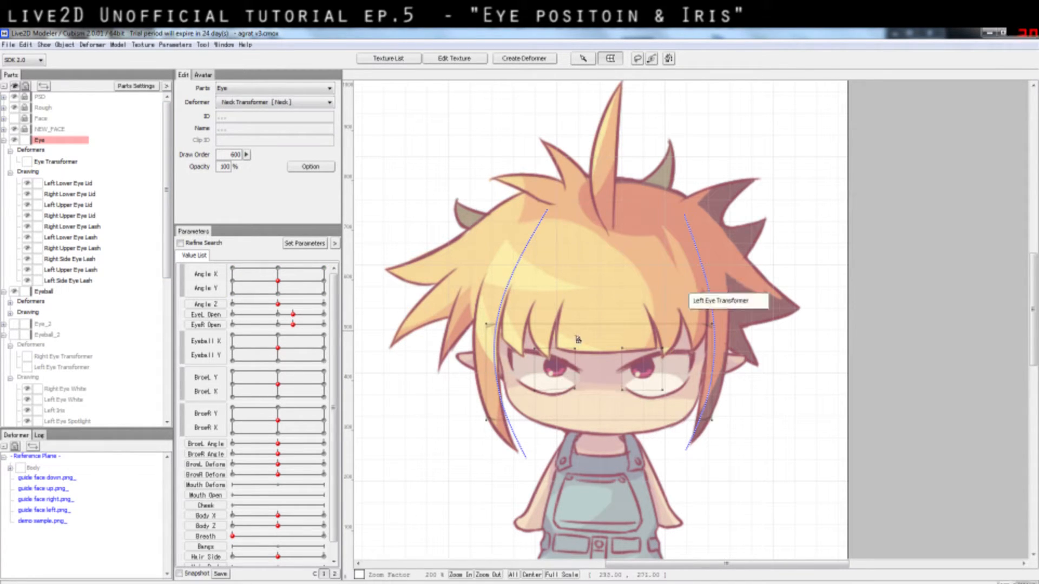
pyautogui.moveTo(278, 281); pyautogui.dragTo(313, 299)
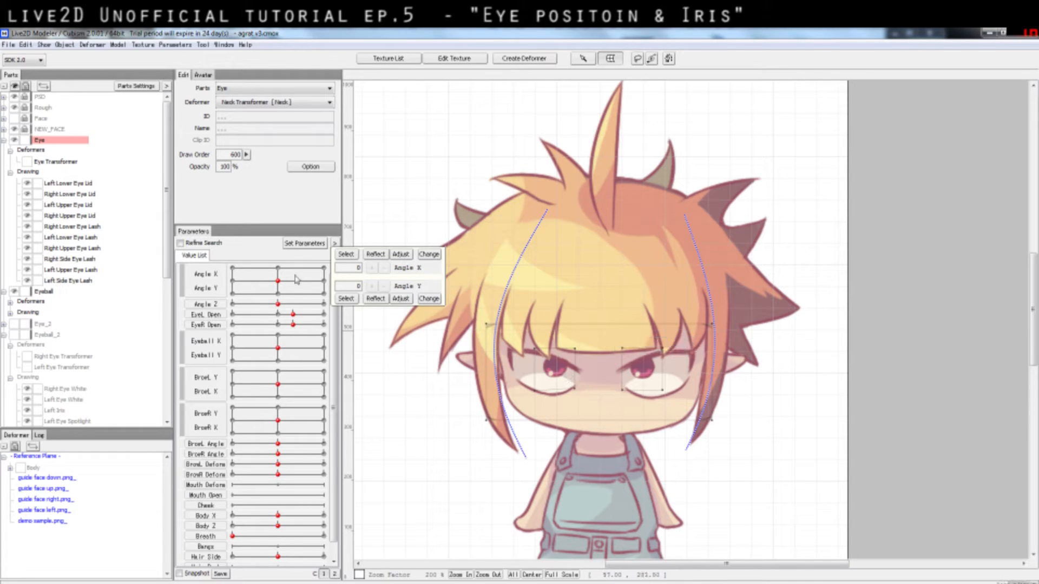
pyautogui.moveTo(278, 281)
pyautogui.mouseDown()
pyautogui.moveTo(259, 279)
pyautogui.moveTo(278, 281)
pyautogui.mouseUp()
# - Hide the Eye and Eyeball parts, show Eye_2 and Eyeball_2 instead, and preview them with the Angle X/Y parameters
pyautogui.click(14, 140)
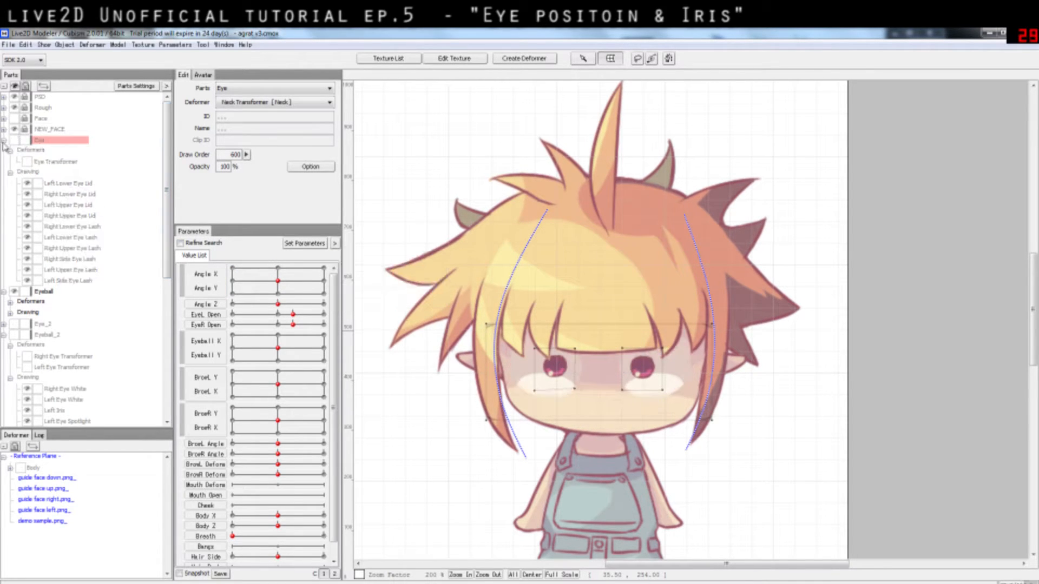
pyautogui.click(4, 140)
pyautogui.click(14, 151)
pyautogui.click(4, 151)
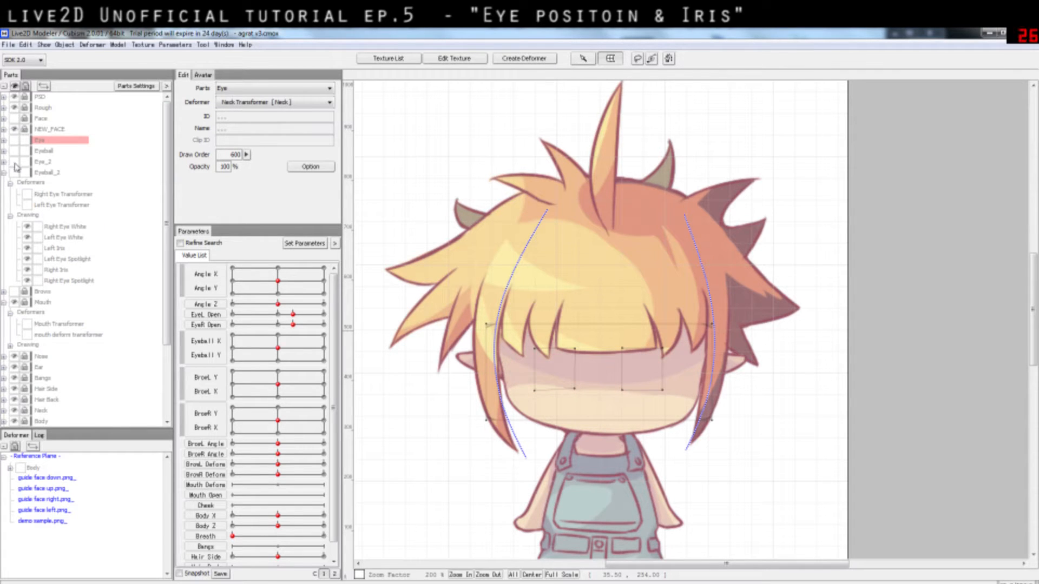
pyautogui.click(14, 162)
pyautogui.click(14, 173)
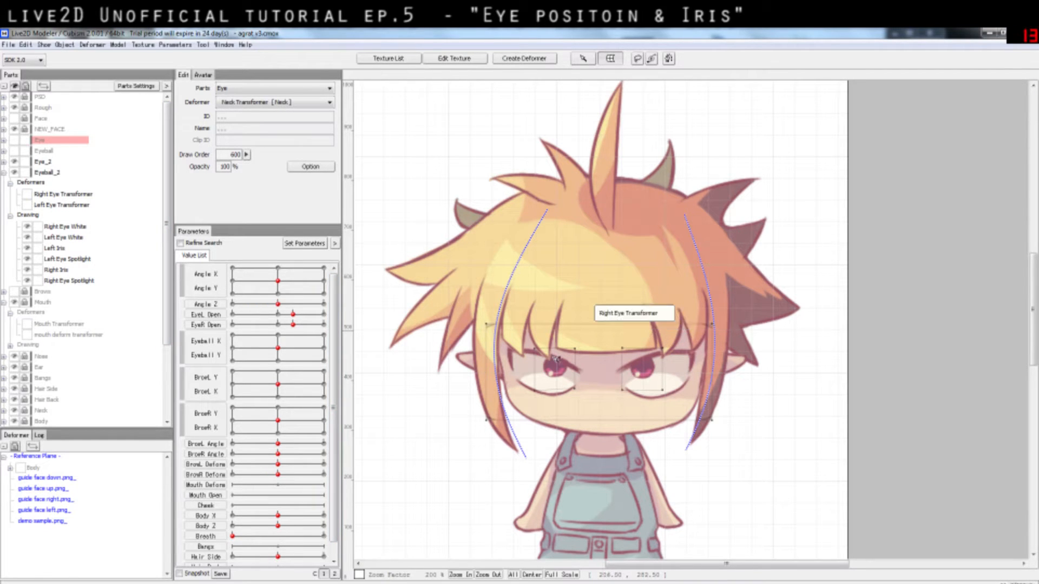
pyautogui.moveTo(296, 290)
pyautogui.mouseDown()
pyautogui.moveTo(266, 295)
pyautogui.moveTo(310, 261)
pyautogui.moveTo(245, 288)
pyautogui.moveTo(271, 276)
pyautogui.moveTo(253, 320)
pyautogui.moveTo(273, 281)
pyautogui.moveTo(294, 283)
pyautogui.moveTo(255, 285)
pyautogui.moveTo(297, 283)
pyautogui.moveTo(282, 288)
pyautogui.mouseUp()
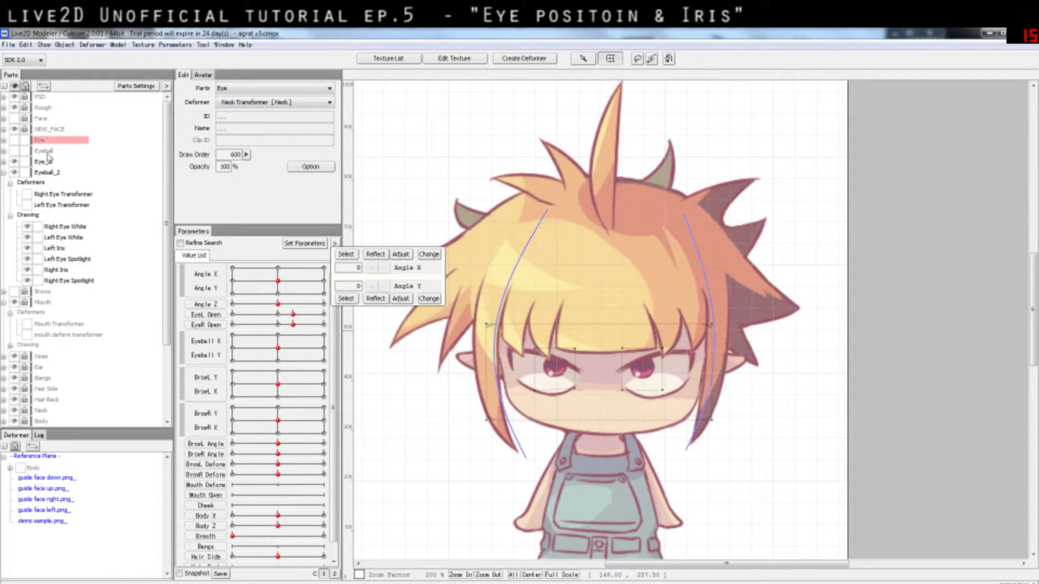
# - Hide the Eye_2 and Eyeball_2 parts and make the Eye and Eyeball parts visible
pyautogui.click(14, 161)
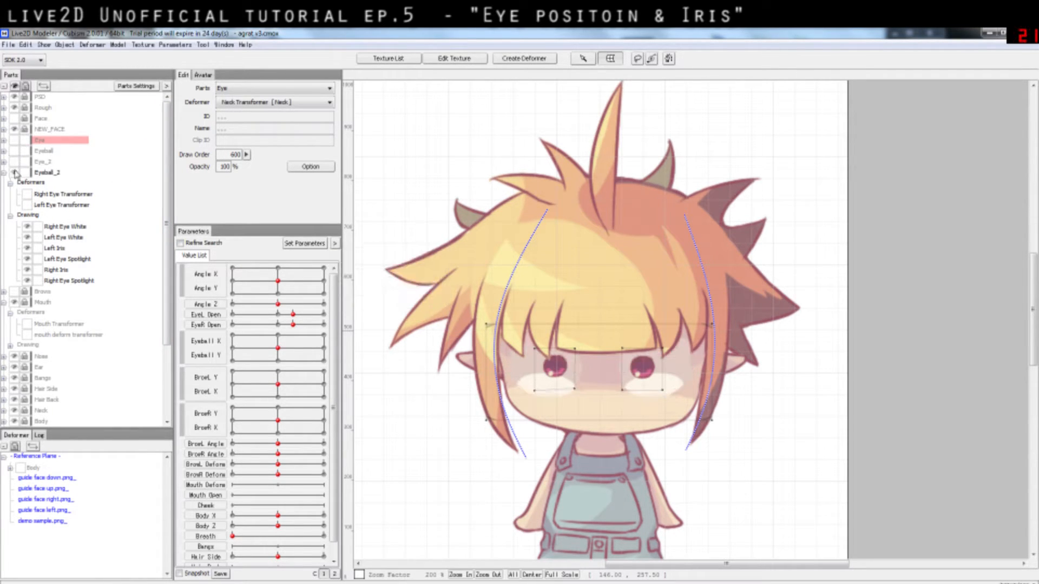
pyautogui.click(14, 151)
pyautogui.click(14, 172)
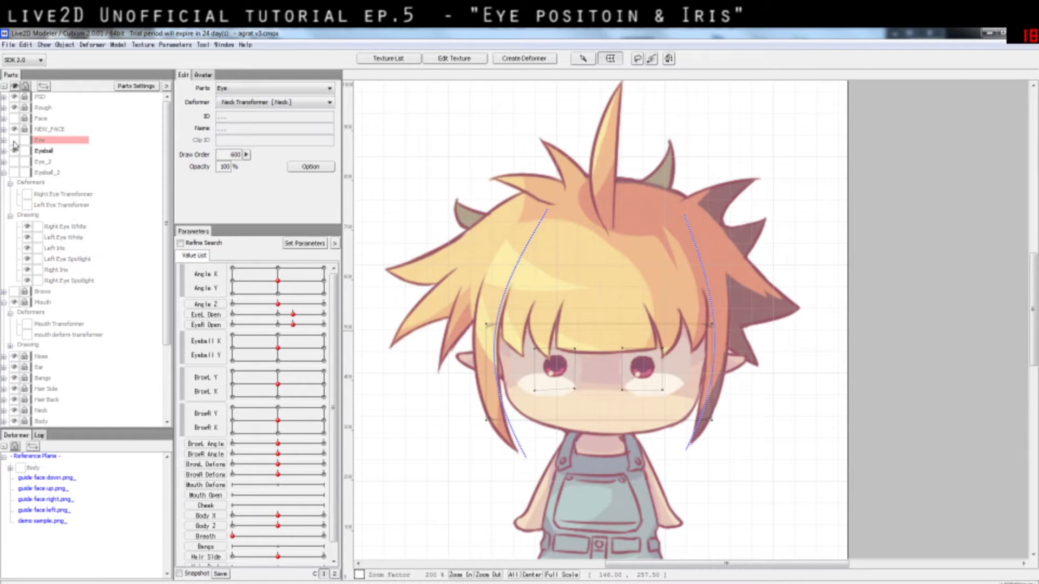
pyautogui.click(15, 140)
# - Expand the Eye part's deformers and drawings and select its Eye Transformer
pyautogui.click(3, 140)
pyautogui.click(4, 172)
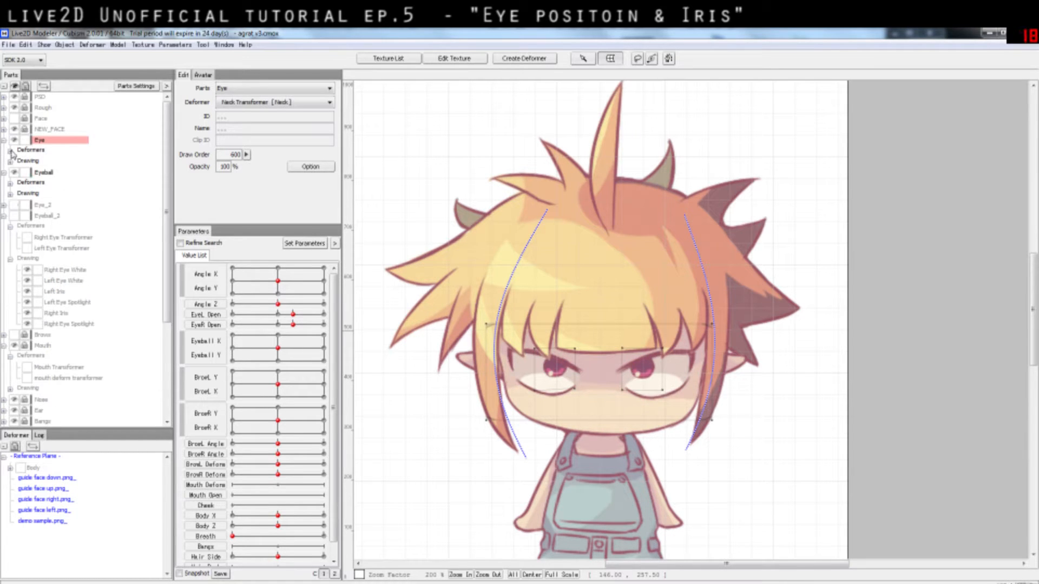
pyautogui.click(10, 150)
pyautogui.click(11, 171)
pyautogui.click(56, 161)
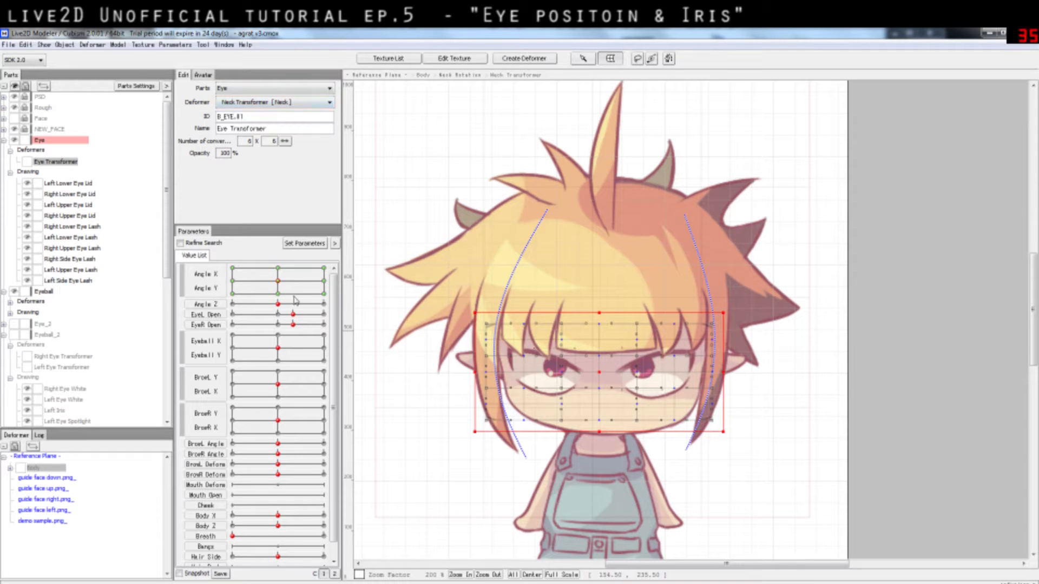
# - Test the selected Eye Transformer against the Angle Z and Body X parameters, leaving both at 0
pyautogui.moveTo(278, 304)
pyautogui.mouseDown()
pyautogui.moveTo(308, 310)
pyautogui.moveTo(247, 314)
pyautogui.moveTo(295, 313)
pyautogui.moveTo(254, 314)
pyautogui.moveTo(292, 313)
pyautogui.moveTo(260, 308)
pyautogui.moveTo(292, 311)
pyautogui.moveTo(278, 304)
pyautogui.mouseUp()
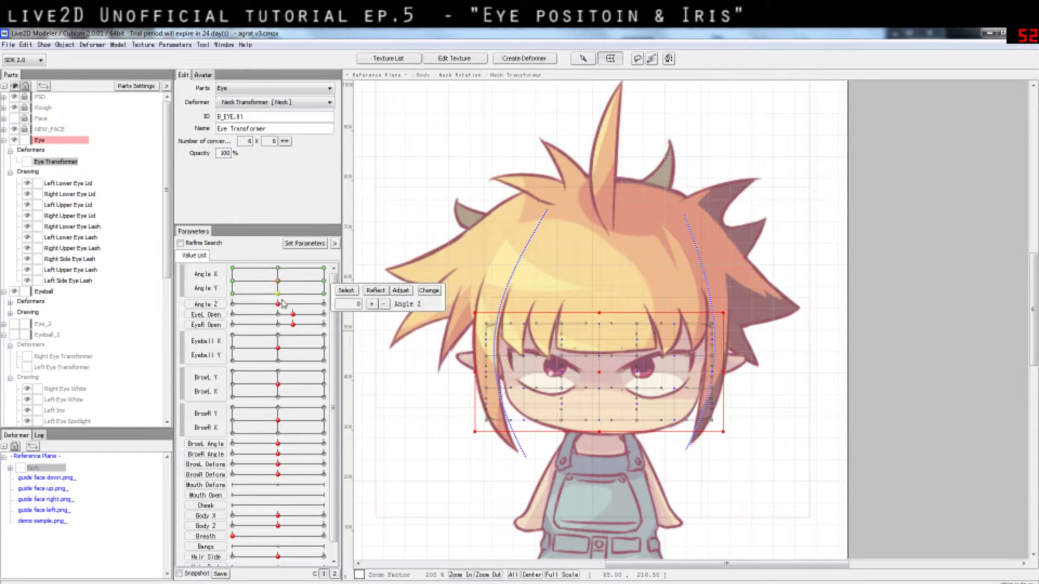
pyautogui.moveTo(278, 309); pyautogui.dragTo(278, 304)
pyautogui.scroll(-1, 262, 409)
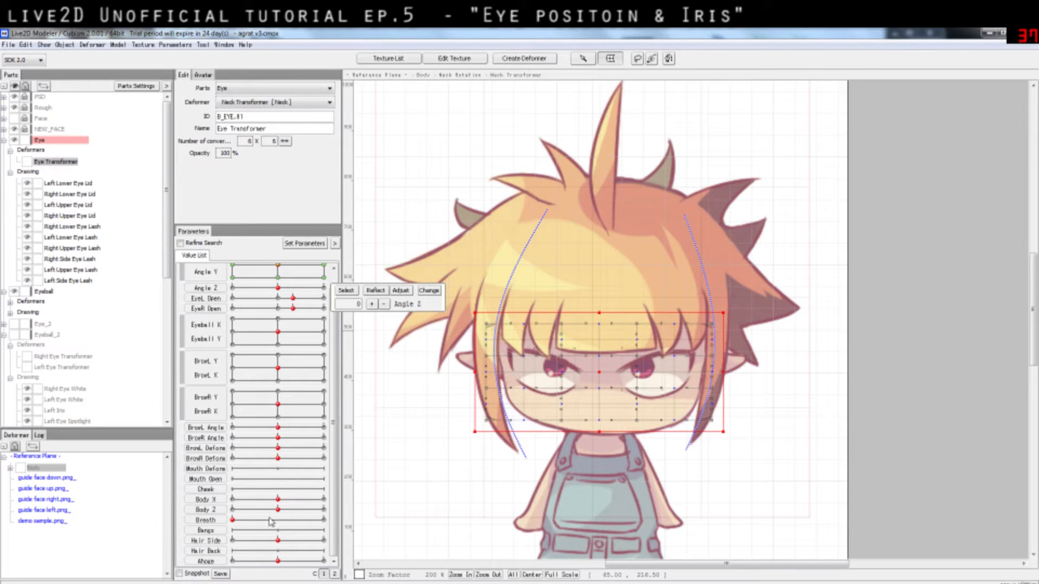
pyautogui.moveTo(254, 502)
pyautogui.moveTo(278, 500)
pyautogui.mouseDown()
pyautogui.moveTo(301, 501)
pyautogui.moveTo(262, 510)
pyautogui.moveTo(300, 507)
pyautogui.moveTo(269, 509)
pyautogui.moveTo(277, 500)
pyautogui.mouseUp()
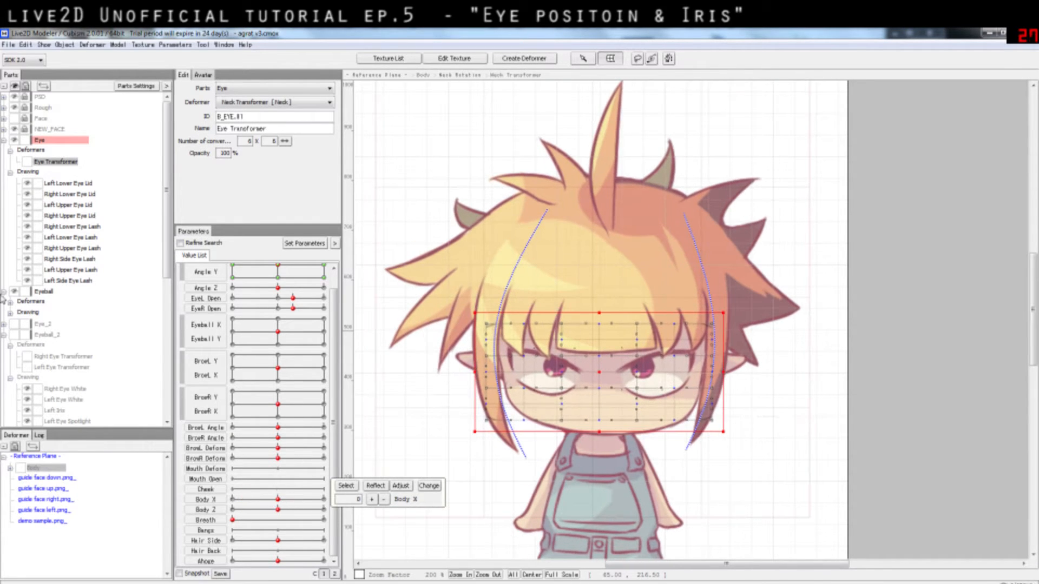
# - Check the lower and upper eyelid drawings of the Eye part, reselect the Eye Transformer and keep Angle X and Angle Y at 0
pyautogui.click(81, 184)
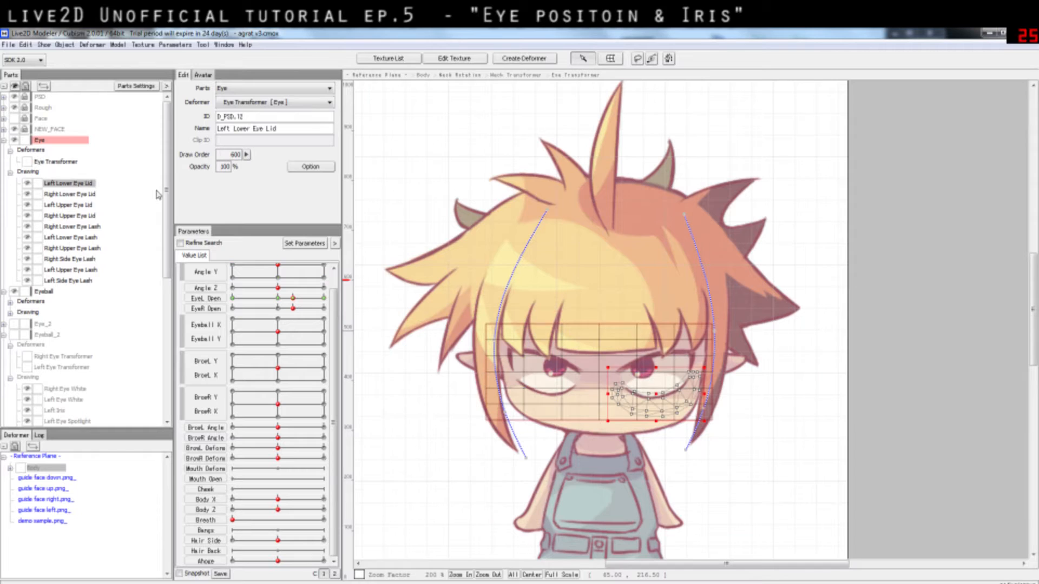
pyautogui.click(81, 195)
pyautogui.click(79, 216)
pyautogui.click(70, 185)
pyautogui.click(54, 161)
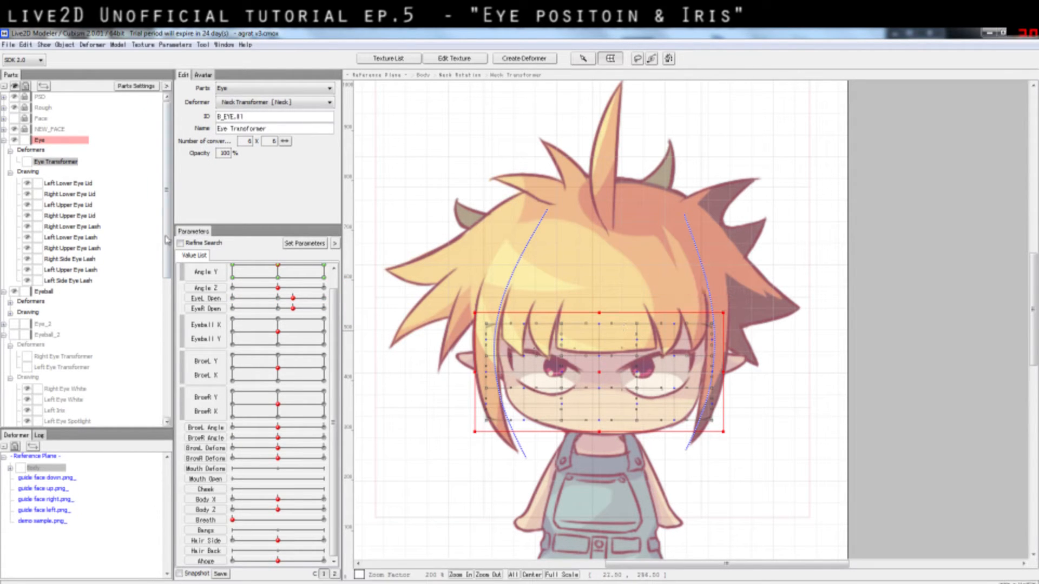
pyautogui.scroll(2, 323, 311)
pyautogui.moveTo(278, 280)
pyautogui.mouseDown()
pyautogui.moveTo(293, 279)
pyautogui.moveTo(278, 281)
pyautogui.mouseUp()
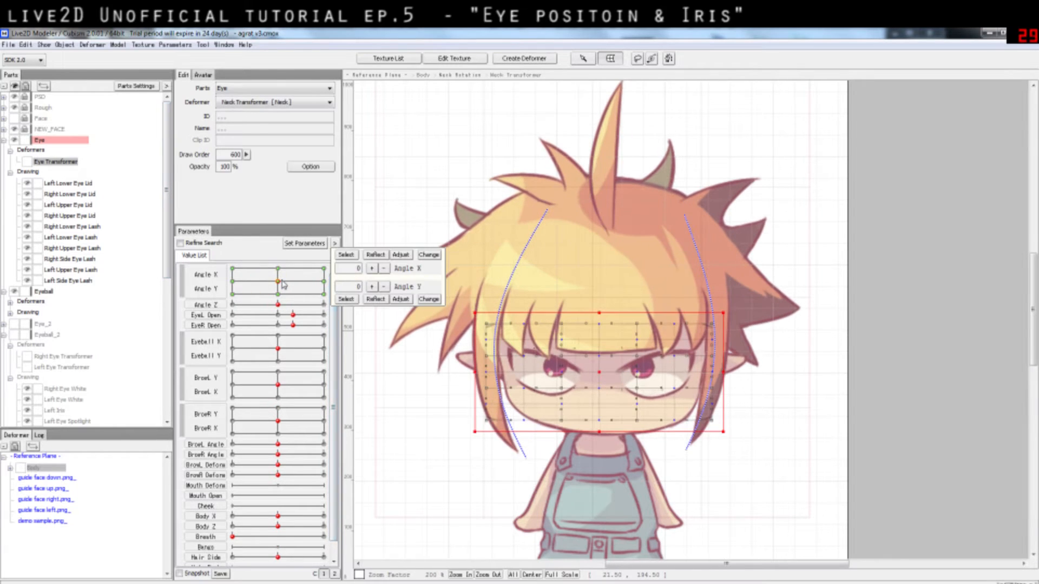
# - Examine the meshes of the Eye part's lid drawings and its lower and side eyelash drawings one by one
pyautogui.click(69, 183)
pyautogui.click(70, 195)
pyautogui.click(71, 205)
pyautogui.click(72, 216)
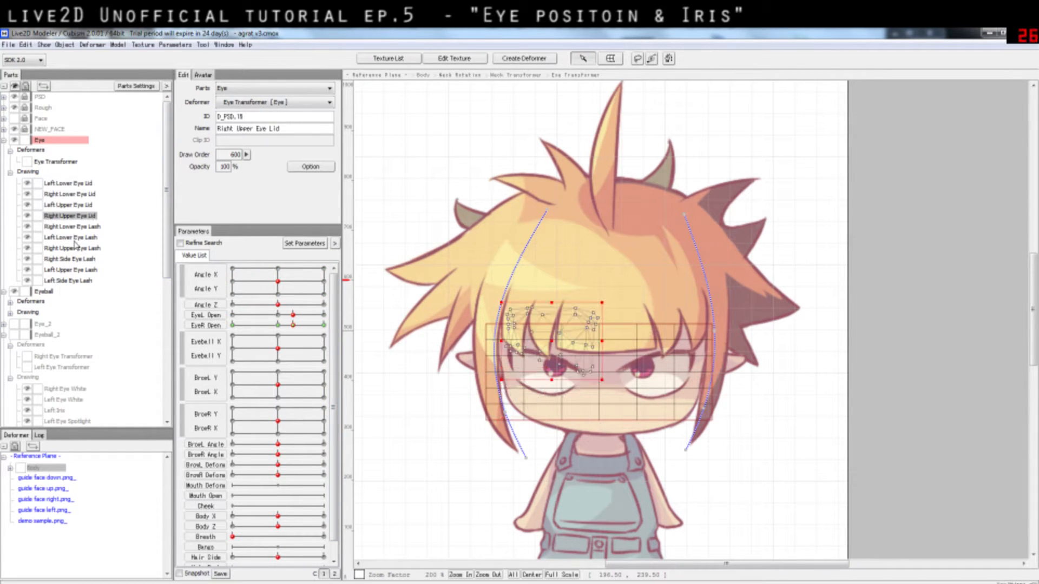
pyautogui.click(74, 238)
pyautogui.click(74, 258)
pyautogui.click(77, 280)
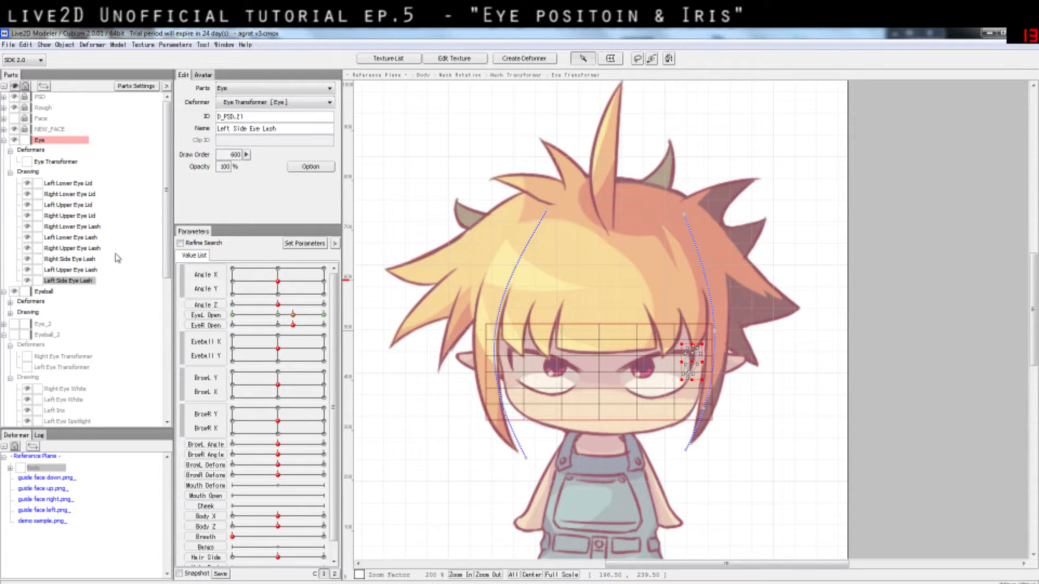
pyautogui.click(74, 227)
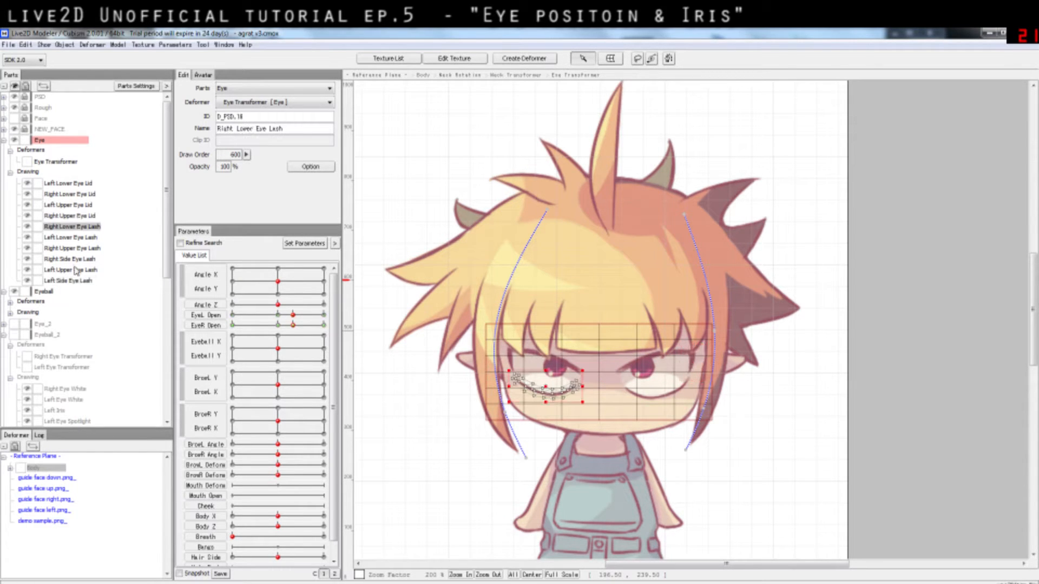
pyautogui.click(77, 280)
# - Examine the eyes close up at 400% zoom, inspecting the Left Eye White and the right eye's lower, upper and side lash meshes
pyautogui.scroll(3, 546, 416)
pyautogui.scroll(-2, 638, 380)
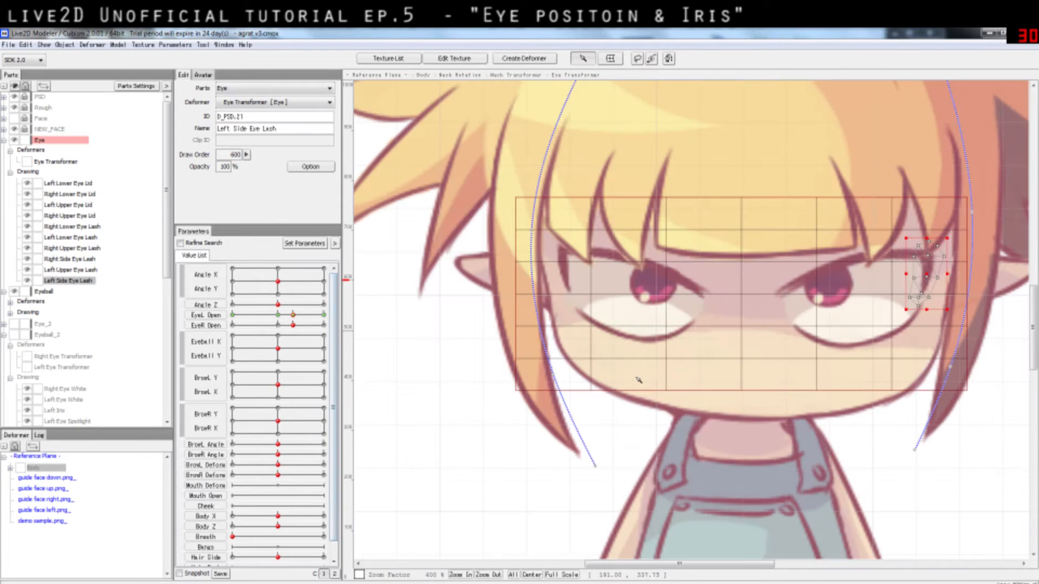
pyautogui.moveTo(689, 565); pyautogui.dragTo(723, 559)
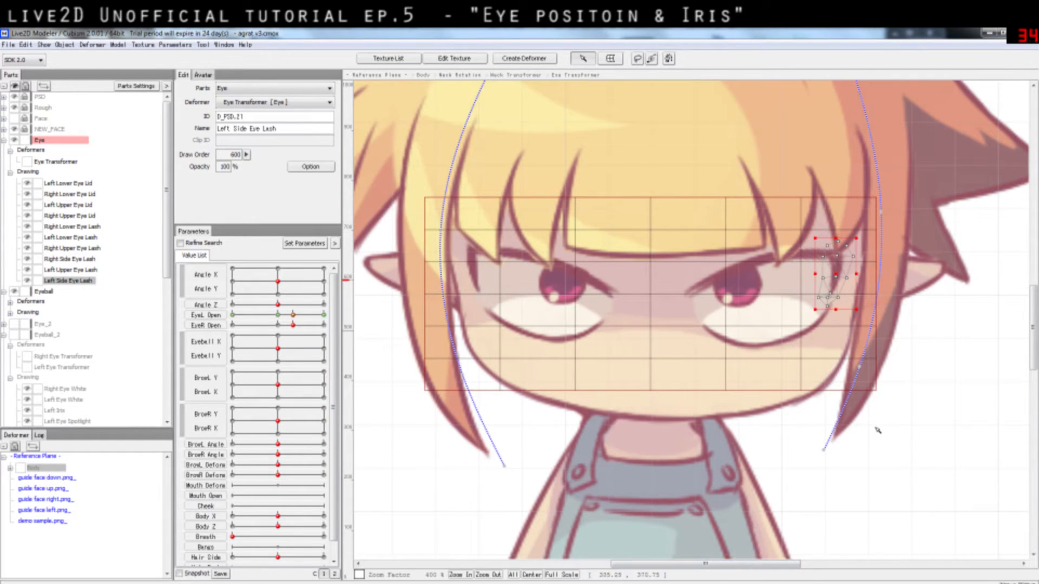
pyautogui.moveTo(1034, 324); pyautogui.dragTo(1034, 318)
pyautogui.click(792, 289)
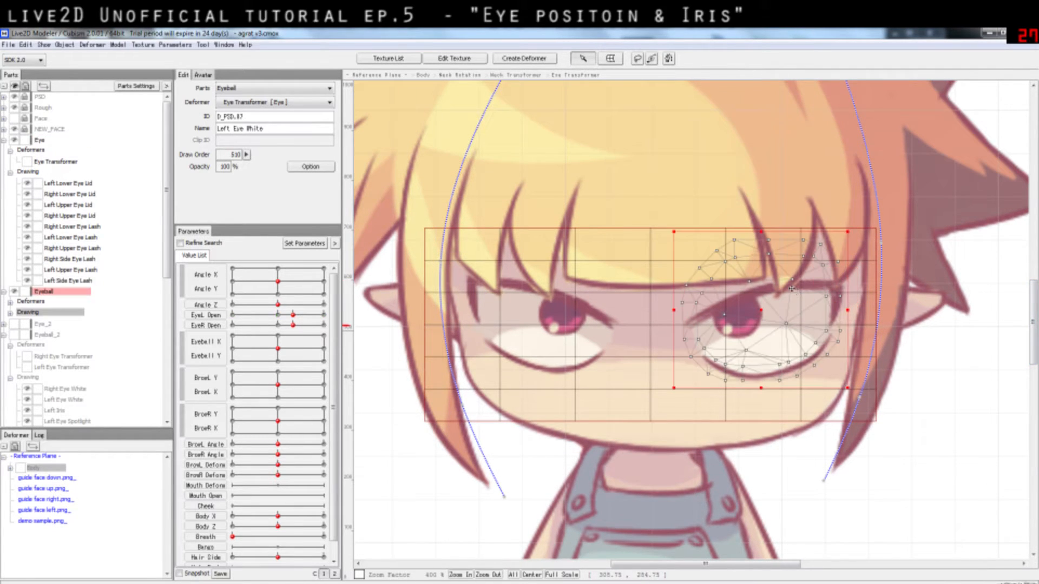
pyautogui.click(64, 238)
pyautogui.click(84, 227)
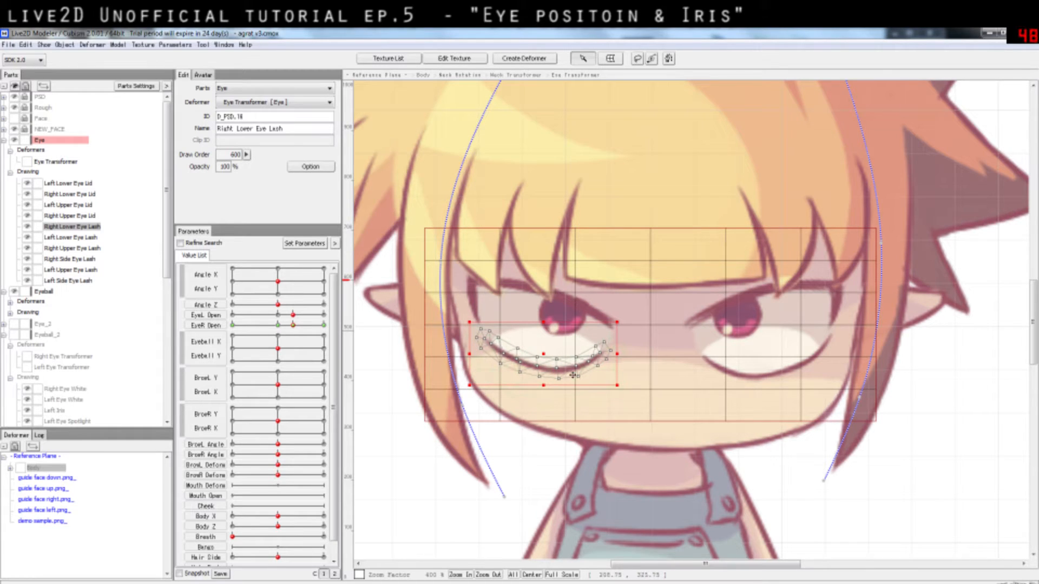
pyautogui.click(71, 249)
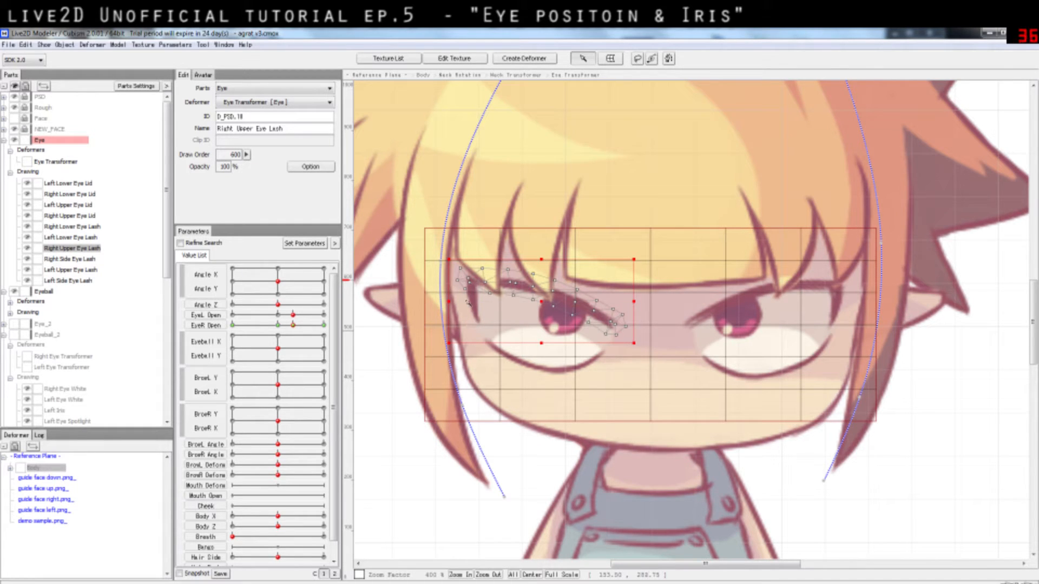
pyautogui.click(60, 260)
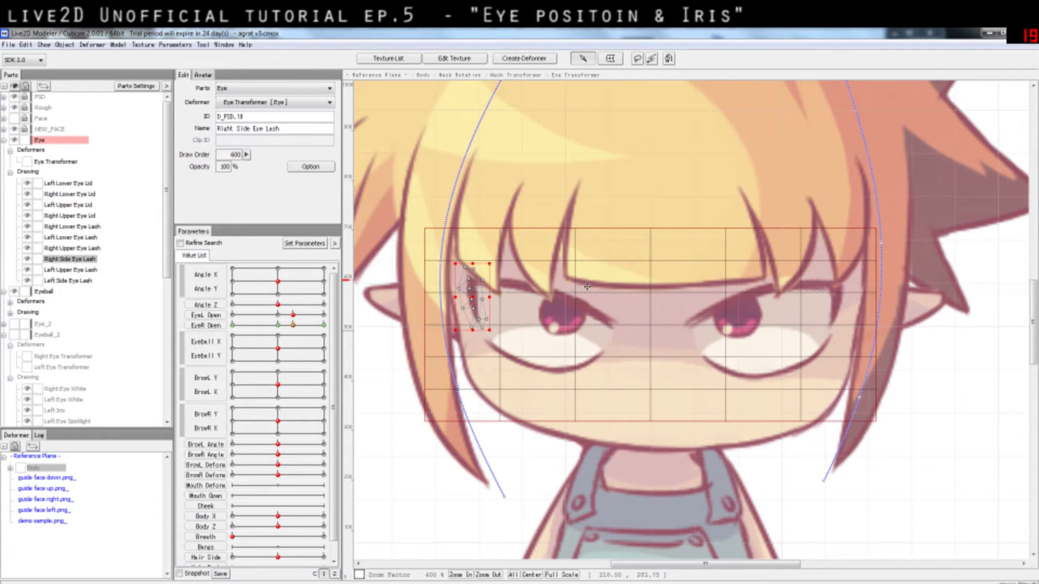
# - Test the Right Side Eye Lash by partly closing the right eye with EyeR Open to about 0.60, and restore the eye to open
pyautogui.click(292, 314)
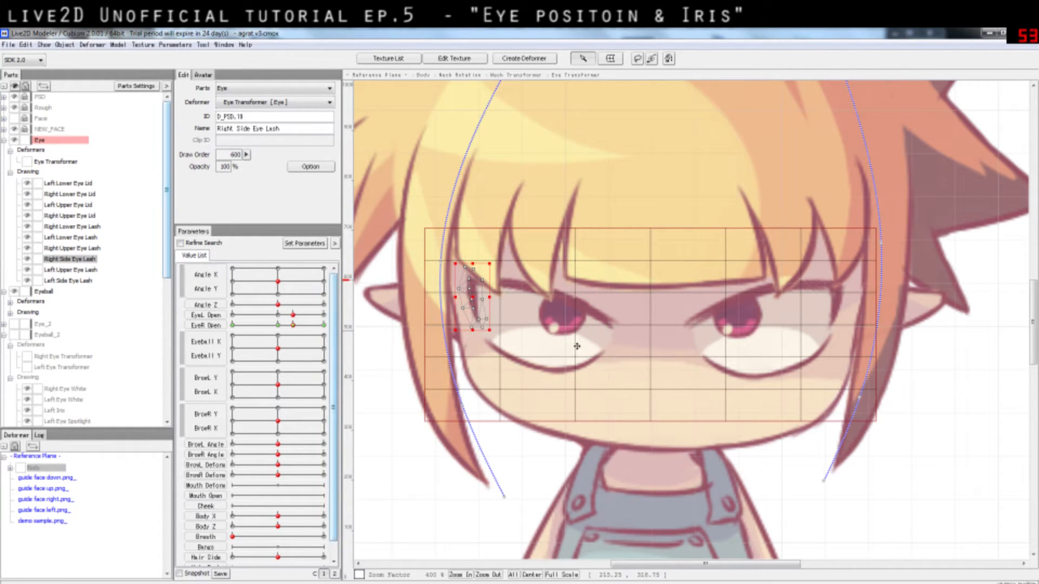
pyautogui.moveTo(293, 326)
pyautogui.mouseDown()
pyautogui.moveTo(251, 330)
pyautogui.moveTo(291, 337)
pyautogui.moveTo(263, 338)
pyautogui.moveTo(283, 331)
pyautogui.mouseUp()
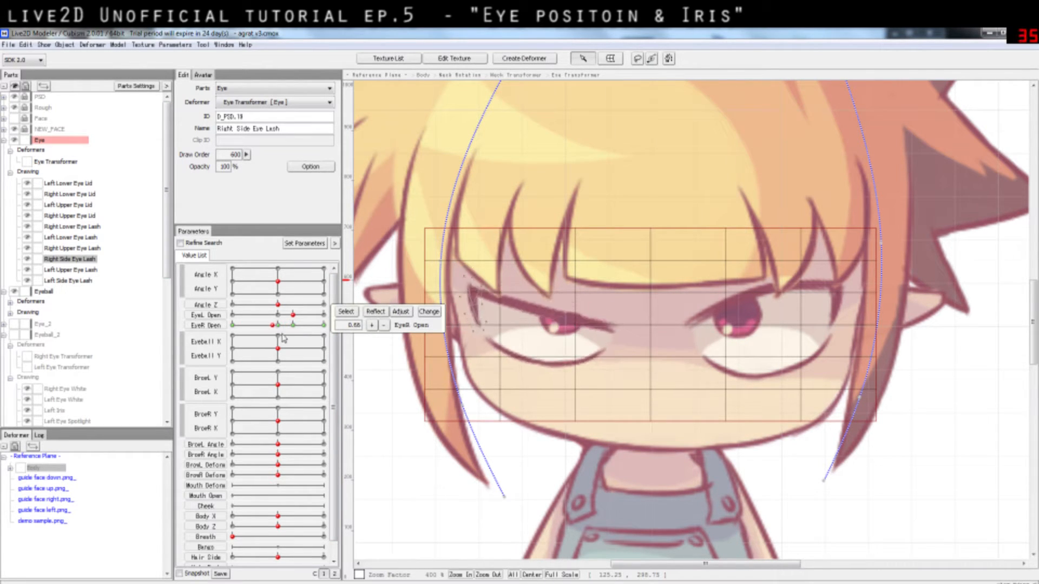
pyautogui.click(492, 314)
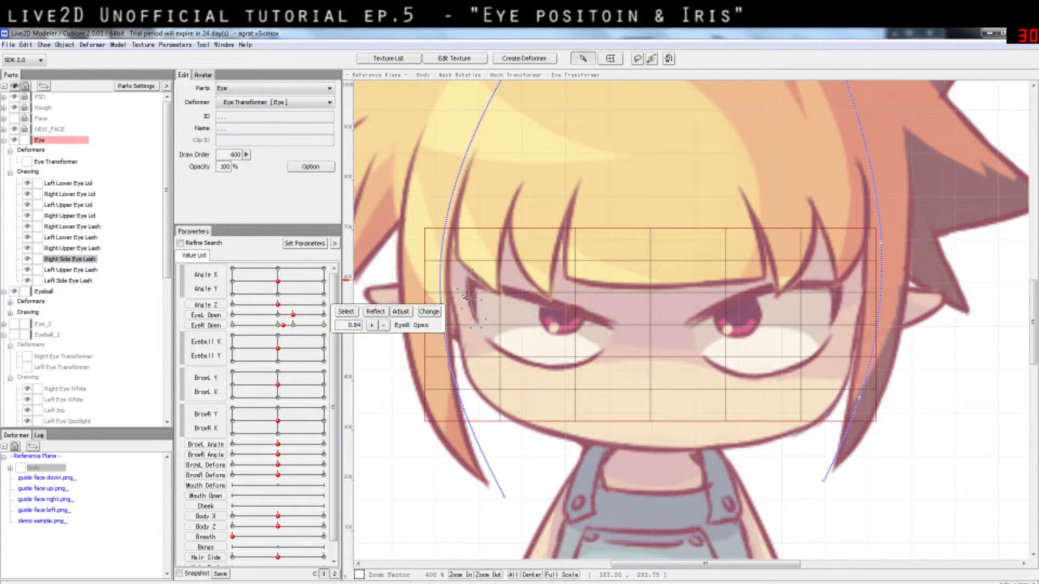
pyautogui.moveTo(293, 327); pyautogui.dragTo(271, 336)
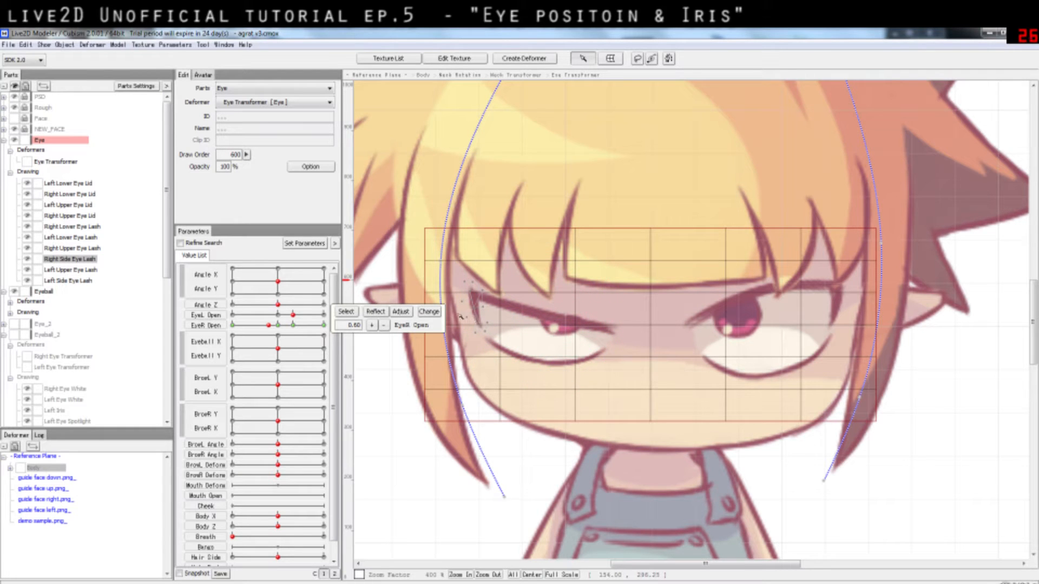
pyautogui.moveTo(276, 330)
pyautogui.mouseDown()
pyautogui.moveTo(298, 333)
pyautogui.moveTo(237, 332)
pyautogui.moveTo(315, 334)
pyautogui.moveTo(244, 332)
pyautogui.moveTo(292, 332)
pyautogui.mouseUp()
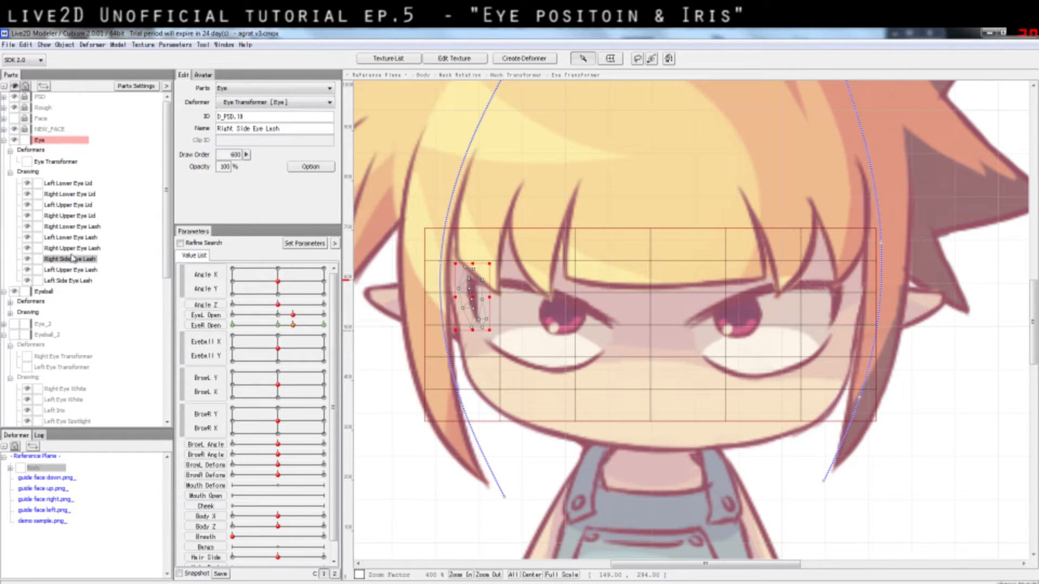
# - Examine the lower and side eyelash meshes and the right and left eyelid meshes of both eyes
pyautogui.click(64, 237)
pyautogui.click(66, 227)
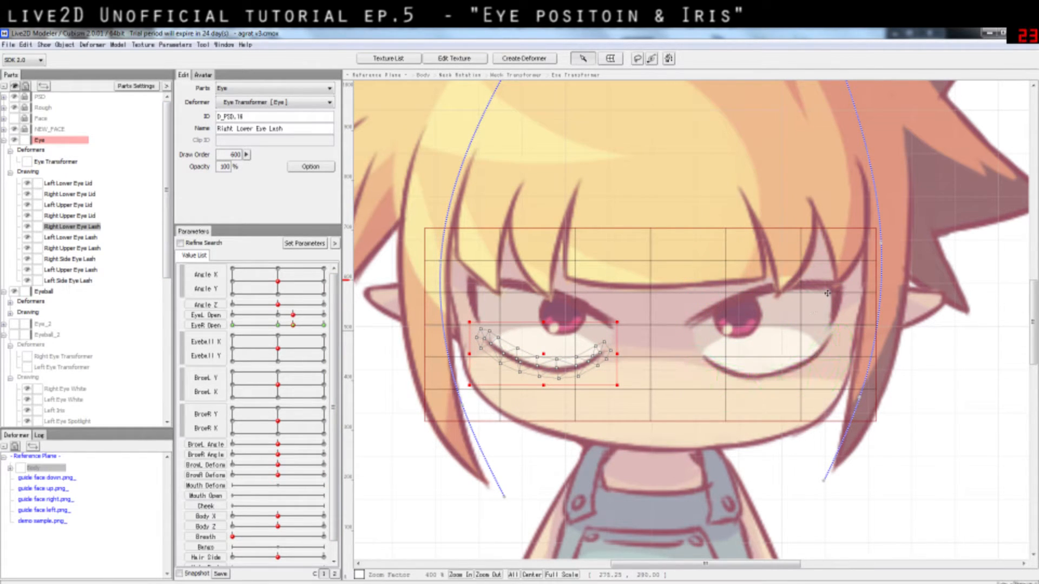
pyautogui.click(588, 305)
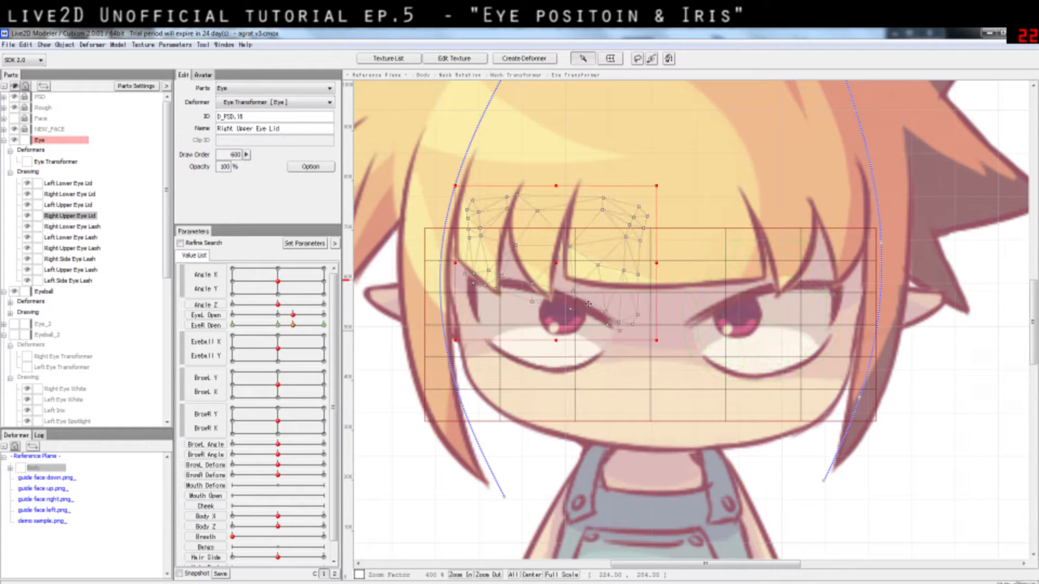
pyautogui.click(558, 324)
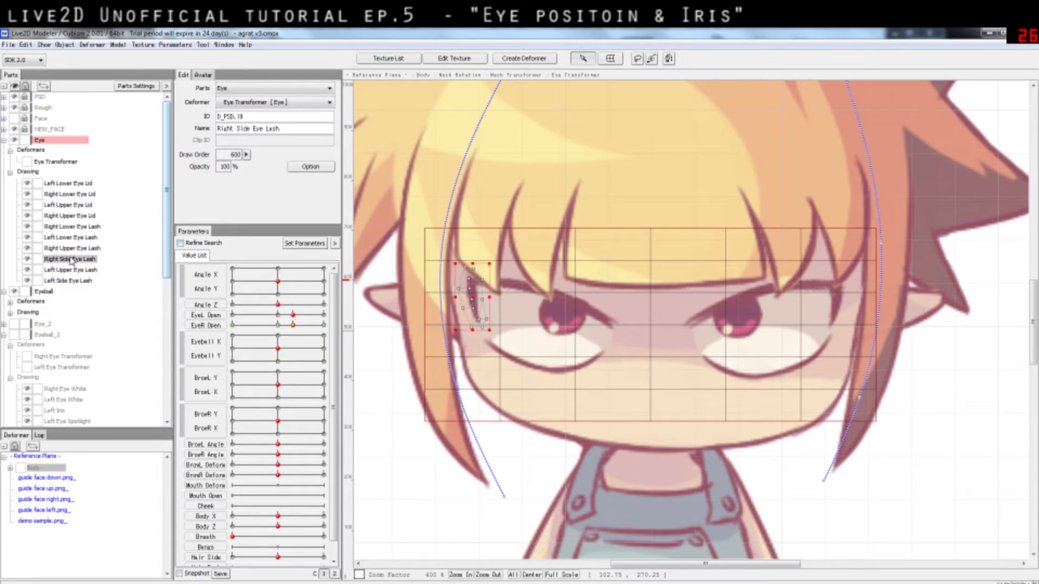
pyautogui.click(76, 227)
pyautogui.click(78, 281)
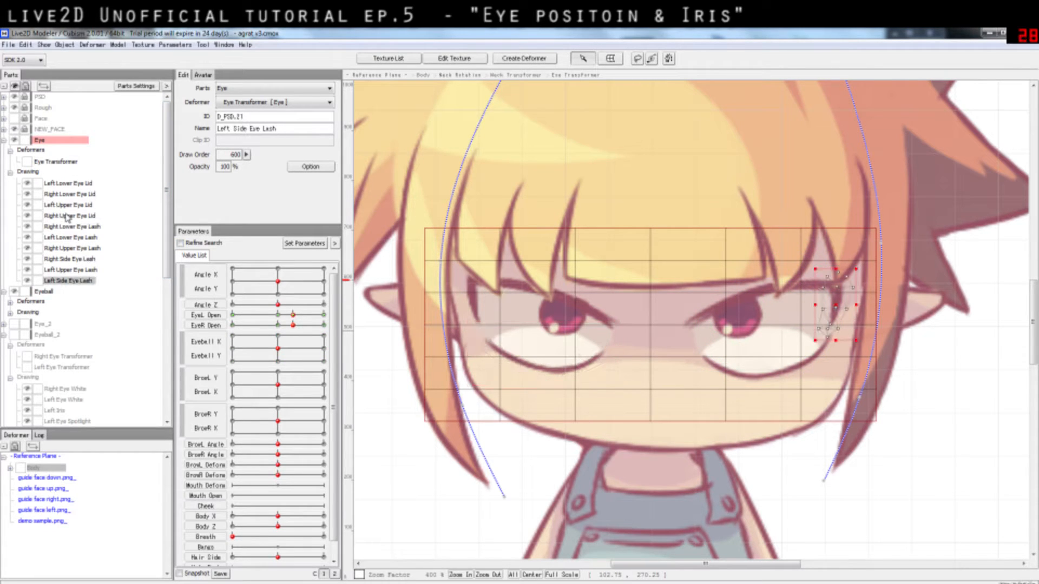
pyautogui.click(67, 216)
pyautogui.click(70, 205)
pyautogui.click(69, 194)
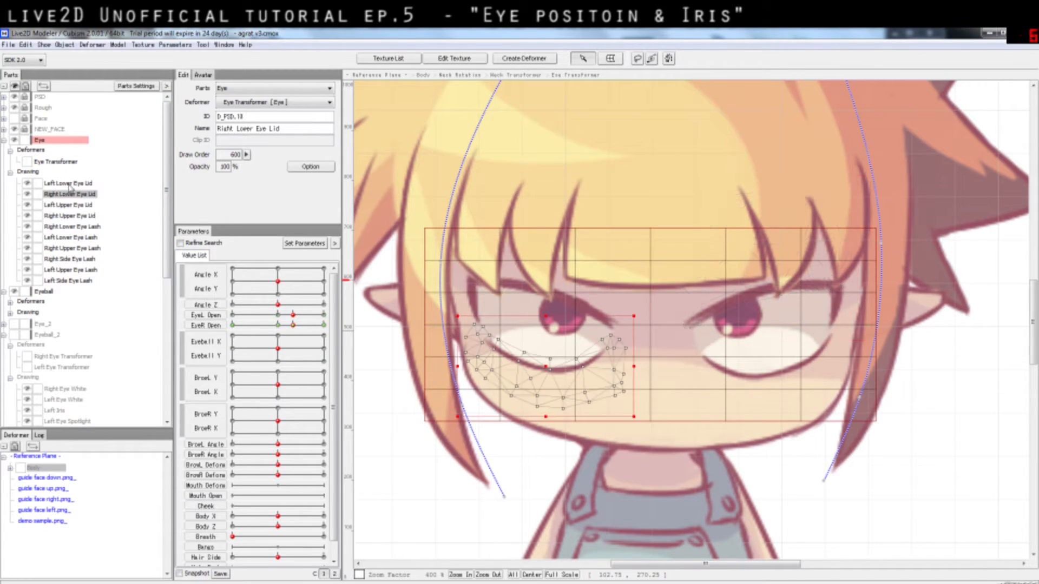
# - Select the Left Lower Eye Lid and test its deformation by lowering EyeL Open to about 0.73
pyautogui.click(70, 183)
pyautogui.moveTo(293, 314)
pyautogui.mouseDown()
pyautogui.moveTo(268, 315)
pyautogui.moveTo(295, 321)
pyautogui.mouseUp()
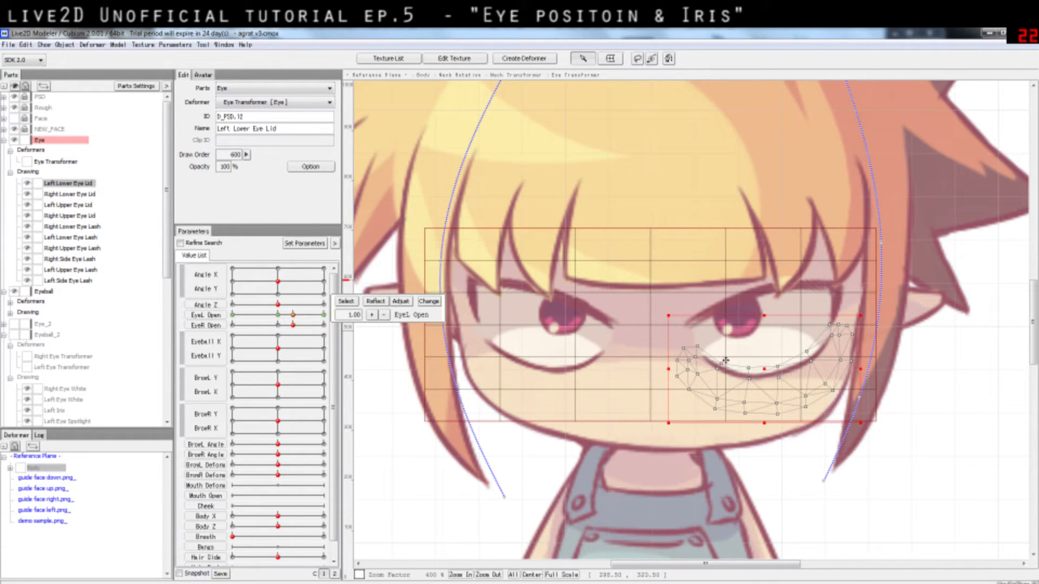
pyautogui.moveTo(293, 315)
pyautogui.mouseDown()
pyautogui.moveTo(234, 318)
pyautogui.moveTo(285, 324)
pyautogui.mouseUp()
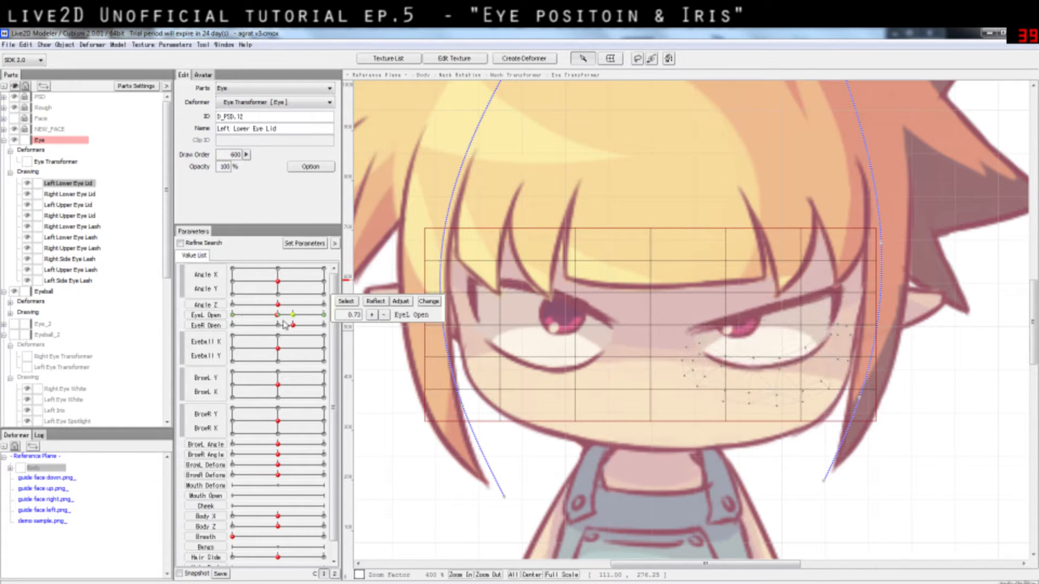
# - Select the Left Upper Eye Lid, close the eye with EyeL Open at 0.00, and toggle the lid's visibility off and on
pyautogui.click(78, 205)
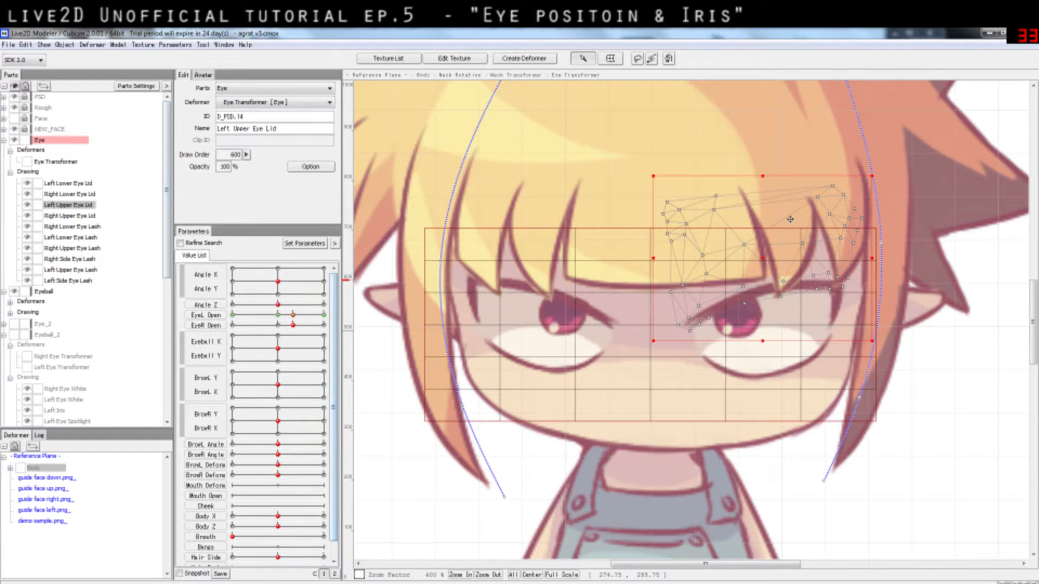
pyautogui.moveTo(287, 318); pyautogui.dragTo(230, 328)
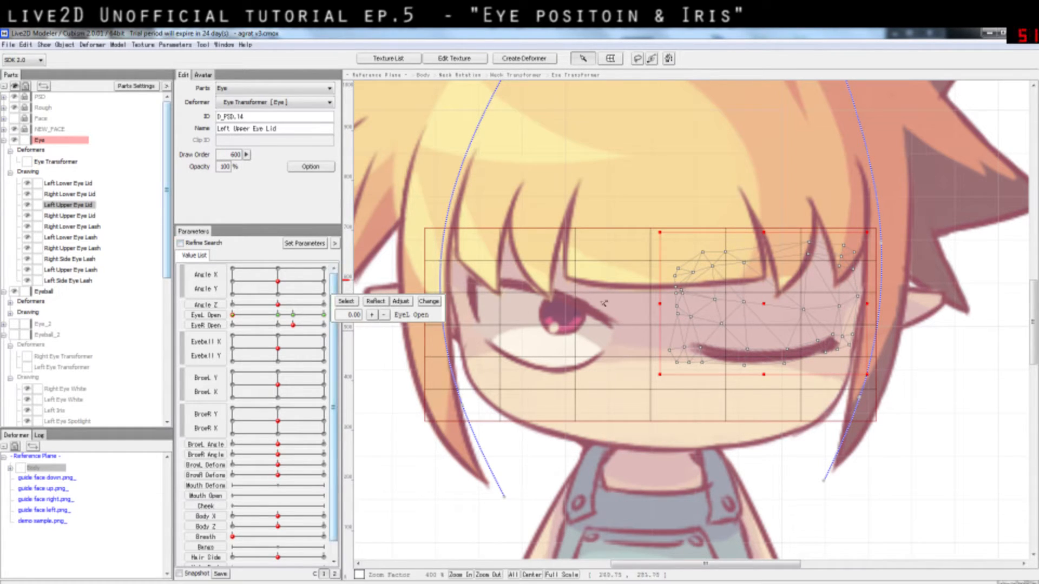
pyautogui.click(26, 205)
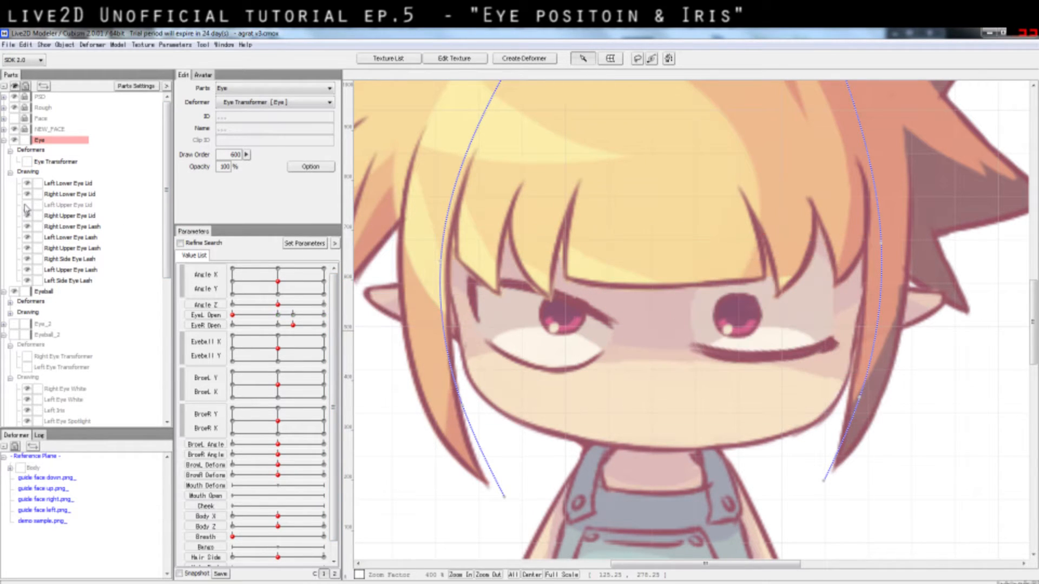
pyautogui.click(26, 206)
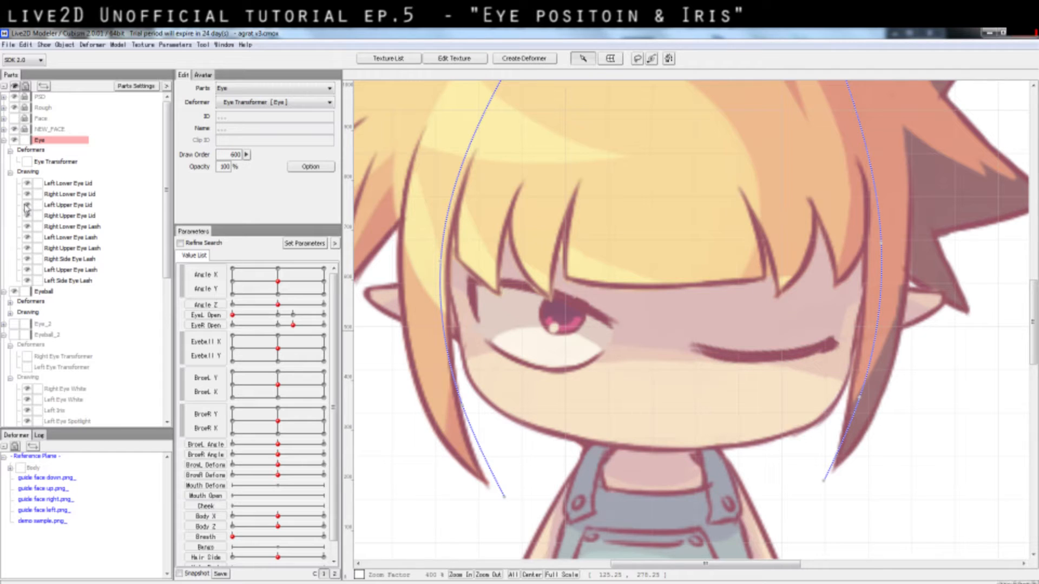
pyautogui.click(27, 205)
pyautogui.click(26, 206)
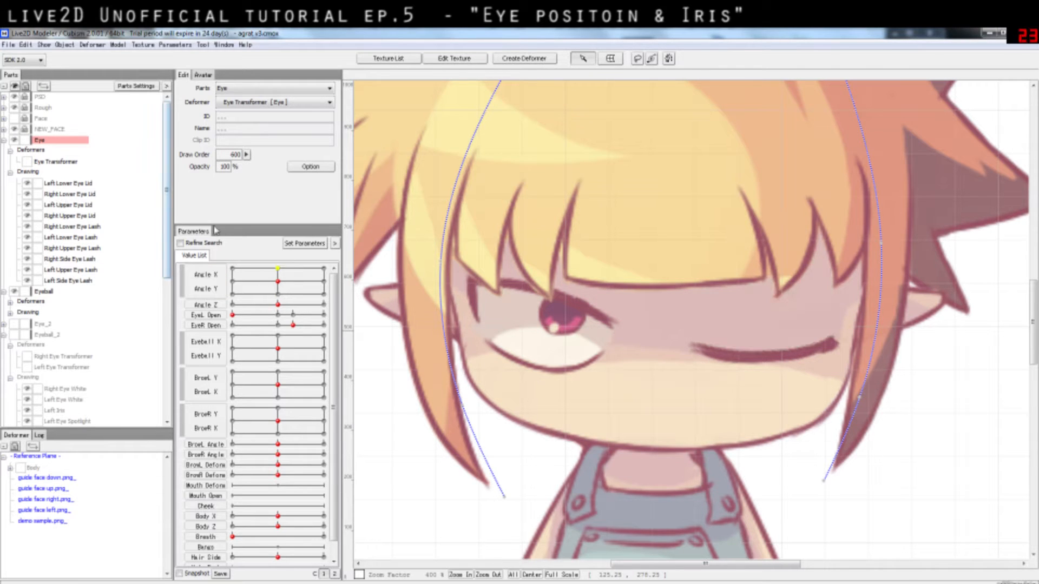
# - Reselect the Left Upper Eye Lid and reopen the left eye by setting EyeL Open to 1.00
pyautogui.click(72, 206)
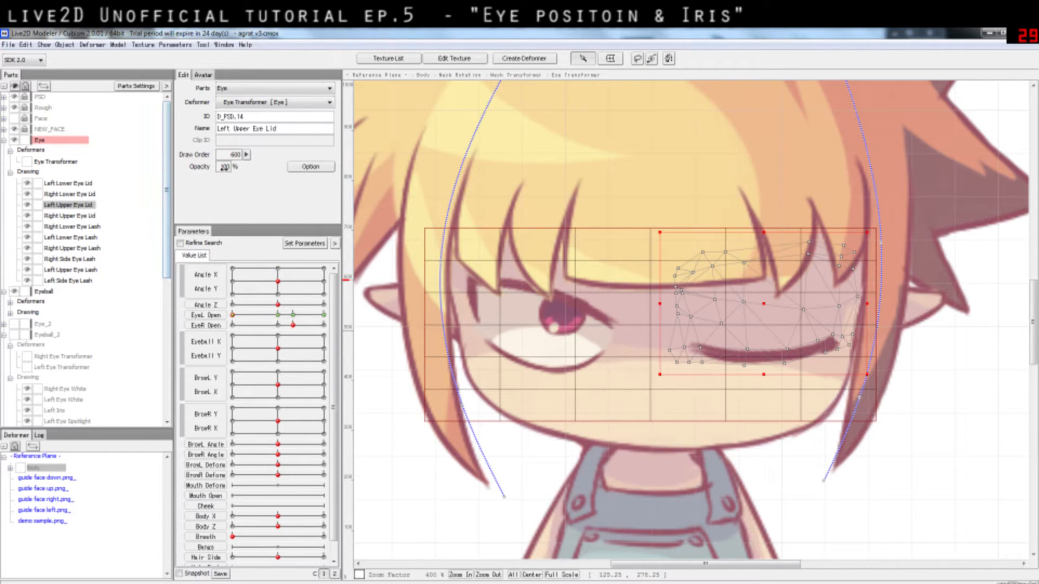
pyautogui.moveTo(212, 173); pyautogui.dragTo(281, 210)
pyautogui.click(280, 317)
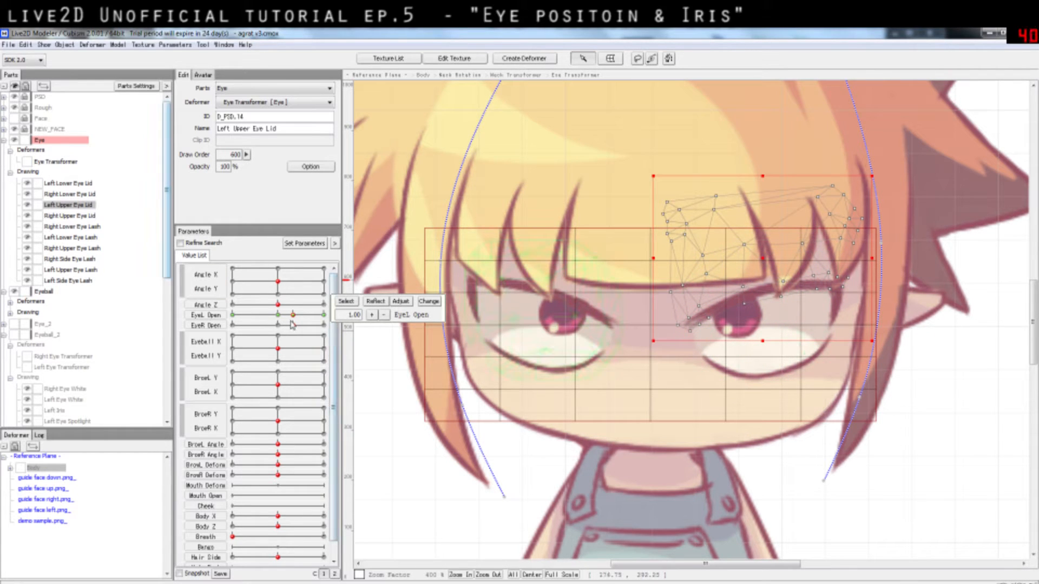
pyautogui.moveTo(292, 320)
pyautogui.mouseDown()
pyautogui.moveTo(244, 315)
pyautogui.moveTo(294, 318)
pyautogui.mouseUp()
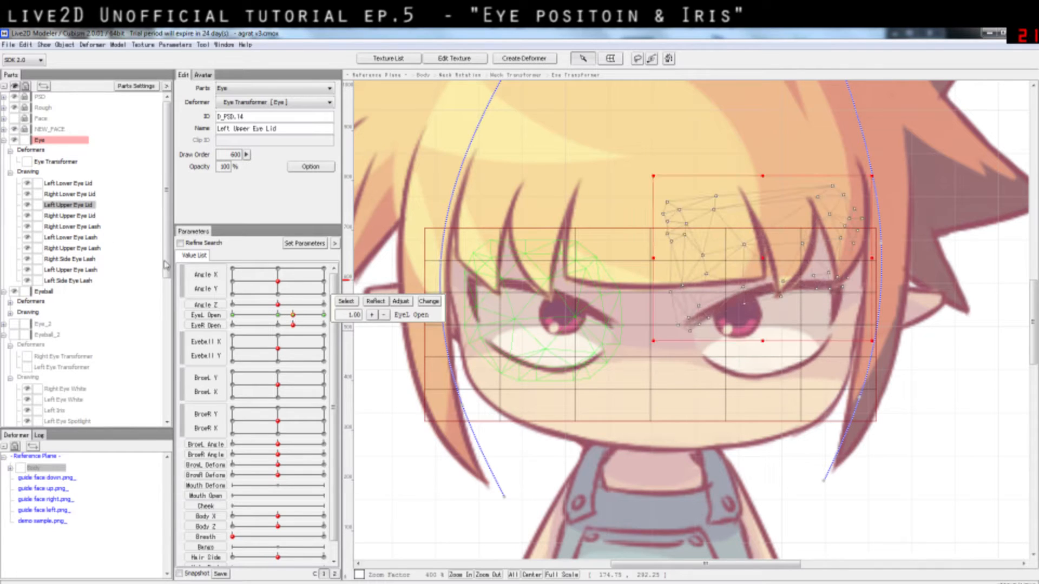
# - Compare the Right Upper Eye Lid and Left Upper Eye Lid meshes, and select the Right Lower Eye Lid
pyautogui.click(81, 216)
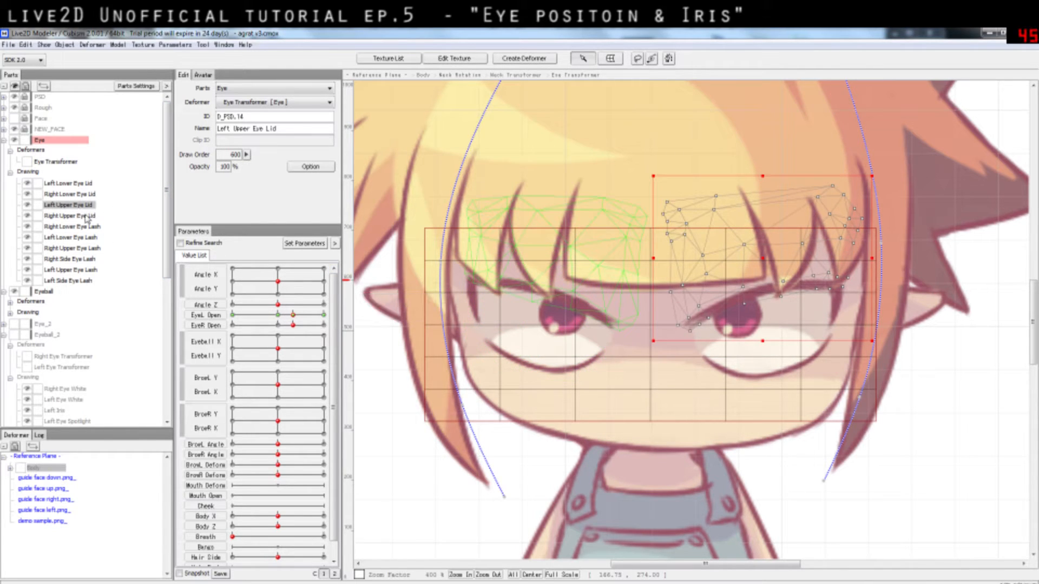
pyautogui.press('Up')
pyautogui.press('Down')
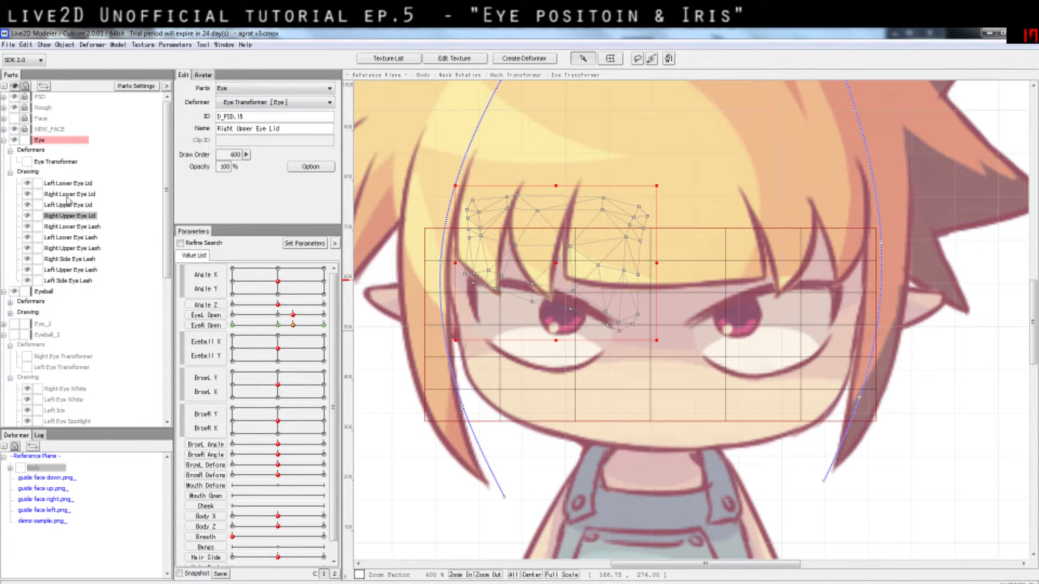
pyautogui.click(68, 196)
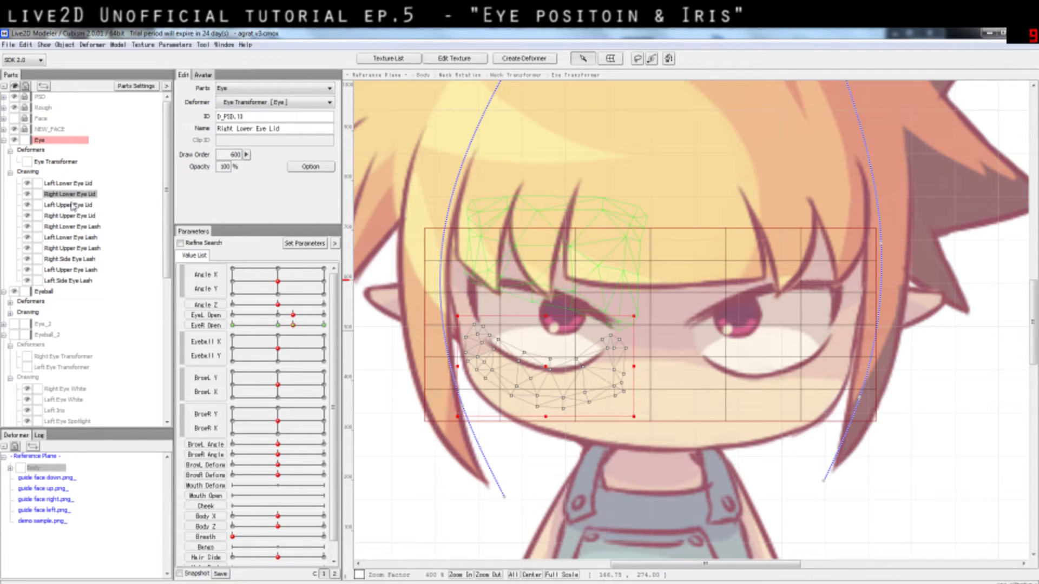
# - Inspect the upper and lower eyelid meshes and the eyelash meshes one by one, ending on the Left Side Eye Lash
pyautogui.click(72, 204)
pyautogui.click(67, 186)
pyautogui.click(75, 196)
pyautogui.click(79, 217)
pyautogui.click(82, 239)
pyautogui.click(81, 270)
pyautogui.click(79, 281)
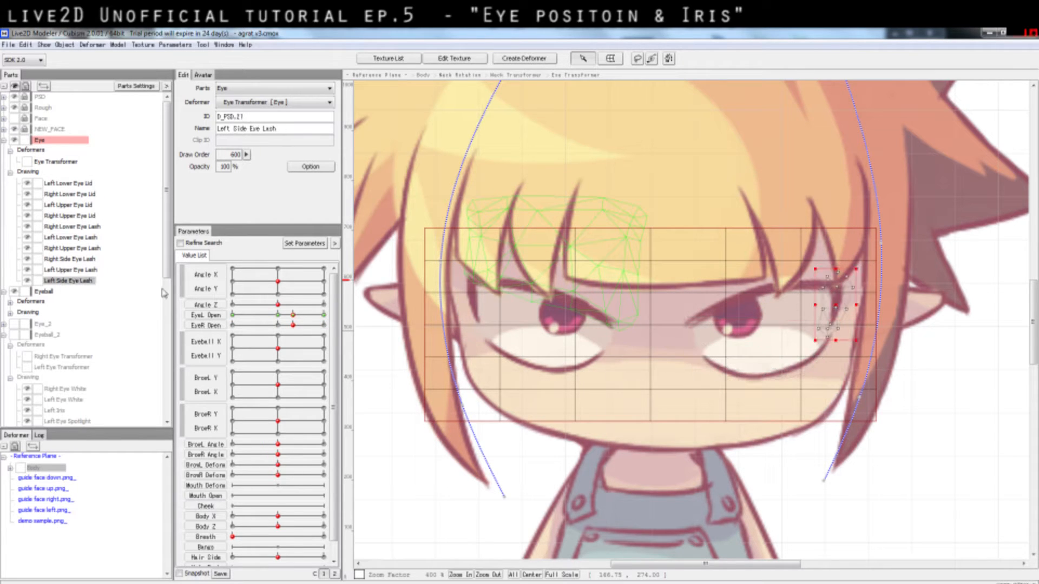
# - Review the Left Upper Eye Lash, the other lashes and the four eyelids in turn, ending on the Left Lower Eye Lid
pyautogui.click(76, 269)
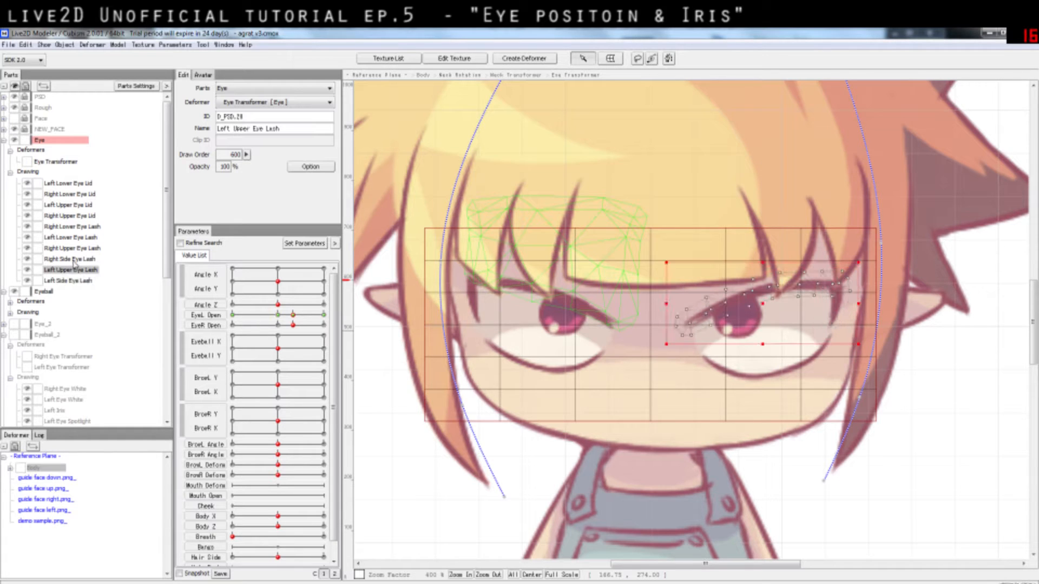
pyautogui.click(75, 258)
pyautogui.click(75, 237)
pyautogui.click(70, 215)
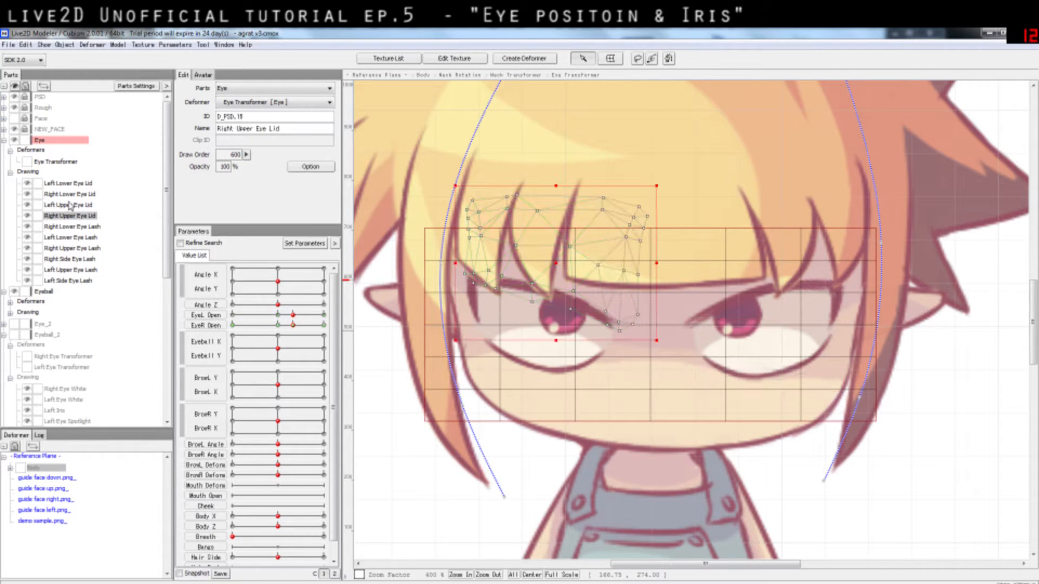
pyautogui.click(70, 205)
pyautogui.click(74, 194)
pyautogui.click(76, 183)
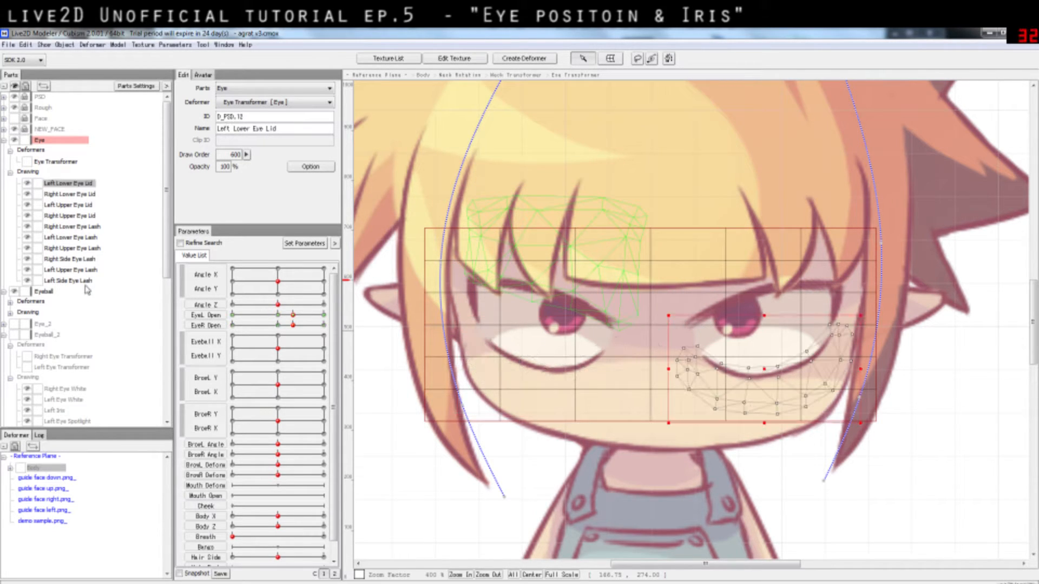
# - Select the Left Upper Eye Lash and examine its EyeL Open and EyeR Open keys, leaving EyeR Open at 1.00
pyautogui.click(70, 270)
pyautogui.click(196, 317)
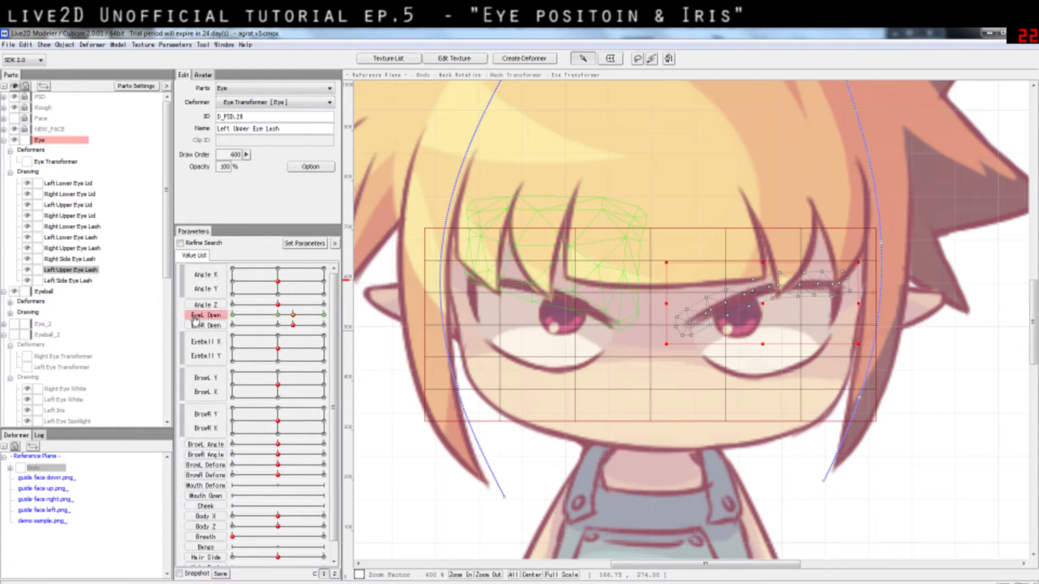
pyautogui.click(208, 326)
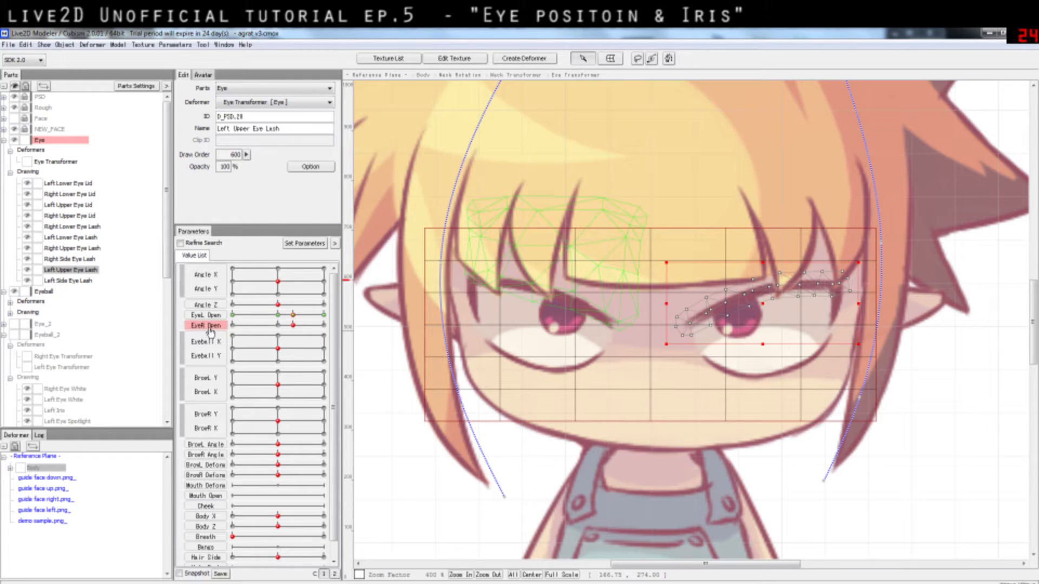
pyautogui.moveTo(281, 320); pyautogui.dragTo(321, 329)
pyautogui.click(292, 326)
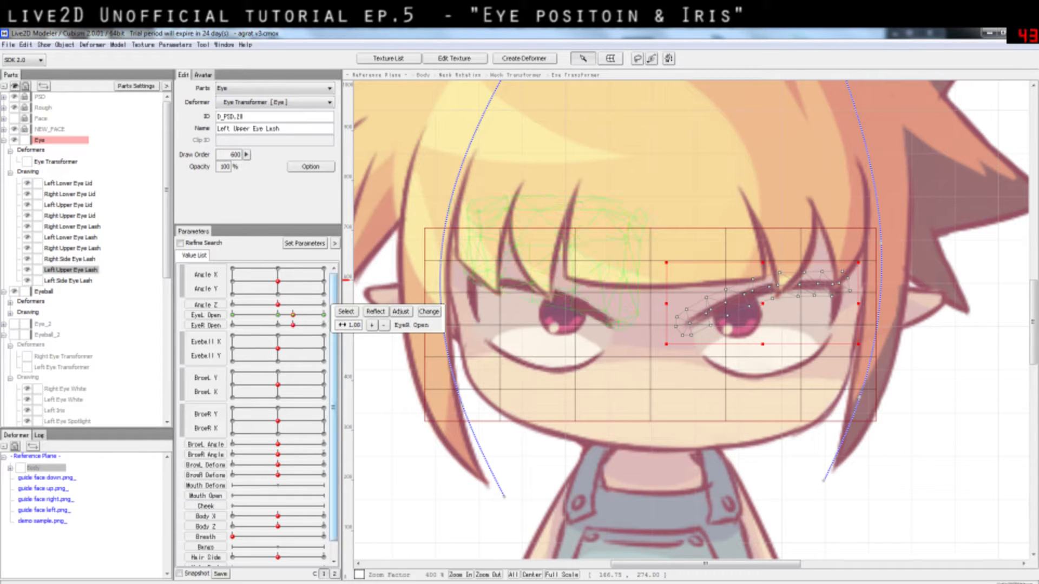
# - Select the Eye Transformer, test the eyes with EyeL Open and EyeR Open at 1.50, and return both to 1.00
pyautogui.click(56, 162)
pyautogui.moveTo(278, 281)
pyautogui.mouseDown()
pyautogui.moveTo(254, 276)
pyautogui.moveTo(298, 290)
pyautogui.moveTo(278, 281)
pyautogui.mouseUp()
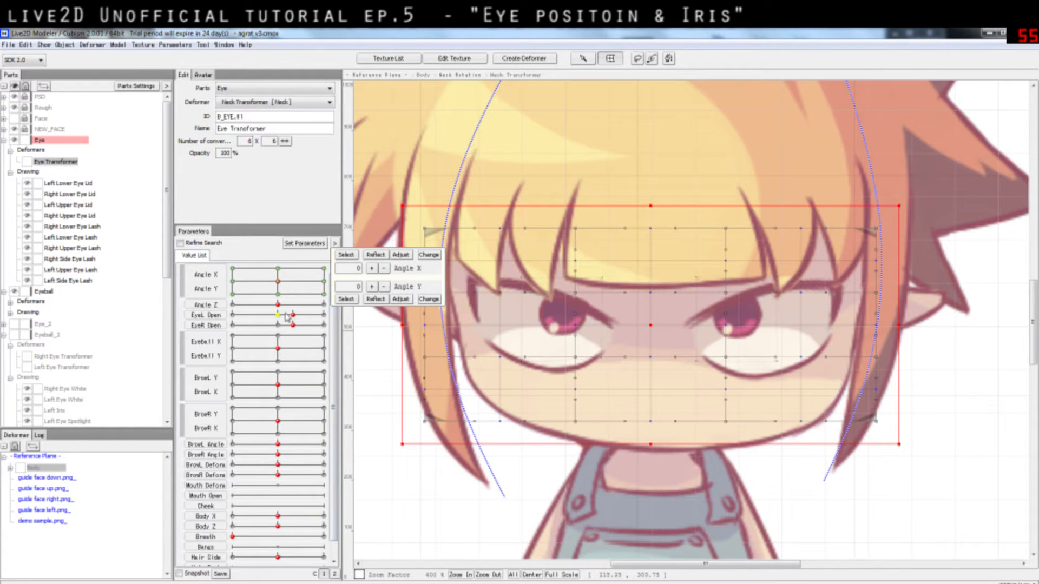
pyautogui.moveTo(293, 316); pyautogui.dragTo(327, 328)
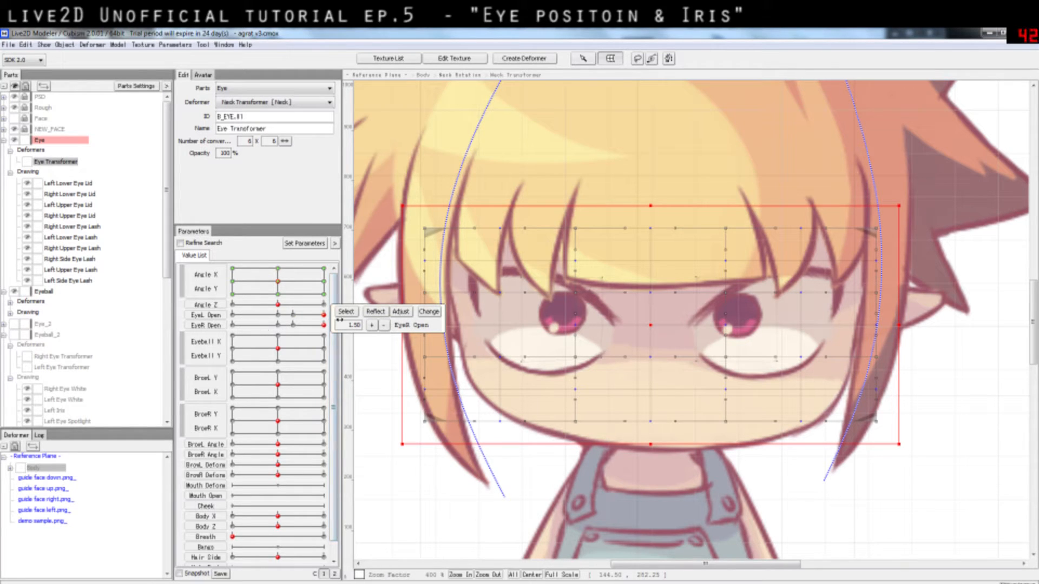
pyautogui.click(293, 316)
pyautogui.moveTo(293, 316); pyautogui.dragTo(334, 315)
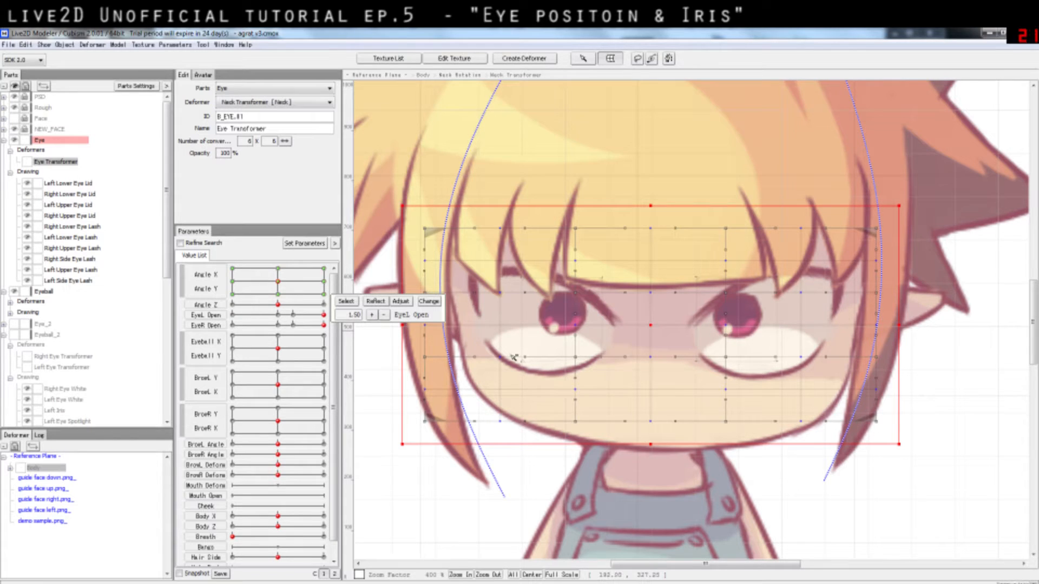
pyautogui.moveTo(323, 315); pyautogui.dragTo(293, 328)
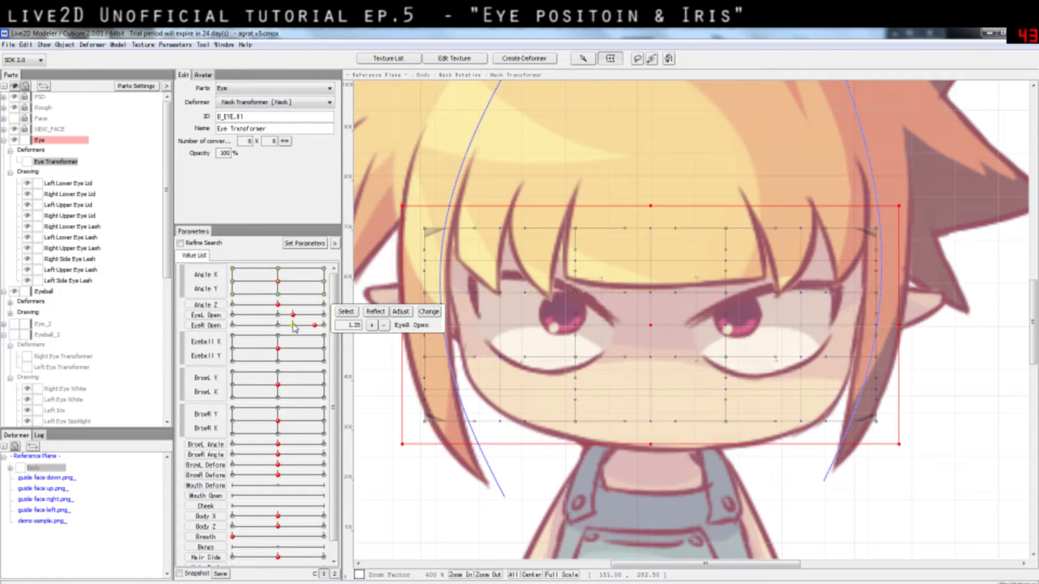
# - Select the Left Upper Eye Lid, then collapse the Eye part and expand the deformers and drawings of the Eyeball part
pyautogui.click(81, 208)
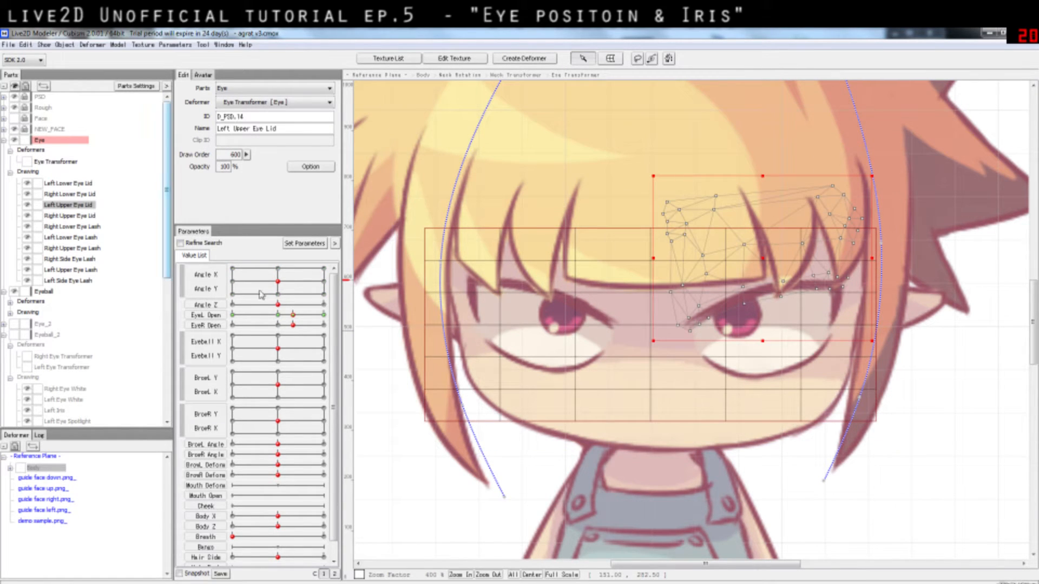
pyautogui.click(4, 142)
pyautogui.click(4, 141)
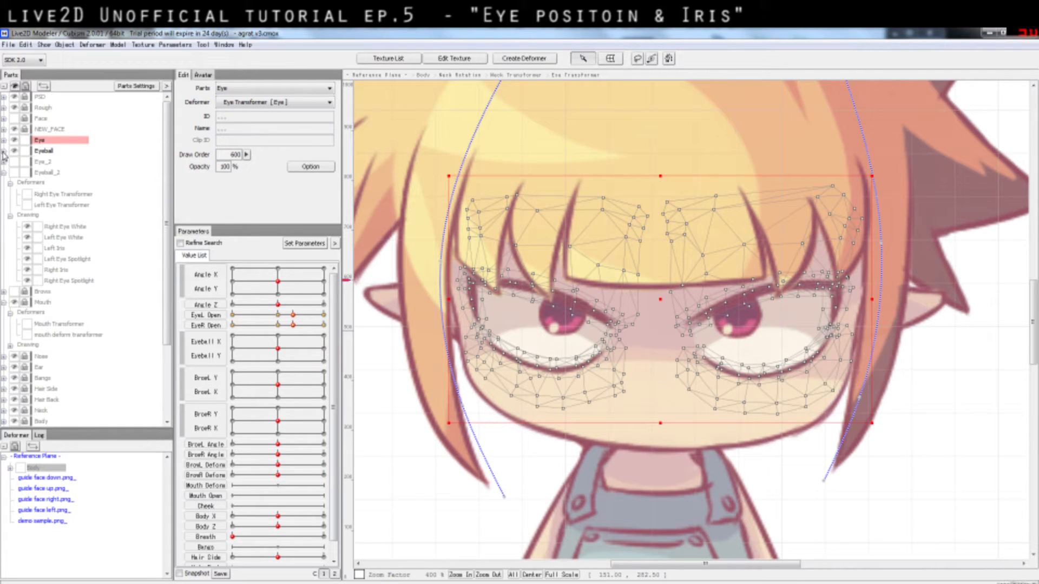
pyautogui.click(3, 152)
pyautogui.click(10, 161)
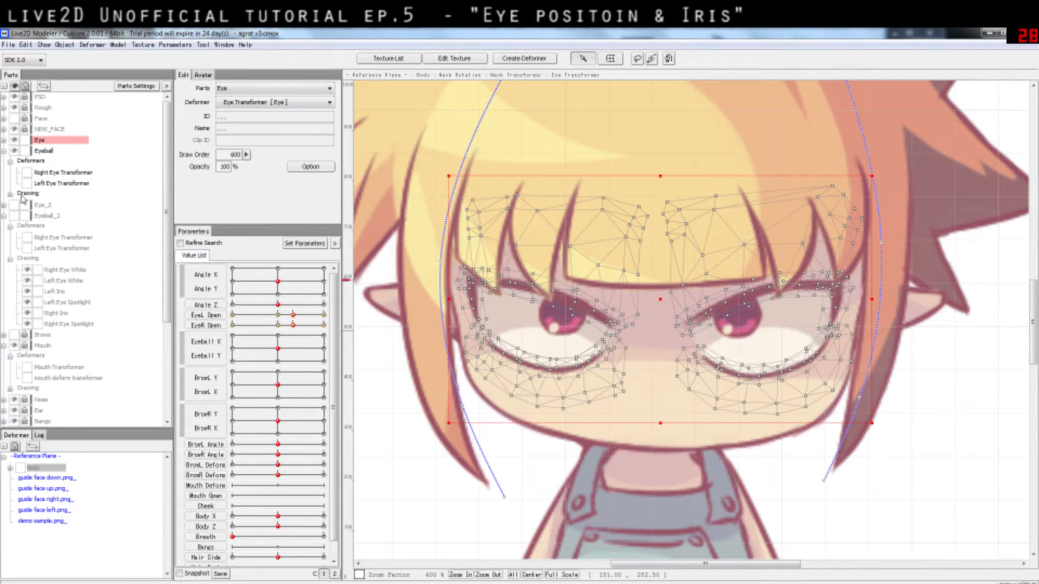
pyautogui.click(22, 196)
pyautogui.click(10, 194)
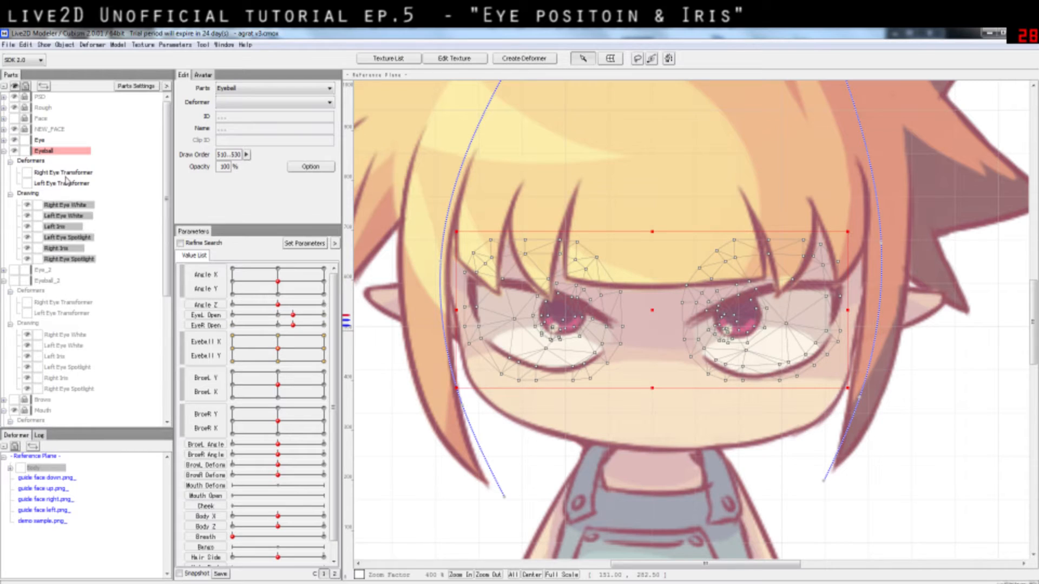
# - Compare the Right and Left Eye Transformers, and check the left one's Eyeball X and Eyeball Y keys, leaving both at 0.00
pyautogui.click(66, 173)
pyautogui.click(68, 184)
pyautogui.click(74, 173)
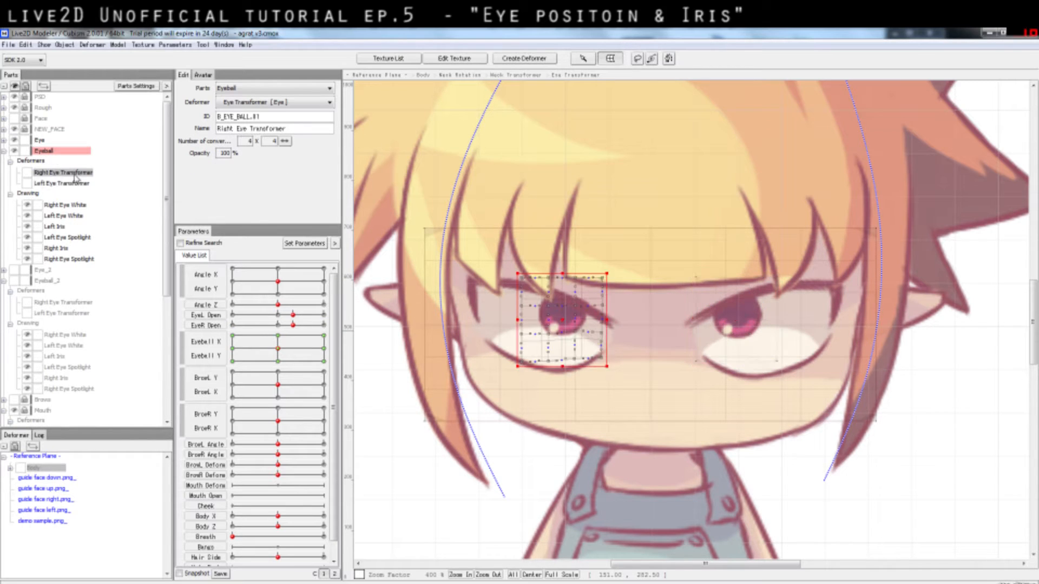
pyautogui.click(74, 182)
pyautogui.click(75, 173)
pyautogui.click(74, 184)
pyautogui.click(74, 174)
pyautogui.click(70, 184)
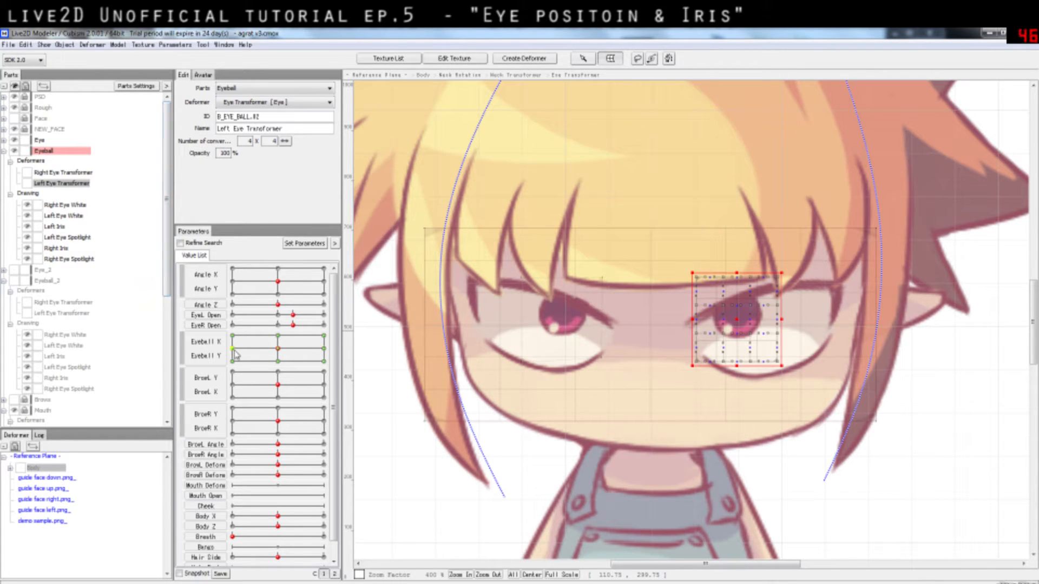
pyautogui.moveTo(288, 352)
pyautogui.mouseDown()
pyautogui.moveTo(262, 352)
pyautogui.moveTo(283, 343)
pyautogui.moveTo(267, 350)
pyautogui.moveTo(279, 350)
pyautogui.mouseUp()
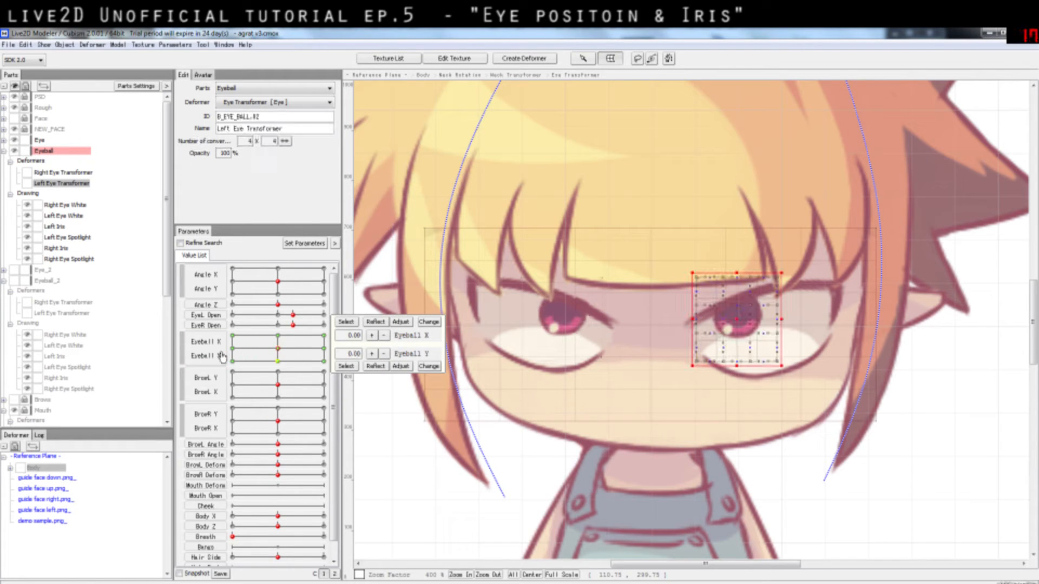
# - Inspect the left and right eye white meshes, followed by the Left Iris and Right Iris with their parent deformers
pyautogui.click(66, 215)
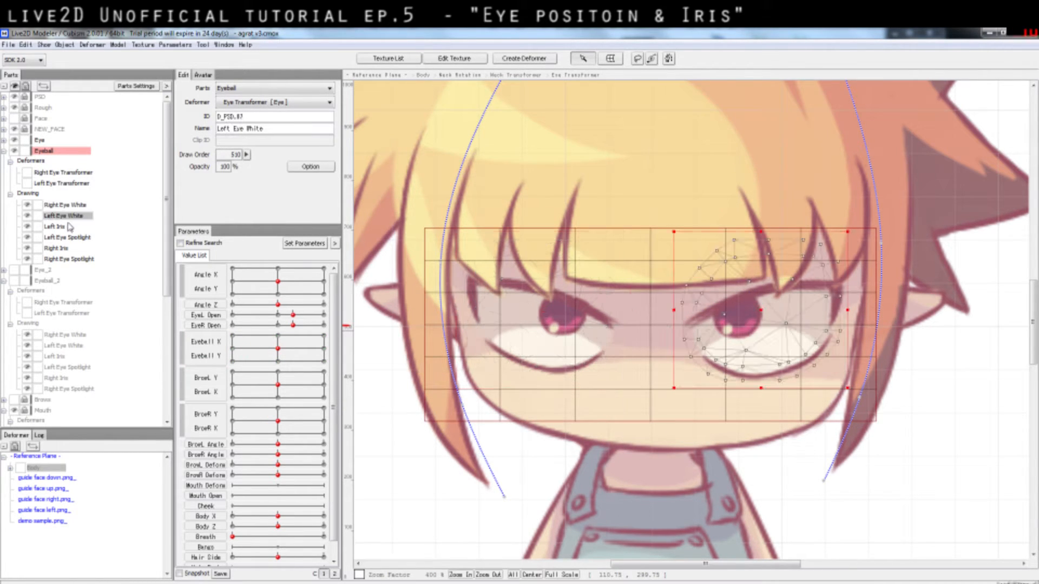
pyautogui.click(74, 208)
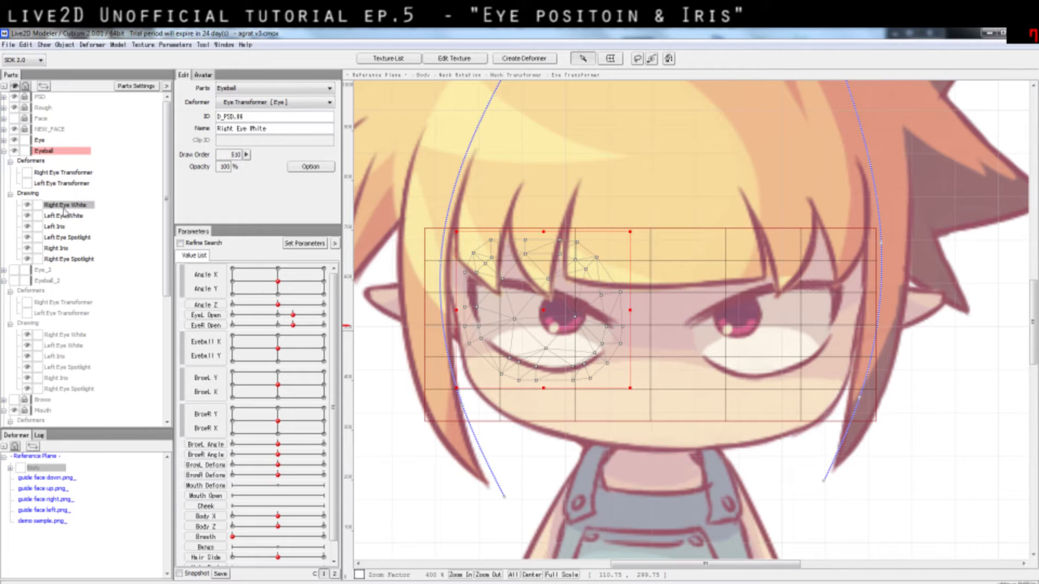
pyautogui.click(67, 217)
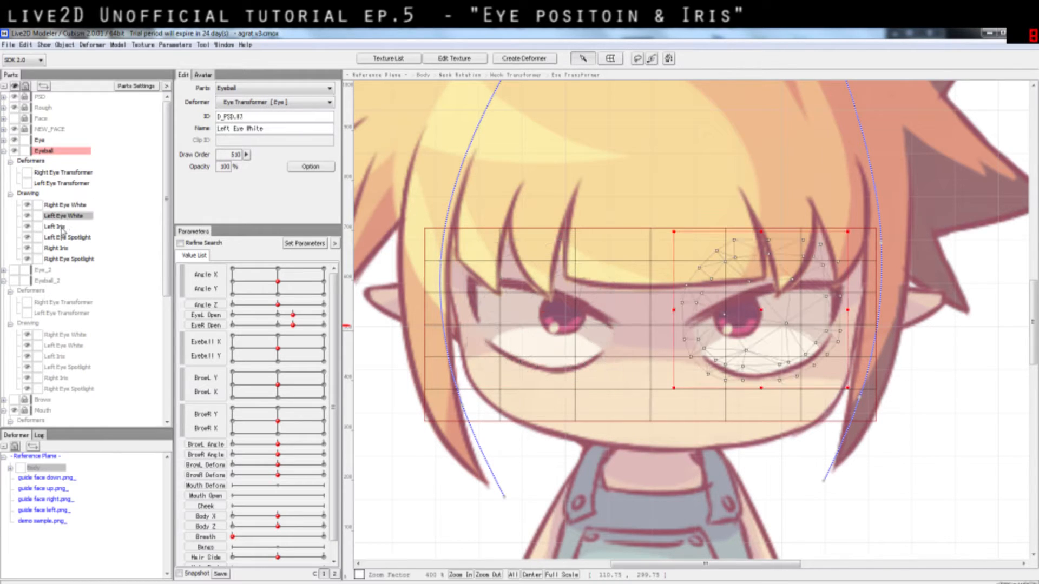
pyautogui.click(61, 228)
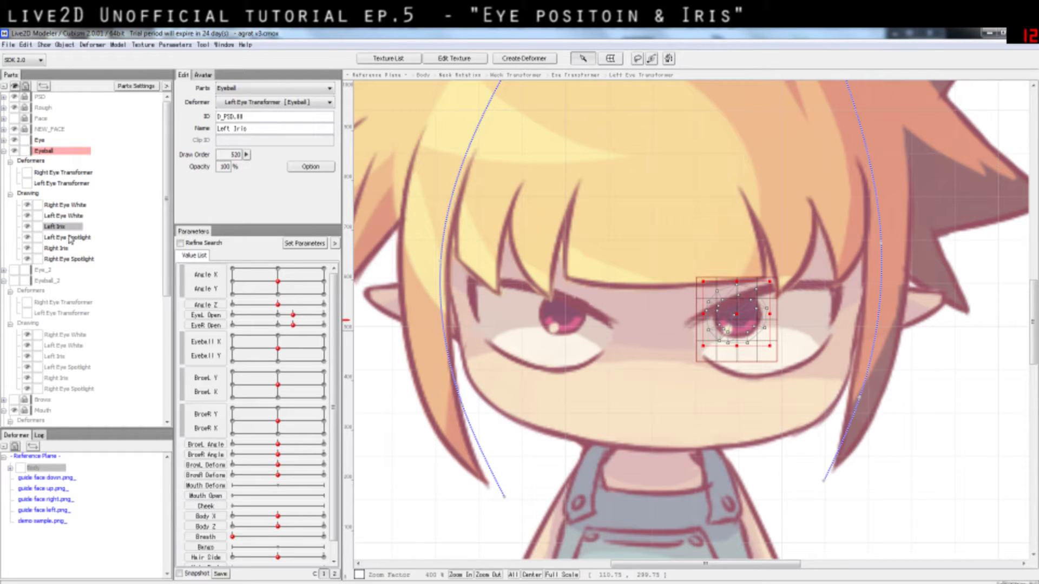
pyautogui.click(62, 248)
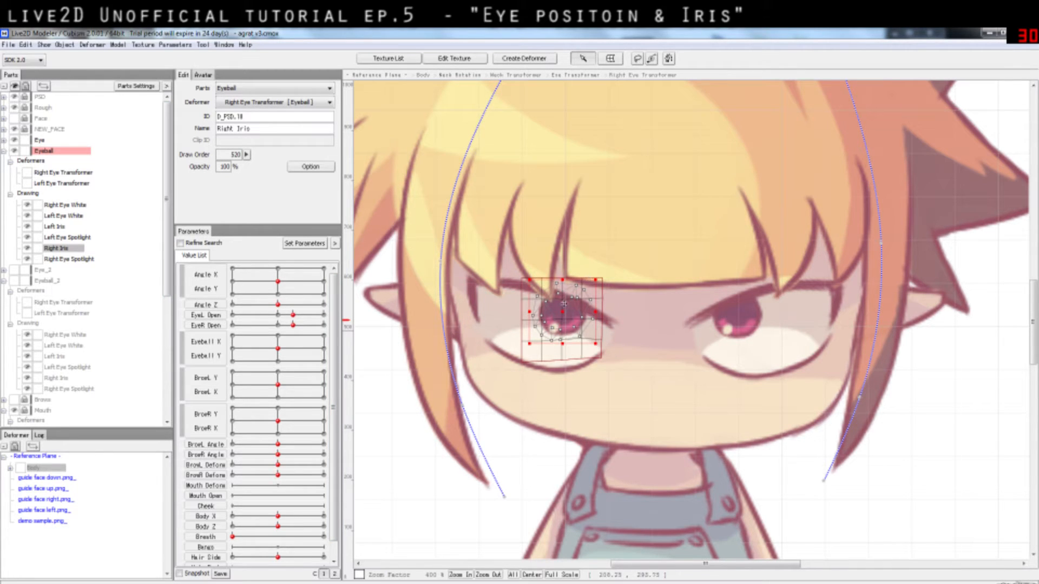
# - Toggle the Left Eye Spotlight's visibility off and on, and inspect the left and right eye spotlight meshes
pyautogui.click(82, 238)
pyautogui.click(29, 237)
pyautogui.click(29, 237)
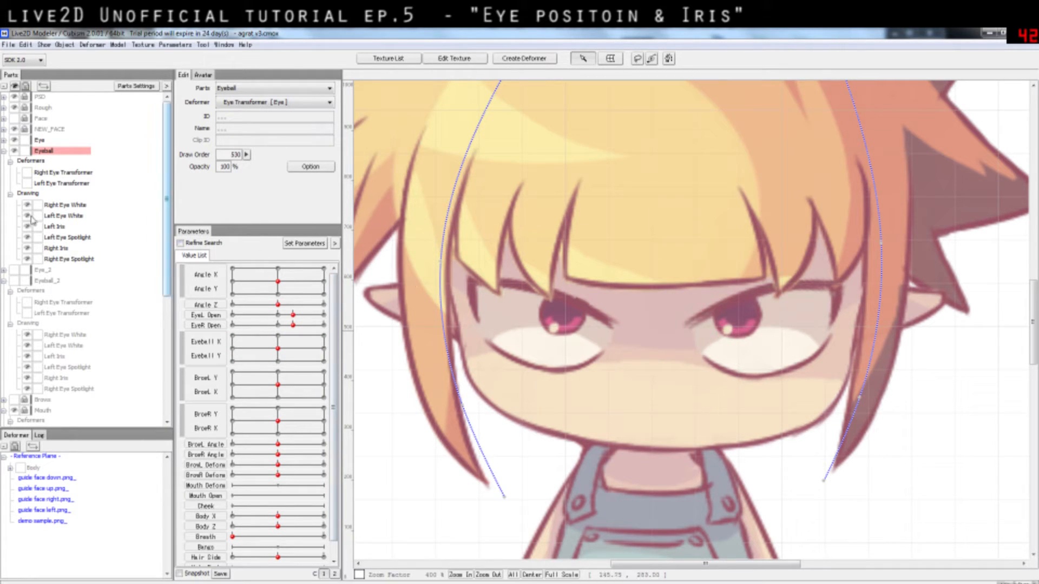
pyautogui.click(27, 238)
pyautogui.click(27, 238)
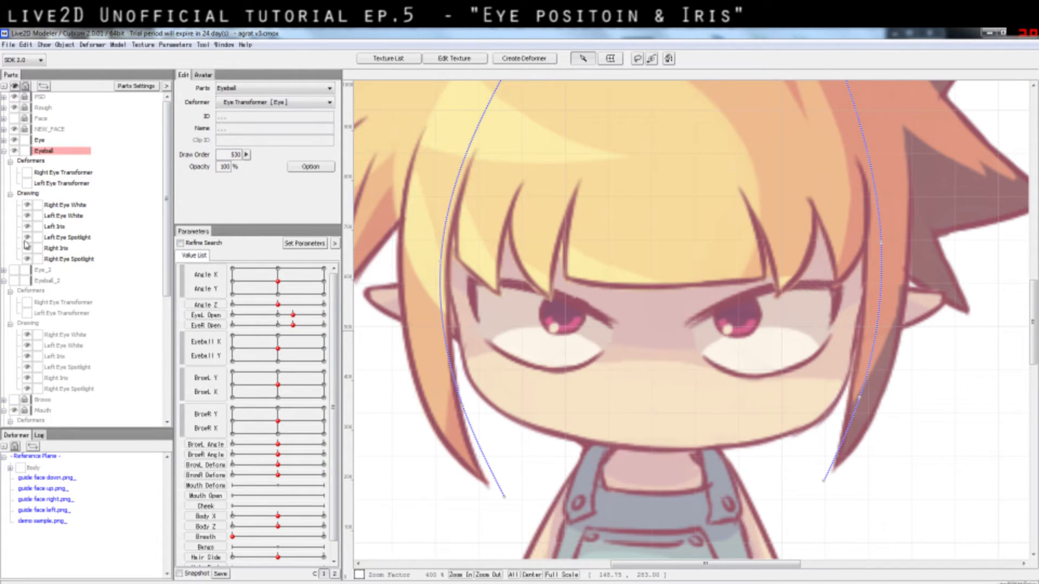
pyautogui.click(26, 239)
pyautogui.click(27, 238)
pyautogui.click(74, 239)
pyautogui.click(71, 259)
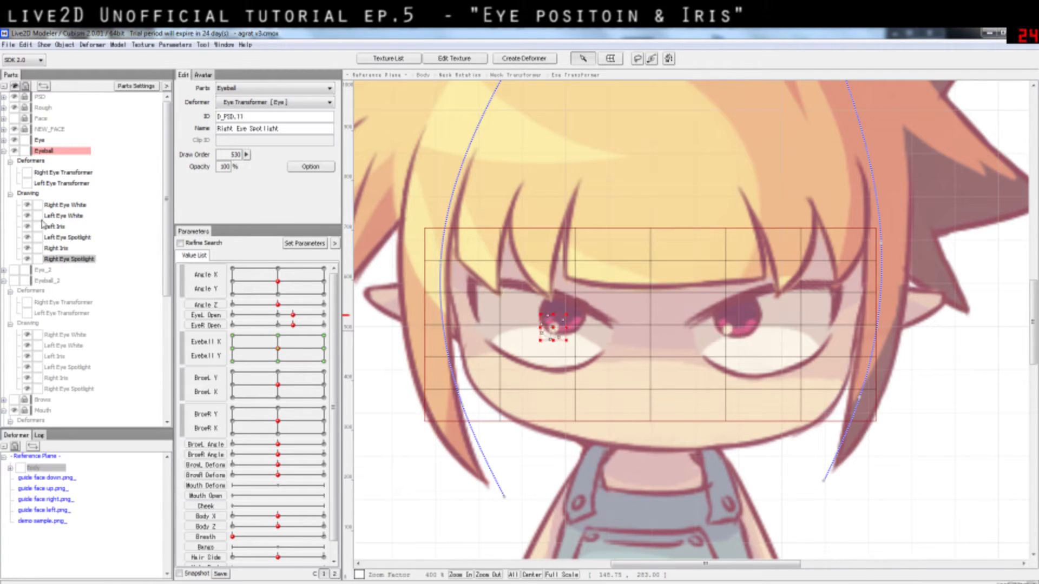
# - Check both eye transformers against the Left Eye White, Left Iris and Right Iris, ending on the Left Eye White
pyautogui.click(72, 173)
pyautogui.click(72, 184)
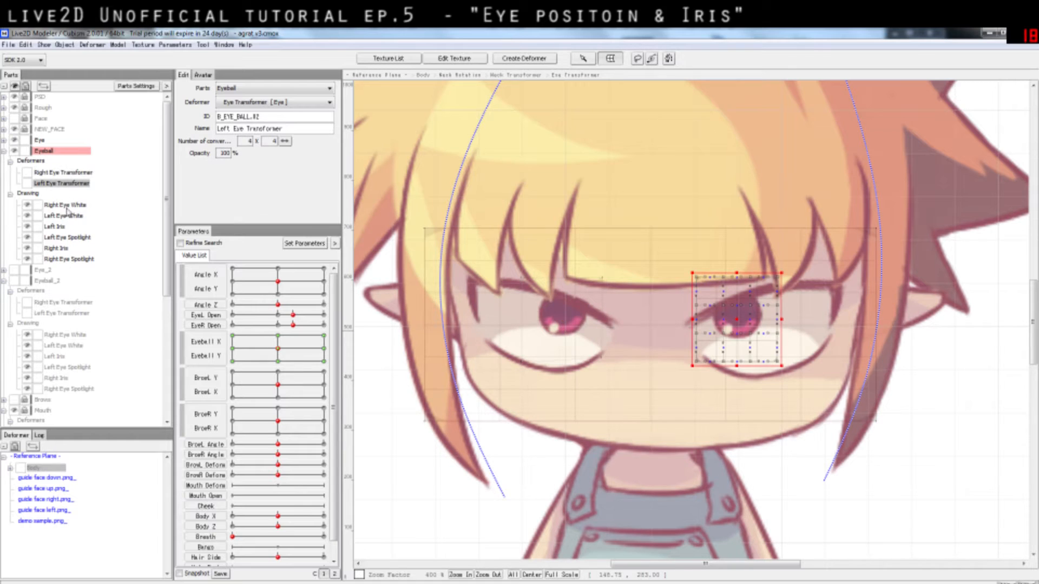
pyautogui.click(67, 214)
pyautogui.click(65, 227)
pyautogui.click(66, 249)
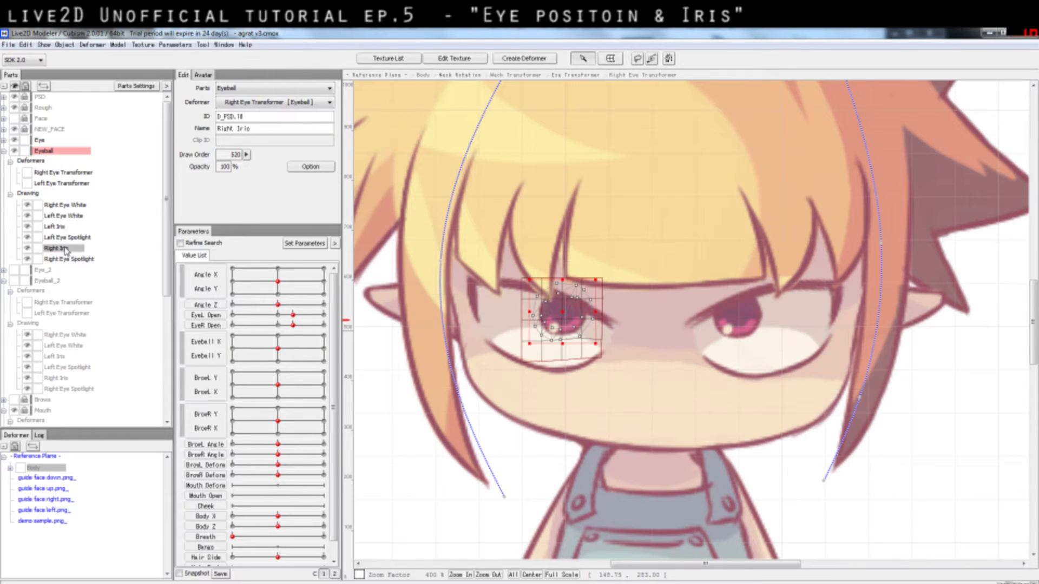
pyautogui.click(59, 215)
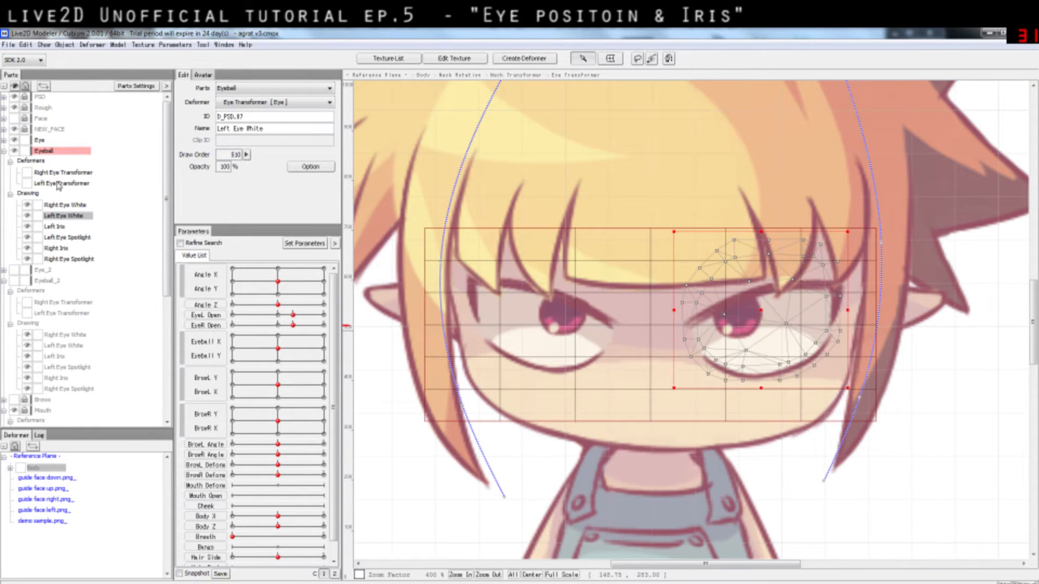
# - Switch between the Left Eye Transformer and Right Eye Transformer to compare their grids, ending on the right one
pyautogui.click(57, 183)
pyautogui.click(74, 174)
pyautogui.click(79, 183)
pyautogui.click(76, 174)
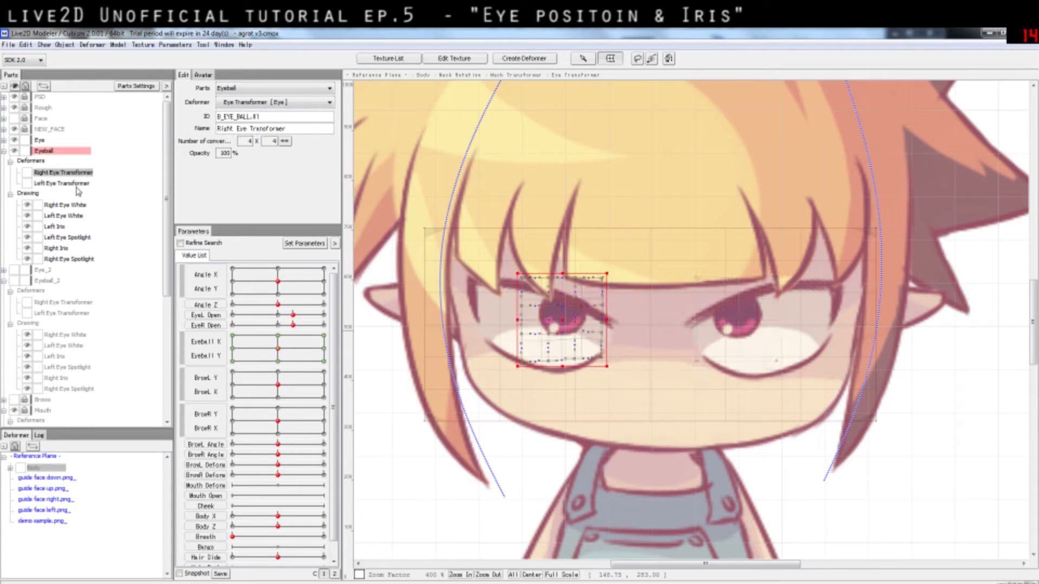
pyautogui.click(78, 184)
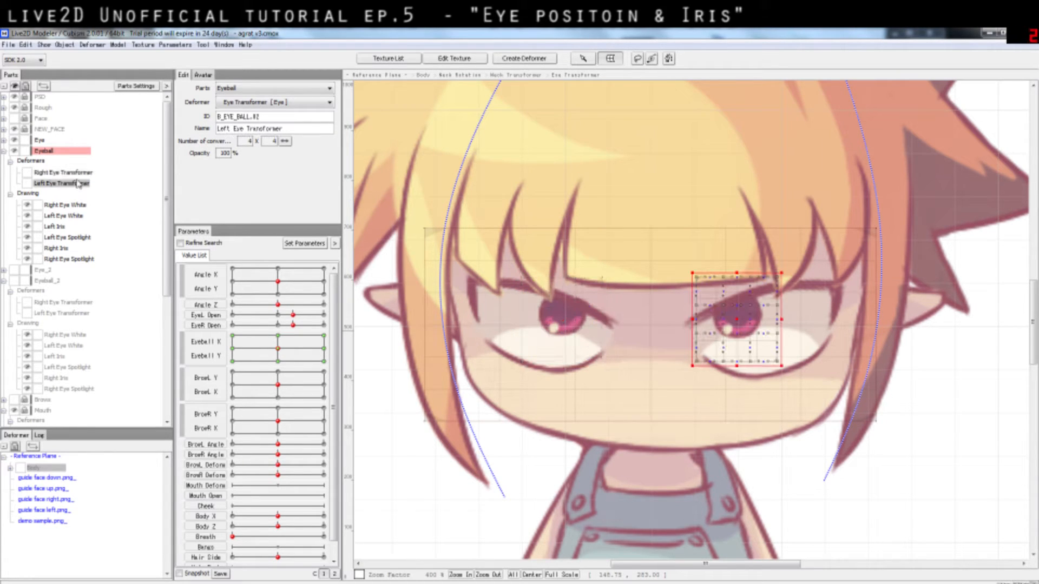
pyautogui.click(76, 174)
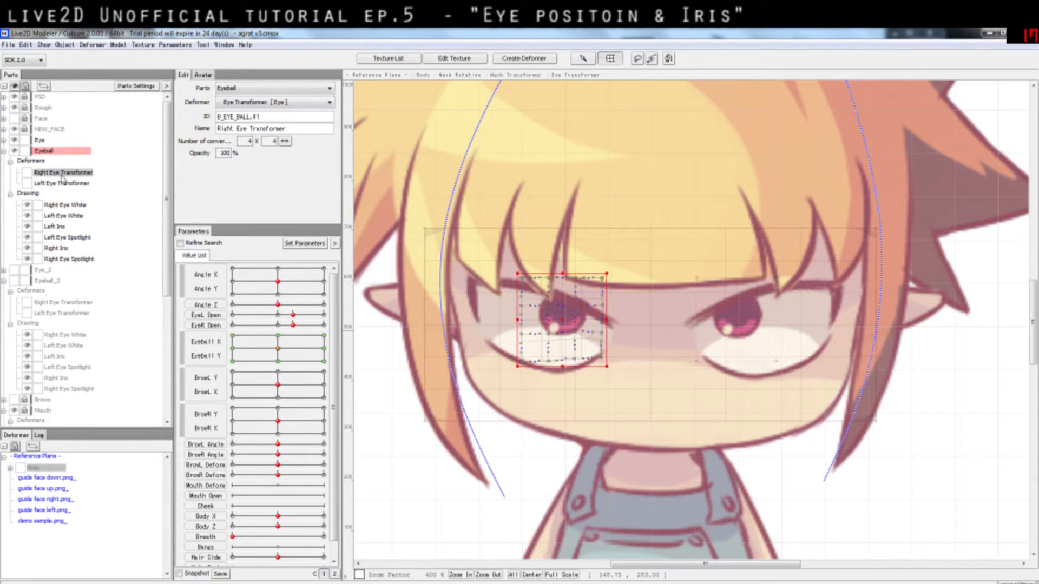
# - Expand the Eye part's deformers and compare the Eye Transformer's grid with the Right Eye Transformer's grid
pyautogui.click(5, 140)
pyautogui.click(11, 152)
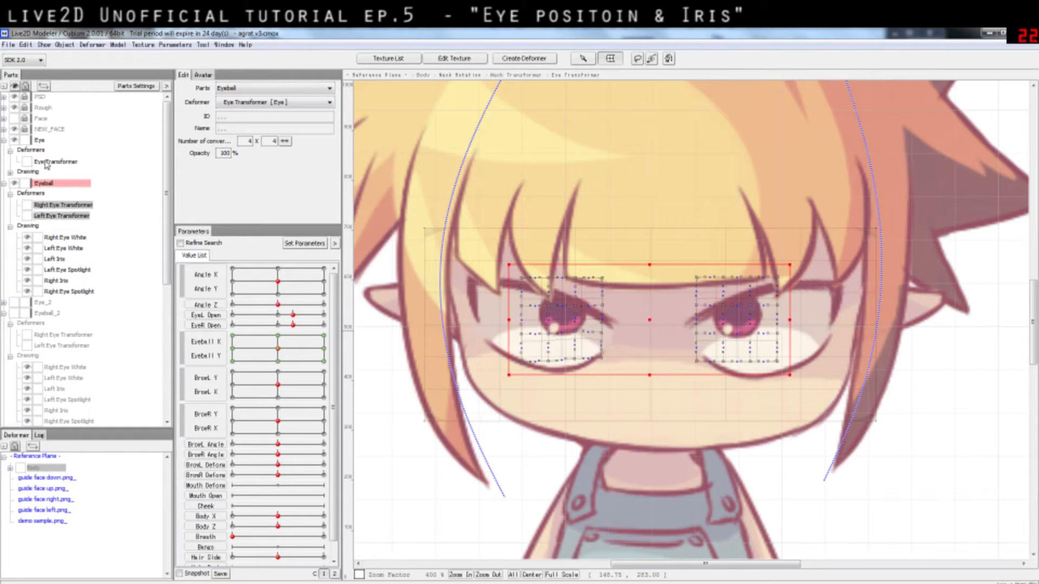
pyautogui.click(59, 161)
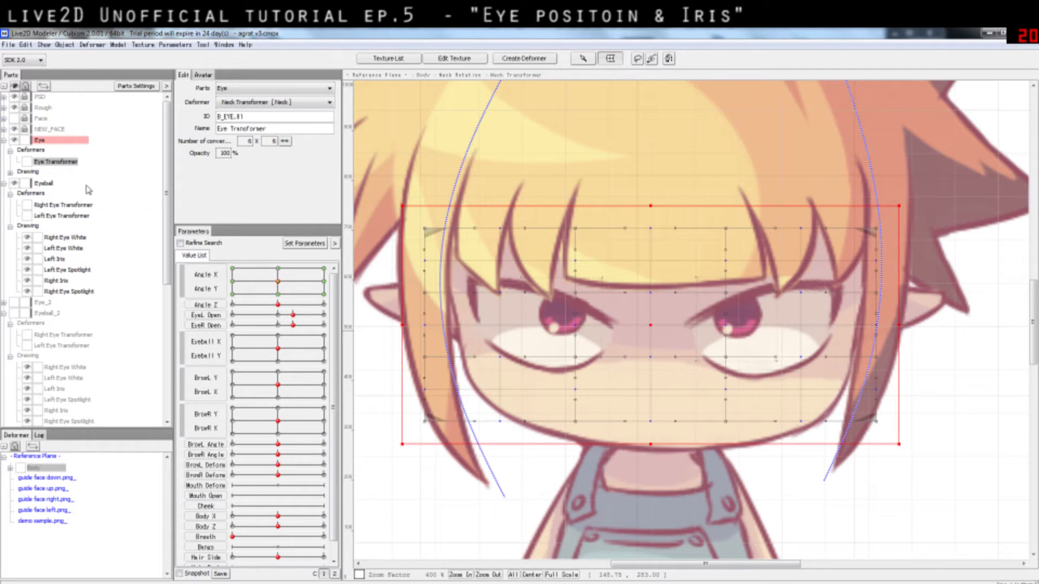
pyautogui.click(90, 205)
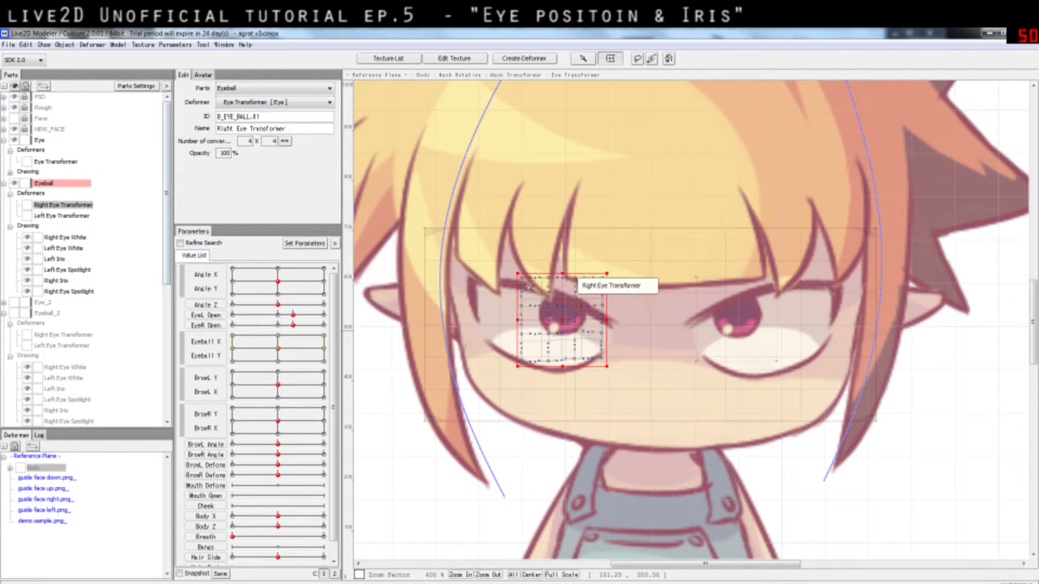
# - Select both the Right and Left Eye Transformers and assign them to the Eye Transformer [Eye] parent deformer
pyautogui.keyDown('ctrl'); pyautogui.click(69, 216); pyautogui.keyUp('ctrl')
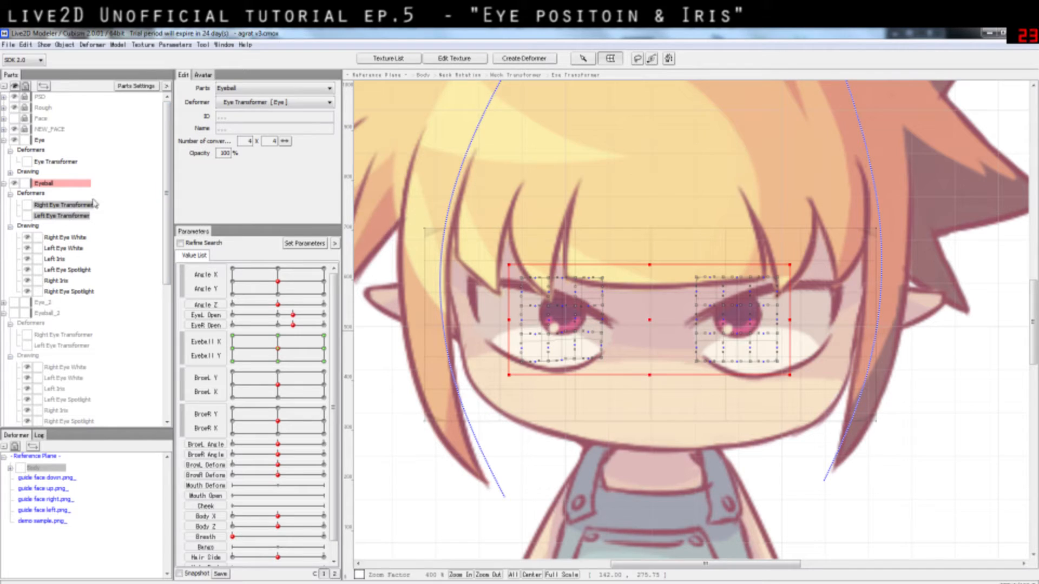
pyautogui.click(330, 102)
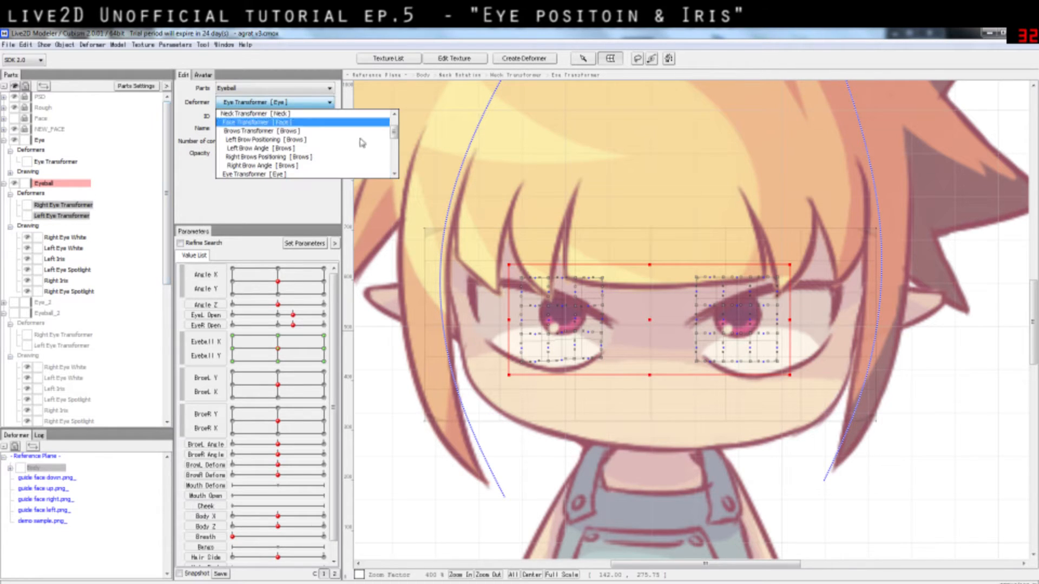
pyautogui.click(324, 175)
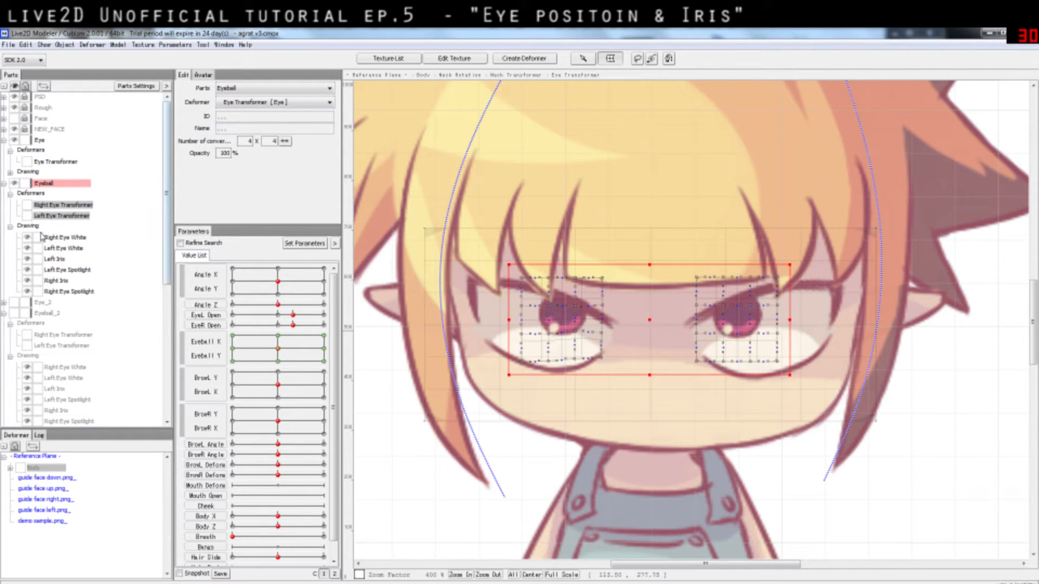
# - Inspect the eye white and iris meshes in the Eyeball part, ending on the Left Iris
pyautogui.click(65, 237)
pyautogui.click(74, 260)
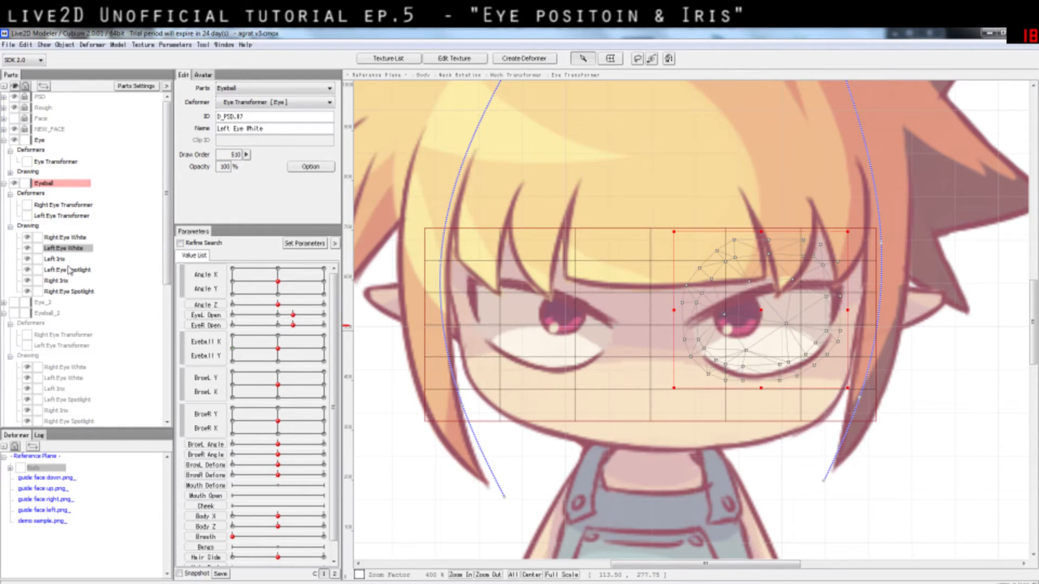
pyautogui.click(79, 249)
pyautogui.click(62, 262)
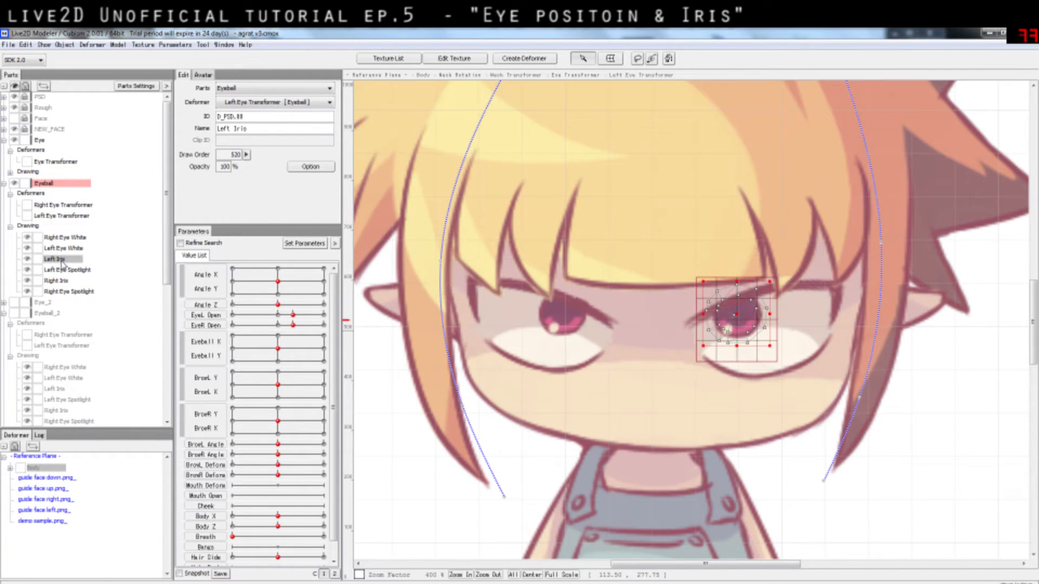
pyautogui.click(64, 282)
pyautogui.click(64, 261)
pyautogui.click(63, 282)
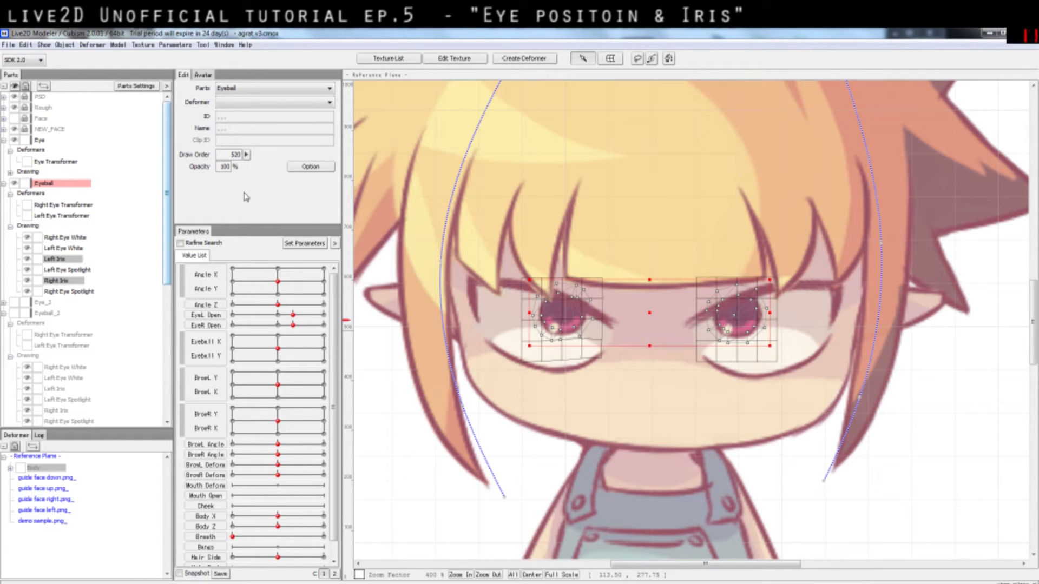
pyautogui.click(61, 269)
pyautogui.click(59, 259)
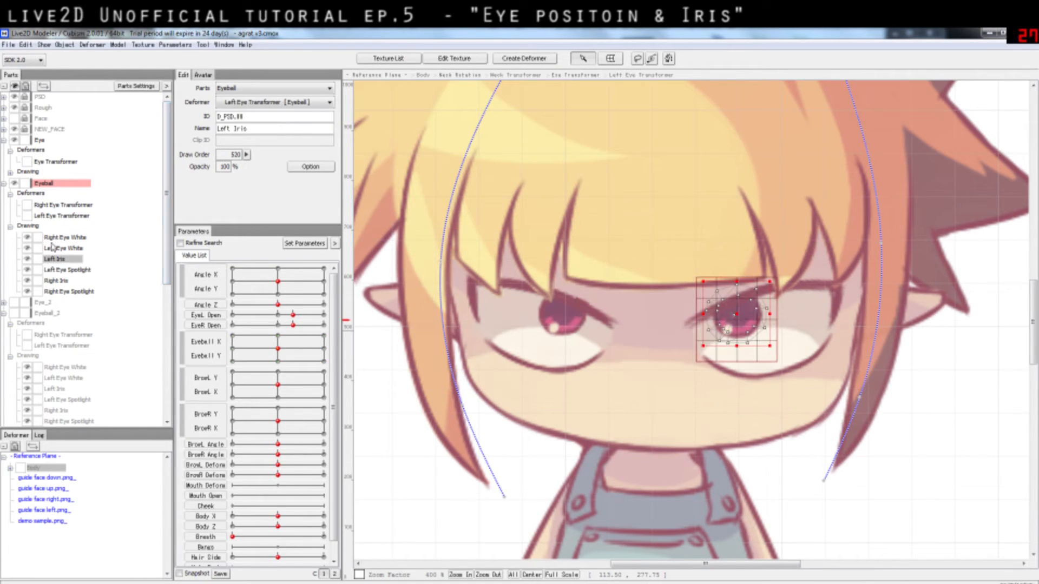
# - Check the Left Eye Transformer and review the parent deformer options for the Left Iris and Right Iris
pyautogui.click(60, 217)
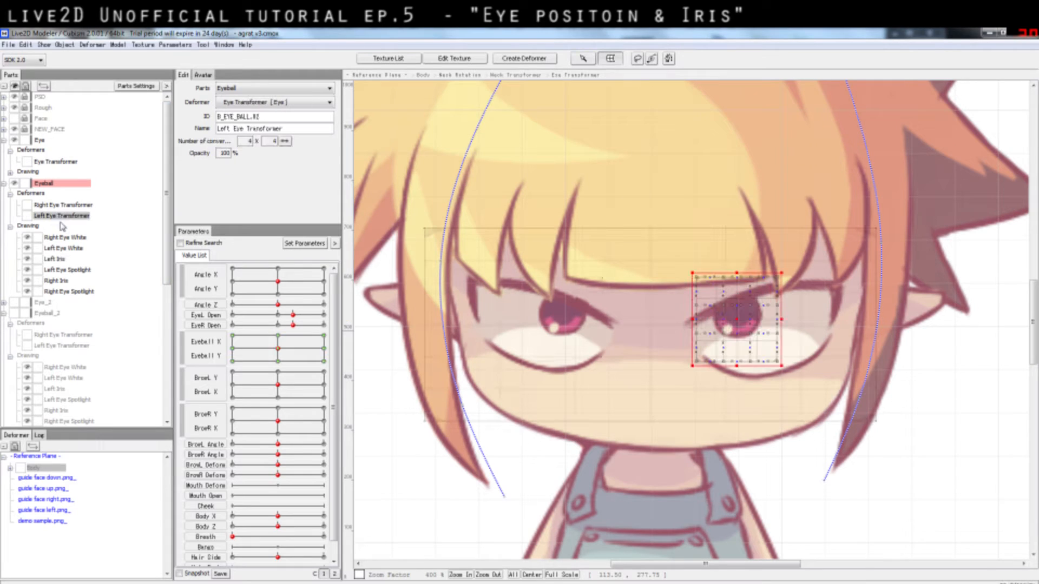
pyautogui.click(57, 259)
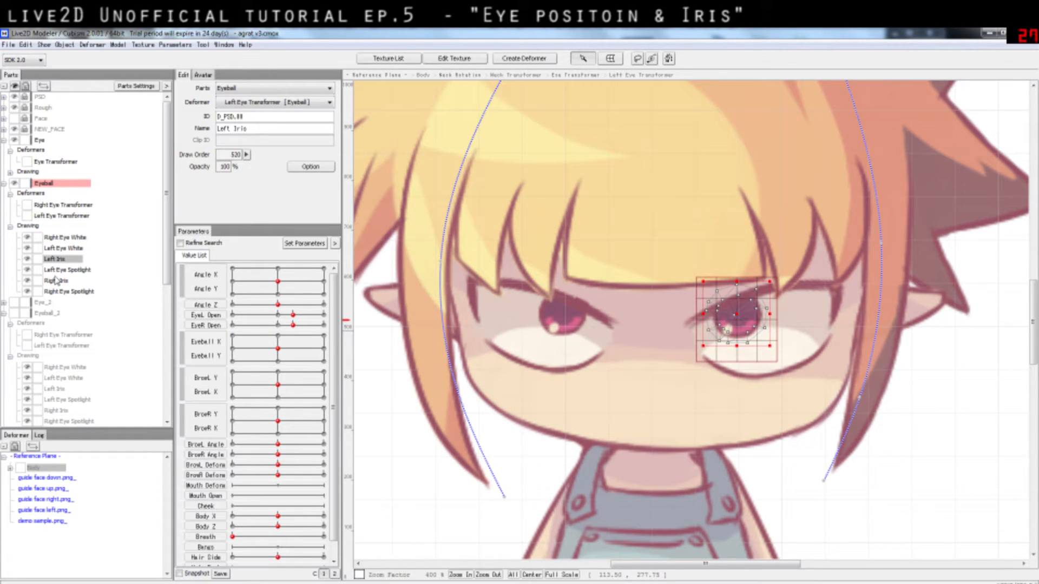
pyautogui.click(231, 106)
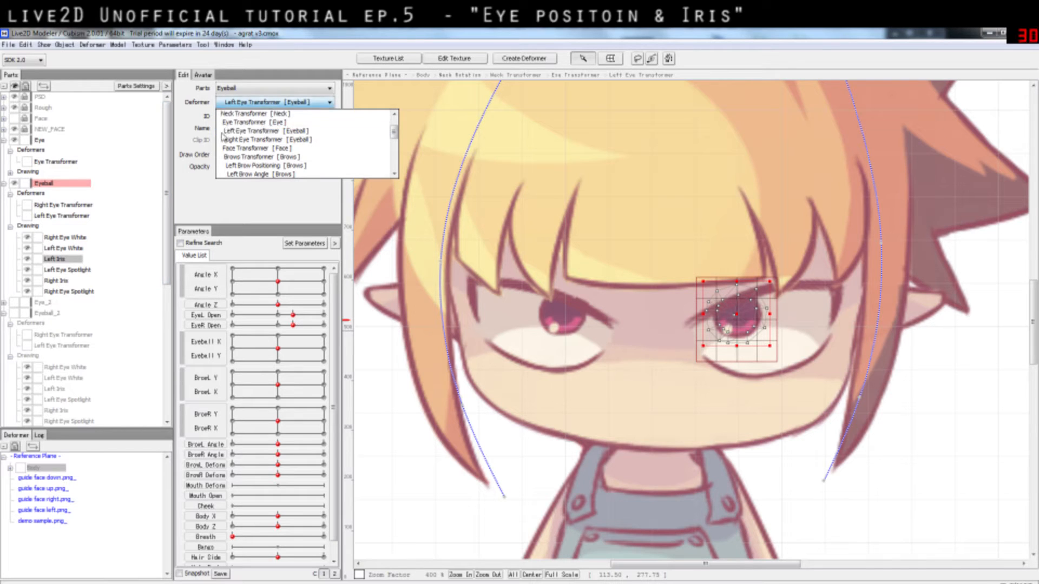
pyautogui.click(62, 281)
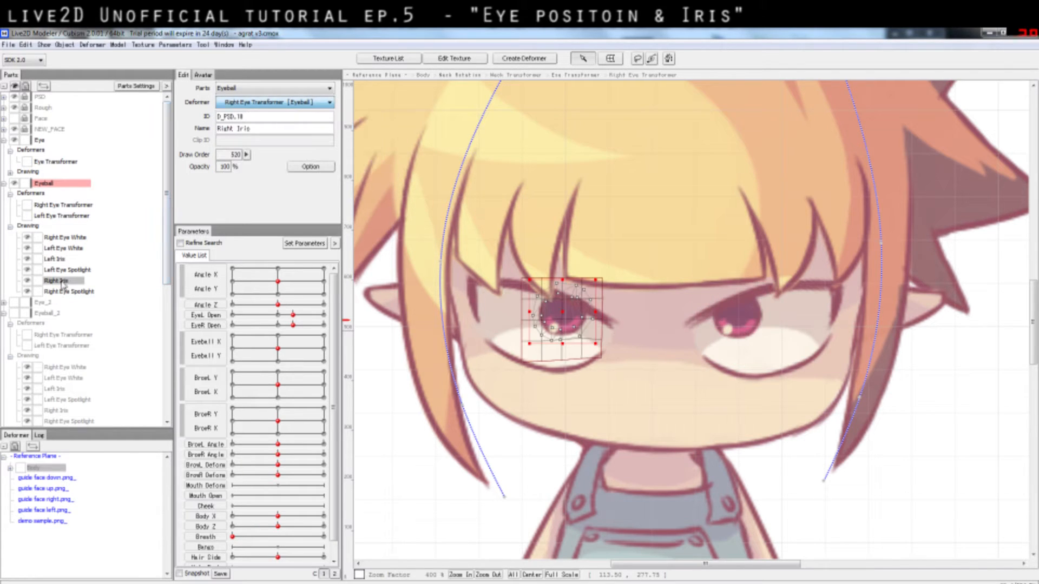
pyautogui.click(248, 103)
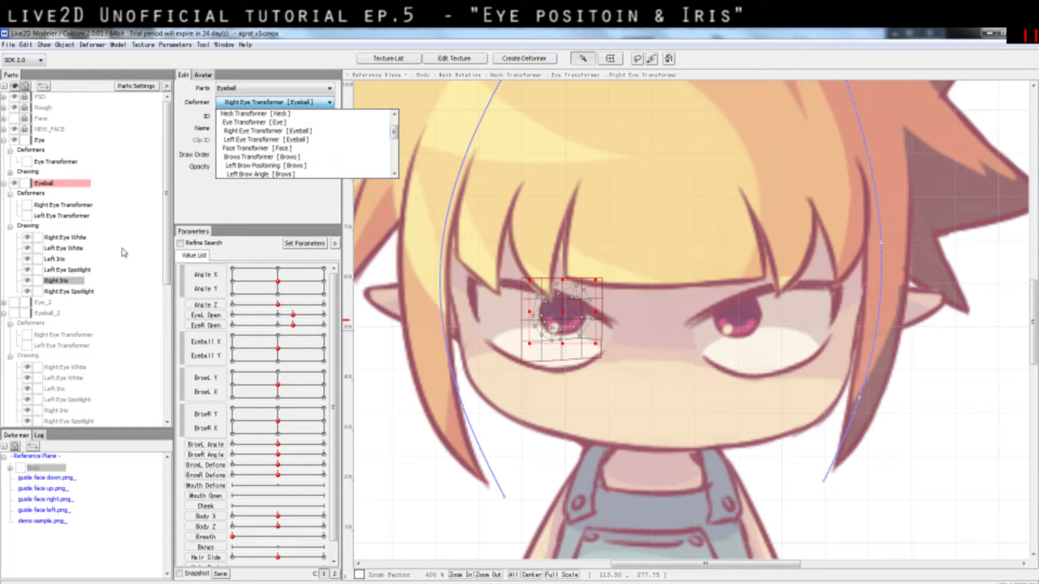
# - Check the parent deformer of both eye spotlights and both eye whites, ending on the Right Eye White
pyautogui.click(75, 269)
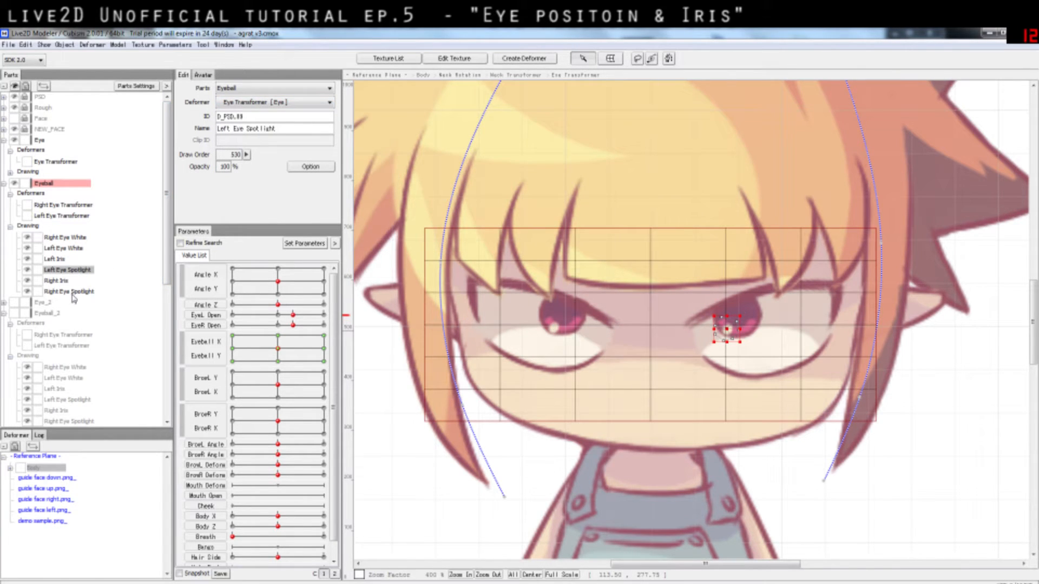
pyautogui.click(76, 292)
pyautogui.click(77, 249)
pyautogui.click(79, 239)
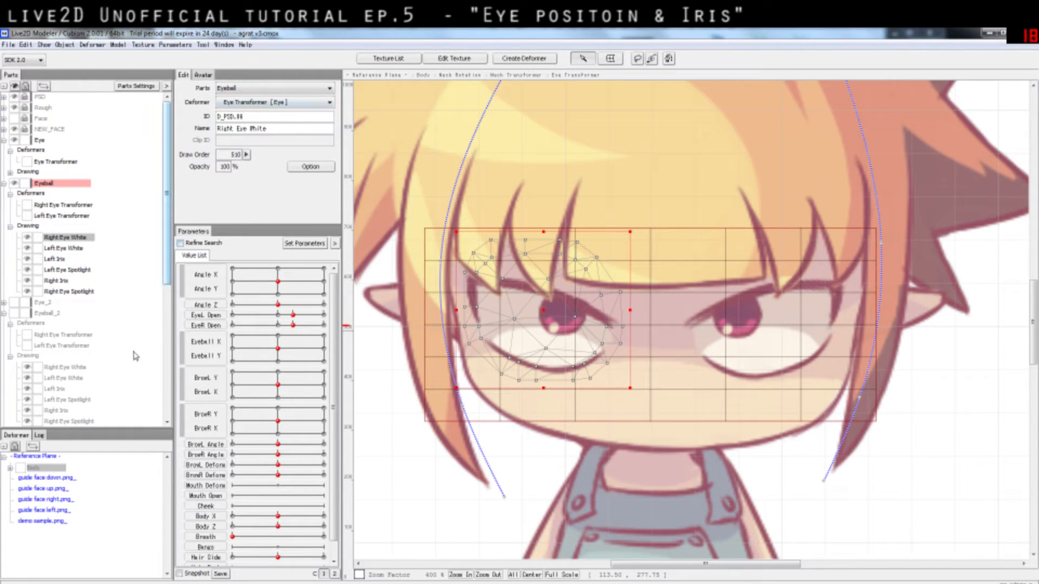
pyautogui.click(82, 270)
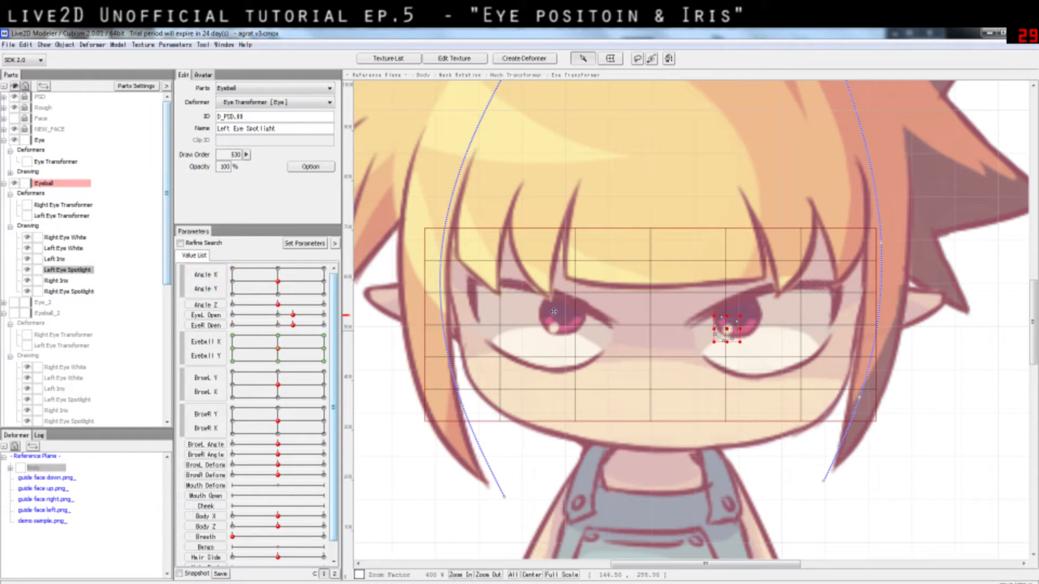
pyautogui.click(91, 293)
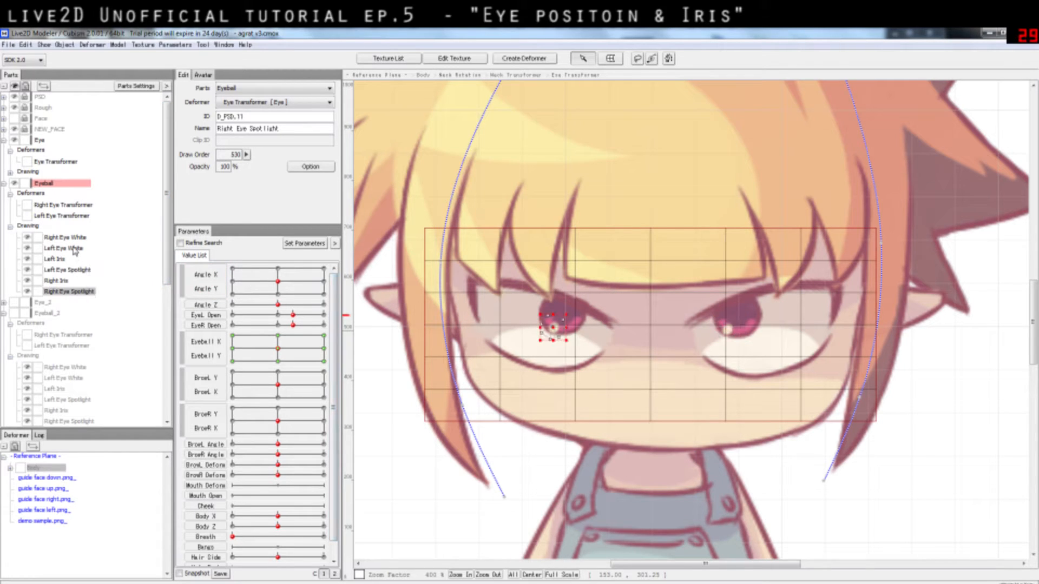
pyautogui.click(79, 244)
pyautogui.click(75, 238)
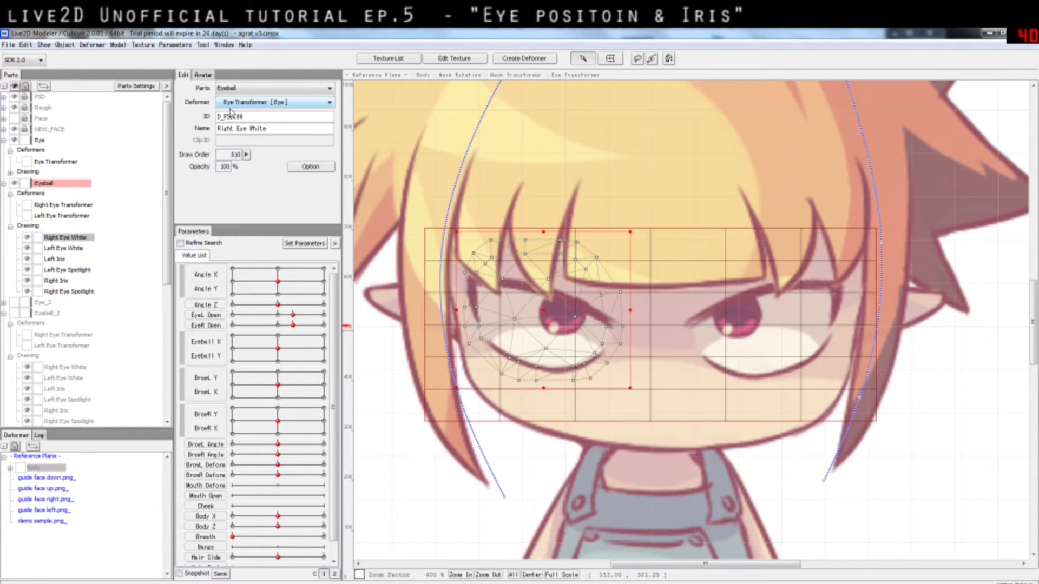
# - Alternate between the Left Eye Transformer and Right Eye Transformer in the Eyeball part to compare their grids
pyautogui.click(80, 214)
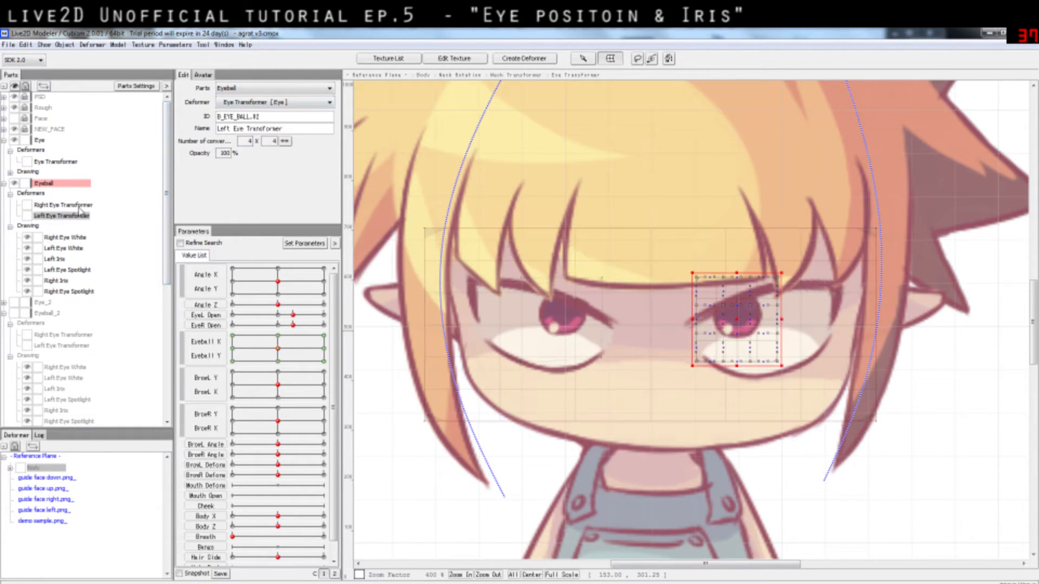
pyautogui.press('Up')
pyautogui.press('Down')
pyautogui.press('Up')
pyautogui.press('Down')
pyautogui.press('Up')
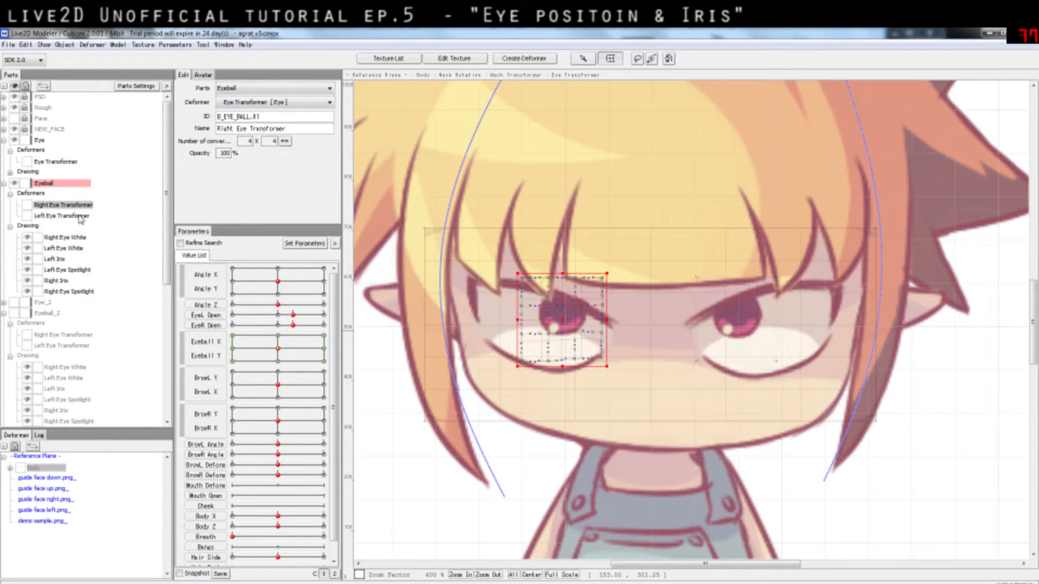
pyautogui.click(89, 215)
pyautogui.press('Up')
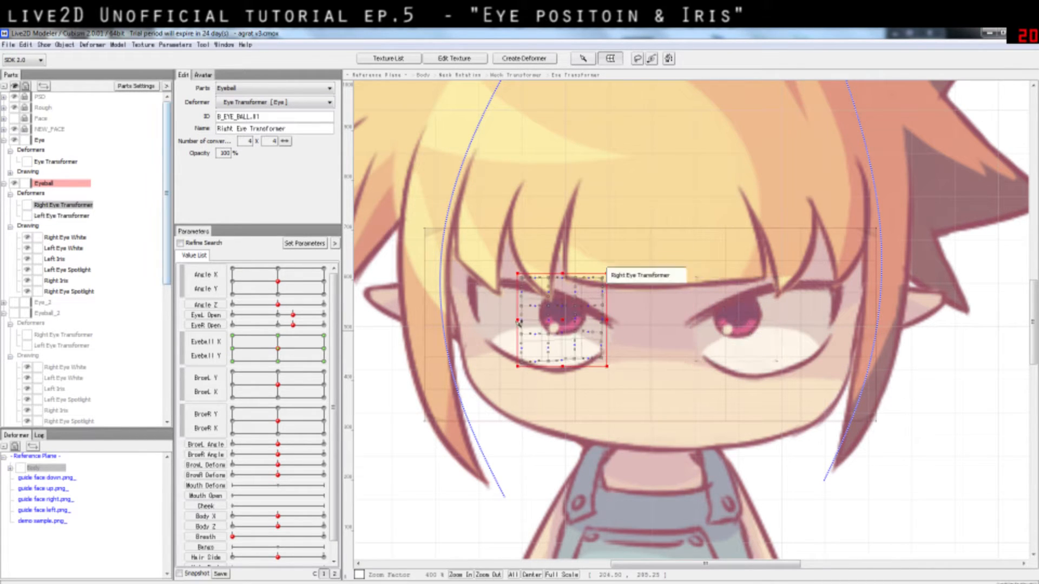
pyautogui.click(75, 216)
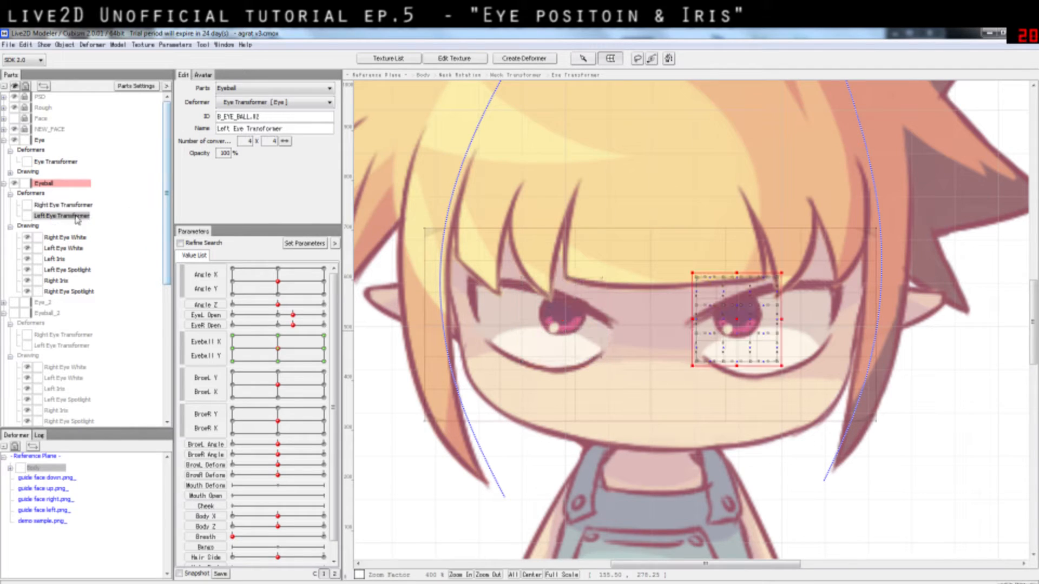
pyautogui.click(70, 207)
# - Compare the Eye Transformer's grid with the Left Eye Spotlight, Left Eye White and Right Eye White meshes
pyautogui.click(75, 162)
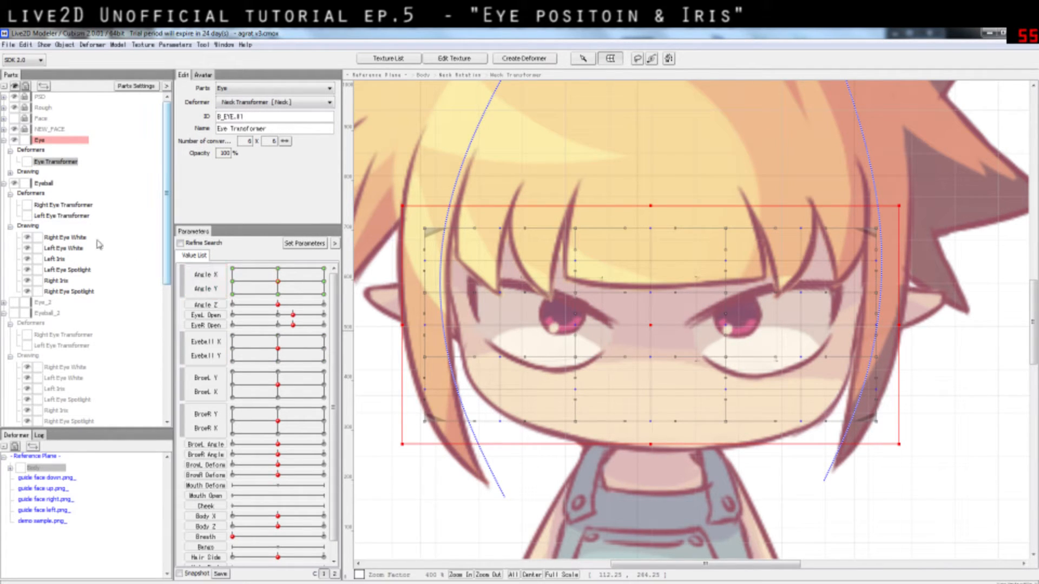
pyautogui.click(72, 269)
pyautogui.click(72, 247)
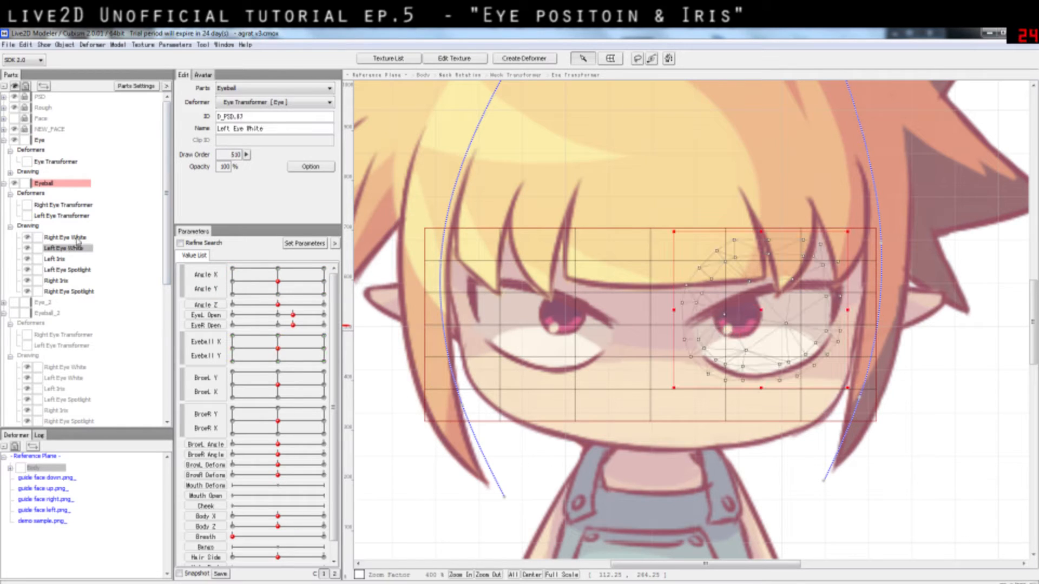
pyautogui.click(76, 238)
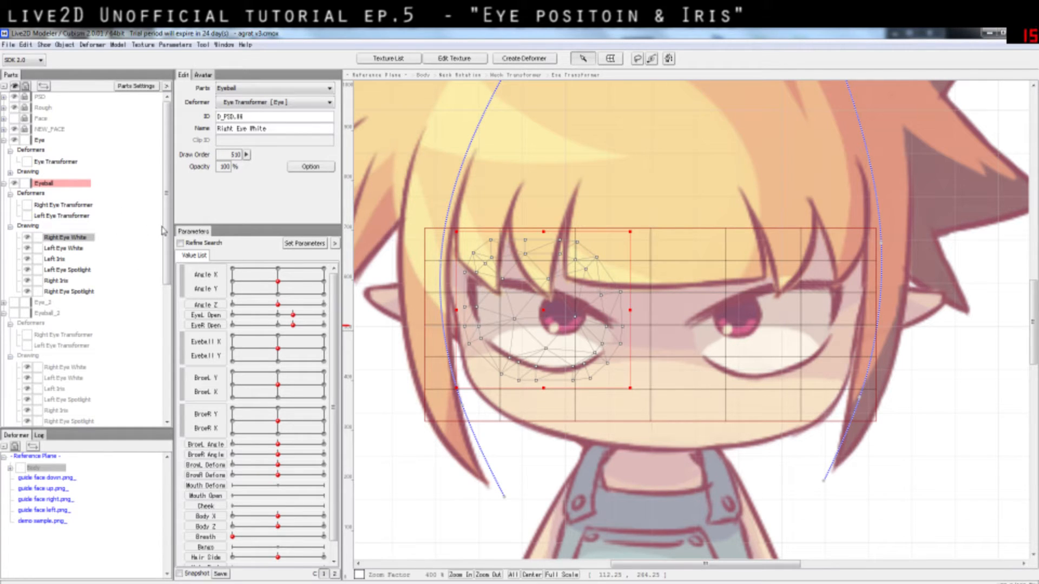
# - Collapse the Eyeball part and preview the Eye Transformer's motion on Angle X and Angle Y, returning both angles to neutral
pyautogui.click(4, 183)
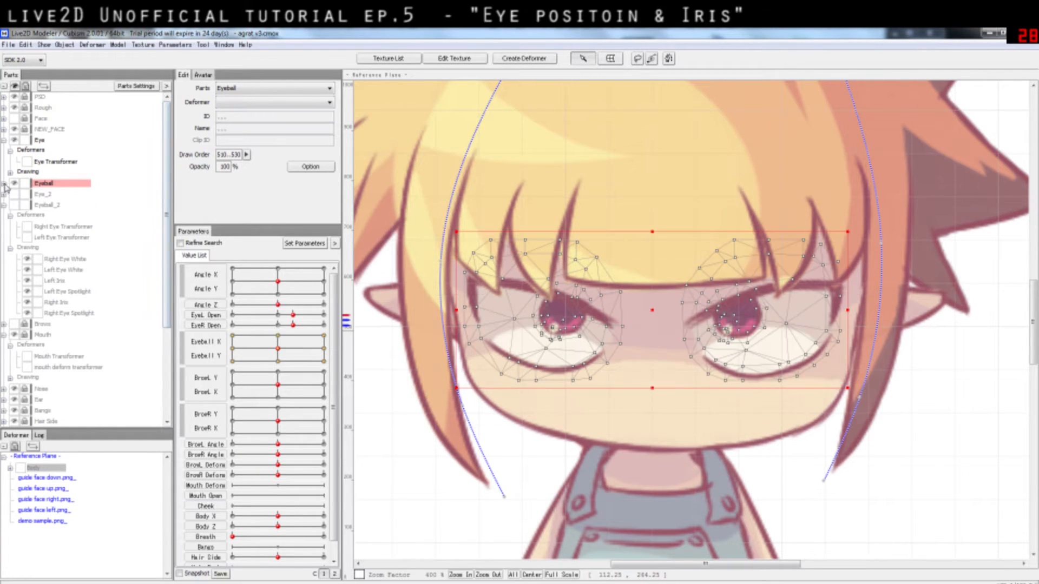
pyautogui.click(31, 162)
pyautogui.click(4, 140)
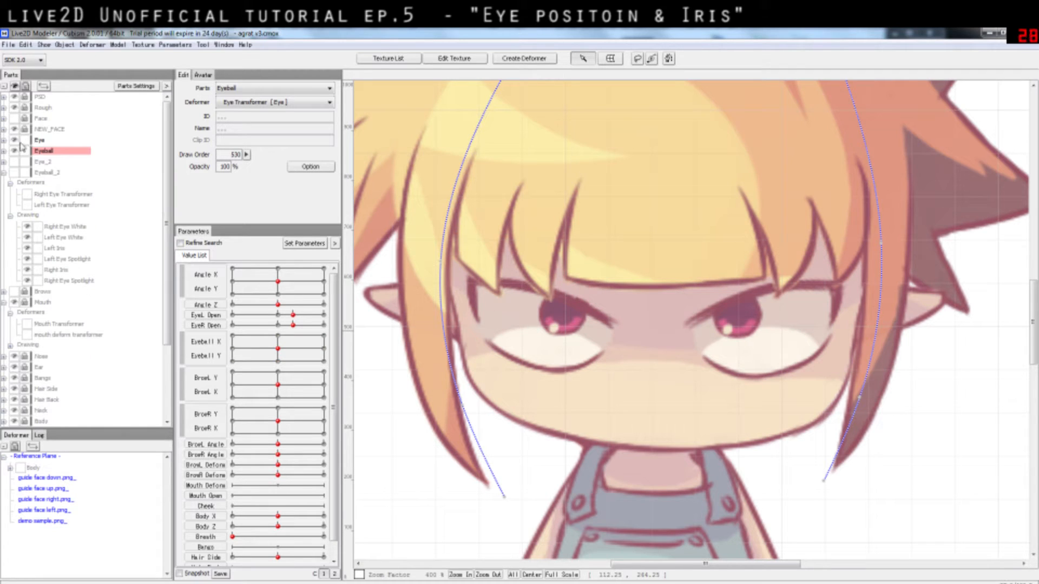
pyautogui.click(5, 141)
pyautogui.click(55, 161)
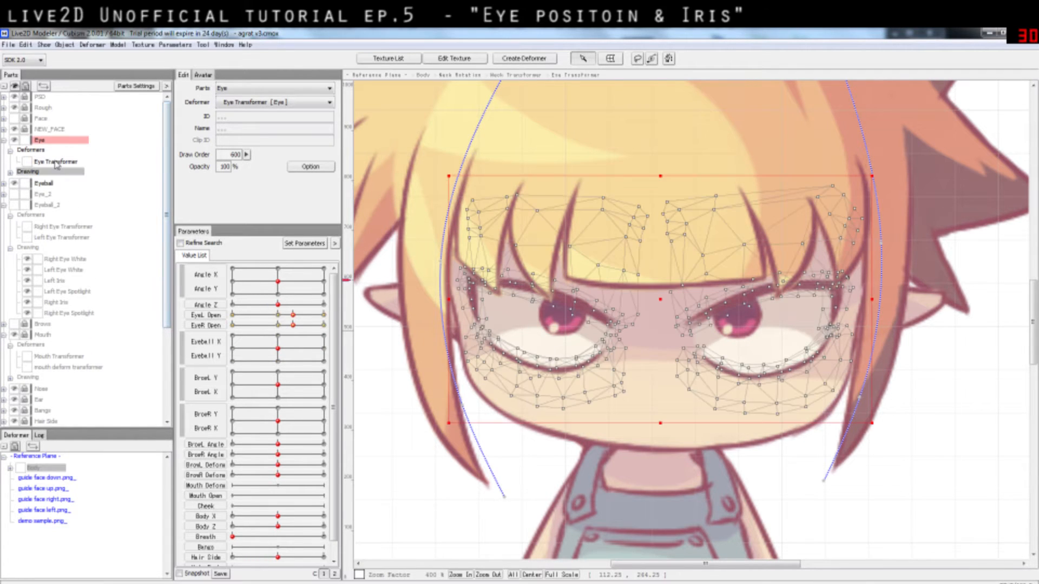
pyautogui.moveTo(277, 282)
pyautogui.mouseDown()
pyautogui.moveTo(282, 295)
pyautogui.moveTo(249, 301)
pyautogui.moveTo(265, 269)
pyautogui.mouseUp()
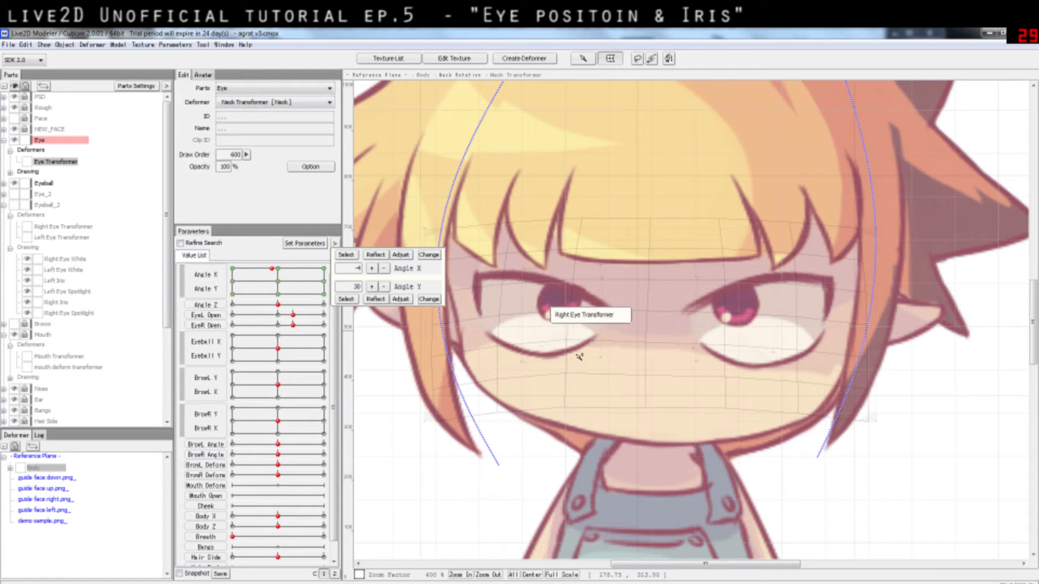
pyautogui.moveTo(272, 269)
pyautogui.mouseDown()
pyautogui.moveTo(288, 309)
pyautogui.moveTo(261, 302)
pyautogui.moveTo(303, 304)
pyautogui.moveTo(260, 276)
pyautogui.moveTo(278, 281)
pyautogui.mouseUp()
# - Hide the Eye and Eyeball parts and show the Eye_2 and Eyeball_2 parts instead
pyautogui.click(46, 204)
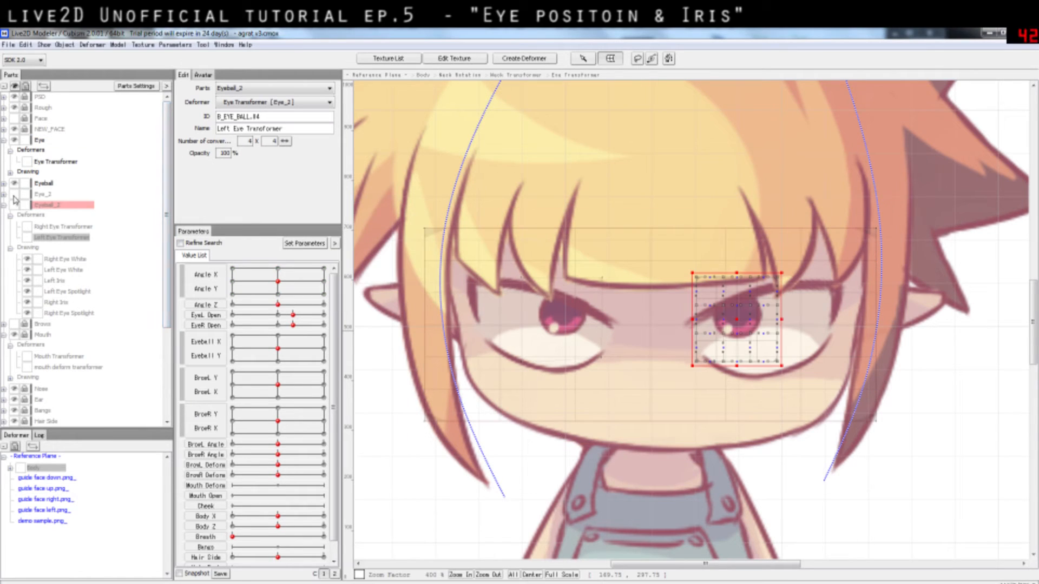
pyautogui.click(15, 183)
pyautogui.click(15, 141)
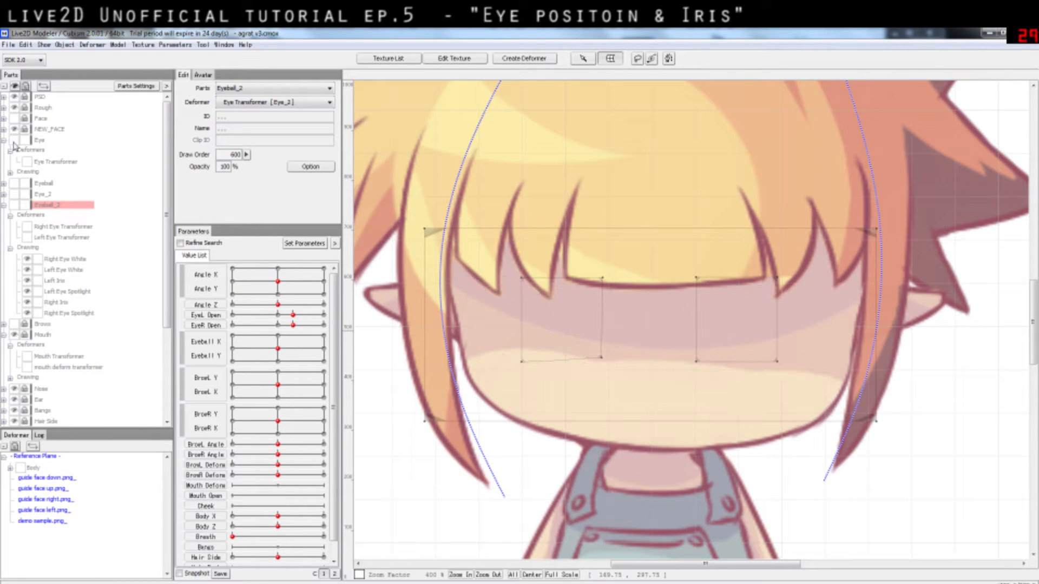
pyautogui.click(14, 194)
pyautogui.click(17, 205)
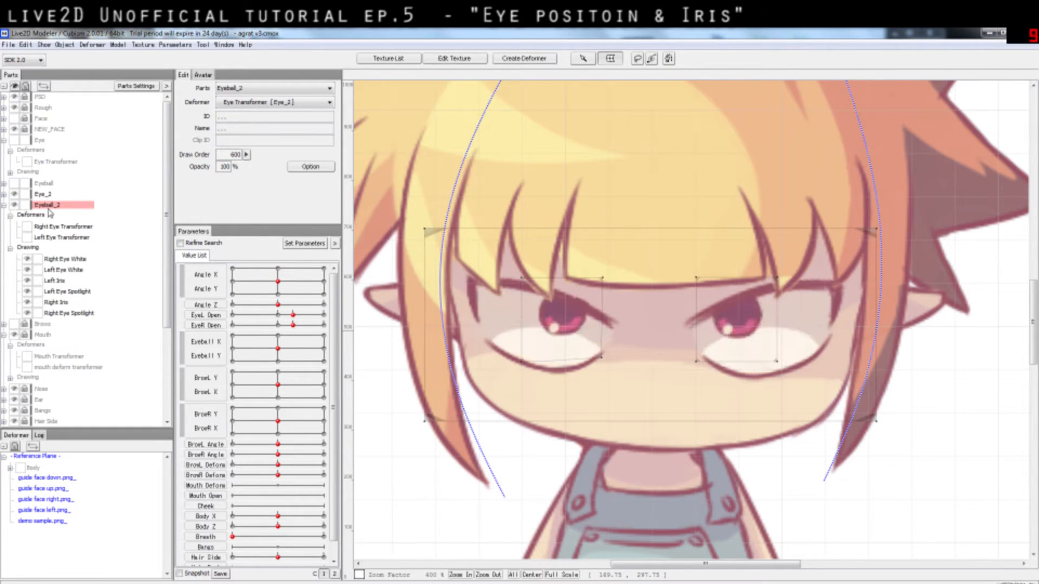
# - Return Angle X and Angle Y to 0 and inspect Eyeball_2's left and right eye transformers
pyautogui.moveTo(308, 288); pyautogui.dragTo(279, 282)
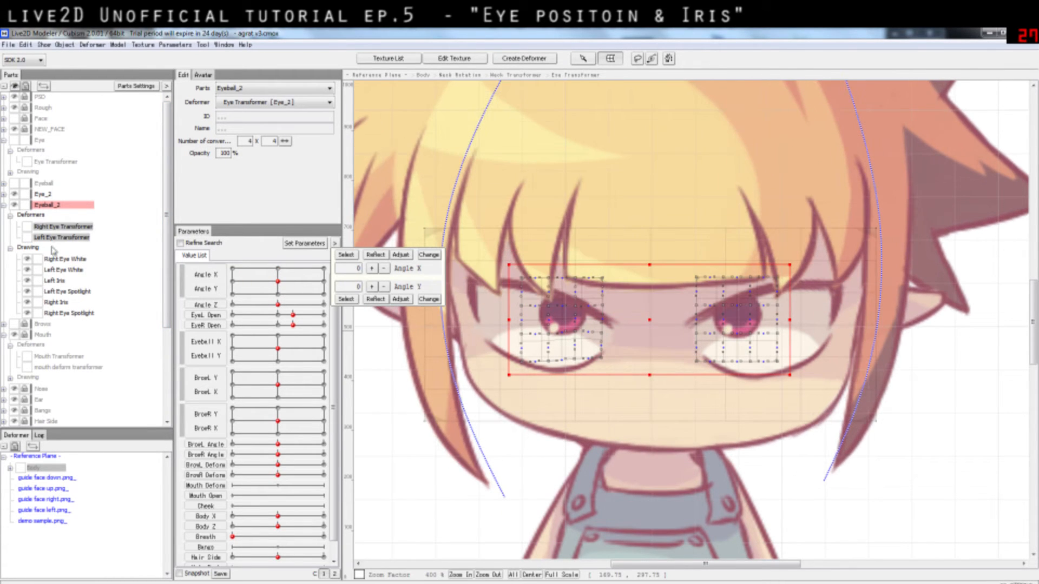
pyautogui.click(66, 238)
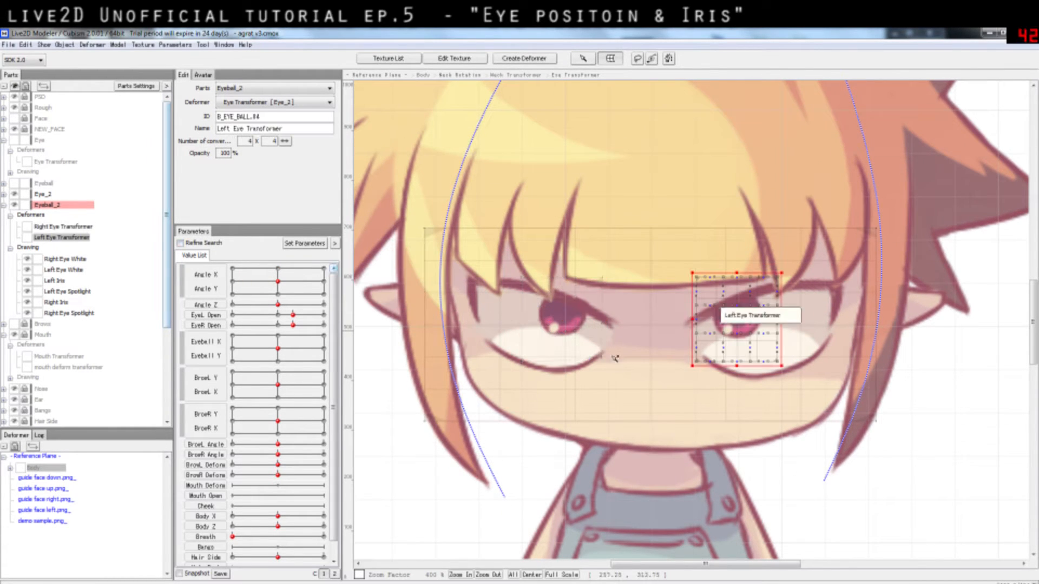
pyautogui.click(86, 227)
# - Collapse the Eyeball_2 part and examine the Eye_2 part's Eye Transformer grid
pyautogui.scroll(-1, 86, 230)
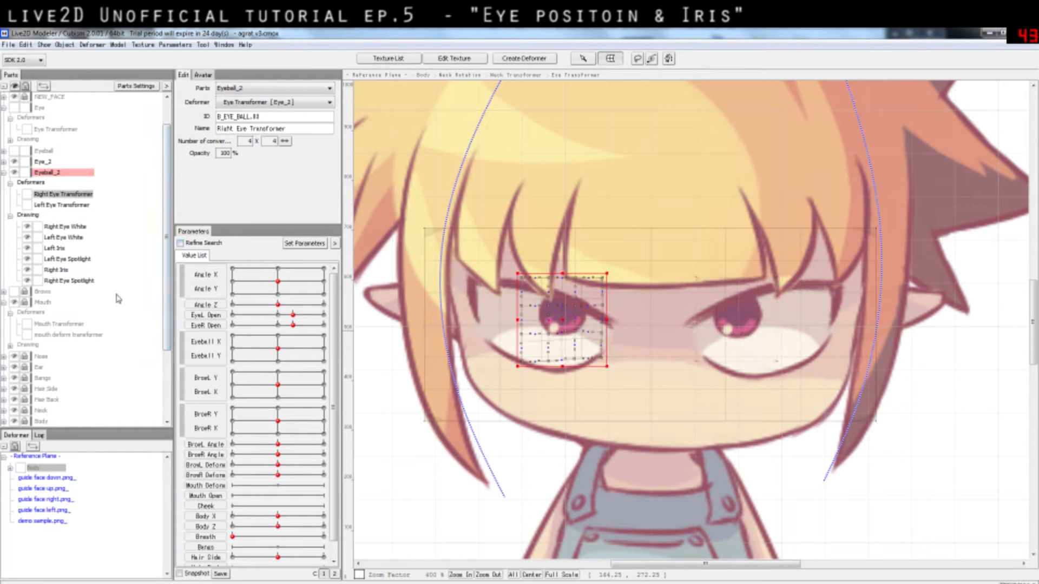
pyautogui.click(5, 173)
pyautogui.click(4, 172)
pyautogui.click(30, 183)
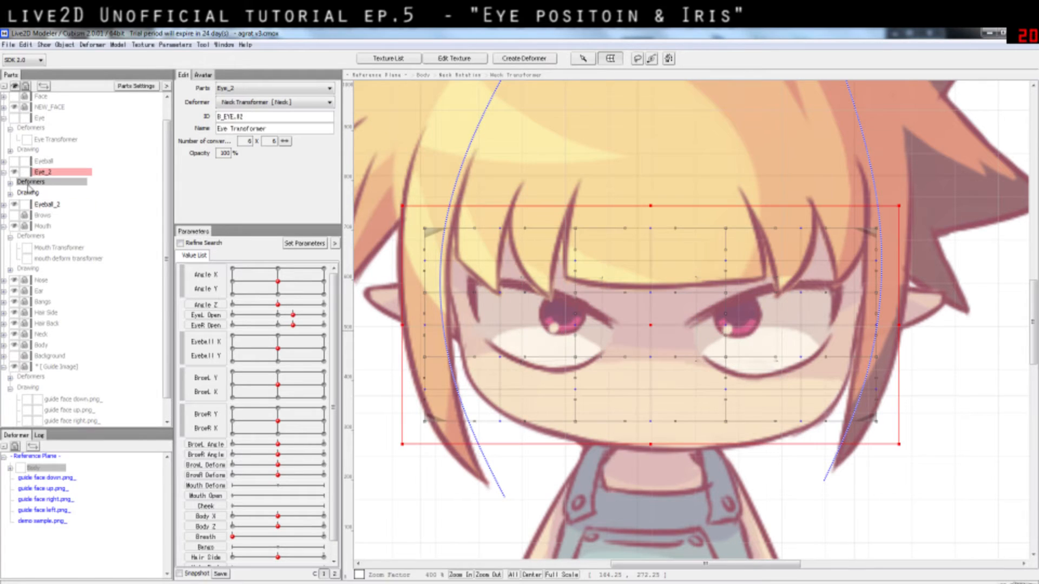
# - Expand Eye_2's deformers and drawings and inspect its Eye Transformer and lower eyelid meshes
pyautogui.click(18, 193)
pyautogui.click(10, 184)
pyautogui.click(9, 204)
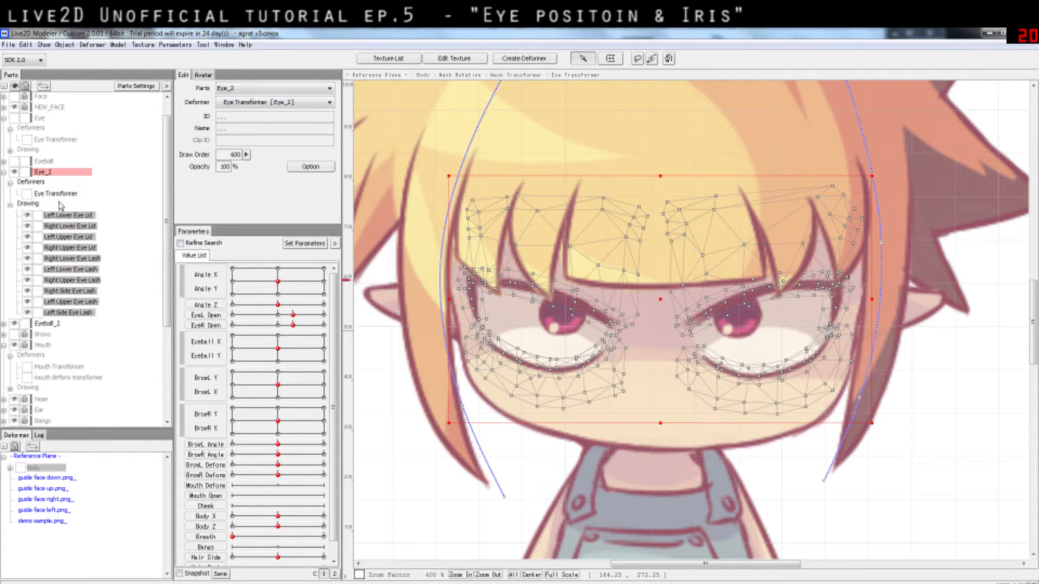
pyautogui.click(68, 196)
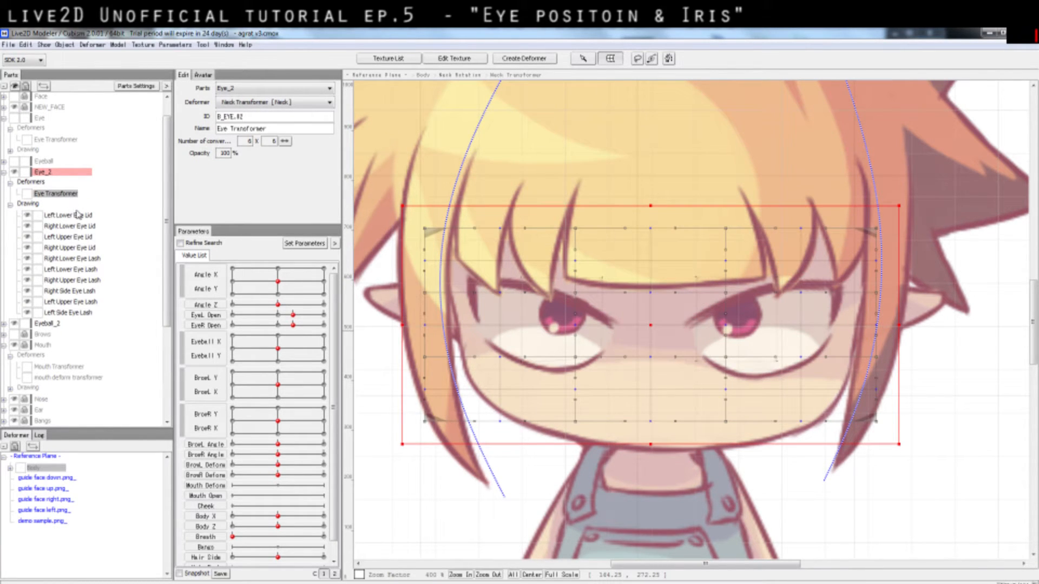
pyautogui.click(77, 216)
pyautogui.click(68, 197)
pyautogui.click(67, 216)
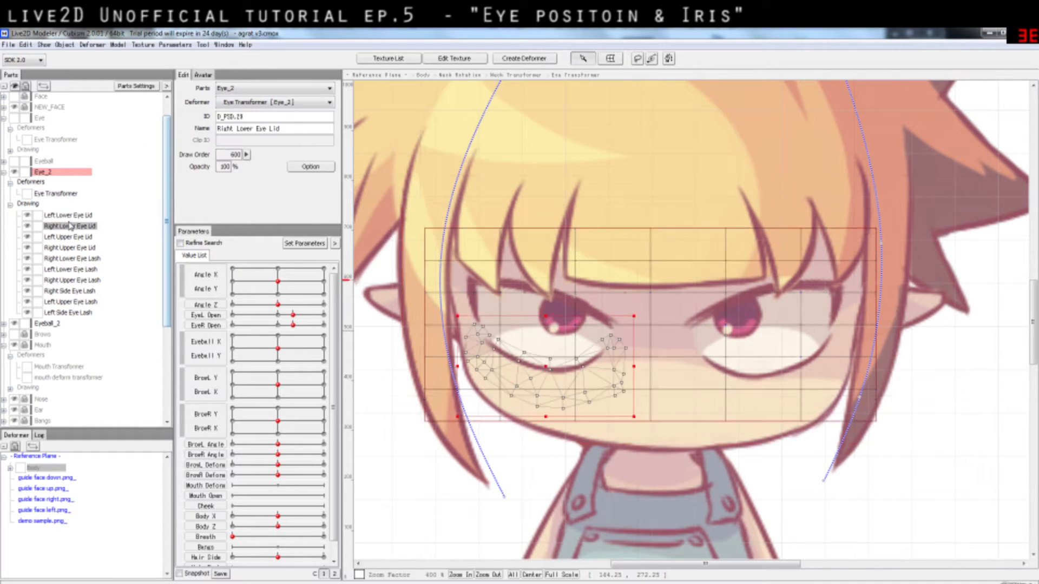
# - Delete the Eye_2 part's Eye Transformer and check the part's eyelid and eyelash meshes
pyautogui.click(63, 173)
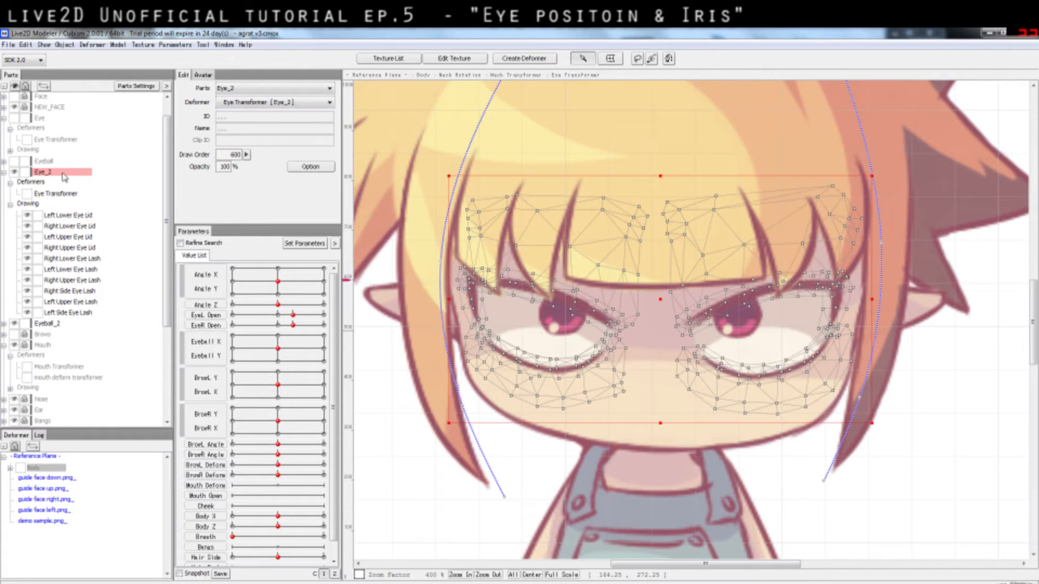
pyautogui.click(50, 193)
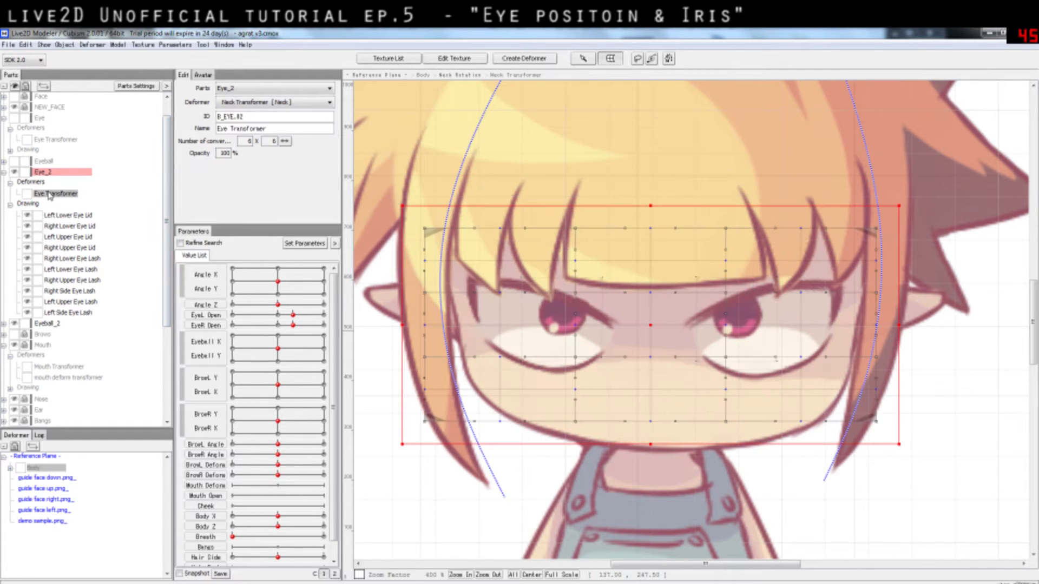
pyautogui.press('Delete')
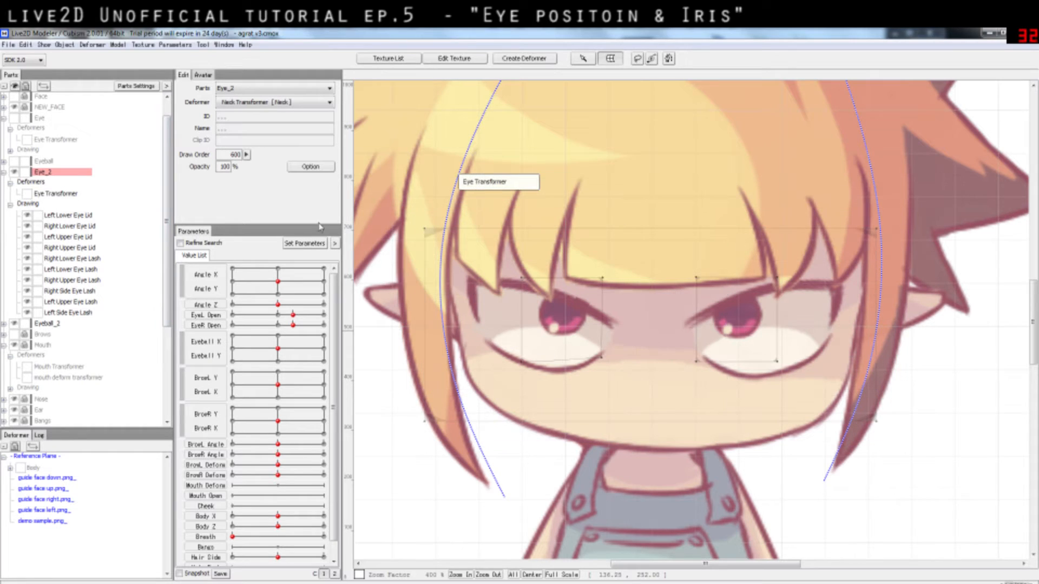
pyautogui.click(36, 183)
pyautogui.doubleClick(60, 173)
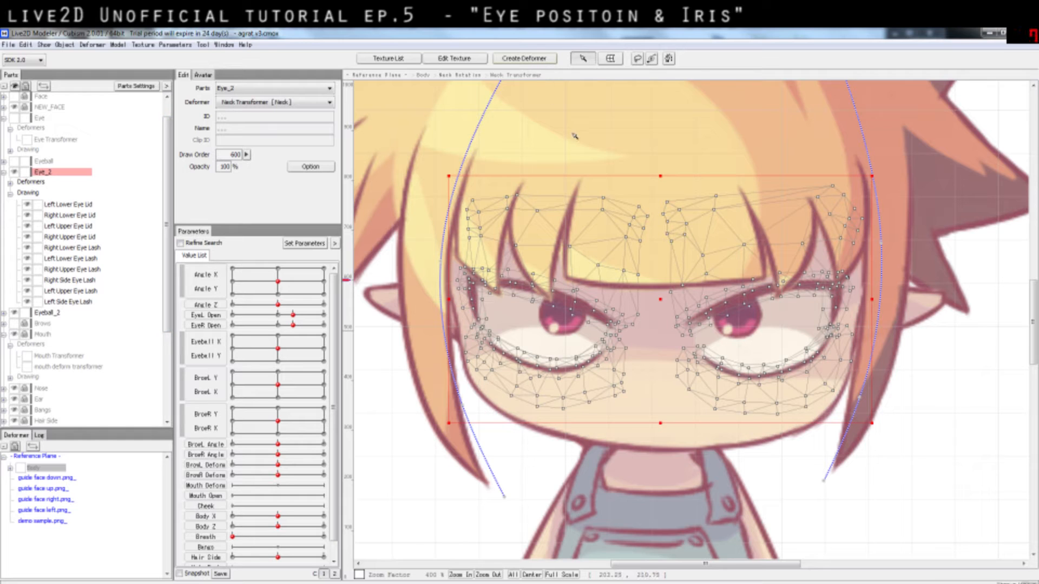
pyautogui.click(637, 164)
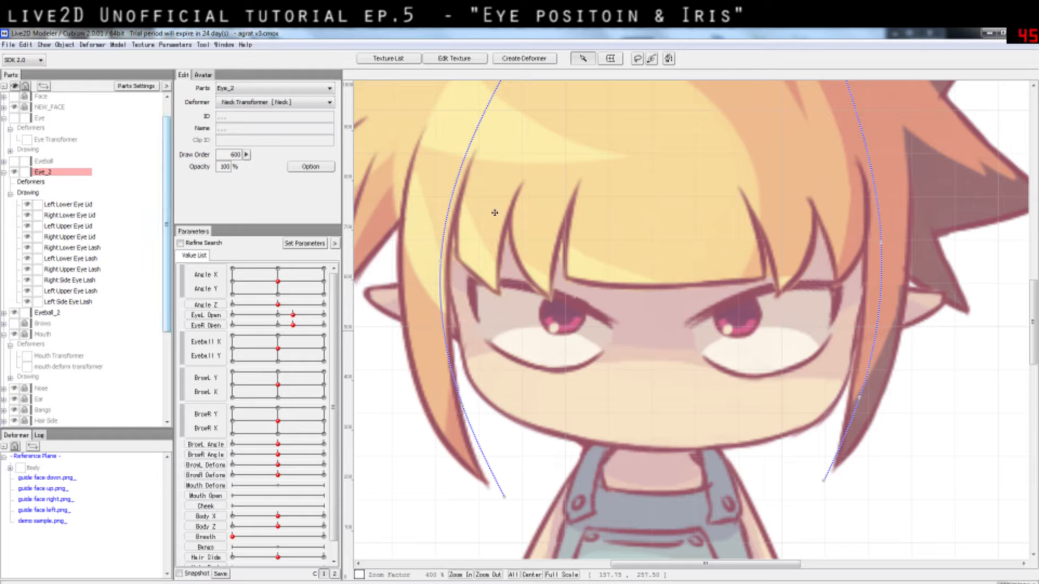
# - Start a new curved surface deformer, entering Eye_main_transformer as its name and choosing Eye_2 as its destination part
pyautogui.scroll(-3, 617, 270)
pyautogui.scroll(3, 619, 272)
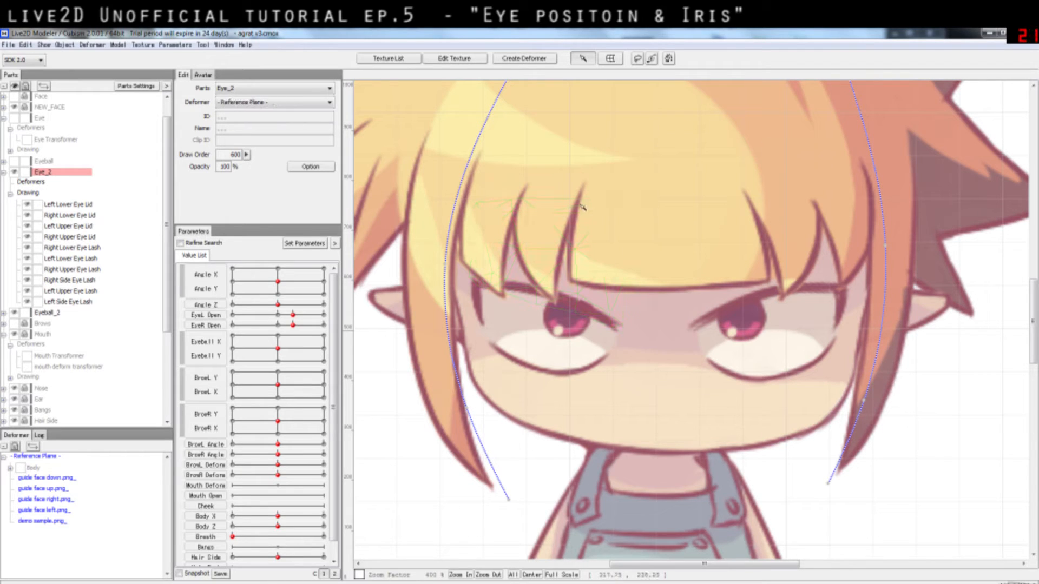
pyautogui.click(524, 60)
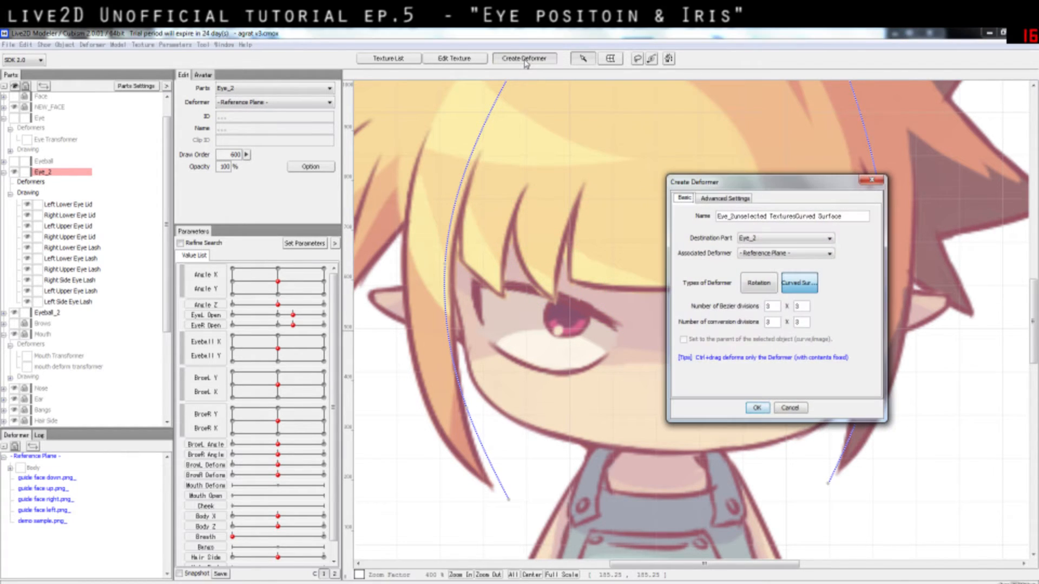
pyautogui.tripleClick(850, 220)
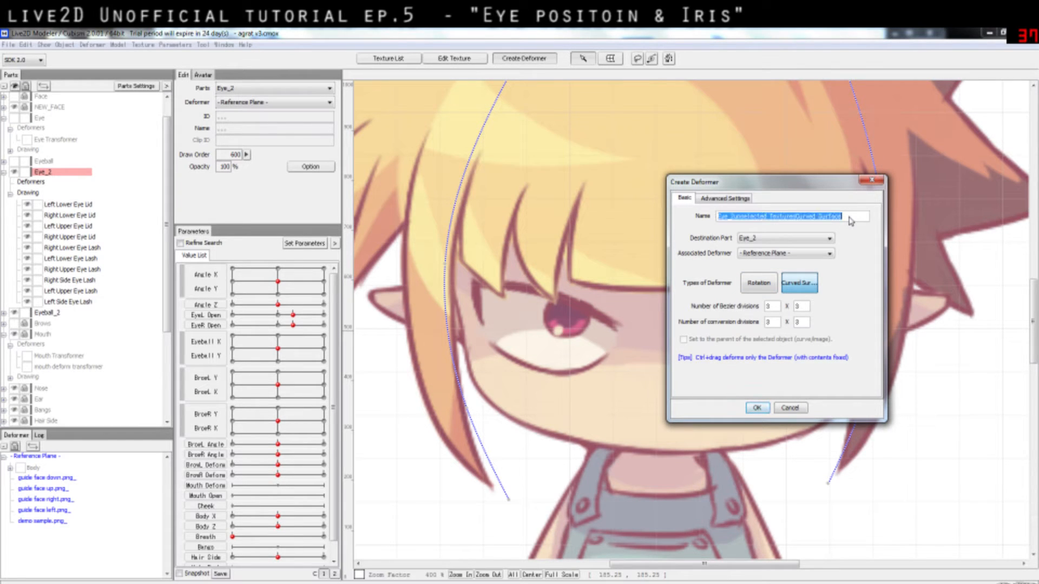
pyautogui.write('Eye_main_transformer')
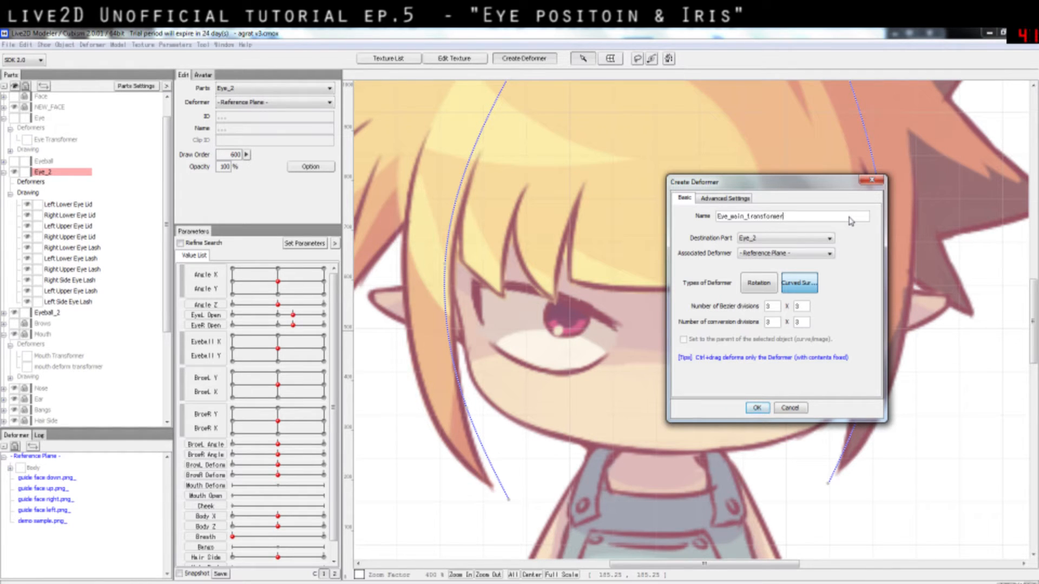
pyautogui.click(797, 245)
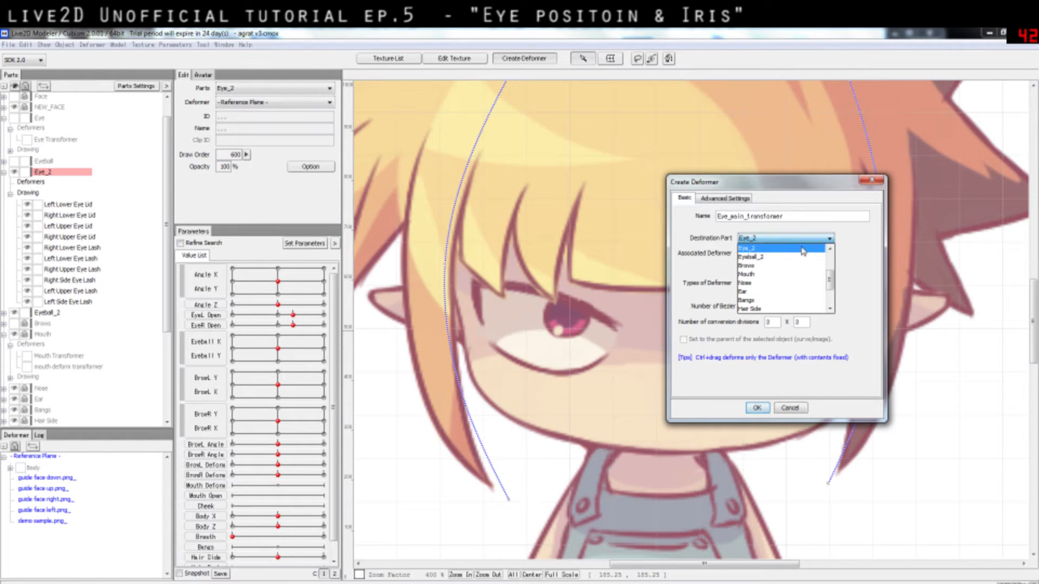
pyautogui.click(803, 249)
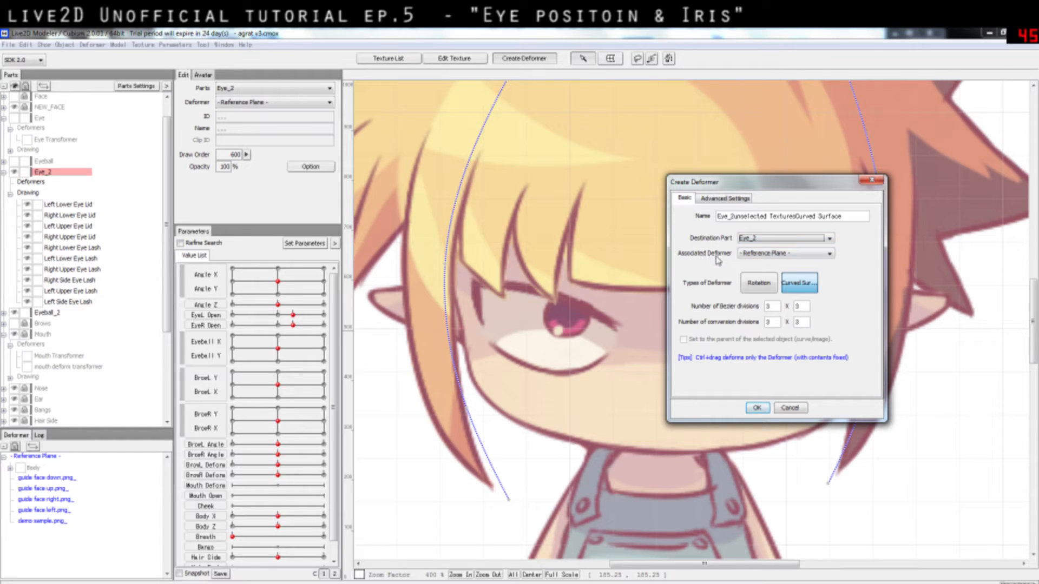
# - Associate the new curved surface deformer with Neck Rotation [Neck] and create it
pyautogui.click(744, 254)
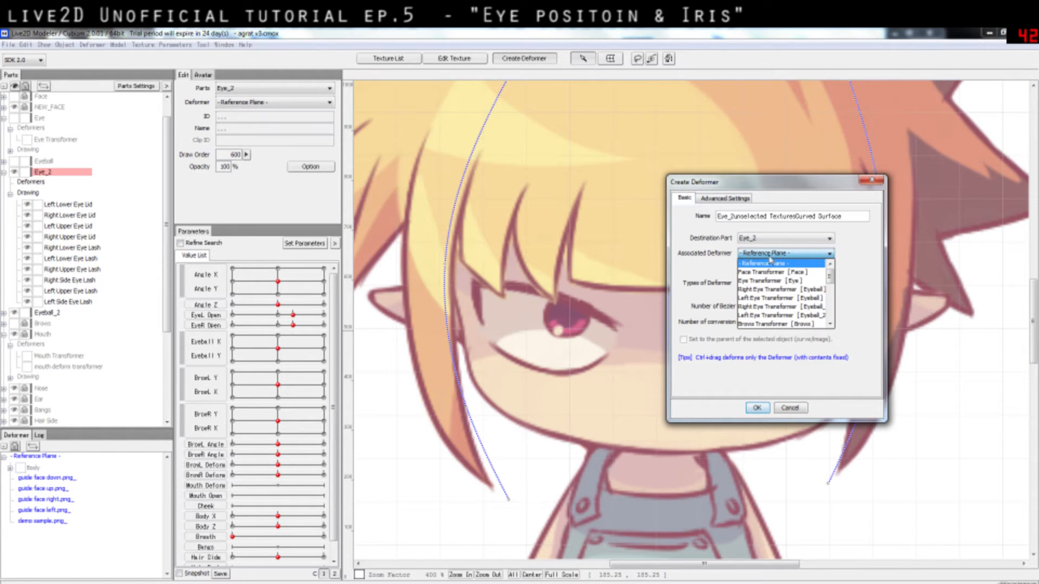
pyautogui.scroll(-5, 802, 303)
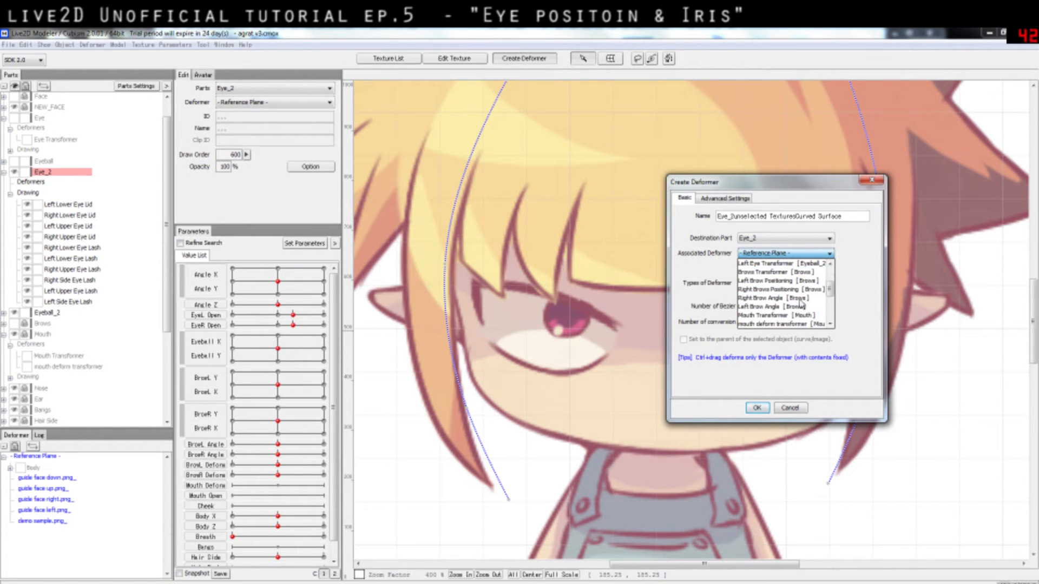
pyautogui.scroll(-1, 802, 304)
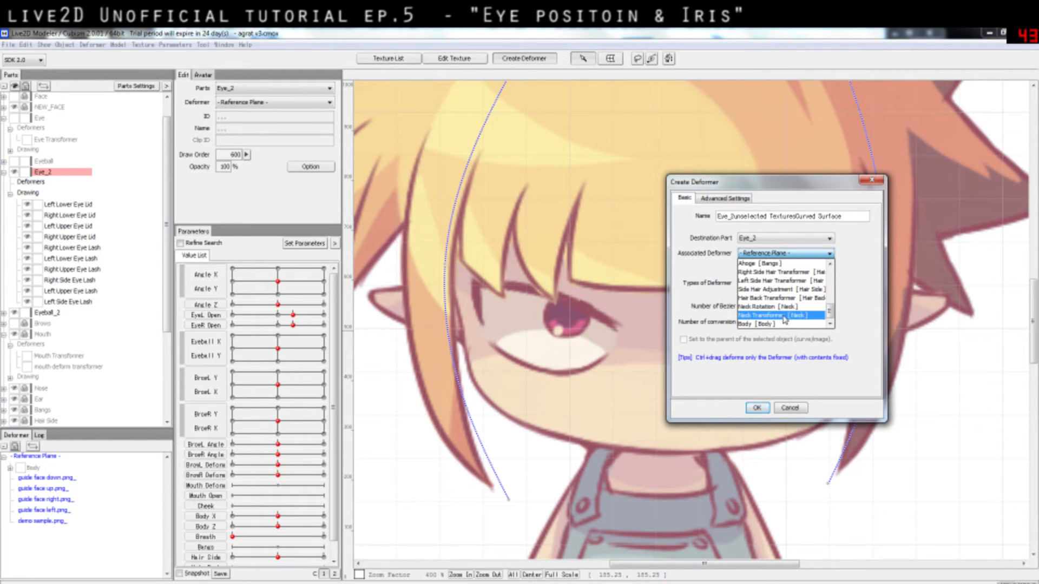
pyautogui.click(757, 307)
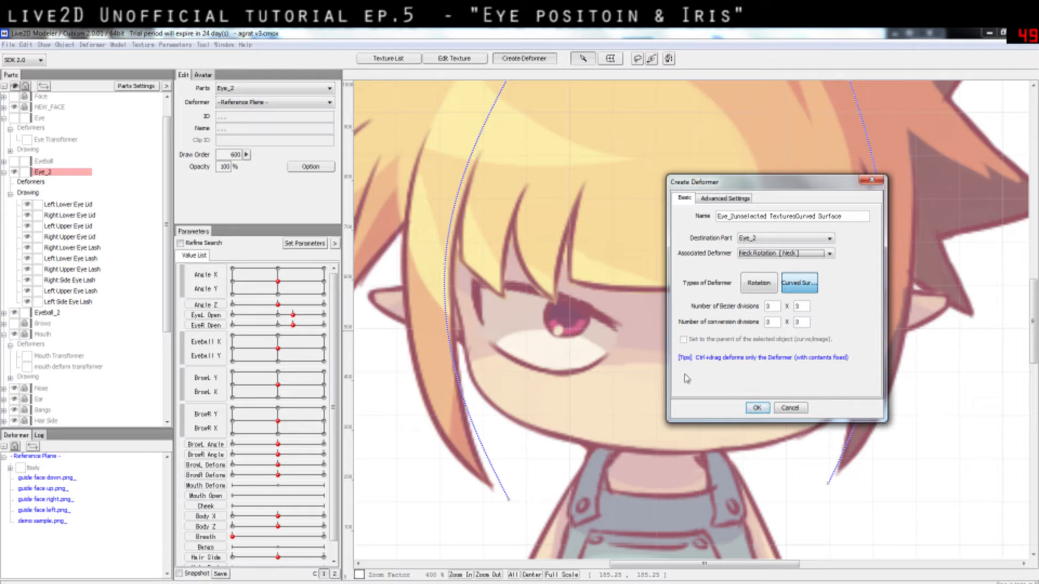
pyautogui.click(756, 409)
# - Move the new Eye_2 deformer grid down from above the head and centre it over the face
pyautogui.scroll(-5, 747, 401)
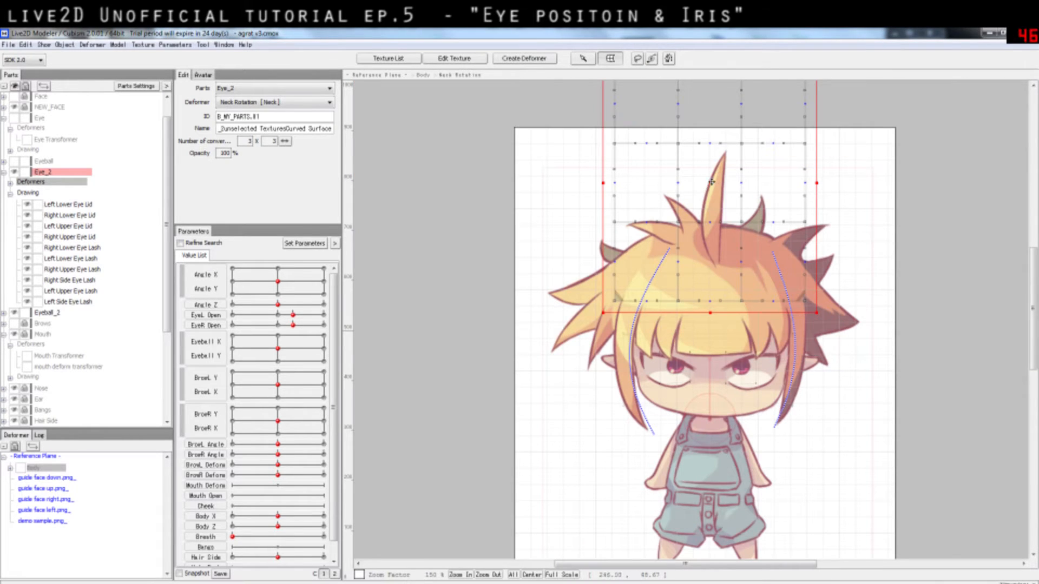
pyautogui.moveTo(712, 182); pyautogui.dragTo(729, 259)
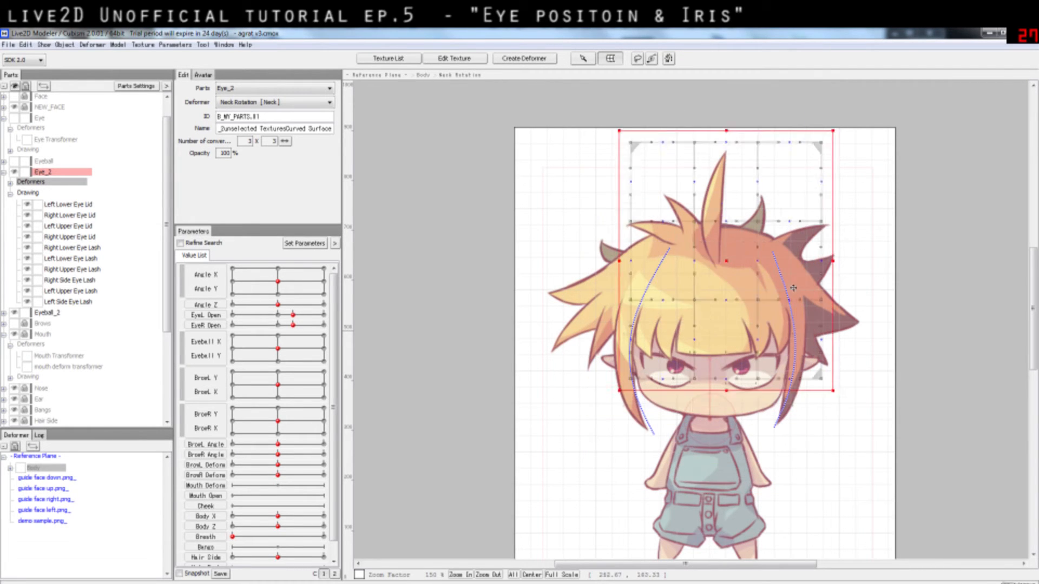
pyautogui.moveTo(794, 288); pyautogui.dragTo(709, 365)
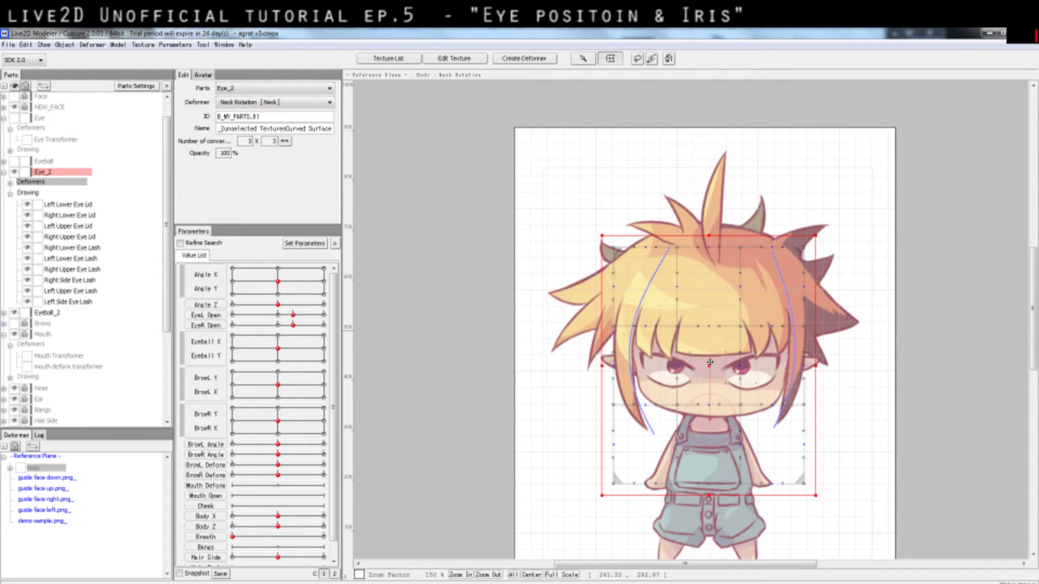
pyautogui.moveTo(710, 362)
pyautogui.mouseDown()
pyautogui.moveTo(730, 344)
pyautogui.moveTo(710, 368)
pyautogui.mouseUp()
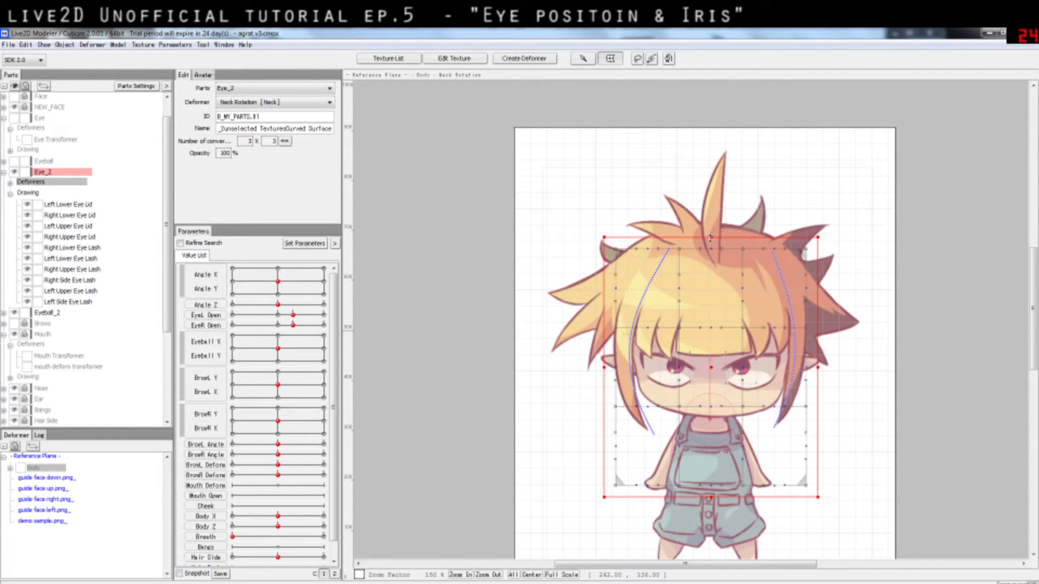
# - Shrink the Eye_2 deformer grid's height and width towards the eye area and recentre it between the eyes
pyautogui.moveTo(710, 239); pyautogui.dragTo(711, 308)
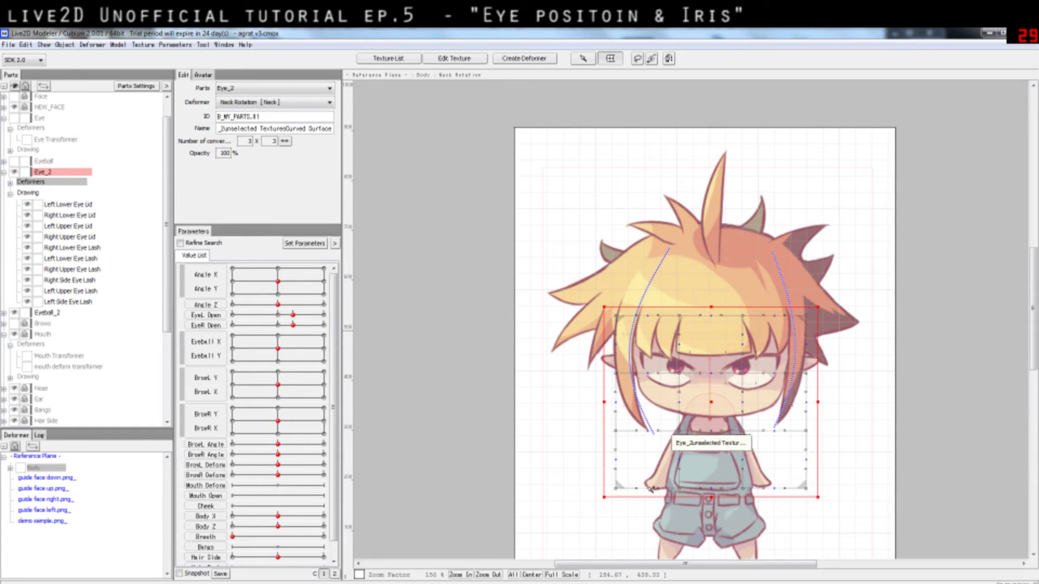
pyautogui.scroll(2, 712, 386)
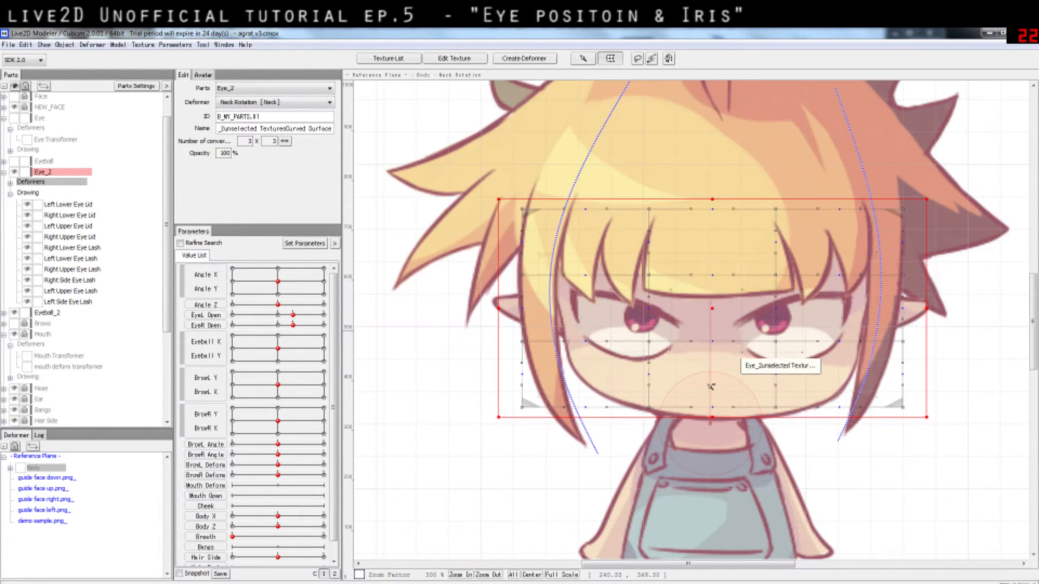
pyautogui.moveTo(713, 200); pyautogui.dragTo(712, 239)
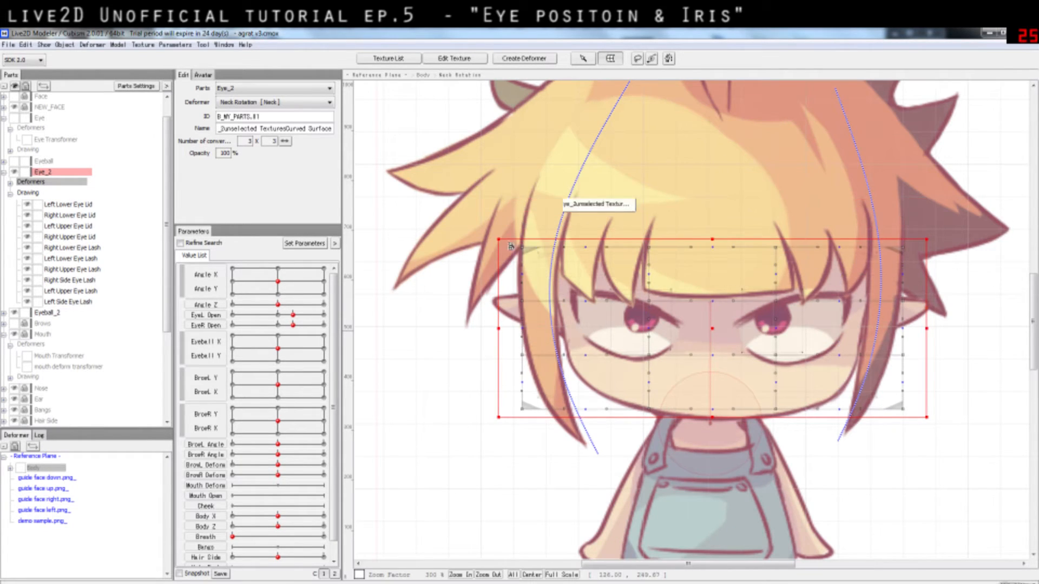
pyautogui.moveTo(509, 245); pyautogui.dragTo(547, 272)
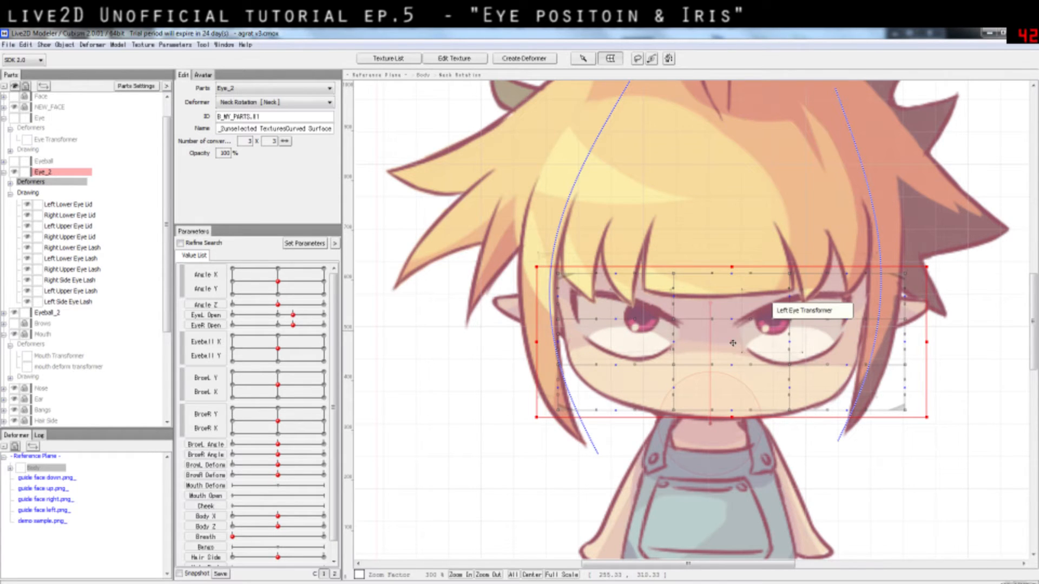
pyautogui.moveTo(733, 343); pyautogui.dragTo(709, 326)
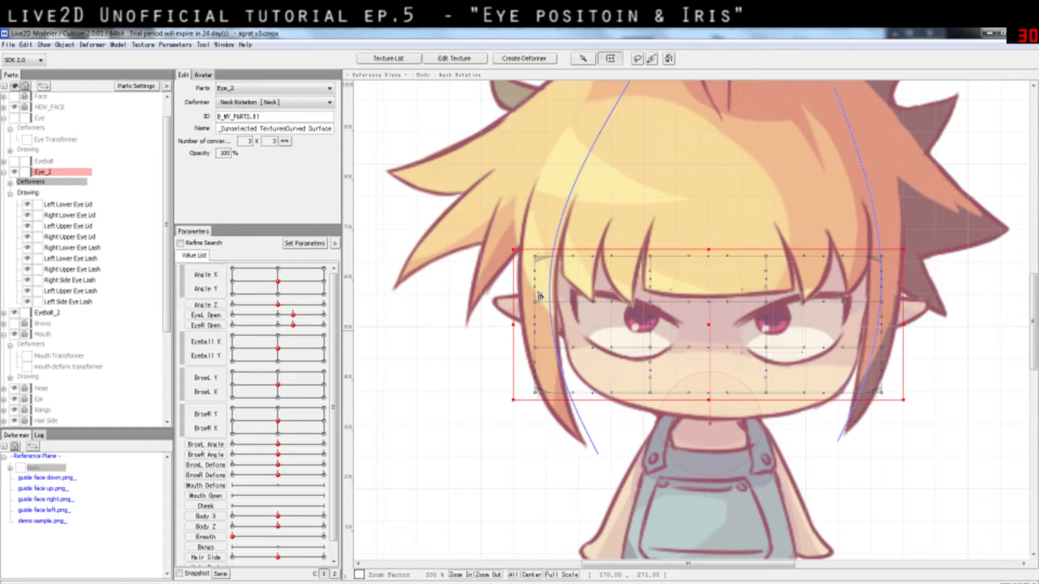
# - Narrow the Eye_2 deformer grid, adjust its upper and lower edges around the eyes, and realign it with the face's centre line
pyautogui.moveTo(518, 401); pyautogui.dragTo(534, 390)
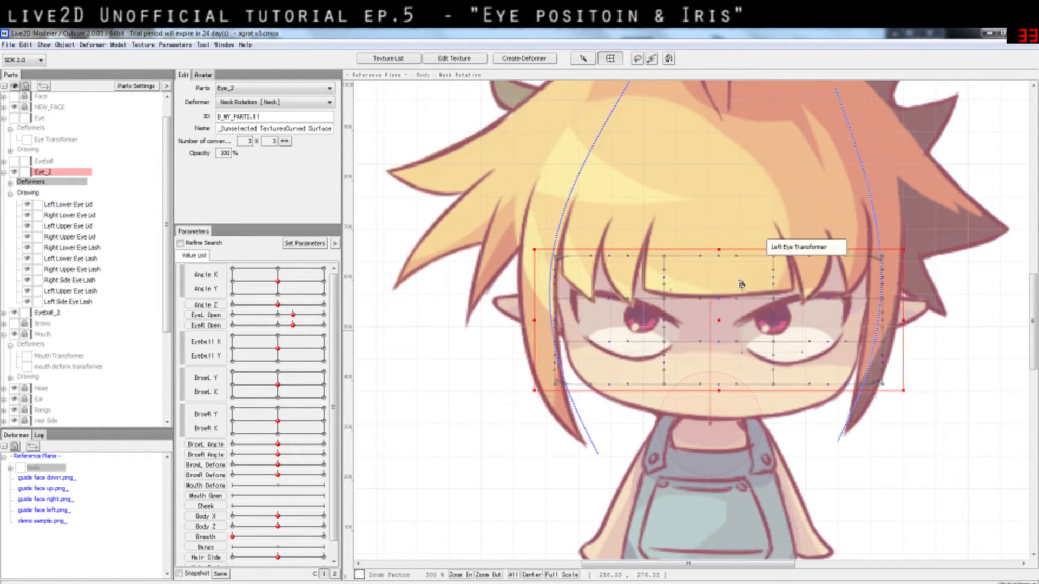
pyautogui.moveTo(716, 250); pyautogui.dragTo(718, 242)
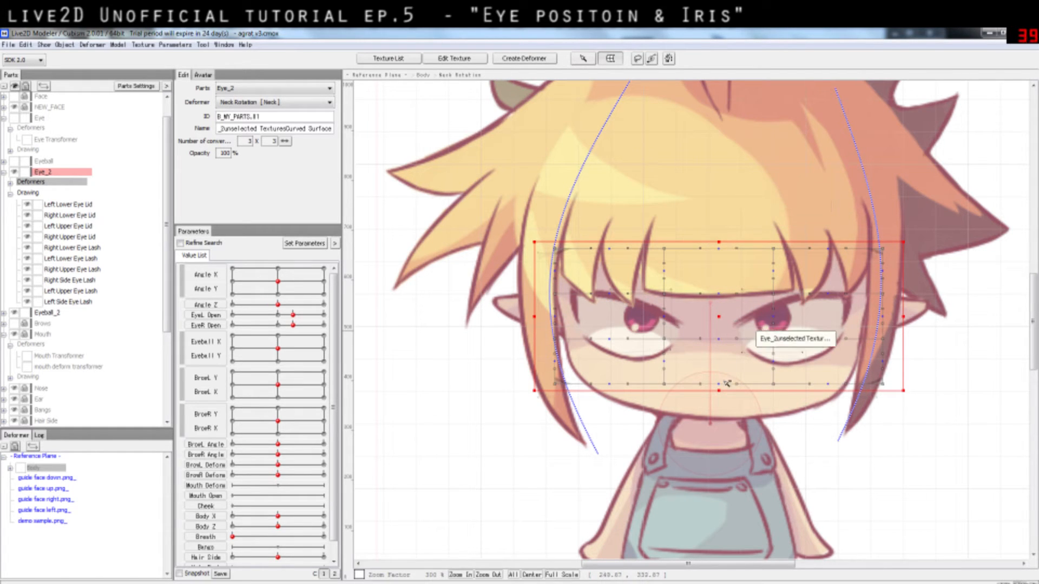
pyautogui.moveTo(716, 398); pyautogui.dragTo(718, 390)
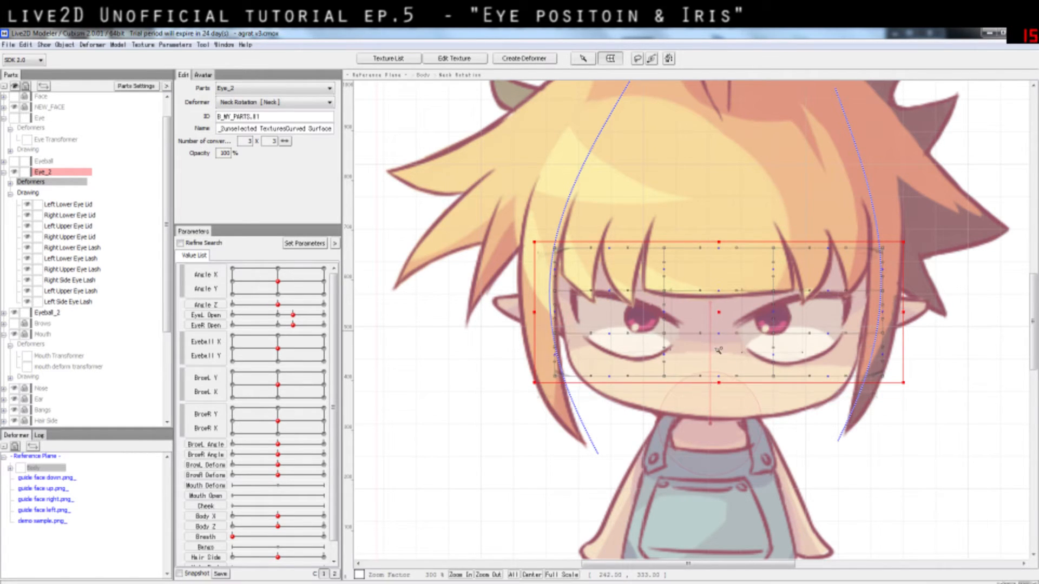
pyautogui.moveTo(717, 314); pyautogui.dragTo(710, 326)
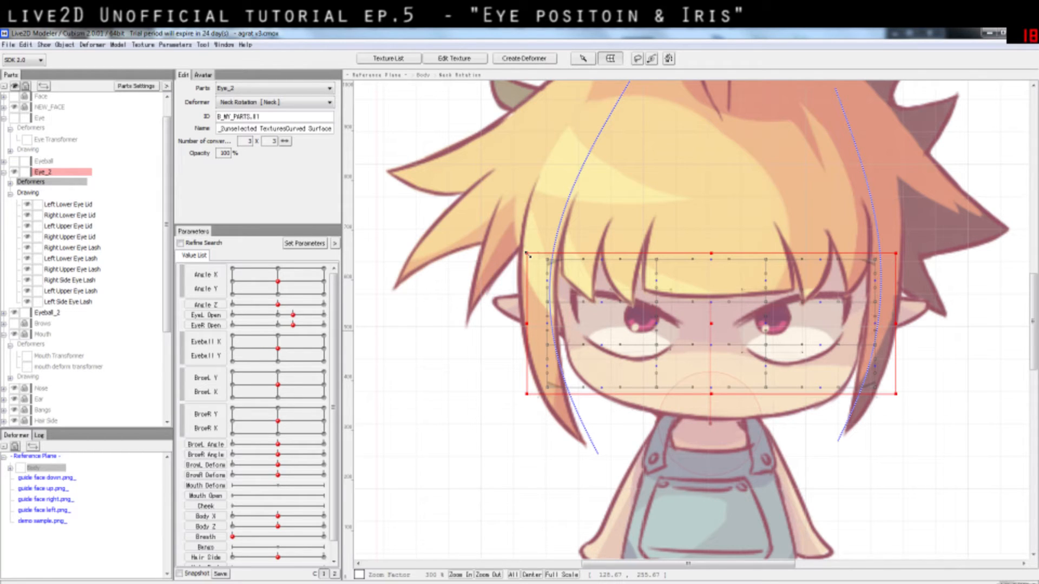
# - Scale the Eye_2 deformer grid evenly about its centre so it encloses both eyes and spans the face's width
pyautogui.moveTo(525, 252); pyautogui.dragTo(555, 209)
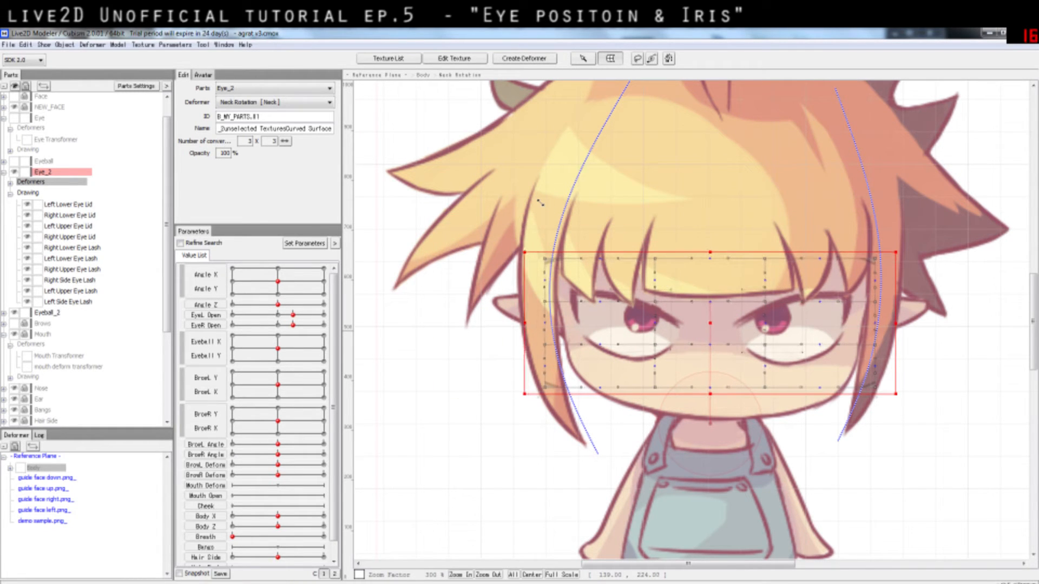
pyautogui.moveTo(534, 199)
pyautogui.mouseDown()
pyautogui.moveTo(511, 178)
pyautogui.moveTo(524, 182)
pyautogui.mouseUp()
pyautogui.moveTo(523, 250); pyautogui.dragTo(546, 236)
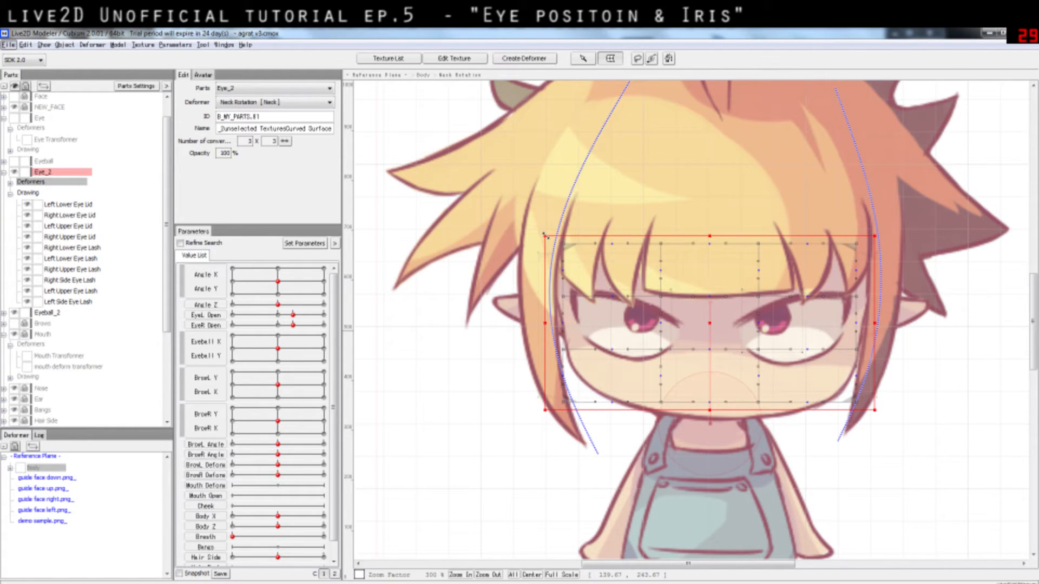
pyautogui.moveTo(547, 237); pyautogui.dragTo(582, 242)
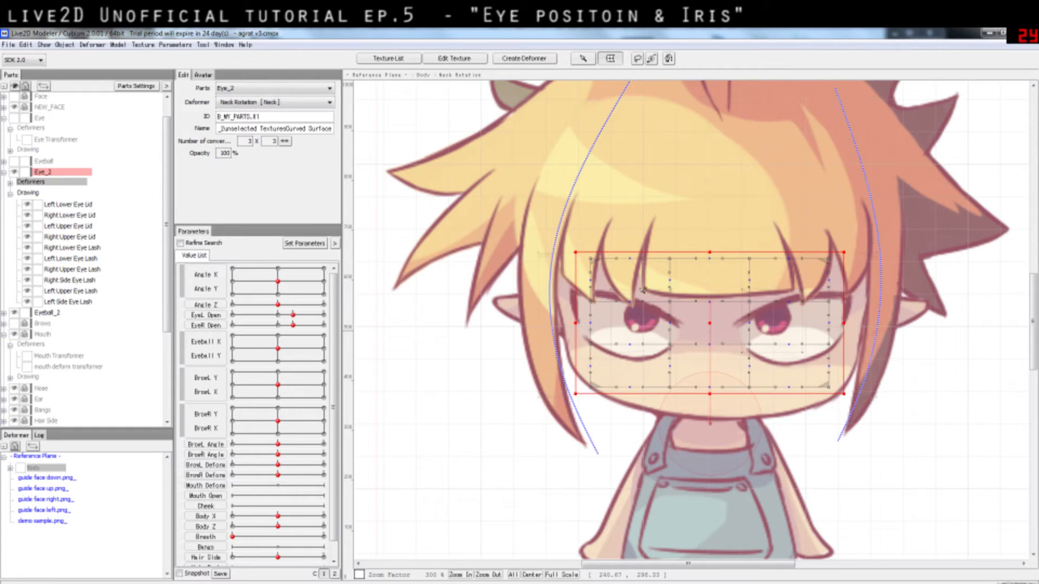
pyautogui.moveTo(553, 236); pyautogui.dragTo(530, 270)
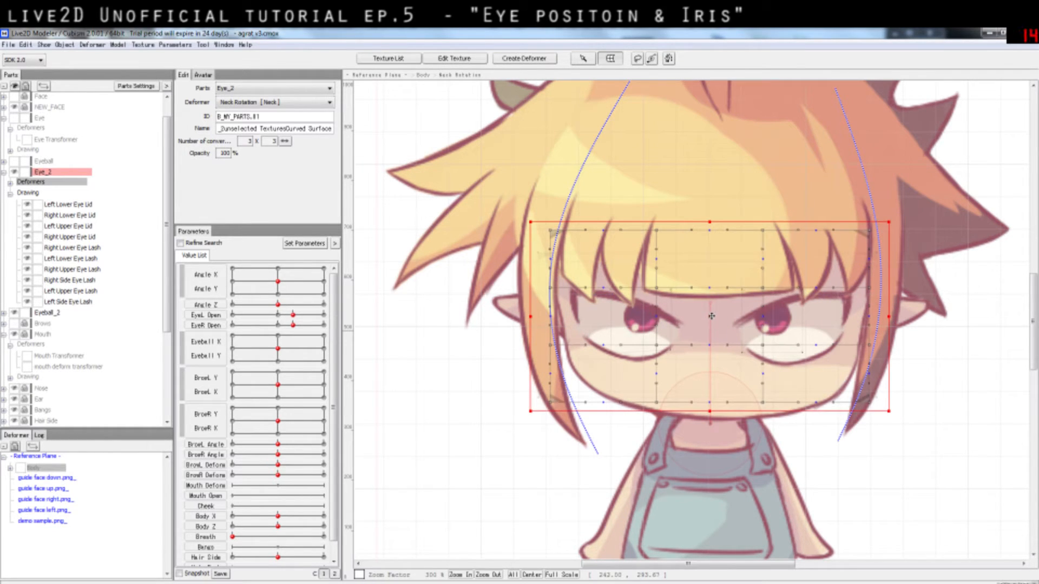
# - Recentre the Eye_2 deformer grid on the face's centre line and nudge it down until its lower edge passes the chin
pyautogui.moveTo(715, 314)
pyautogui.mouseDown()
pyautogui.moveTo(712, 363)
pyautogui.moveTo(715, 222)
pyautogui.moveTo(709, 328)
pyautogui.moveTo(698, 317)
pyautogui.moveTo(657, 316)
pyautogui.moveTo(785, 315)
pyautogui.moveTo(649, 315)
pyautogui.moveTo(696, 316)
pyautogui.mouseUp()
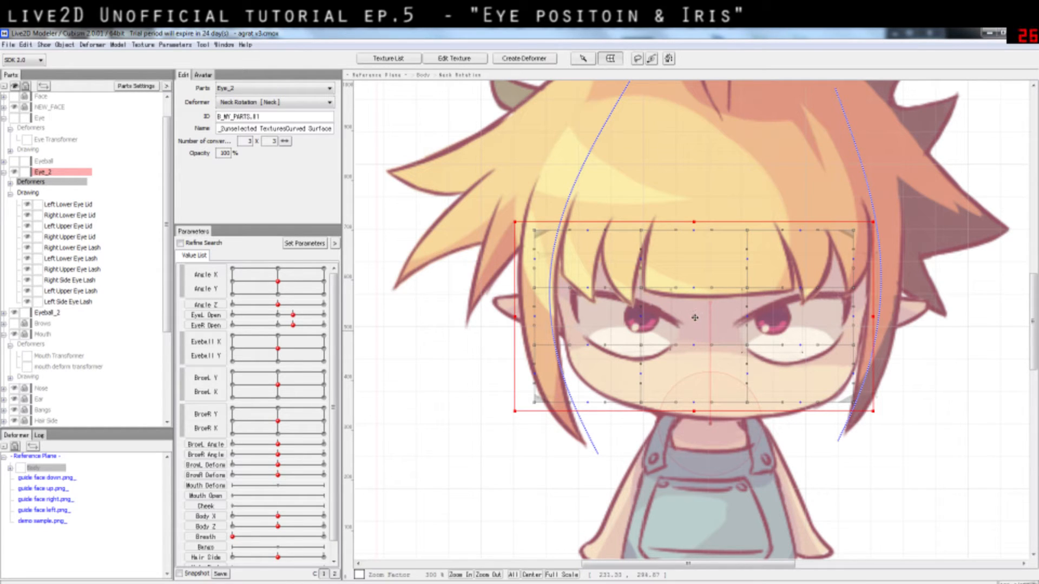
pyautogui.moveTo(695, 318); pyautogui.dragTo(709, 318)
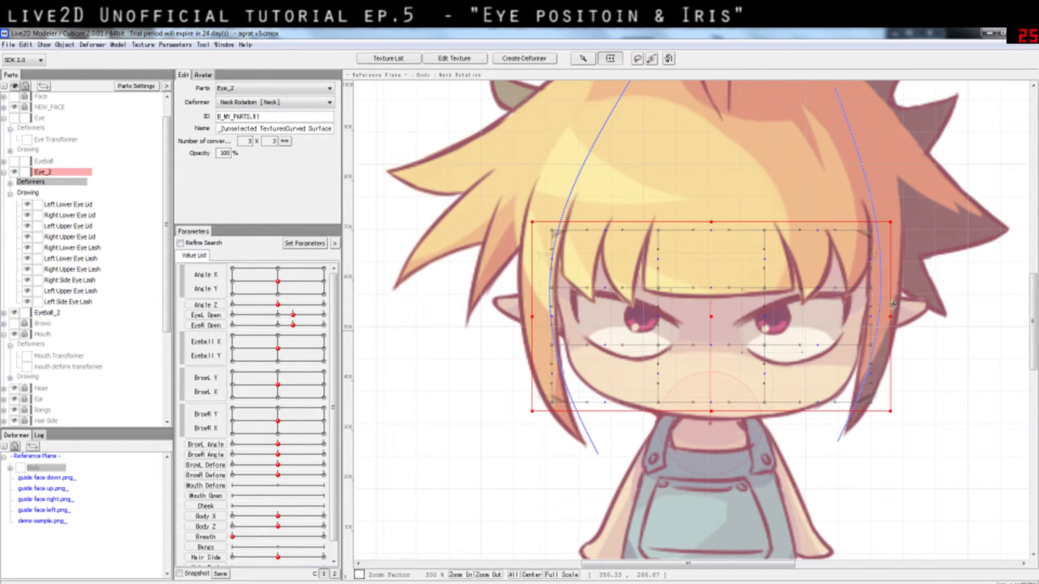
pyautogui.press('Down')
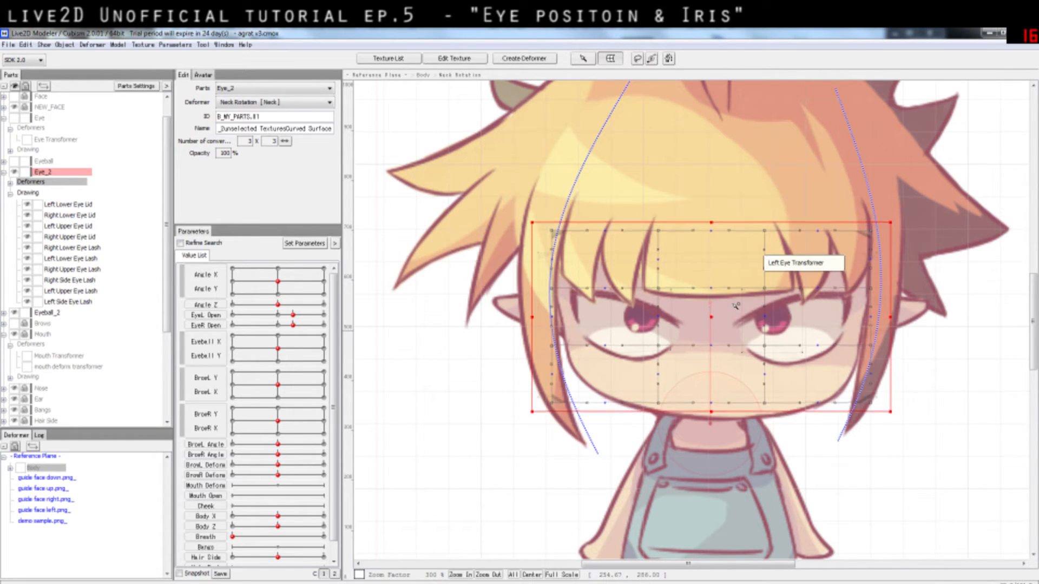
pyautogui.press('Left')
pyautogui.press('Left')
pyautogui.press('Down')
pyautogui.press('Down')
pyautogui.press('Down')
pyautogui.press('Down')
pyautogui.press('Down')
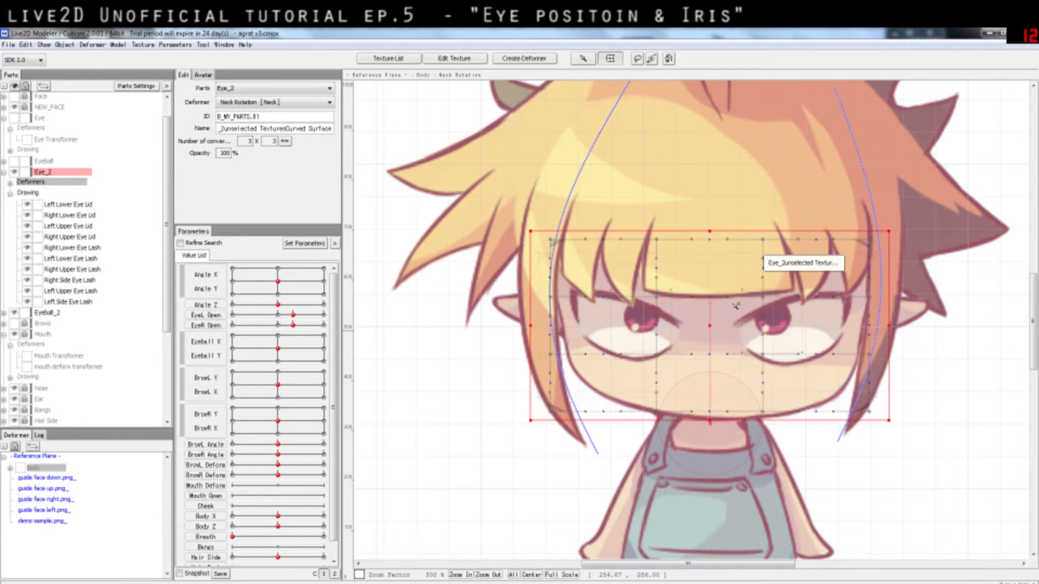
pyautogui.press('Right')
pyautogui.press('Right')
pyautogui.press('Right')
pyautogui.press('Up')
pyautogui.press('Up')
pyautogui.press('Up')
pyautogui.press('Up')
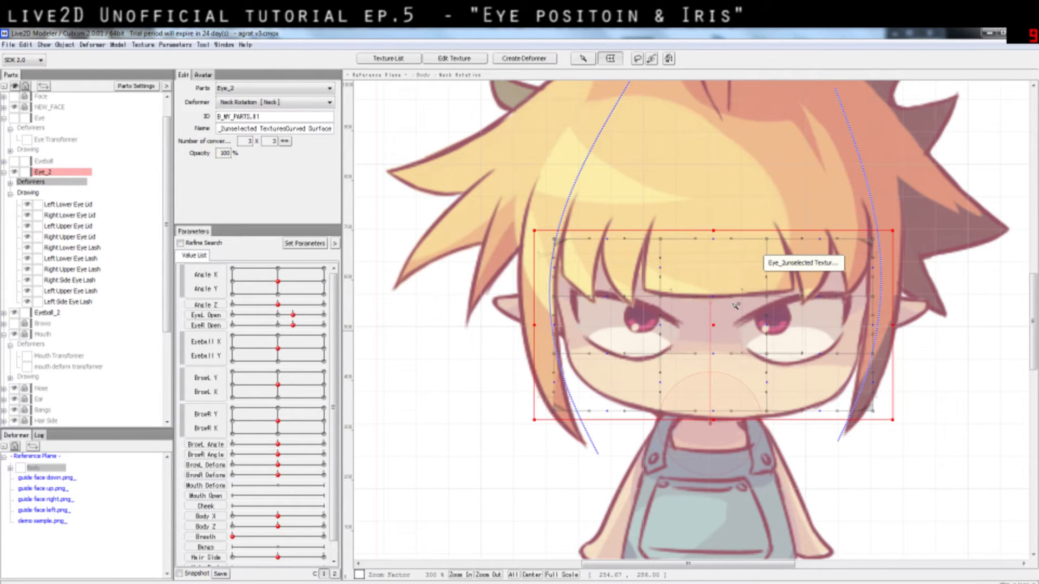
pyautogui.press('Up')
pyautogui.press('Up')
pyautogui.press('Left')
pyautogui.press('Down')
pyautogui.press('Down')
pyautogui.press('Down')
pyautogui.press('Down')
pyautogui.press('Down')
pyautogui.press('Down')
pyautogui.press('Down')
pyautogui.press('Down')
pyautogui.press('Down')
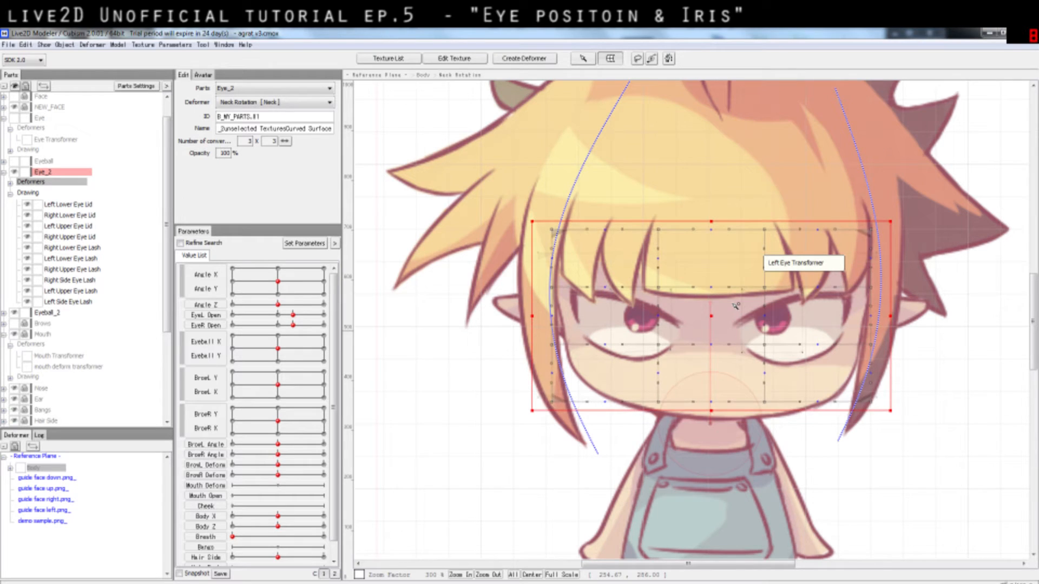
pyautogui.press('Down')
pyautogui.press('Down')
pyautogui.press('Down')
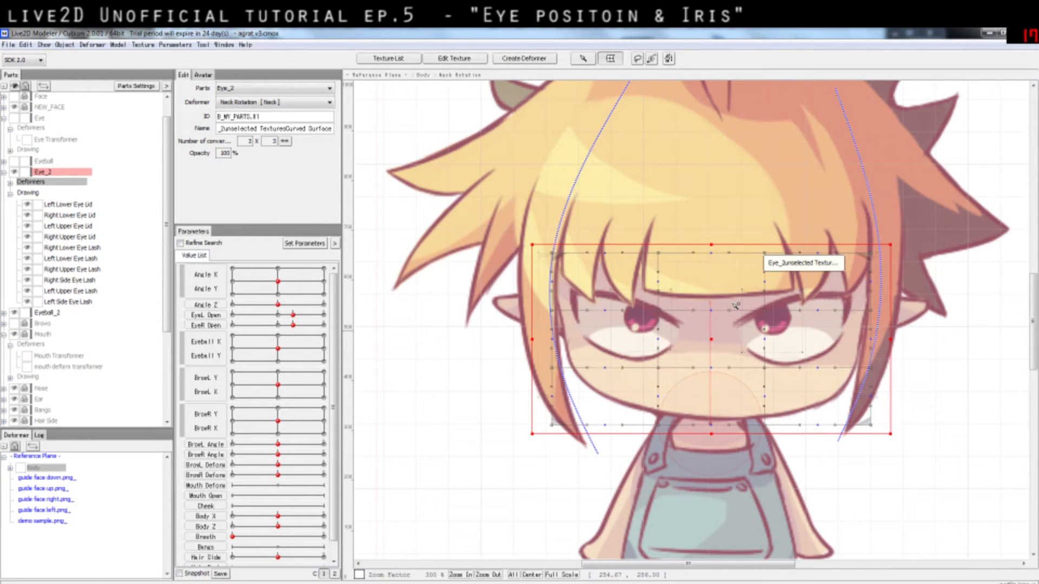
# - Nudge the Eye_2 deformer grid up over the bangs and off the centre line towards the character's right eye
pyautogui.press('Up')
pyautogui.press('Up')
pyautogui.press('Up')
pyautogui.press('Up')
pyautogui.press('Up')
pyautogui.press('Up')
pyautogui.press('Up')
pyautogui.press('Up')
pyautogui.press('Up')
pyautogui.press('Up')
pyautogui.press('Up')
pyautogui.press('Up')
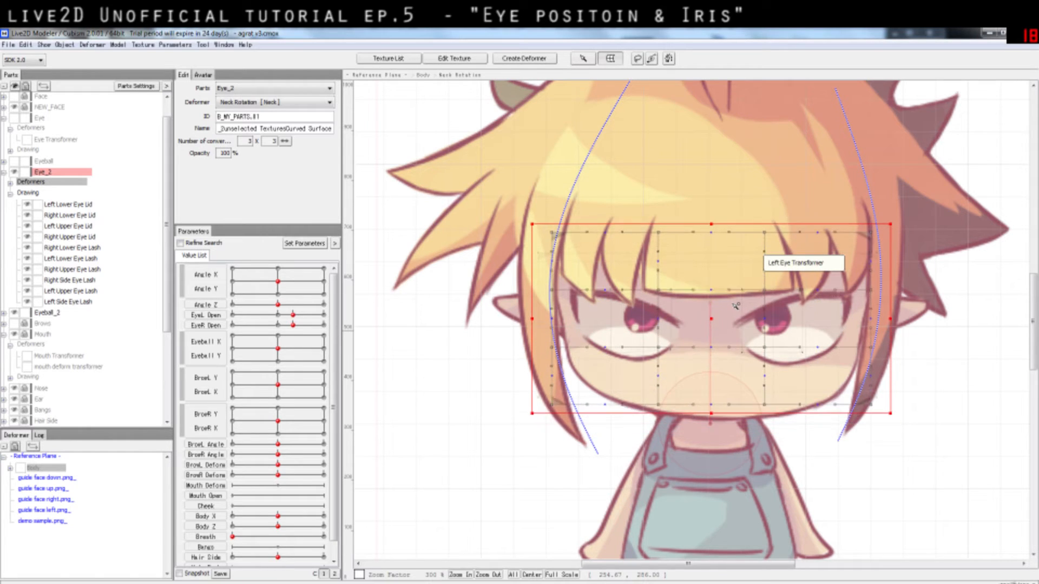
pyautogui.press('Up')
pyautogui.press('Up')
pyautogui.press('Up')
pyautogui.press('Up')
pyautogui.press('Down')
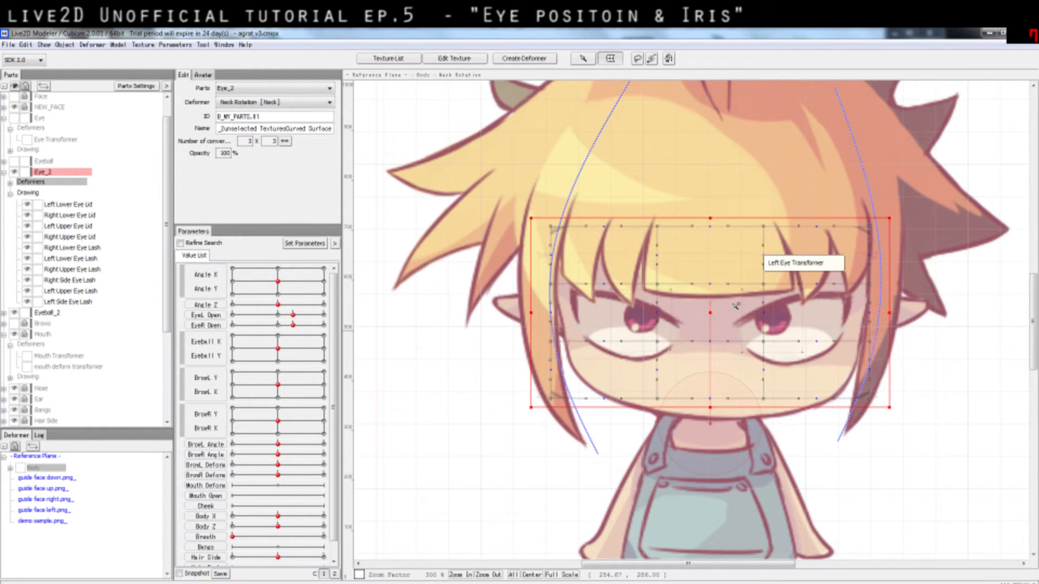
pyautogui.press('Left')
pyautogui.press('Left')
pyautogui.press('Left')
pyautogui.press('Left')
pyautogui.press('Left')
pyautogui.press('Left')
pyautogui.press('Left')
pyautogui.press('Left')
pyautogui.press('Up')
pyautogui.press('Up')
pyautogui.press('Up')
pyautogui.press('Up')
pyautogui.press('Up')
pyautogui.press('Up')
pyautogui.press('Up')
pyautogui.press('Up')
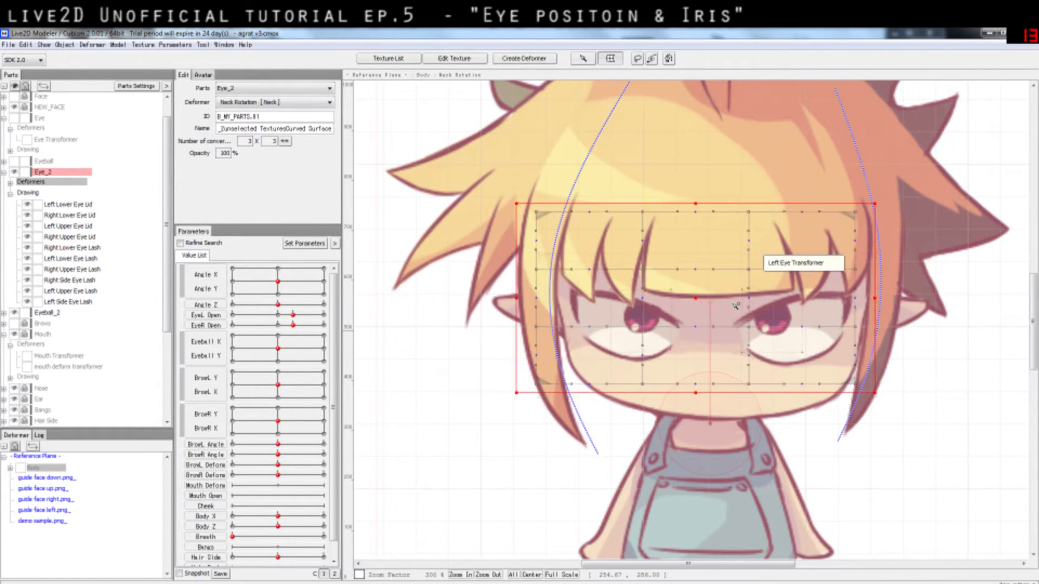
# - Nudge the Eye_2 deformer grid back onto the face's centre line with its lower edge just above the chin
pyautogui.press('Down')
pyautogui.press('Down')
pyautogui.press('Down')
pyautogui.press('Down')
pyautogui.press('Down')
pyautogui.press('Down')
pyautogui.press('Down')
pyautogui.press('Down')
pyautogui.press('Down')
pyautogui.press('Down')
pyautogui.press('Down')
pyautogui.press('Down')
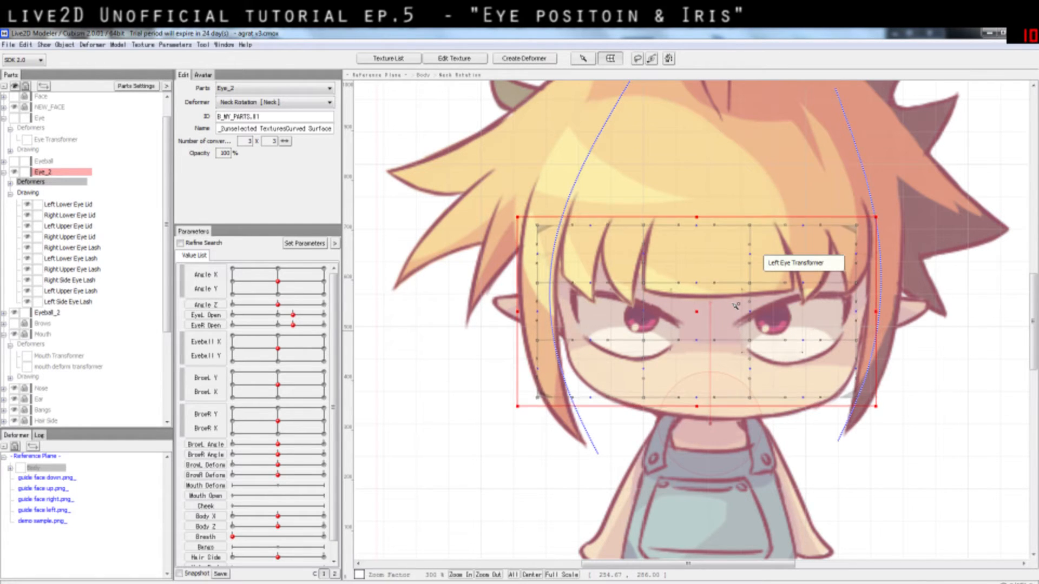
pyautogui.press('Down')
pyautogui.press('Right')
pyautogui.press('Right')
pyautogui.press('Right')
pyautogui.press('Right')
pyautogui.press('Right')
pyautogui.press('Right')
pyautogui.press('Right')
pyautogui.press('Right')
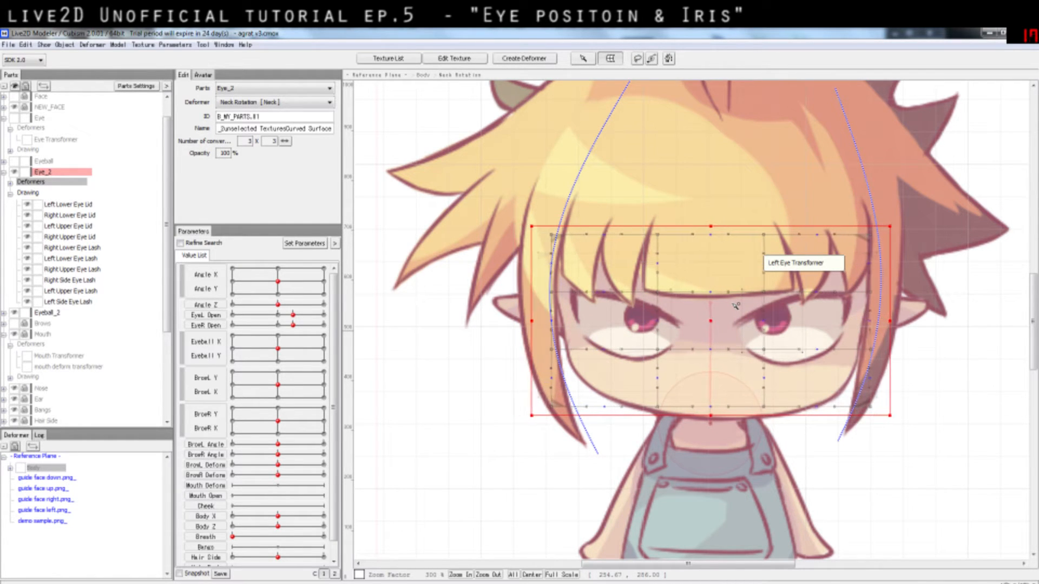
pyautogui.press('Down')
pyautogui.press('Down')
pyautogui.press('Down')
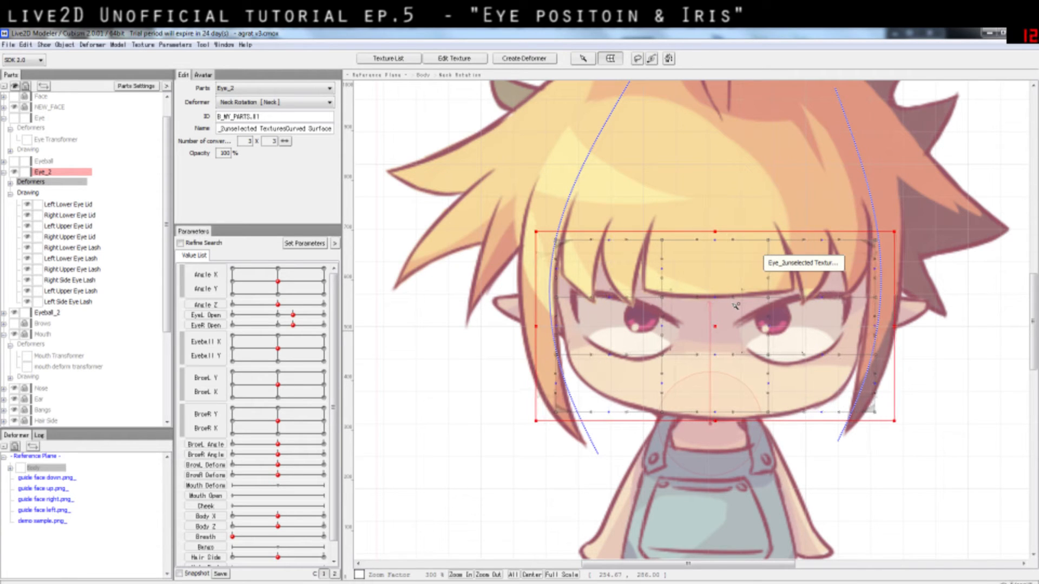
pyautogui.press('Left')
pyautogui.press('Left')
pyautogui.press('Left')
pyautogui.press('Left')
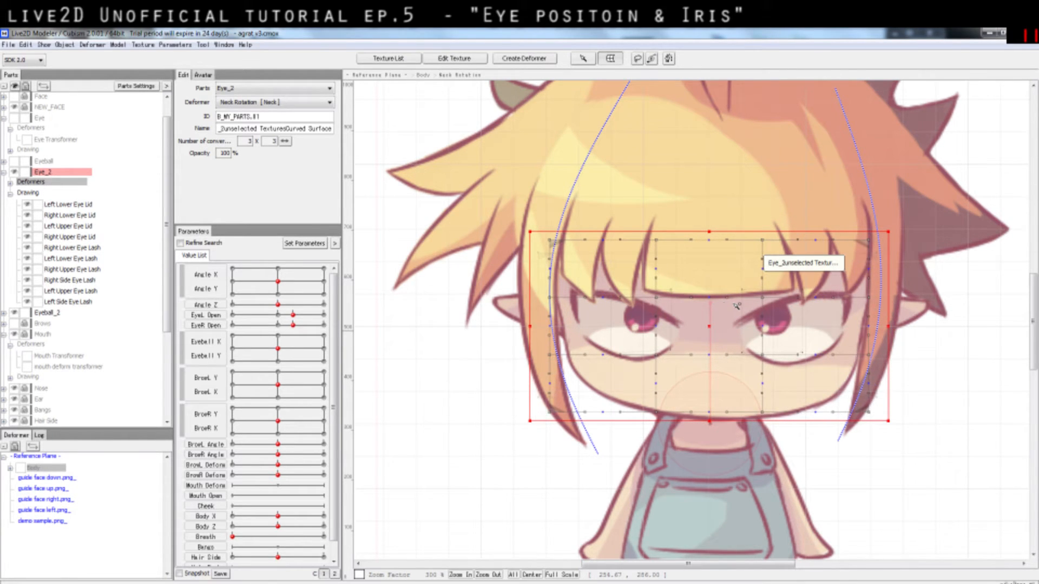
# - Try different sizes for the Eye_2 deformer grid from its corner, then fit it to the face's width and recentre it
pyautogui.moveTo(530, 232); pyautogui.dragTo(629, 193)
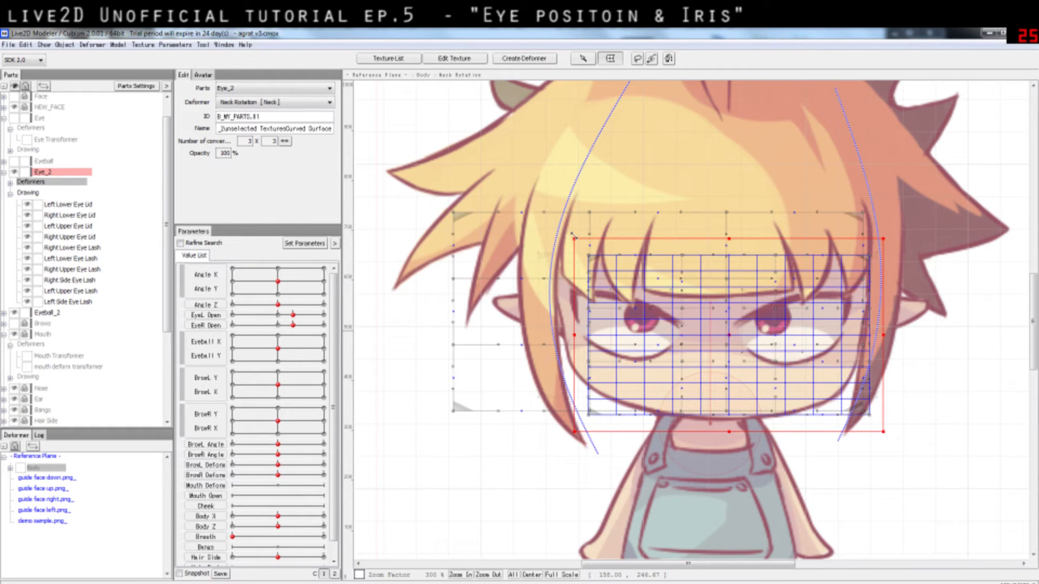
pyautogui.moveTo(573, 234); pyautogui.dragTo(760, 249)
pyautogui.moveTo(816, 229); pyautogui.dragTo(456, 315)
pyautogui.moveTo(466, 250); pyautogui.dragTo(539, 214)
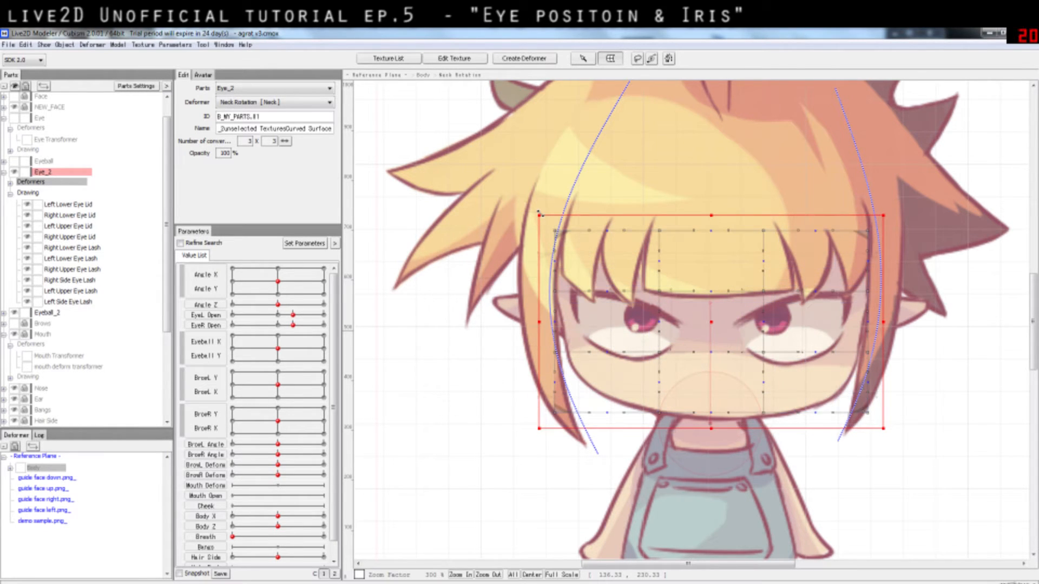
pyautogui.moveTo(720, 319); pyautogui.dragTo(712, 321)
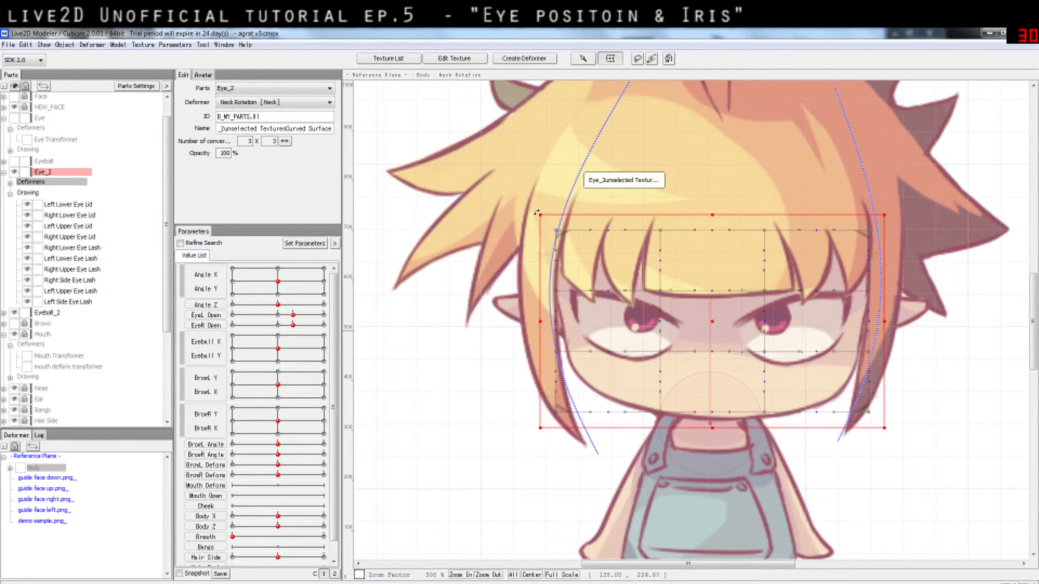
# - Enlarge the Eye_2 deformer grid vertically from the forehead to below the chin and move it onto the centre line
pyautogui.moveTo(540, 215)
pyautogui.mouseDown()
pyautogui.moveTo(533, 188)
pyautogui.moveTo(546, 201)
pyautogui.mouseUp()
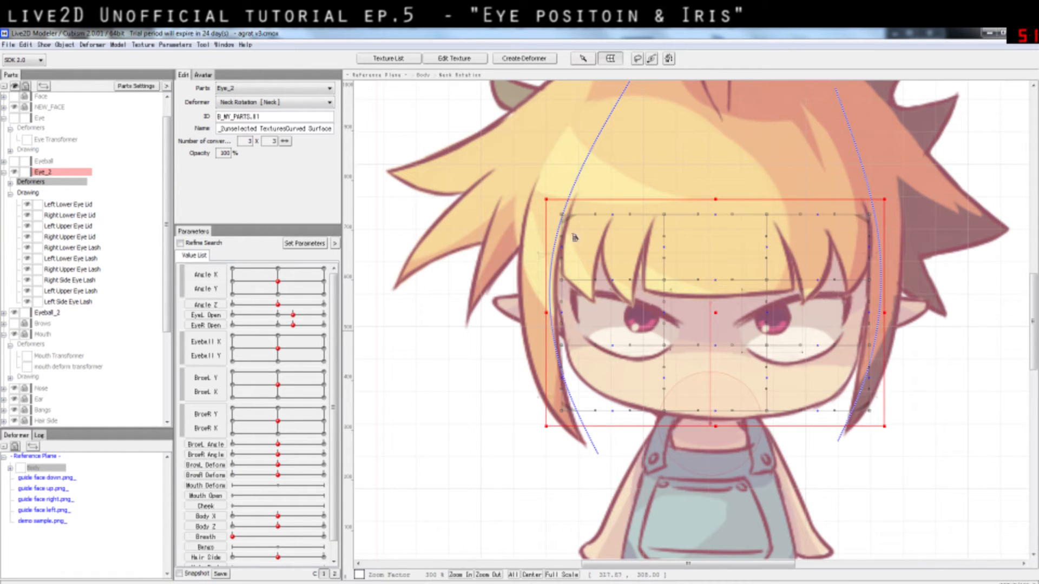
pyautogui.moveTo(545, 198); pyautogui.dragTo(531, 159)
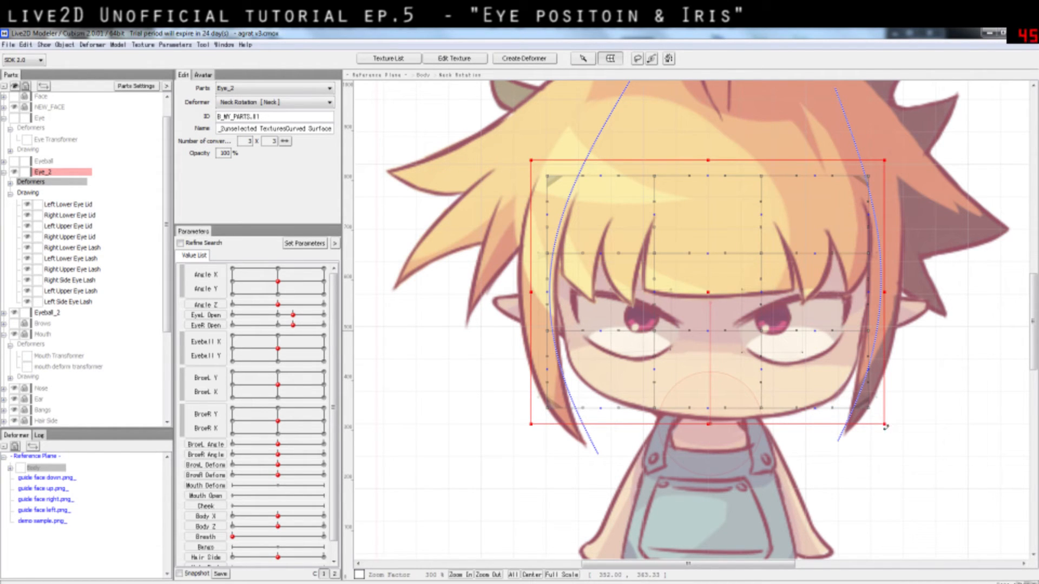
pyautogui.moveTo(884, 425); pyautogui.dragTo(889, 476)
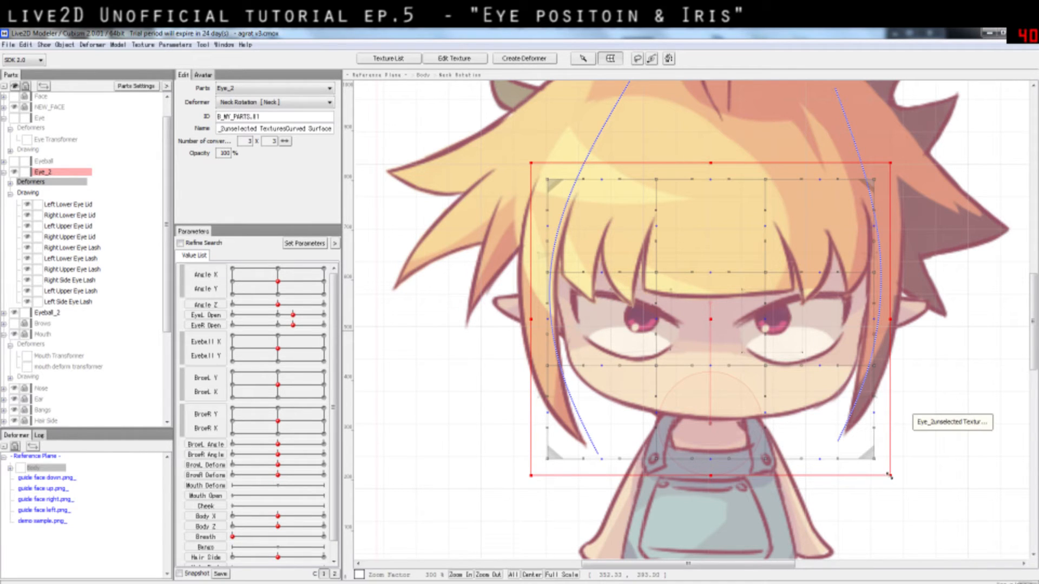
pyautogui.moveTo(889, 476)
pyautogui.mouseDown()
pyautogui.moveTo(893, 509)
pyautogui.moveTo(879, 454)
pyautogui.moveTo(912, 492)
pyautogui.moveTo(882, 463)
pyautogui.mouseUp()
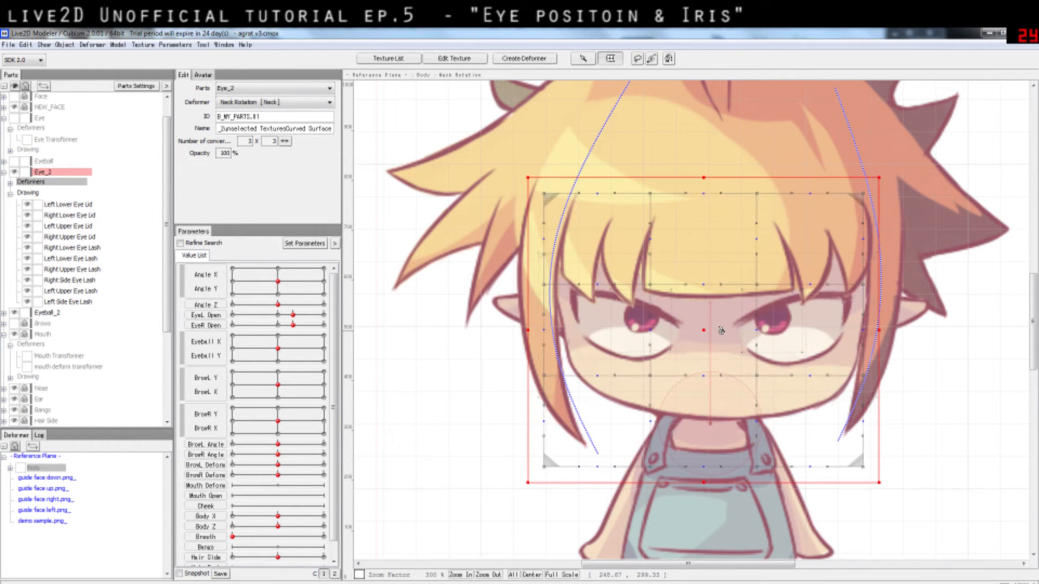
pyautogui.moveTo(712, 329); pyautogui.dragTo(715, 295)
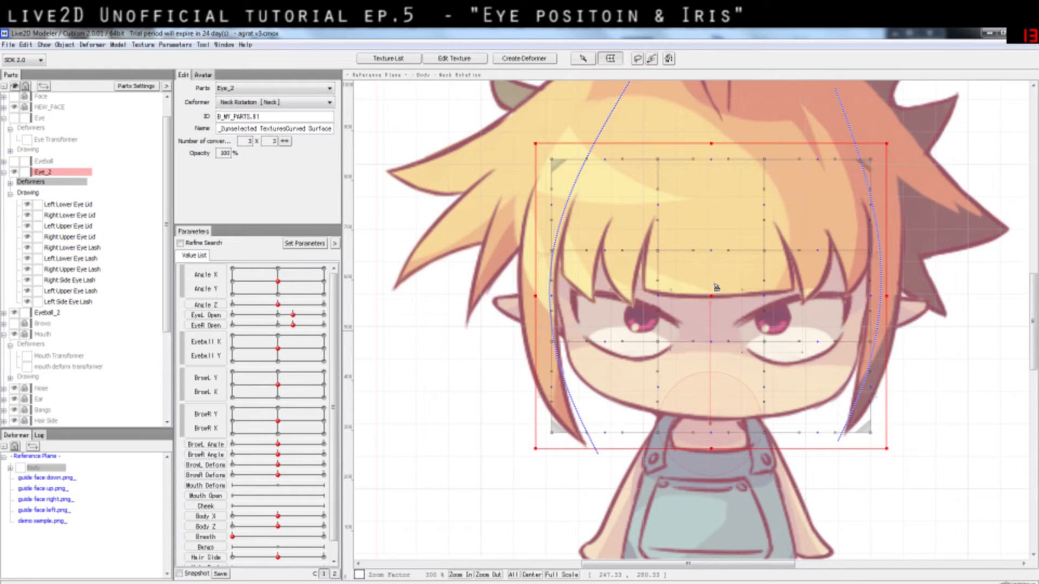
# - Expand the Eye_2 part's deformers, check the extent of the Left Lower Eye Lid mesh, and reselect the Eye_2 deformer
pyautogui.click(9, 184)
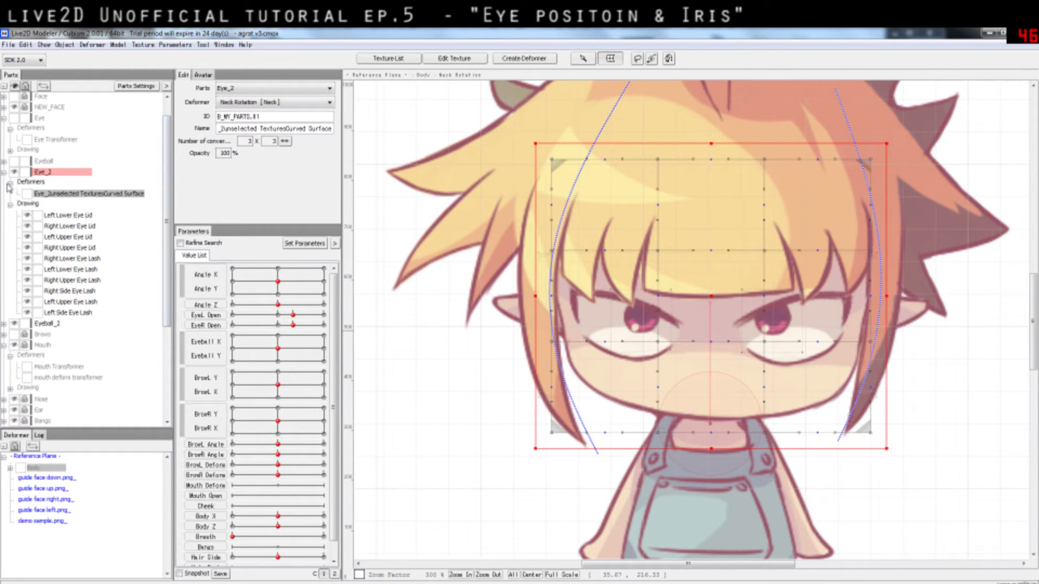
pyautogui.click(70, 216)
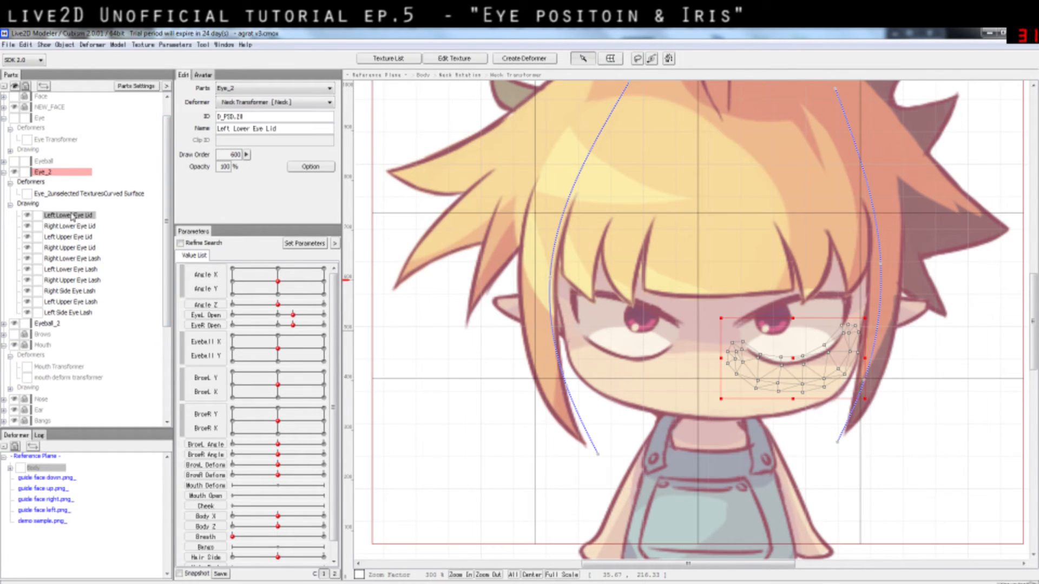
pyautogui.click(93, 194)
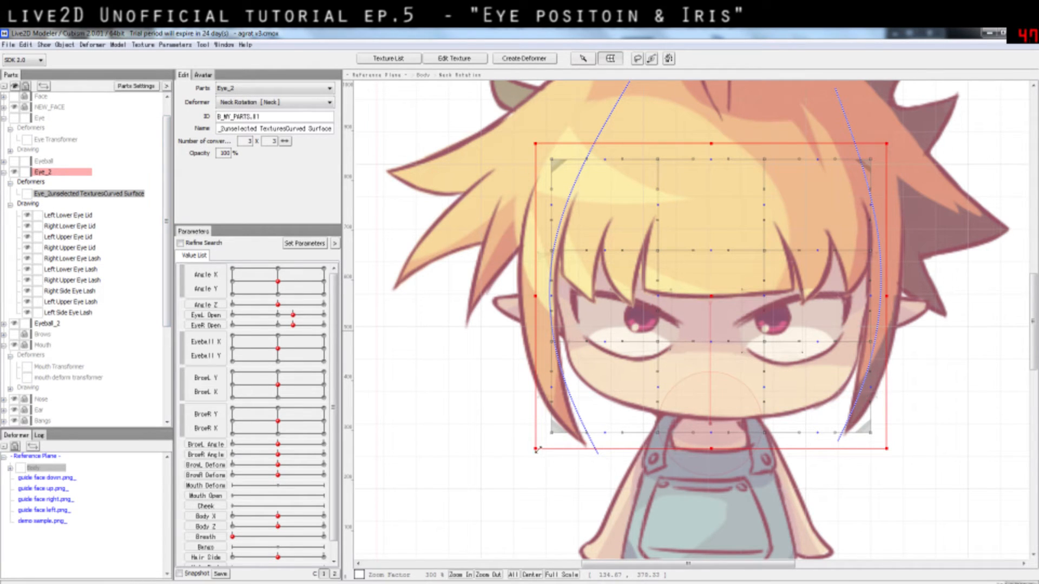
# - Shrink the Eye_2 deformer grid to a low band enclosing both eyes, from the bangs to the lower cheeks, centred on the face
pyautogui.moveTo(536, 445); pyautogui.dragTo(541, 379)
pyautogui.moveTo(712, 280); pyautogui.dragTo(716, 322)
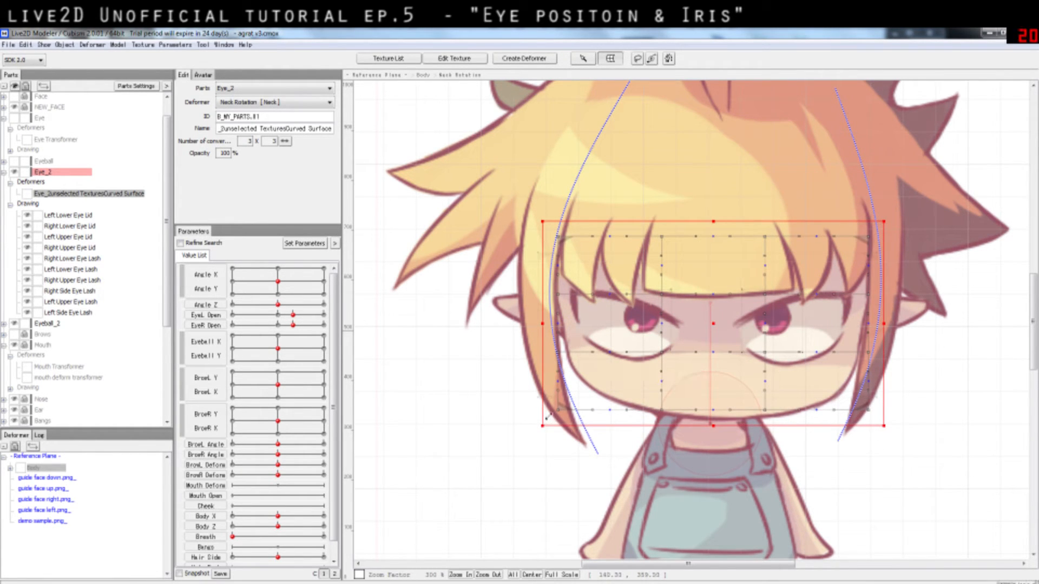
pyautogui.moveTo(546, 422)
pyautogui.mouseDown()
pyautogui.moveTo(548, 407)
pyautogui.moveTo(539, 412)
pyautogui.mouseUp()
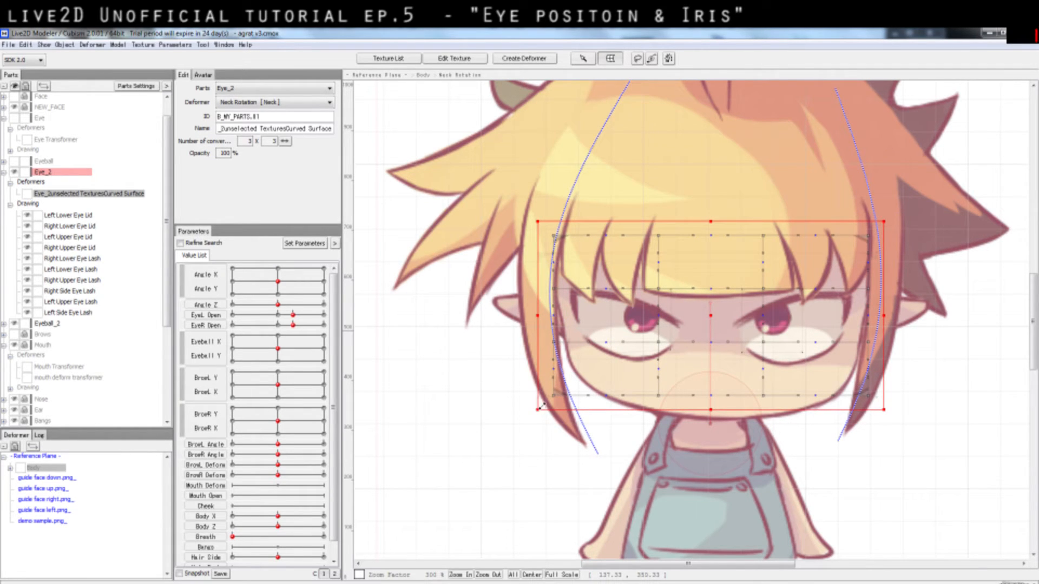
pyautogui.moveTo(712, 410); pyautogui.dragTo(712, 383)
pyautogui.moveTo(709, 230); pyautogui.dragTo(708, 263)
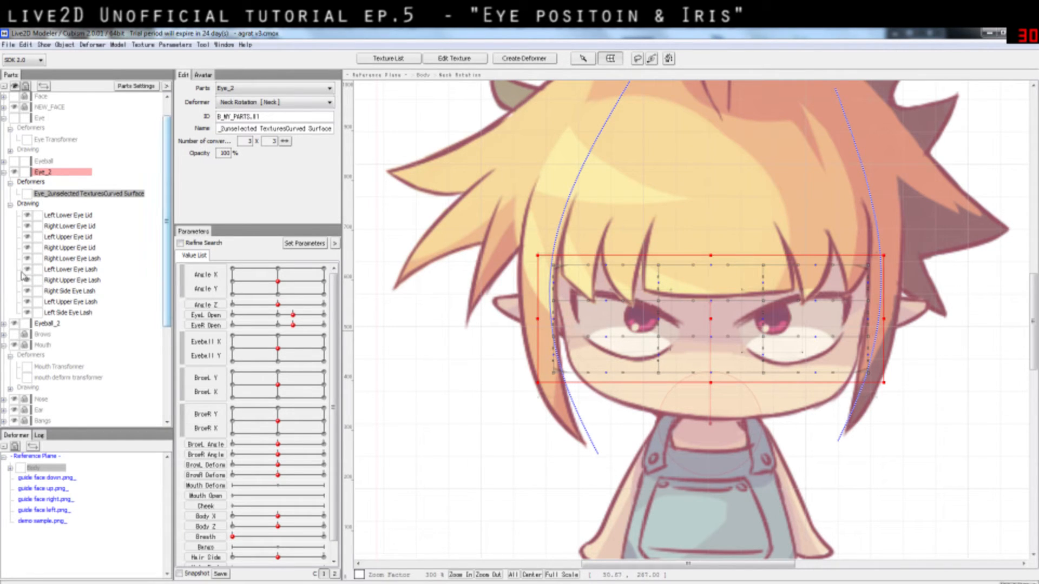
pyautogui.click(69, 216)
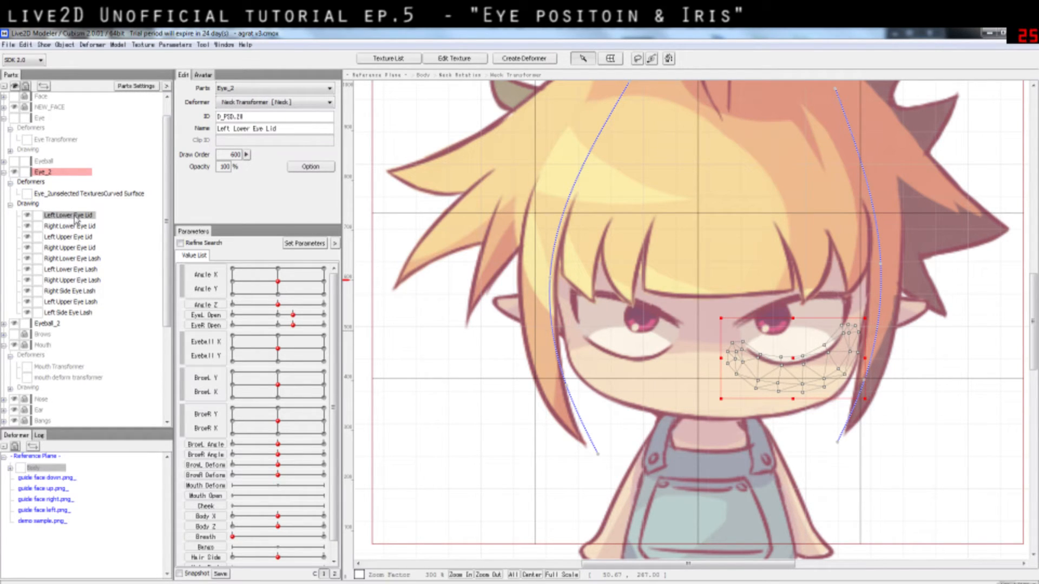
pyautogui.keyDown('shift'); pyautogui.click(82, 314); pyautogui.keyUp('shift')
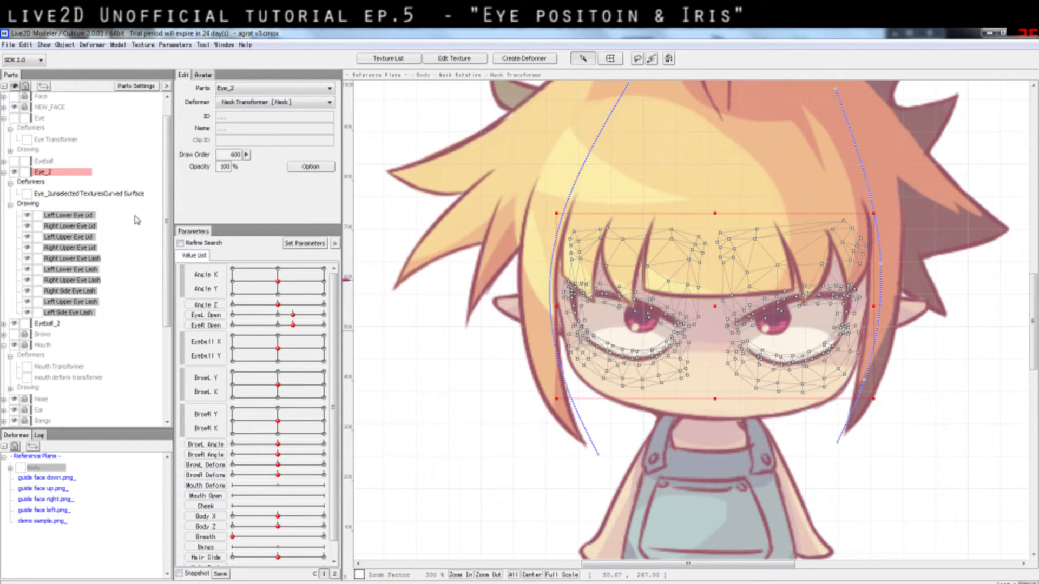
pyautogui.click(88, 215)
pyautogui.click(90, 216)
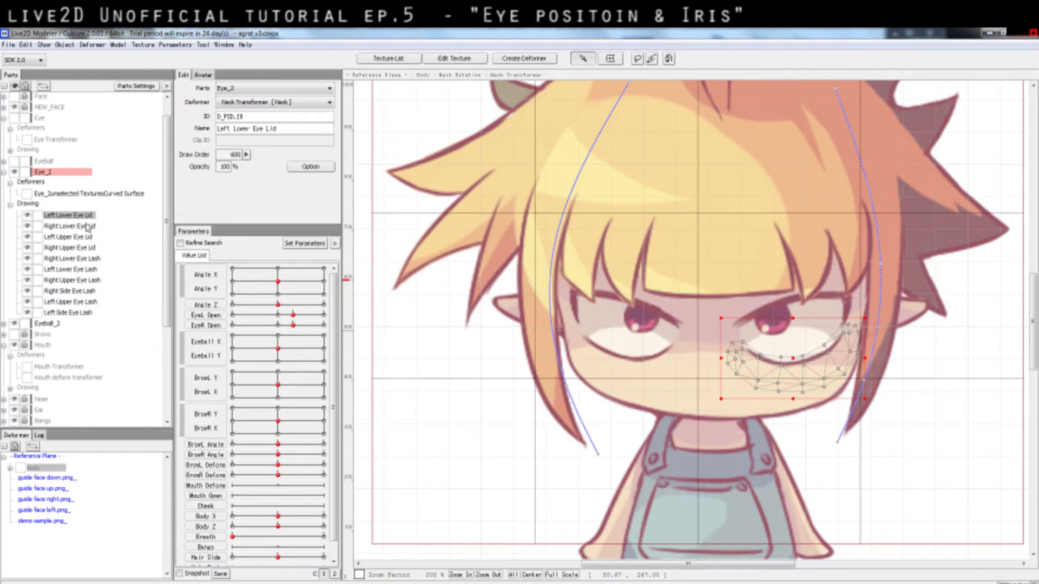
pyautogui.keyDown('ctrl'); pyautogui.click(87, 226); pyautogui.keyUp('ctrl')
pyautogui.keyDown('ctrl'); pyautogui.click(87, 237); pyautogui.keyUp('ctrl')
pyautogui.keyDown('ctrl'); pyautogui.click(85, 247); pyautogui.keyUp('ctrl')
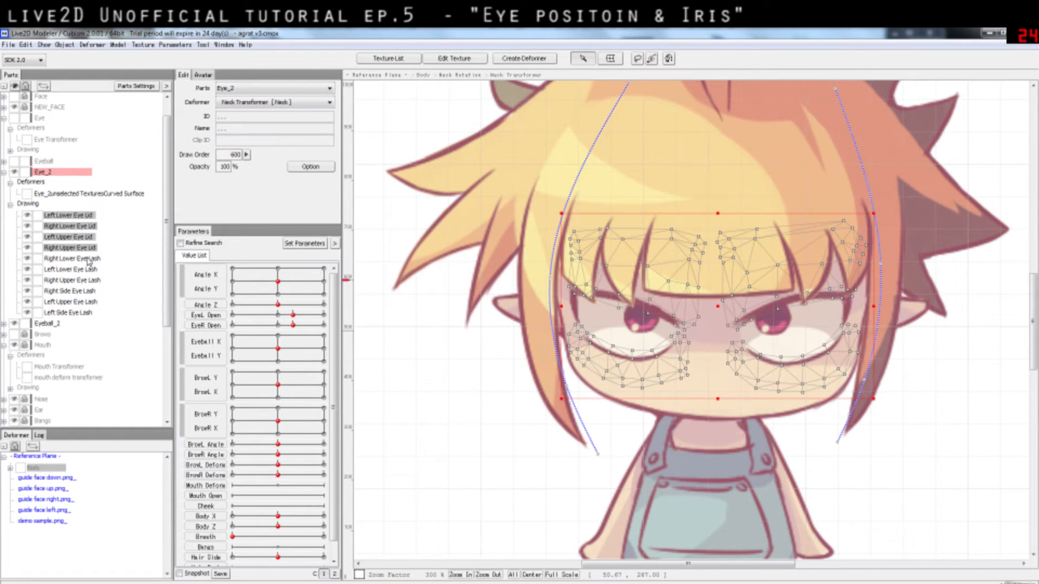
pyautogui.keyDown('ctrl'); pyautogui.click(87, 259); pyautogui.keyUp('ctrl')
pyautogui.keyDown('ctrl'); pyautogui.click(87, 270); pyautogui.keyUp('ctrl')
pyautogui.keyDown('ctrl'); pyautogui.click(87, 280); pyautogui.keyUp('ctrl')
pyautogui.keyDown('ctrl'); pyautogui.click(86, 291); pyautogui.keyUp('ctrl')
pyautogui.keyDown('ctrl'); pyautogui.click(86, 302); pyautogui.keyUp('ctrl')
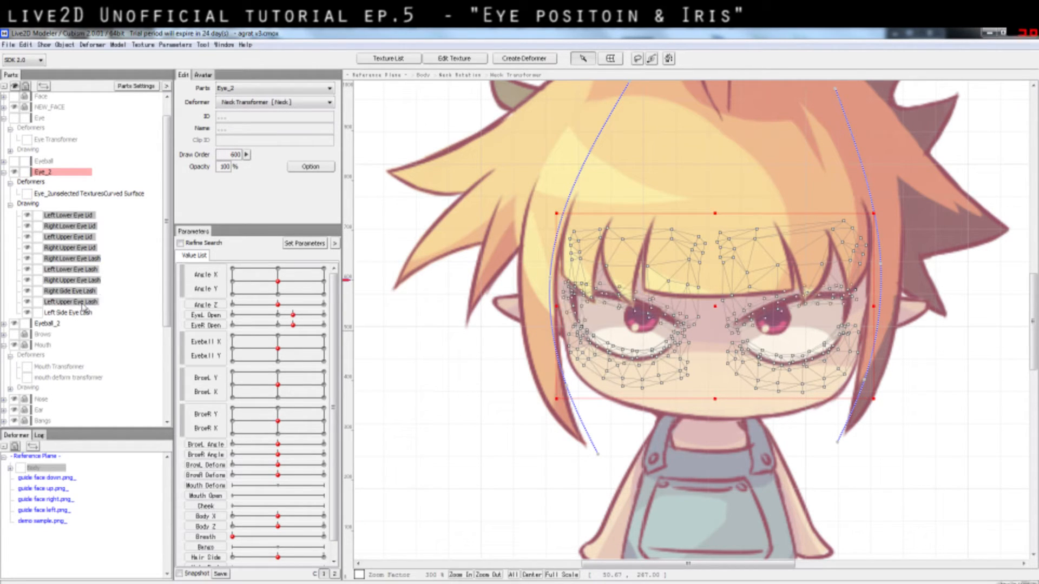
pyautogui.keyDown('ctrl'); pyautogui.click(83, 313); pyautogui.keyUp('ctrl')
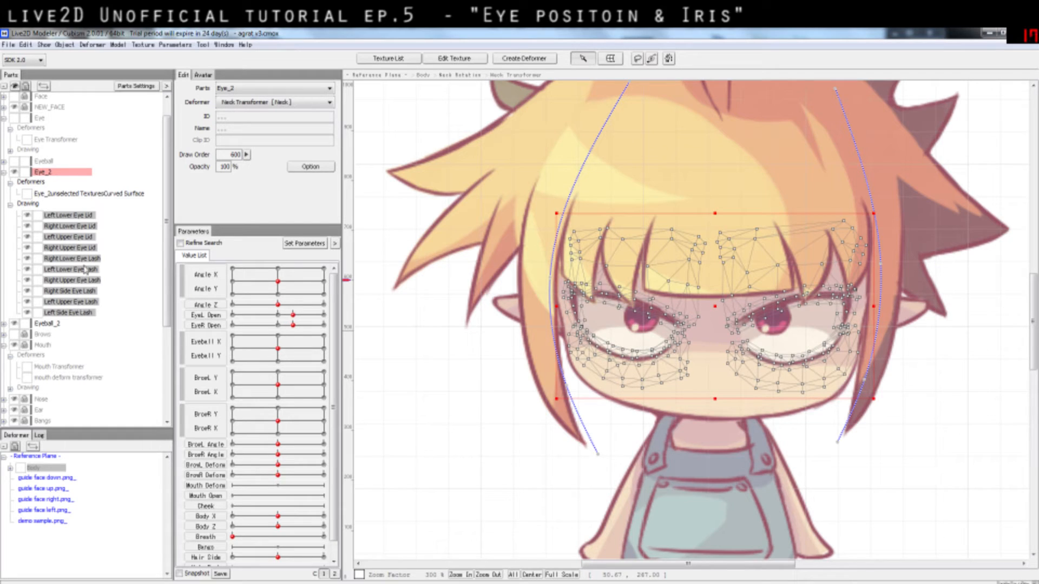
pyautogui.click(297, 102)
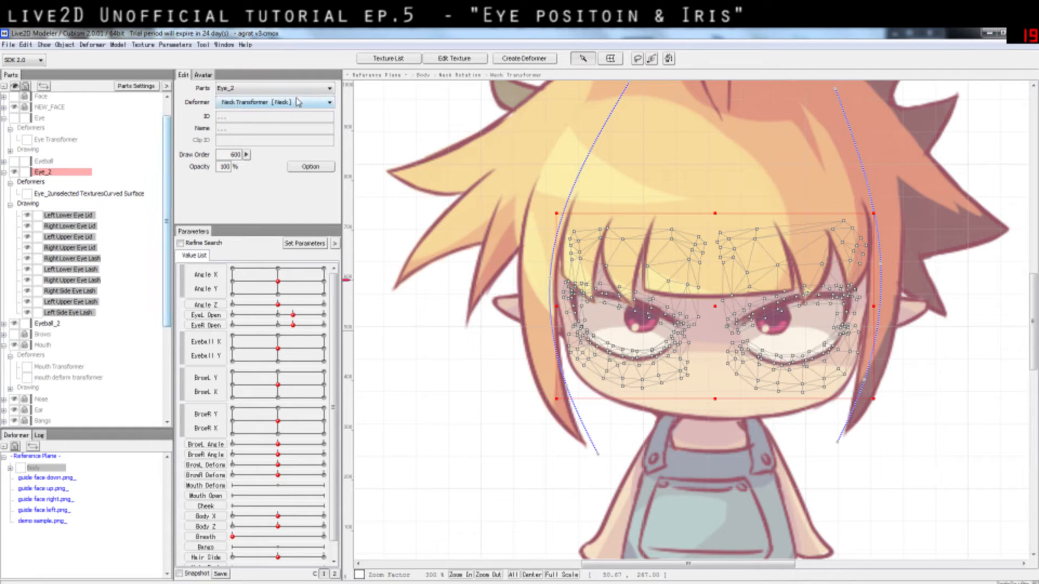
# - Inspect individual Eye_2 eyelid and eyelash meshes, including Right Upper Eye Lash and Right Side Eye Lash
pyautogui.click(87, 195)
pyautogui.click(82, 236)
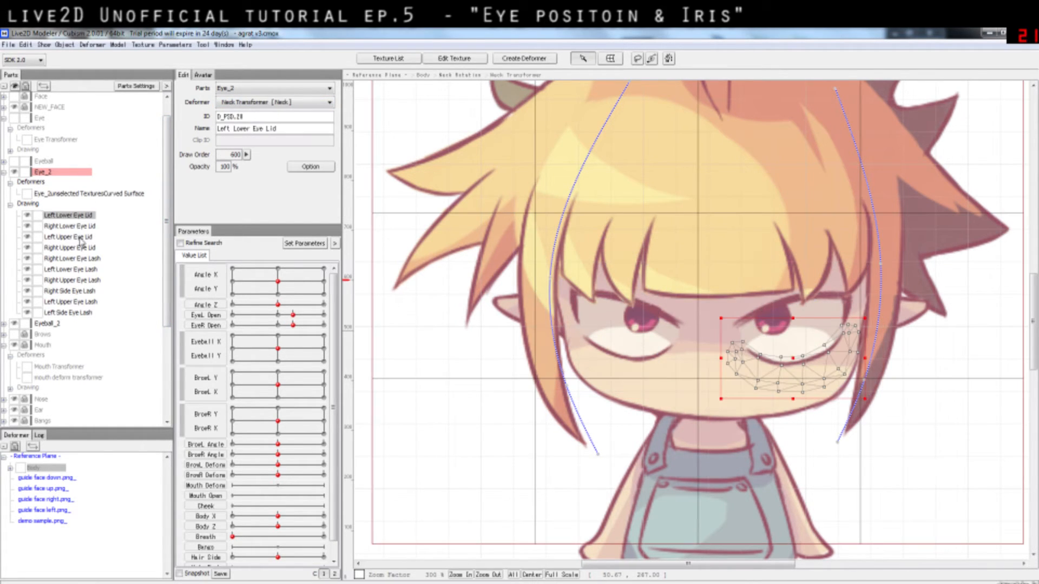
pyautogui.click(81, 247)
pyautogui.click(81, 280)
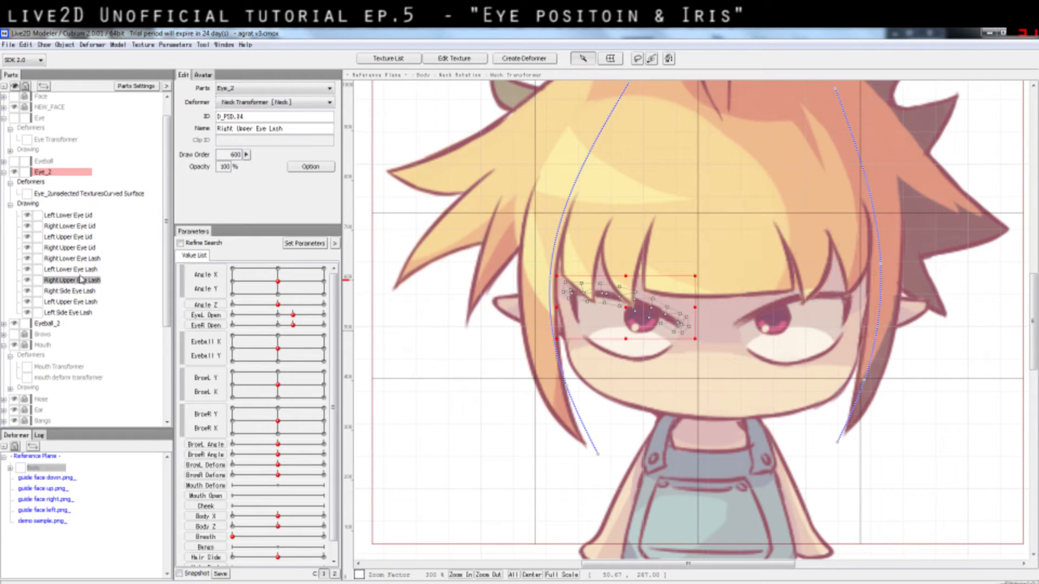
pyautogui.click(81, 293)
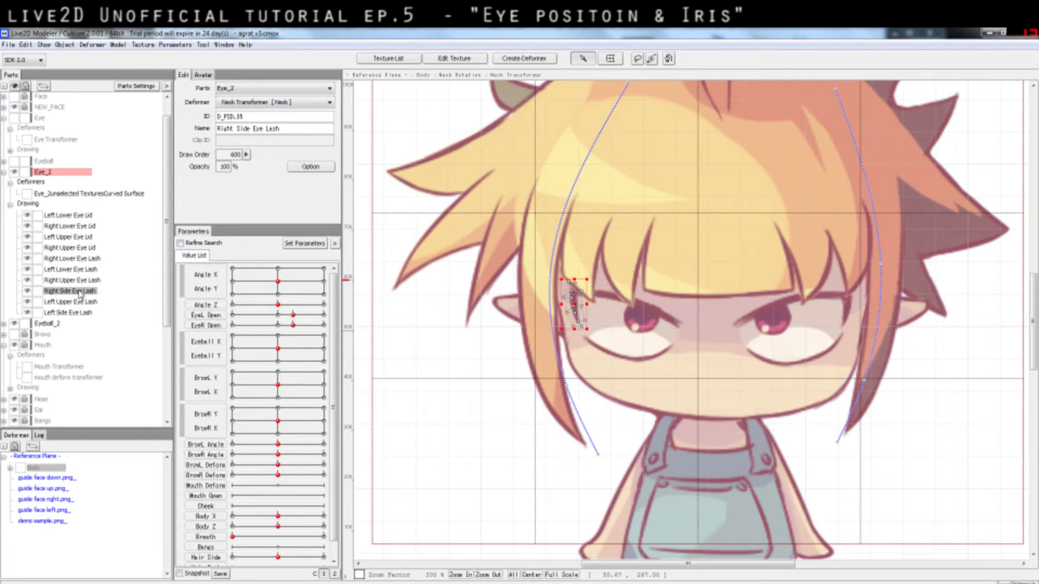
# - Assign all ten Eye_2 drawings, from Left Lower Eye Lid to Left Side Eye Lash, to the Eye_2unselected TexturesCurved Surface deformer
pyautogui.click(76, 216)
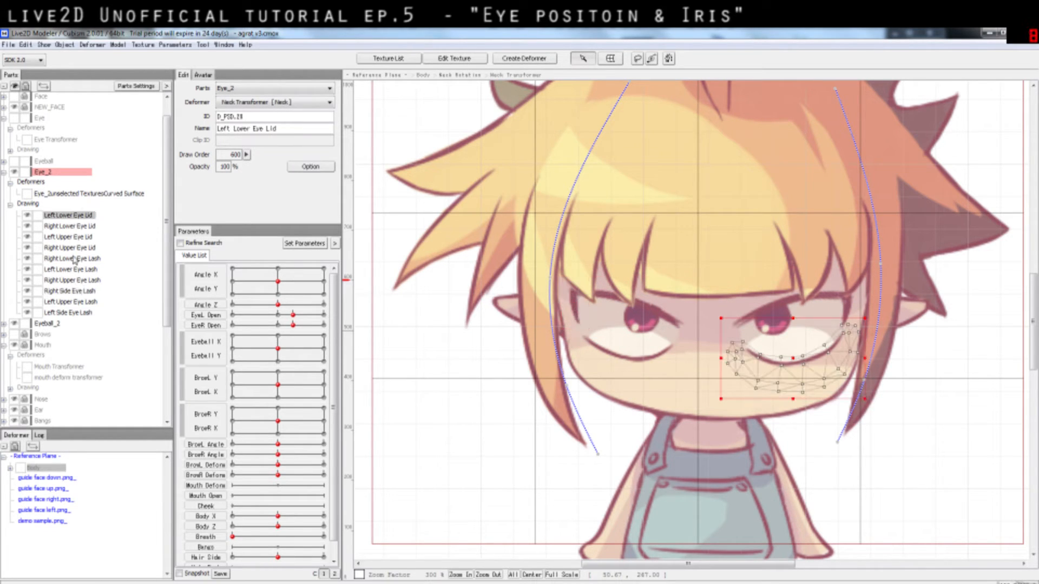
pyautogui.keyDown('shift'); pyautogui.click(81, 314); pyautogui.keyUp('shift')
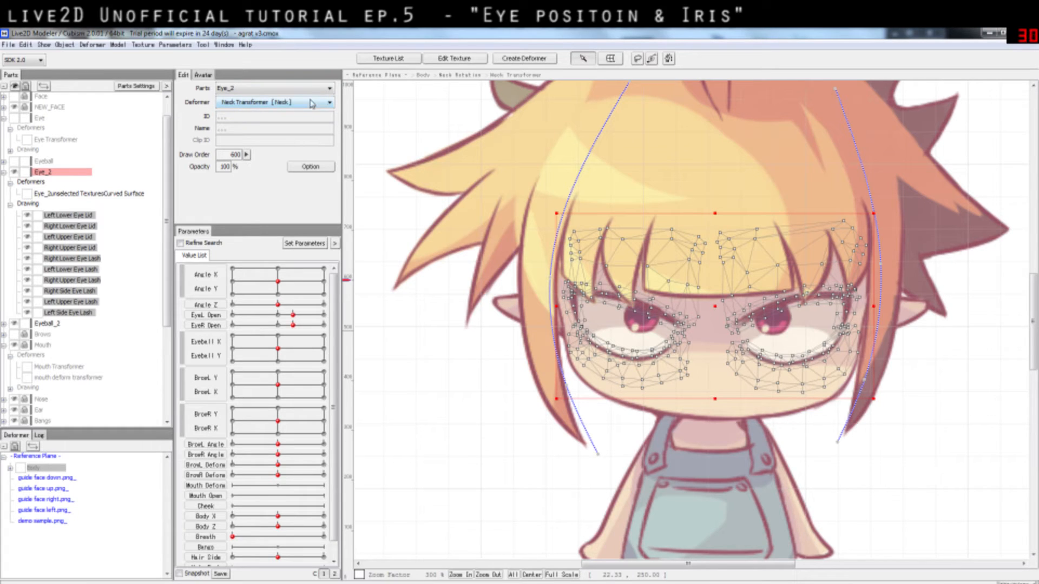
pyautogui.click(67, 214)
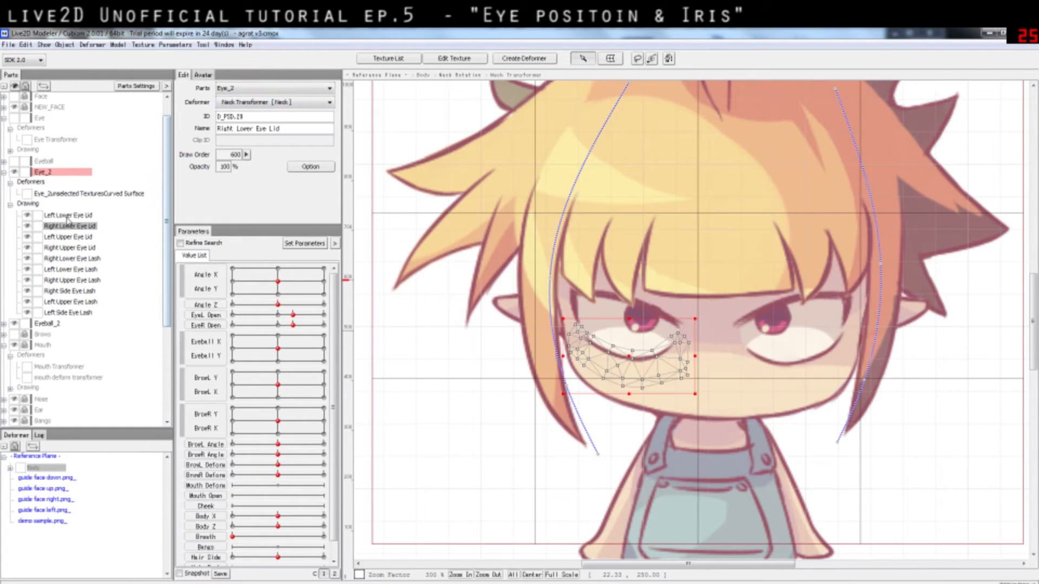
pyautogui.keyDown('shift'); pyautogui.click(83, 313); pyautogui.keyUp('shift')
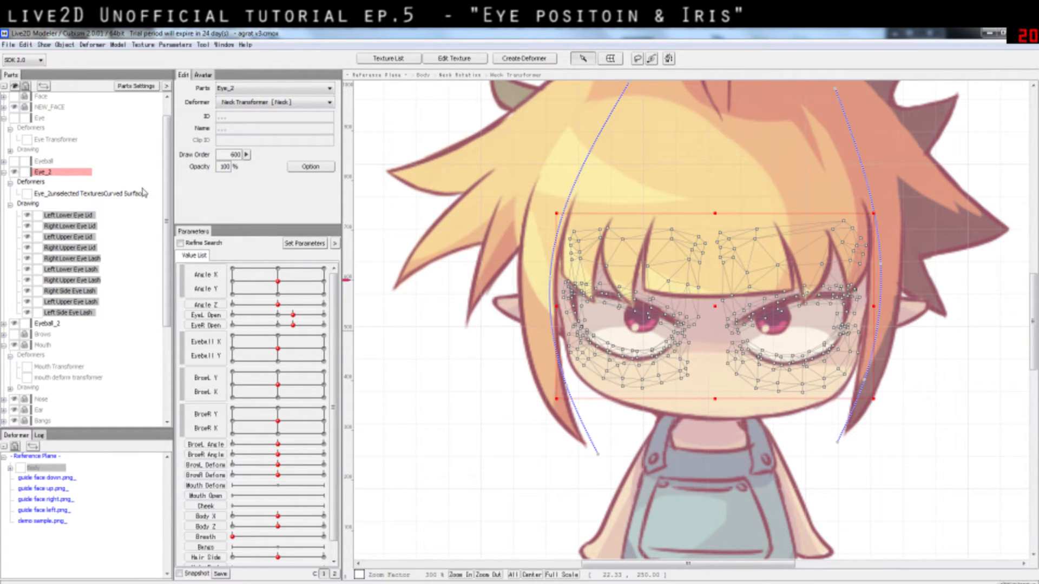
pyautogui.click(302, 104)
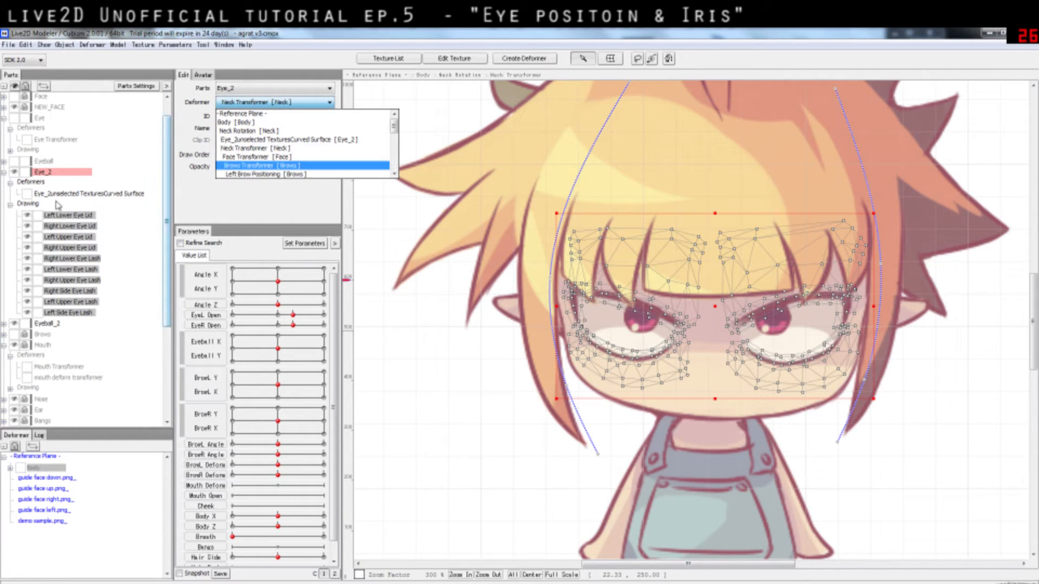
pyautogui.click(285, 142)
# - Check the eyelid and lash drawings against the Eye_2 curved surface deformer and try moving its grid
pyautogui.click(117, 216)
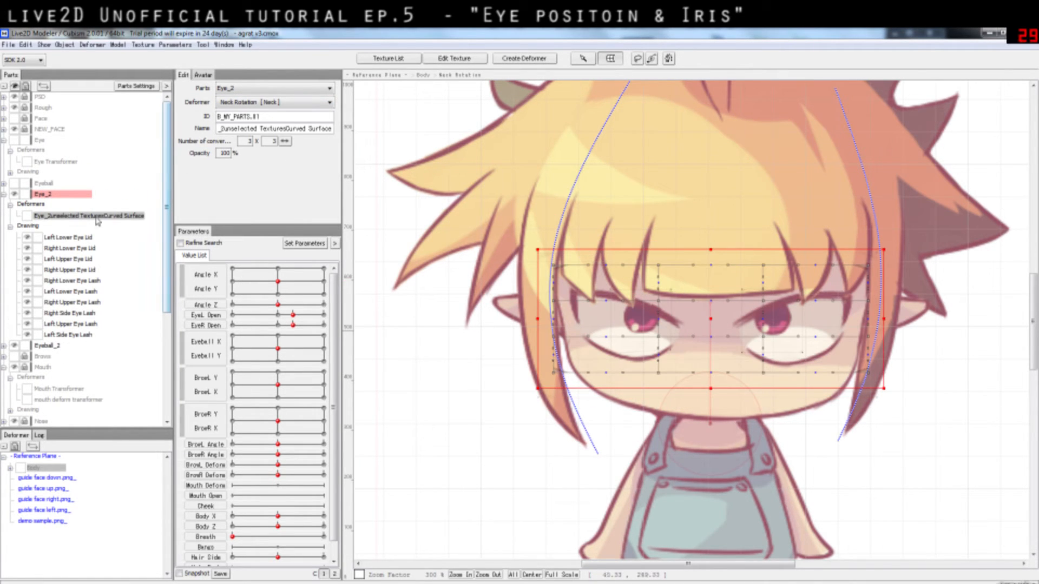
pyautogui.click(84, 239)
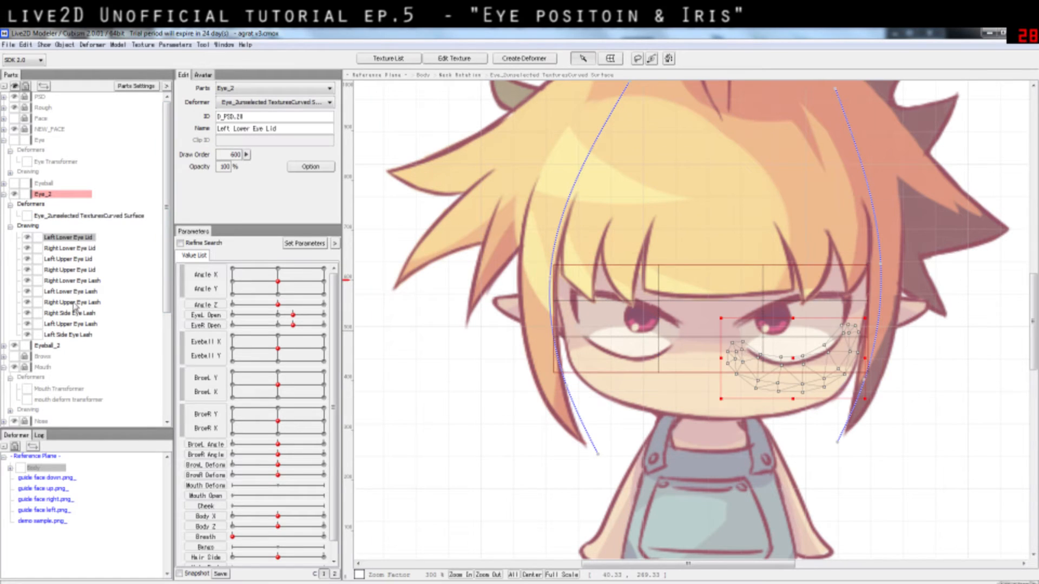
pyautogui.keyDown('shift'); pyautogui.click(75, 334); pyautogui.keyUp('shift')
pyautogui.click(121, 217)
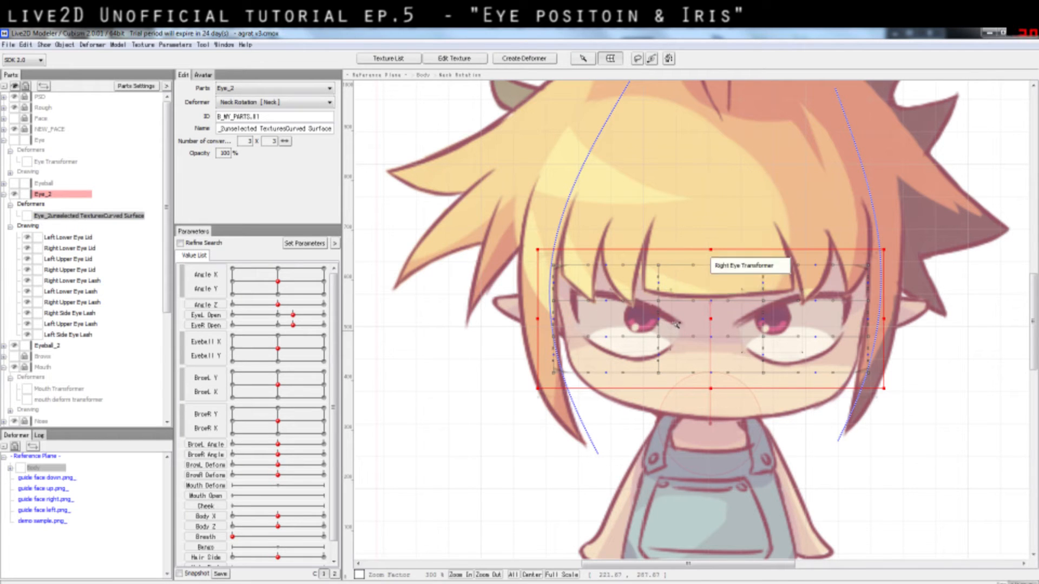
pyautogui.moveTo(721, 315); pyautogui.dragTo(700, 329)
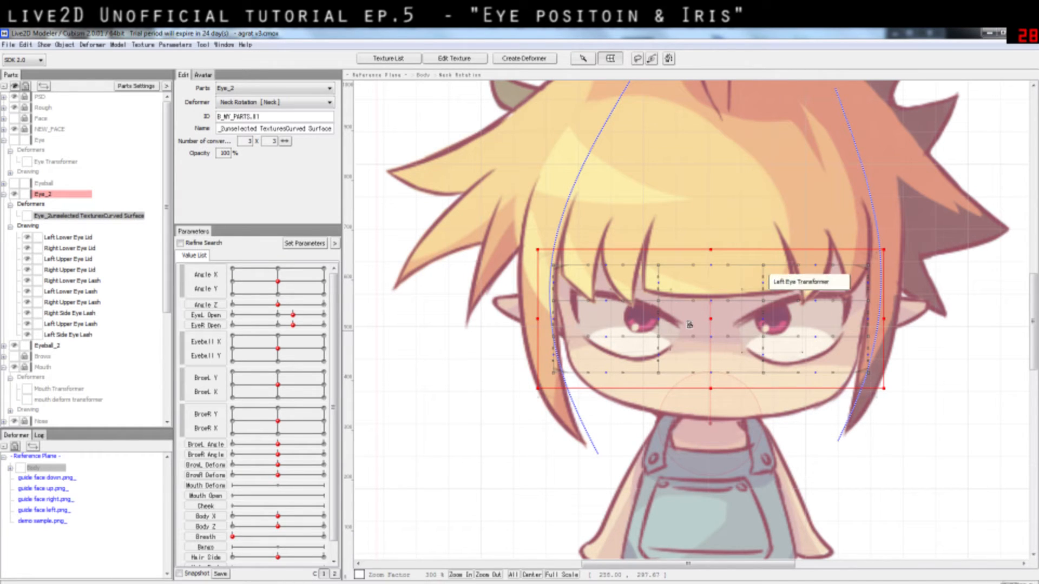
# - Assign Eyeball_2's left and right eye whites and eye spotlights to the Eye_2unselected TexturesCurved Surface deformer
pyautogui.click(6, 348)
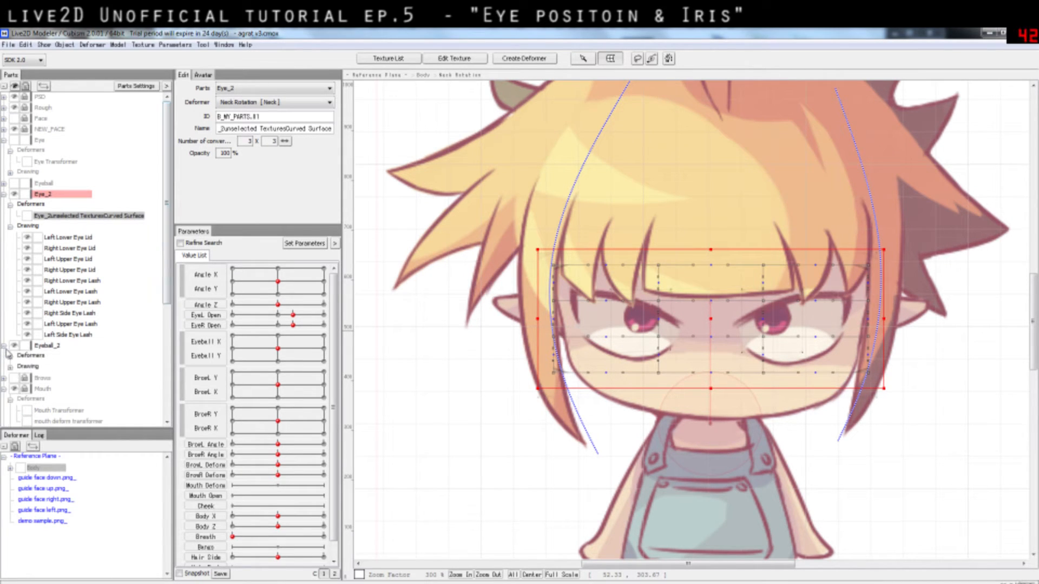
pyautogui.click(10, 368)
pyautogui.scroll(-3, 63, 353)
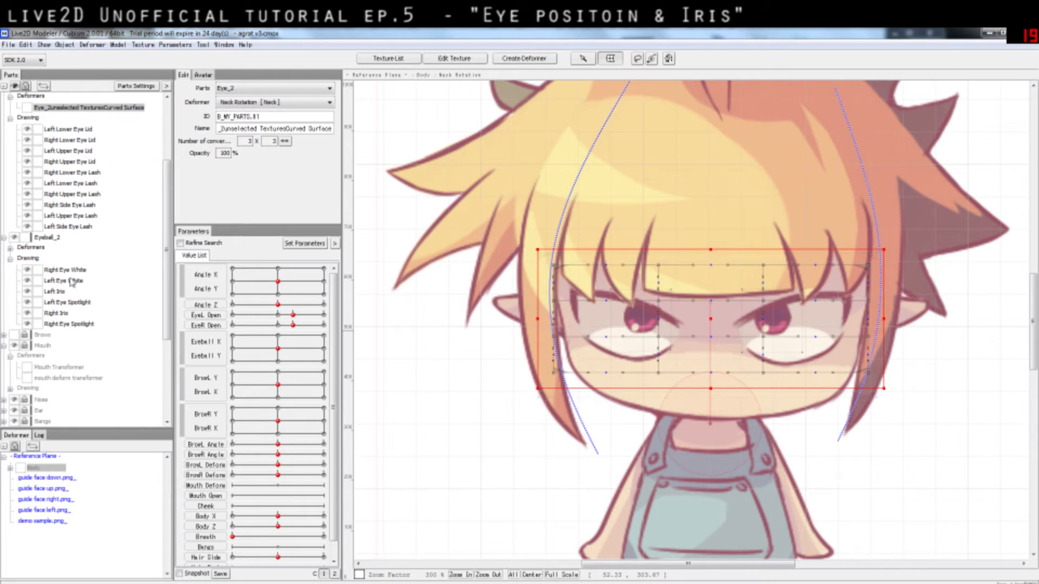
pyautogui.click(64, 302)
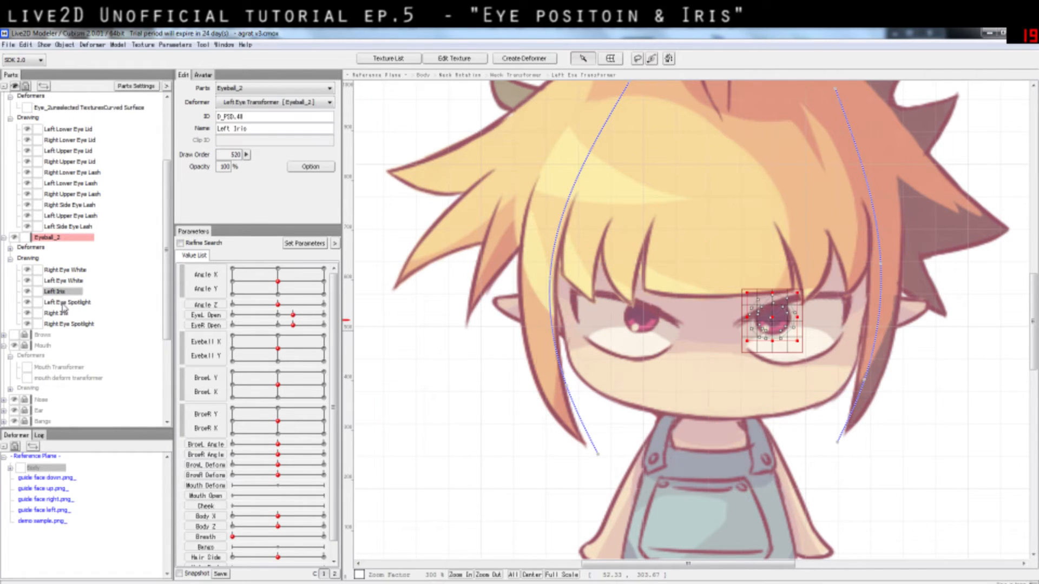
pyautogui.keyDown('ctrl'); pyautogui.click(69, 324); pyautogui.keyUp('ctrl')
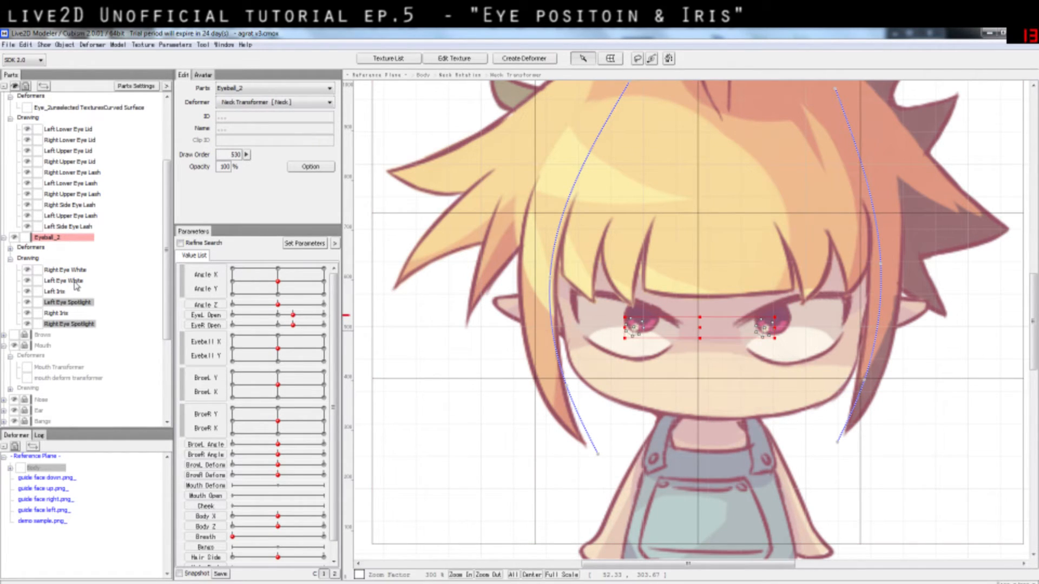
pyautogui.keyDown('ctrl'); pyautogui.click(67, 281); pyautogui.keyUp('ctrl')
pyautogui.keyDown('ctrl'); pyautogui.click(71, 270); pyautogui.keyUp('ctrl')
pyautogui.click(323, 102)
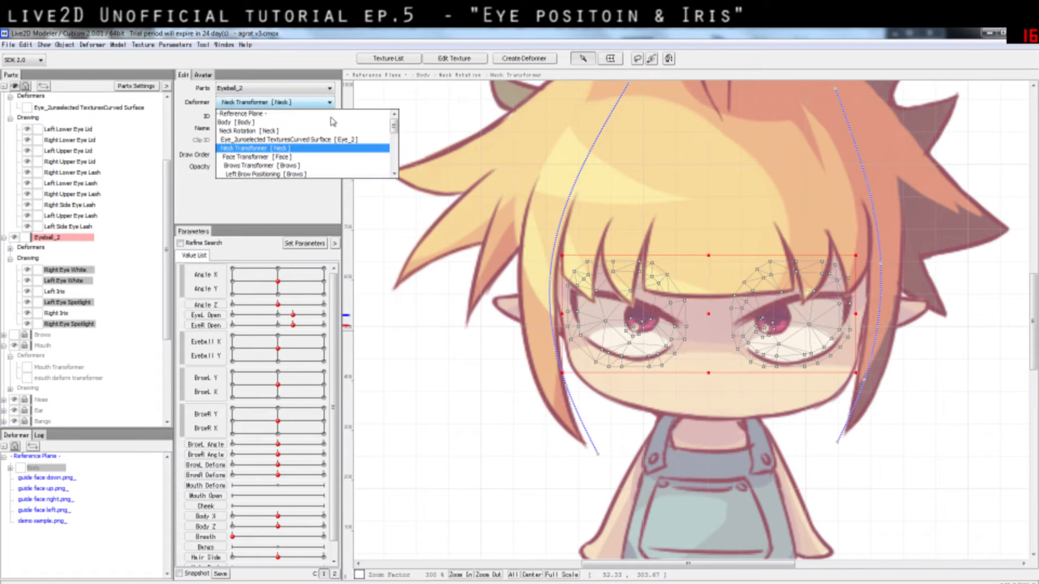
pyautogui.click(336, 141)
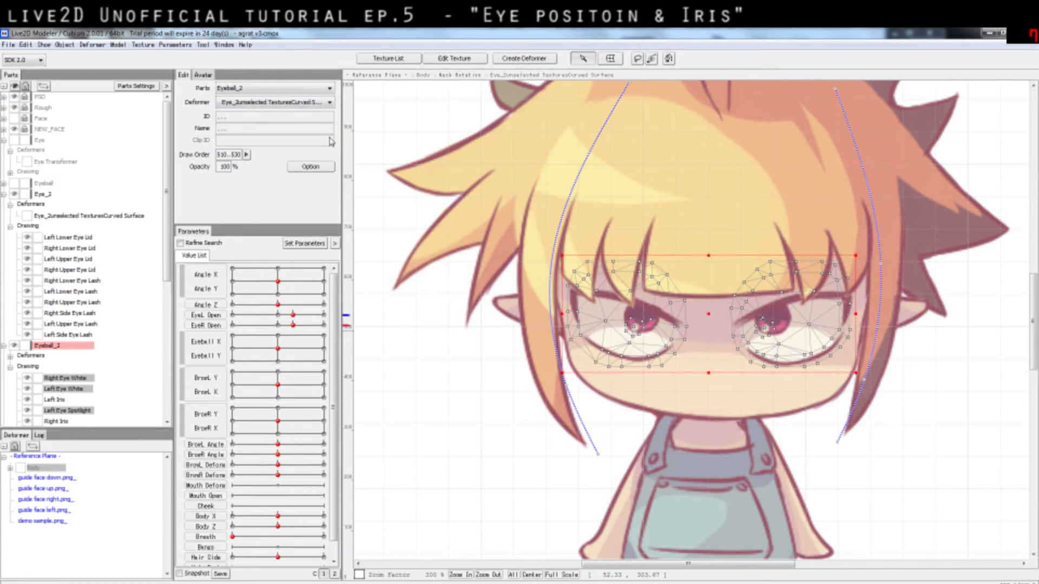
# - Test moving the Eye_2 deformer with the eye whites and spotlights attached, and check the Right Lower Eye Lid
pyautogui.click(114, 217)
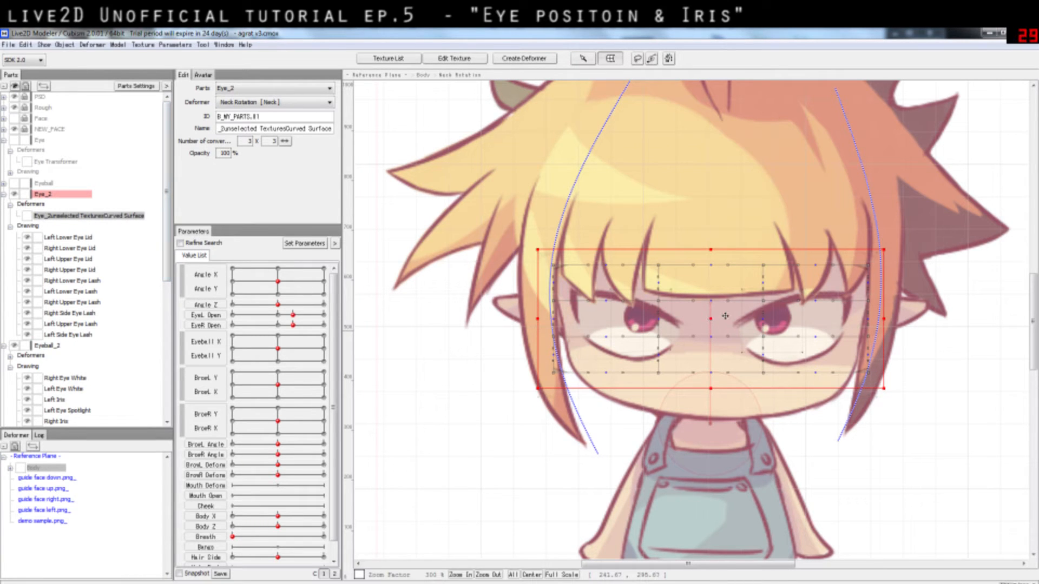
pyautogui.moveTo(725, 316)
pyautogui.mouseDown()
pyautogui.moveTo(677, 303)
pyautogui.moveTo(657, 351)
pyautogui.moveTo(752, 465)
pyautogui.moveTo(638, 460)
pyautogui.moveTo(638, 363)
pyautogui.moveTo(724, 345)
pyautogui.moveTo(711, 319)
pyautogui.mouseUp()
pyautogui.click(71, 248)
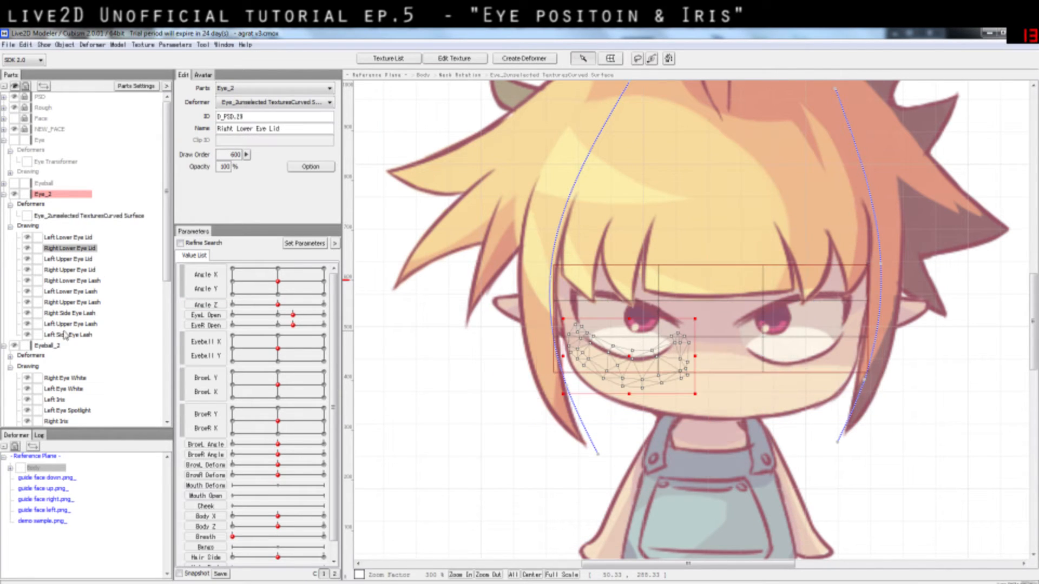
# - Expand Eyeball_2's deformers and examine the Right Eye Transformer and Left Eye Transformer grids around the irises
pyautogui.click(23, 357)
pyautogui.click(11, 357)
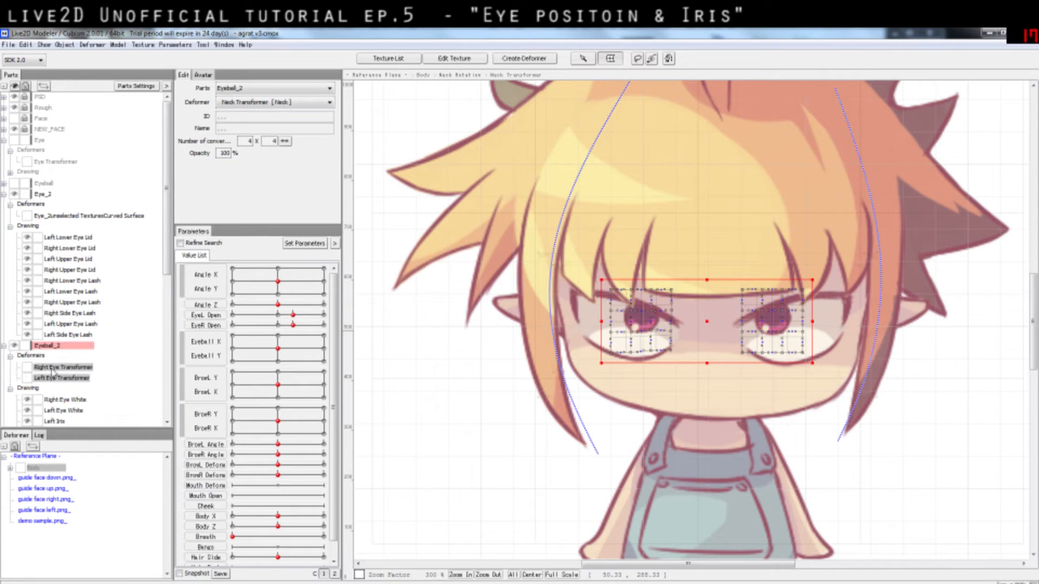
pyautogui.click(60, 368)
pyautogui.click(82, 378)
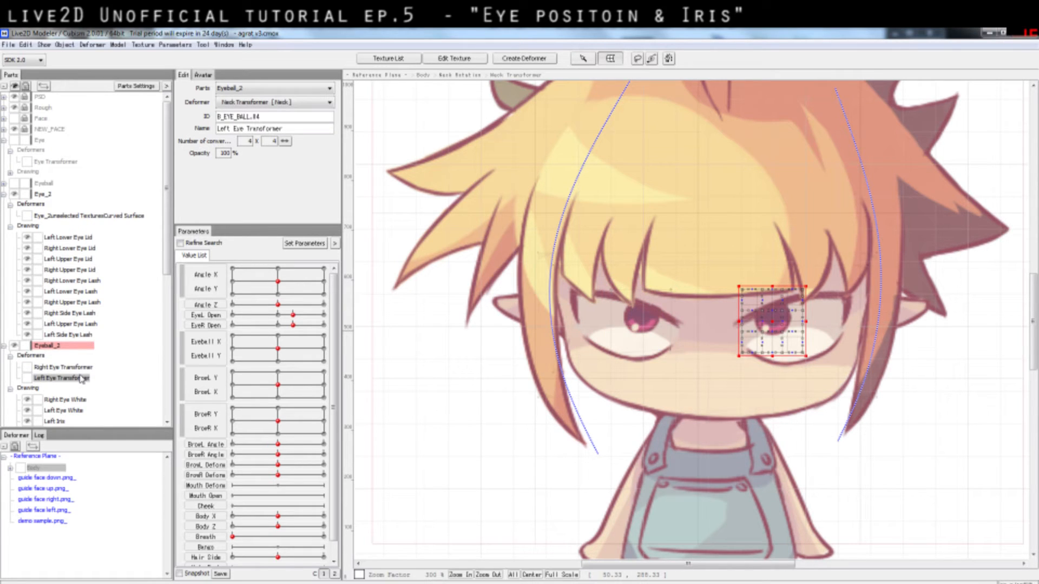
pyautogui.click(76, 367)
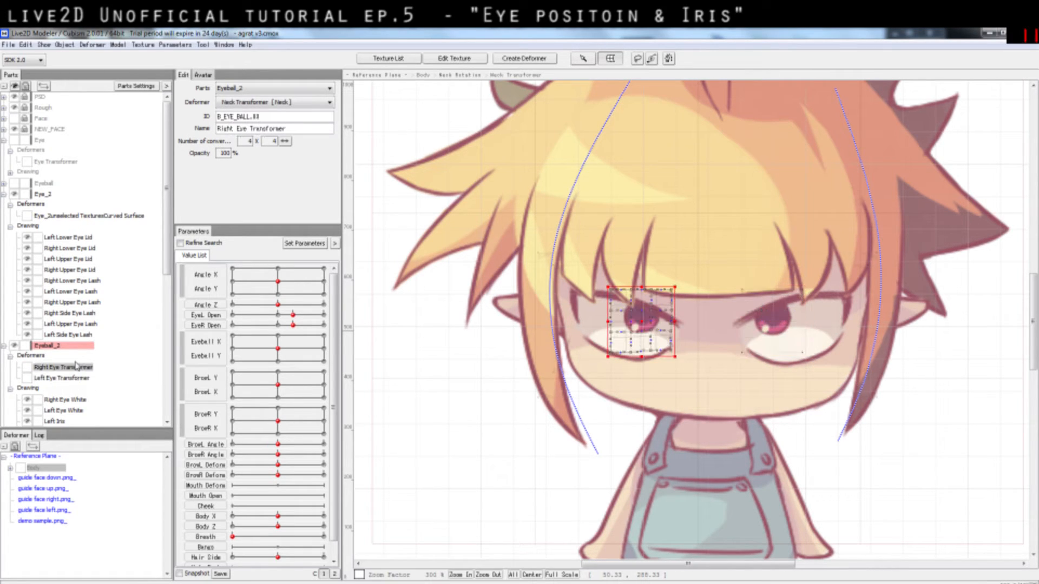
pyautogui.click(74, 335)
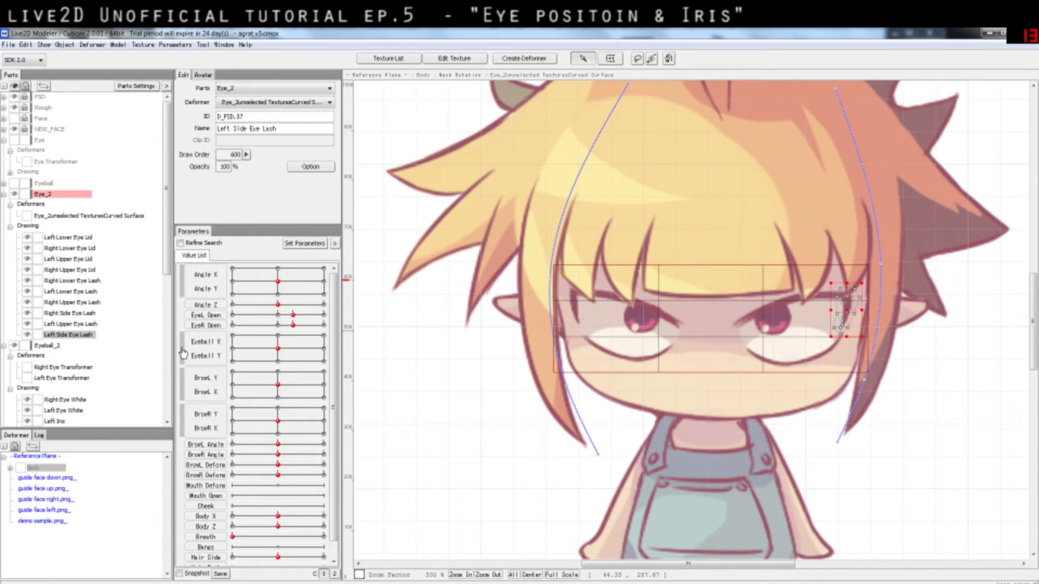
pyautogui.click(71, 368)
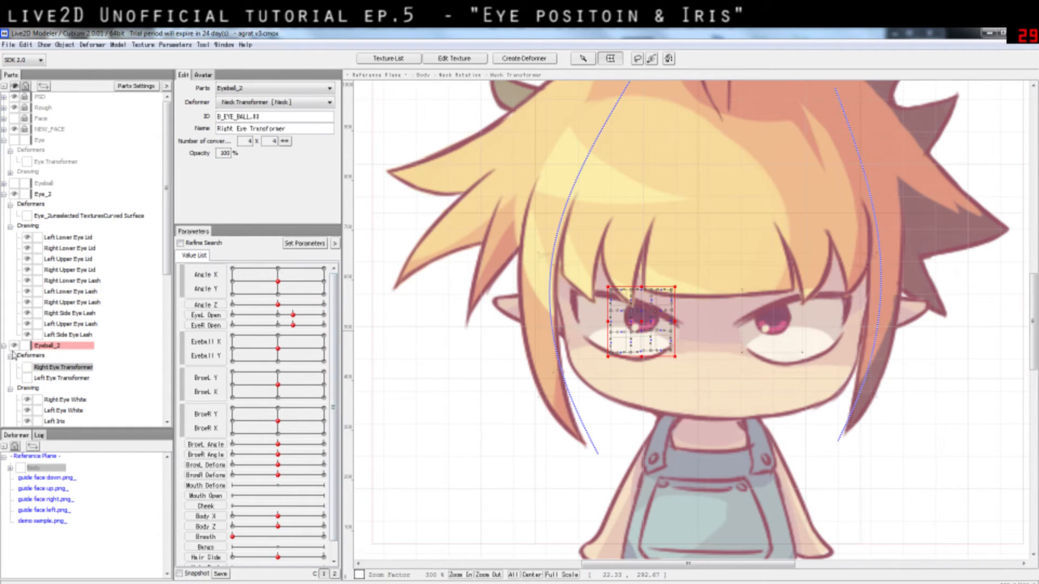
pyautogui.click(78, 379)
pyautogui.scroll(-2, 78, 378)
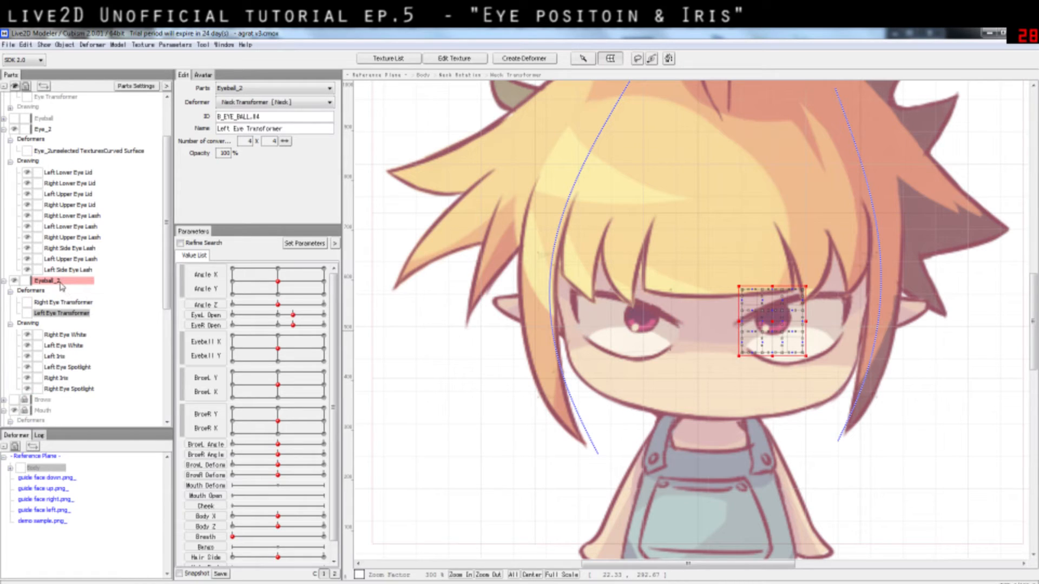
pyautogui.click(60, 282)
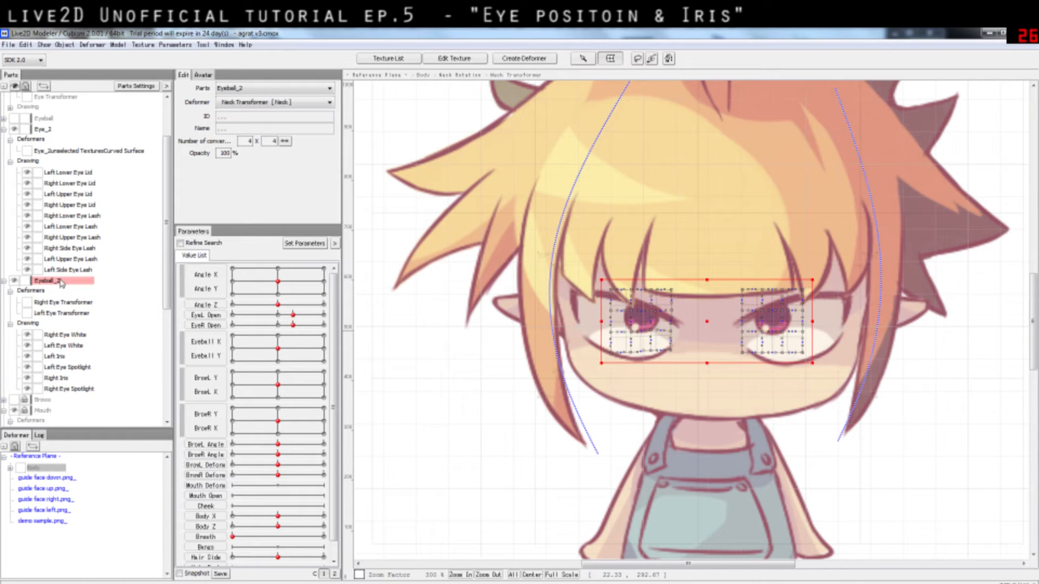
pyautogui.click(81, 303)
pyautogui.click(57, 314)
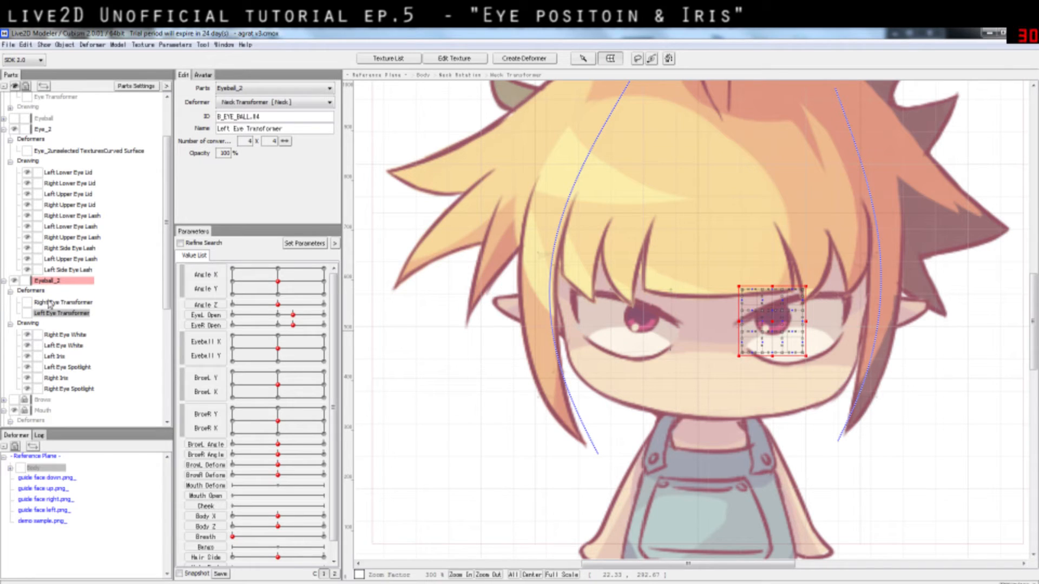
pyautogui.click(27, 292)
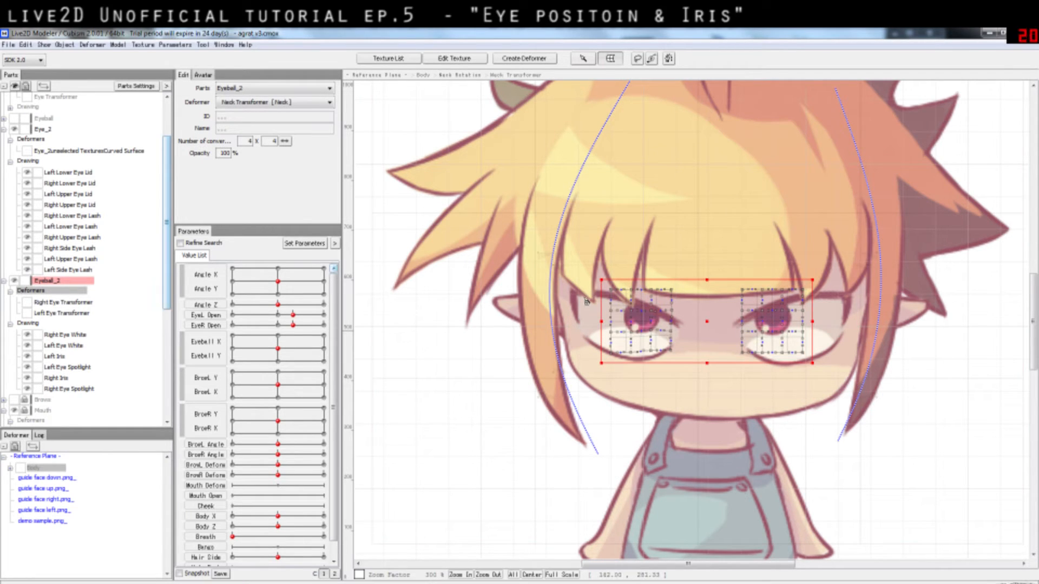
pyautogui.click(700, 246)
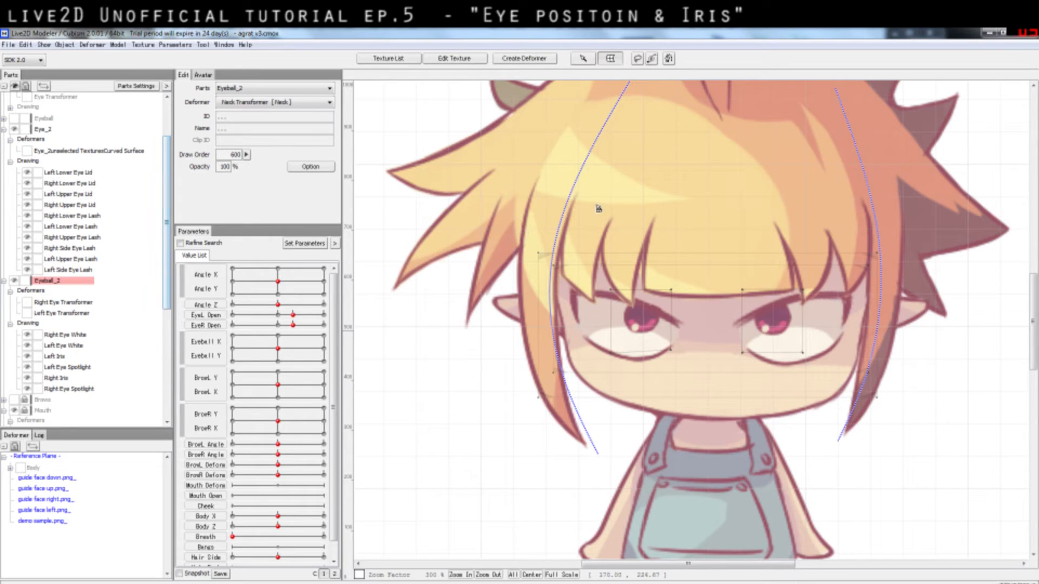
pyautogui.click(524, 58)
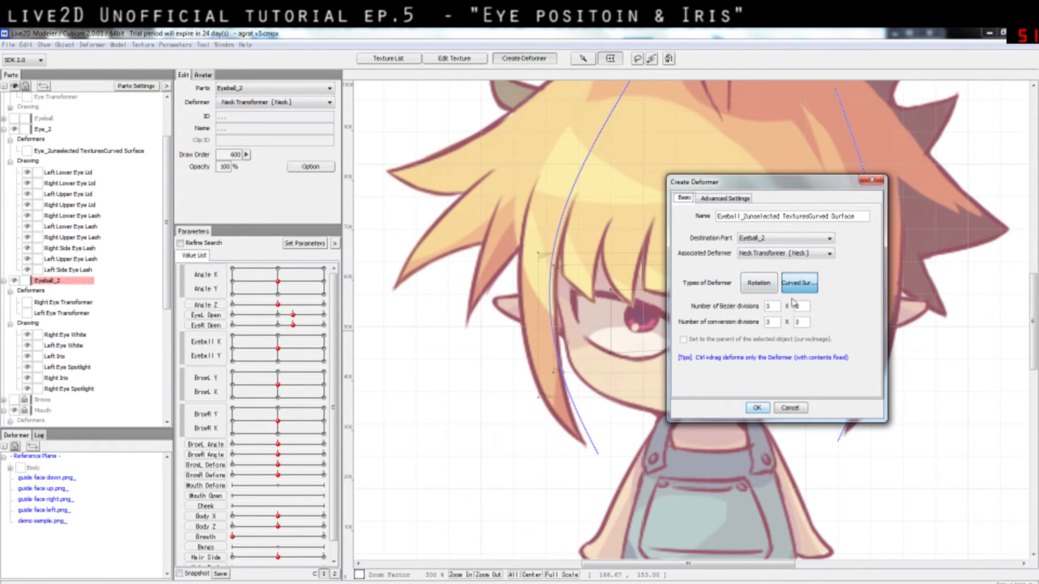
pyautogui.click(757, 408)
# - Assign Eyeball_2's Right Eye Transformer and Left Eye Transformer to the Eye_2unselected TexturesCurved Surface deformer
pyautogui.click(654, 303)
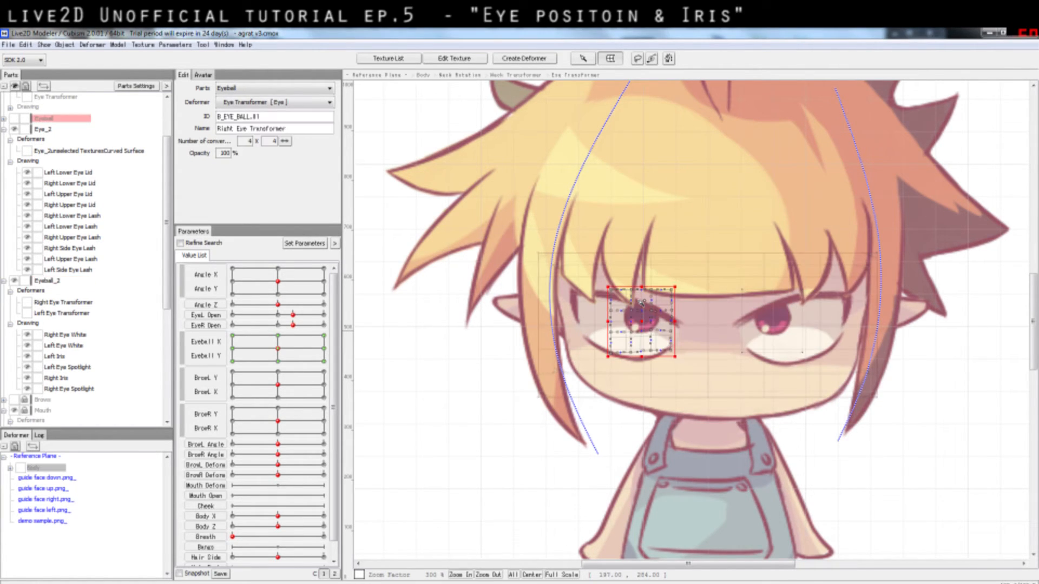
pyautogui.click(779, 306)
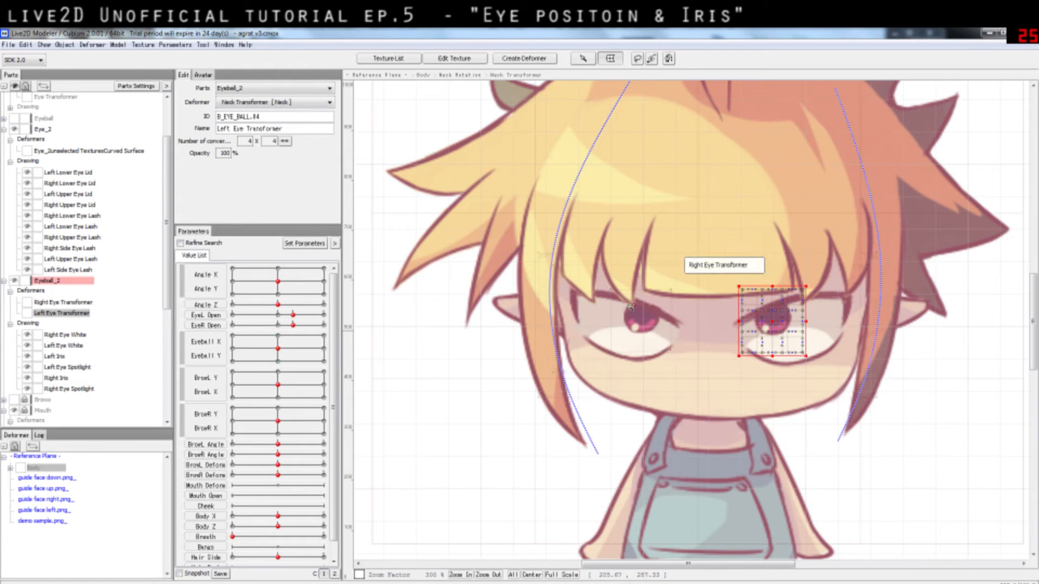
pyautogui.click(54, 338)
pyautogui.click(68, 313)
pyautogui.click(70, 304)
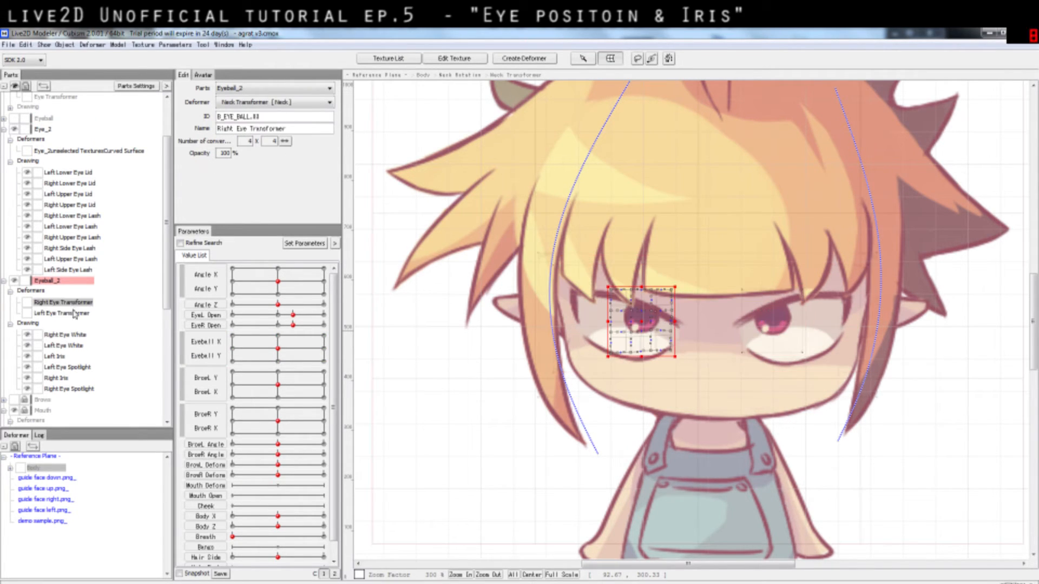
pyautogui.keyDown('ctrl'); pyautogui.click(75, 314); pyautogui.keyUp('ctrl')
pyautogui.click(288, 103)
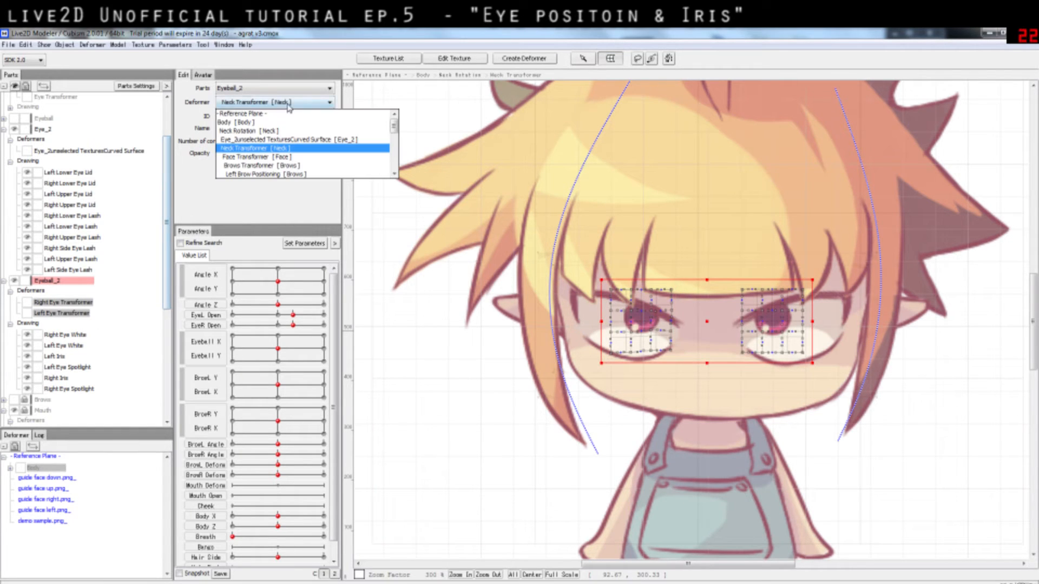
pyautogui.click(279, 139)
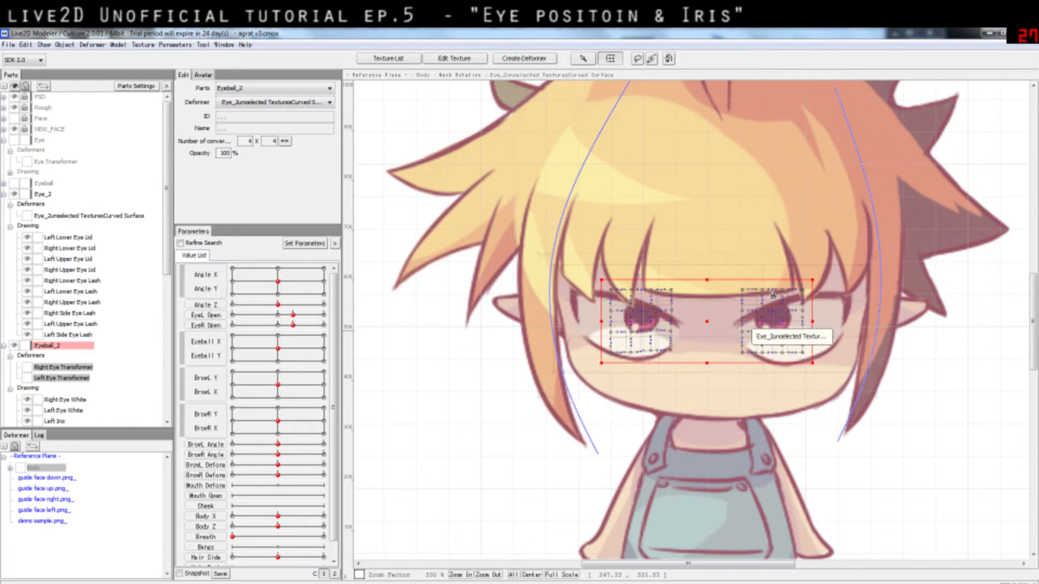
# - Assign Eyeball_2's Left Iris drawing to the Left Eye Transformer [Eyeball_2] deformer
pyautogui.click(74, 399)
pyautogui.scroll(-2, 74, 395)
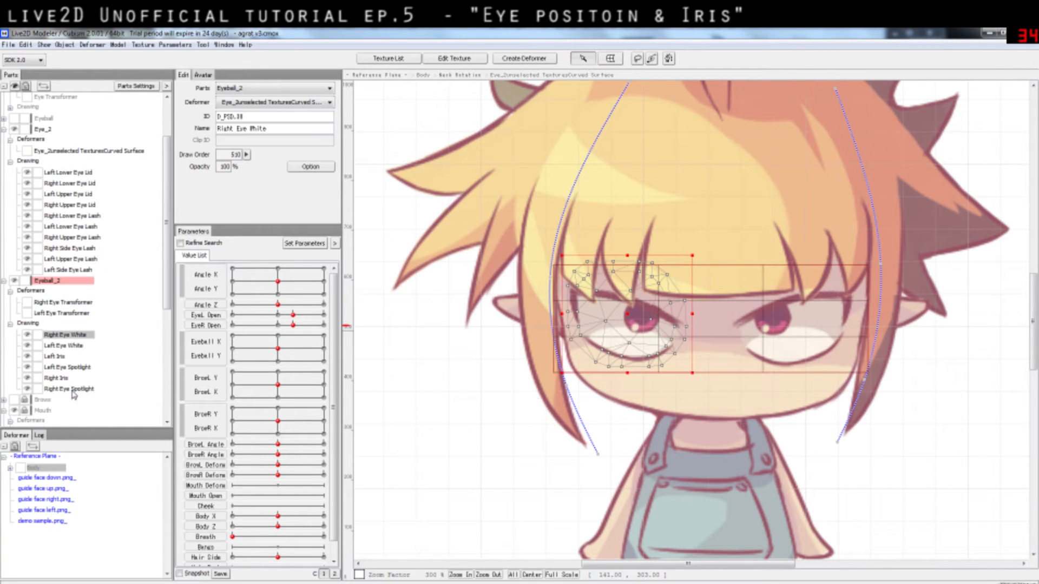
pyautogui.click(66, 357)
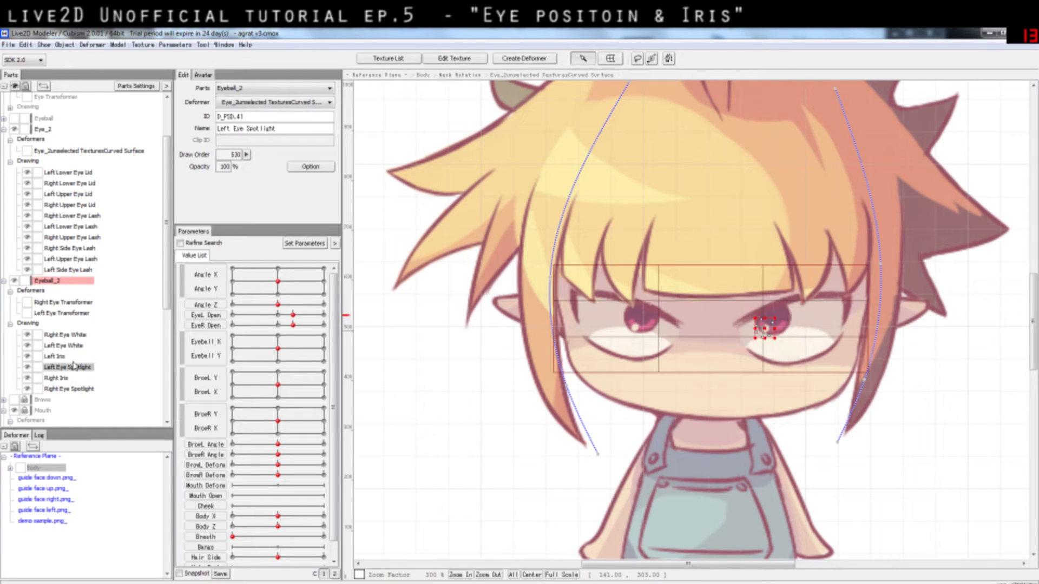
pyautogui.keyDown('ctrl'); pyautogui.click(63, 380); pyautogui.keyUp('ctrl')
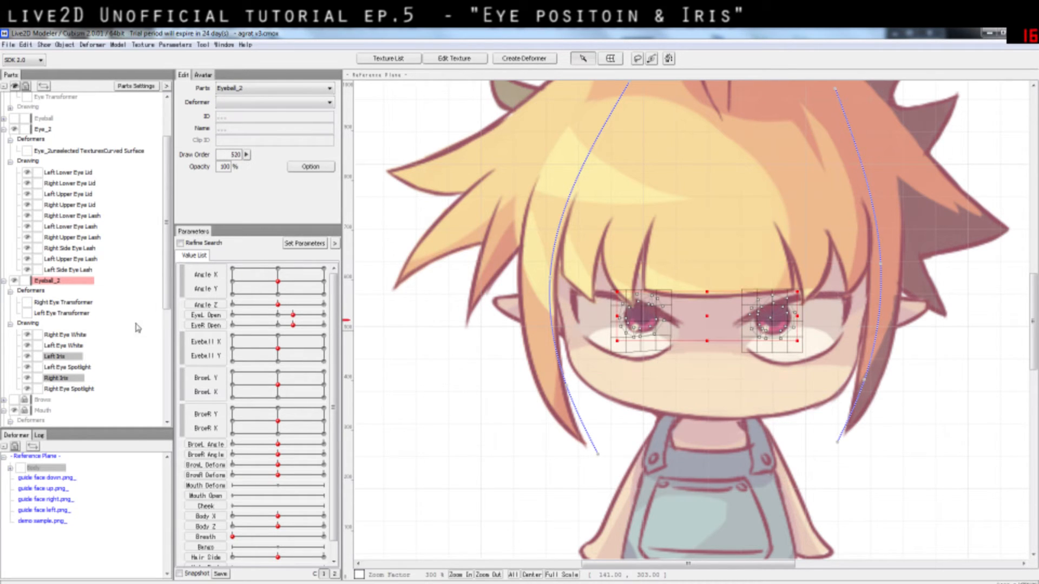
pyautogui.click(280, 104)
pyautogui.click(63, 339)
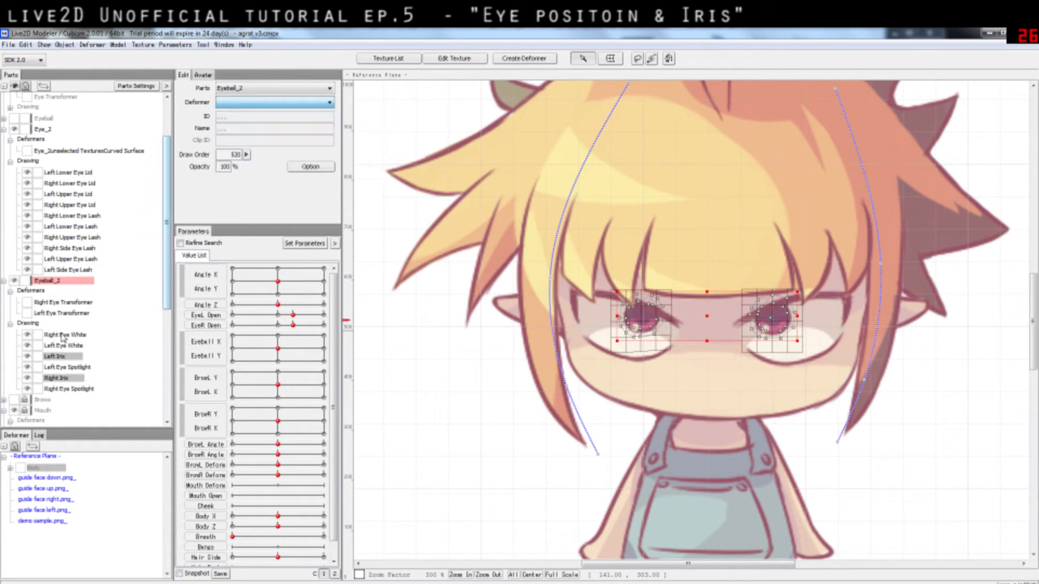
pyautogui.click(61, 360)
pyautogui.click(280, 104)
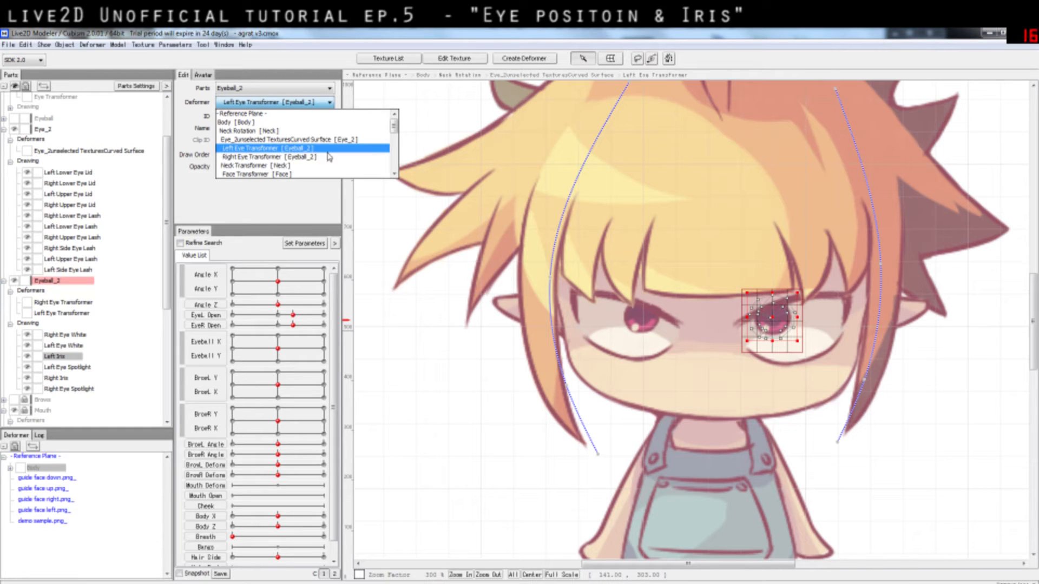
pyautogui.click(262, 151)
# - Assign Eyeball_2's Right Iris drawing to the Right Eye Transformer [Eyeball_2] deformer
pyautogui.scroll(1, 79, 373)
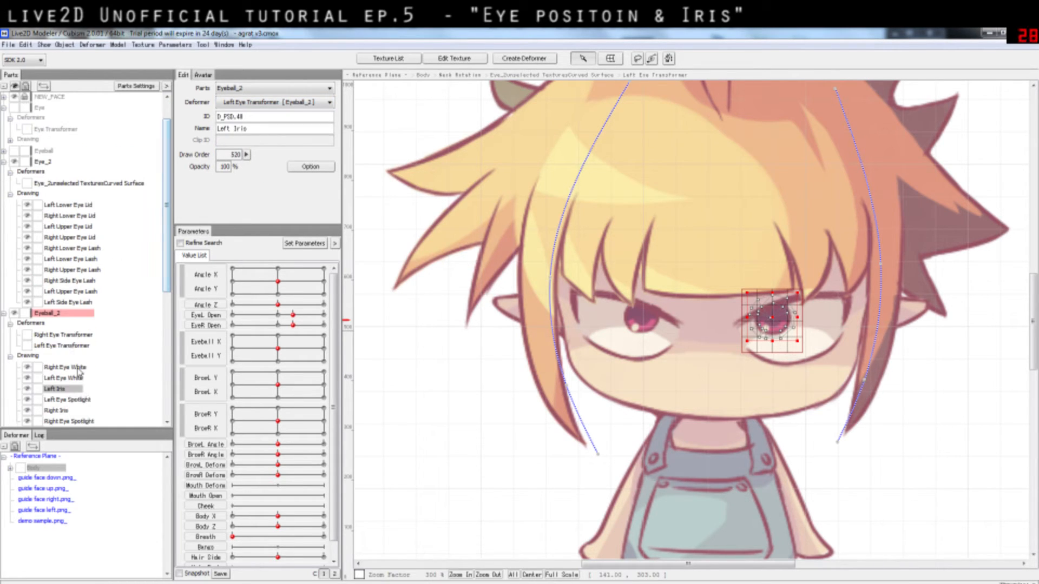
pyautogui.click(66, 411)
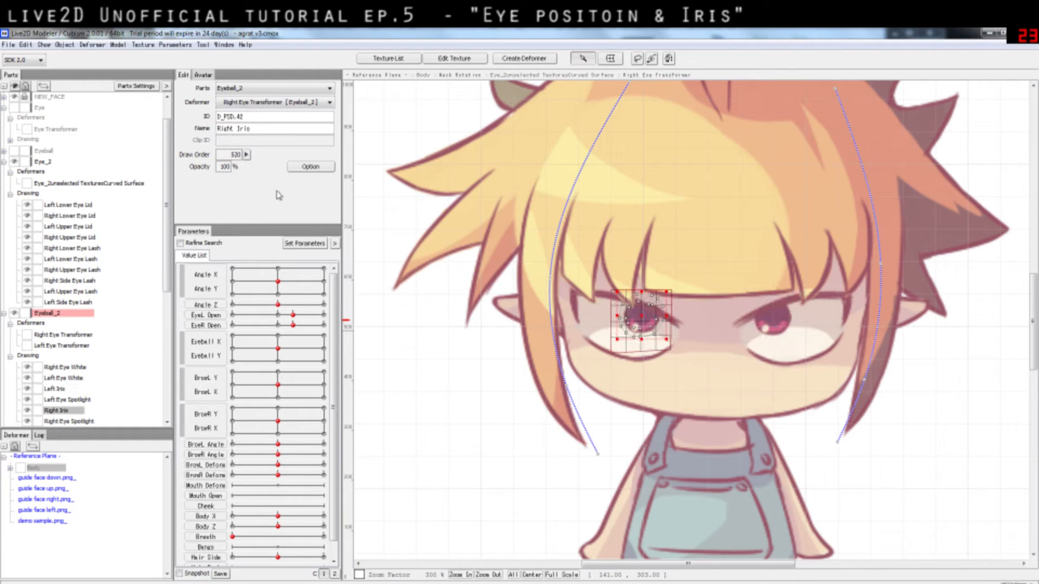
pyautogui.click(298, 103)
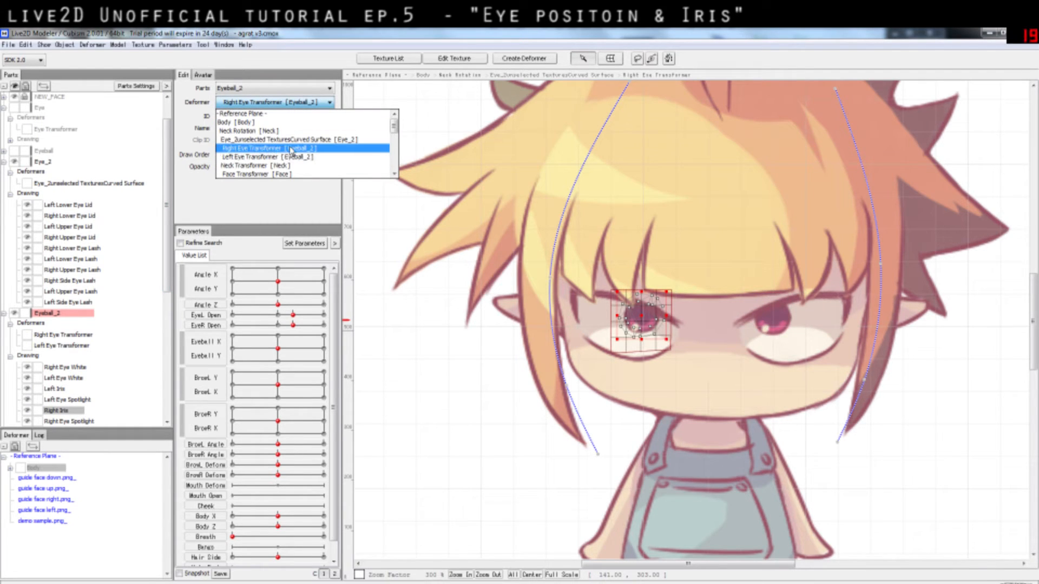
pyautogui.click(292, 149)
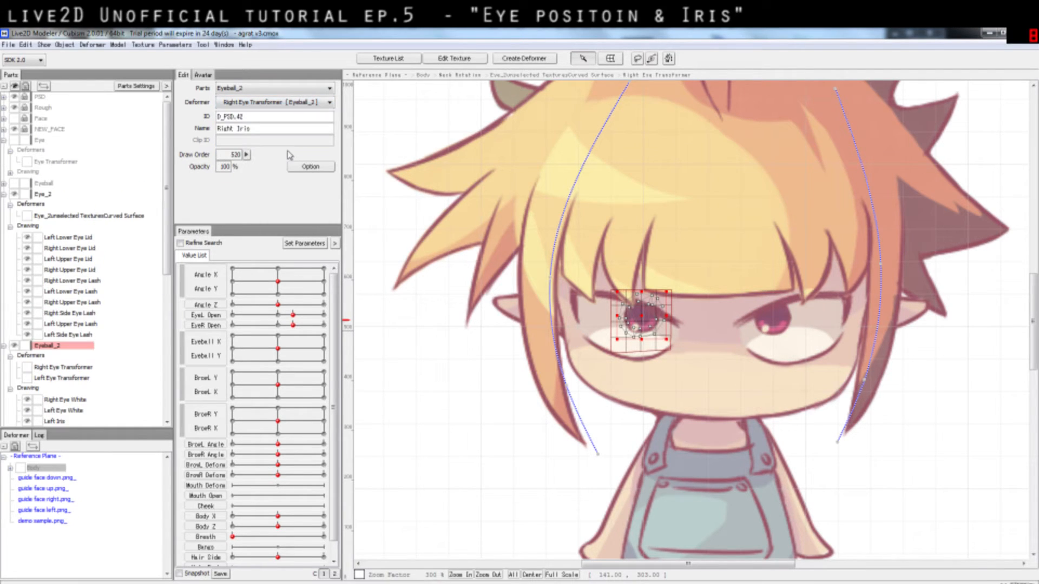
# - Examine the Right Eye Transformer and Left Eye Transformer grids around the irises and check their shared parent deformer
pyautogui.click(67, 368)
pyautogui.moveTo(650, 321); pyautogui.dragTo(667, 306)
pyautogui.moveTo(602, 321); pyautogui.dragTo(570, 349)
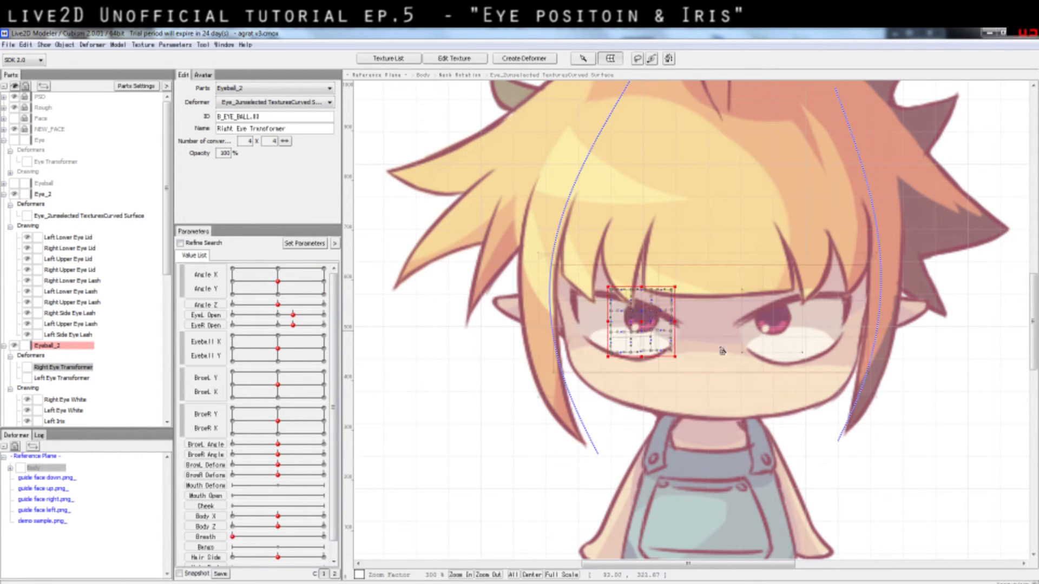
pyautogui.click(775, 323)
pyautogui.click(774, 323)
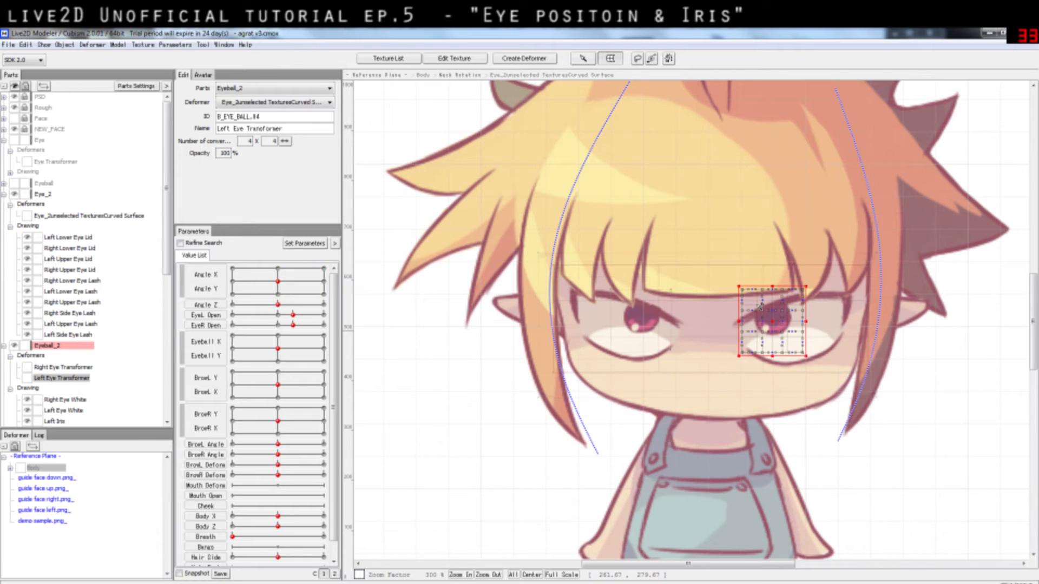
pyautogui.moveTo(774, 323)
pyautogui.mouseDown()
pyautogui.moveTo(779, 317)
pyautogui.moveTo(762, 339)
pyautogui.moveTo(796, 321)
pyautogui.moveTo(779, 331)
pyautogui.moveTo(781, 321)
pyautogui.mouseUp()
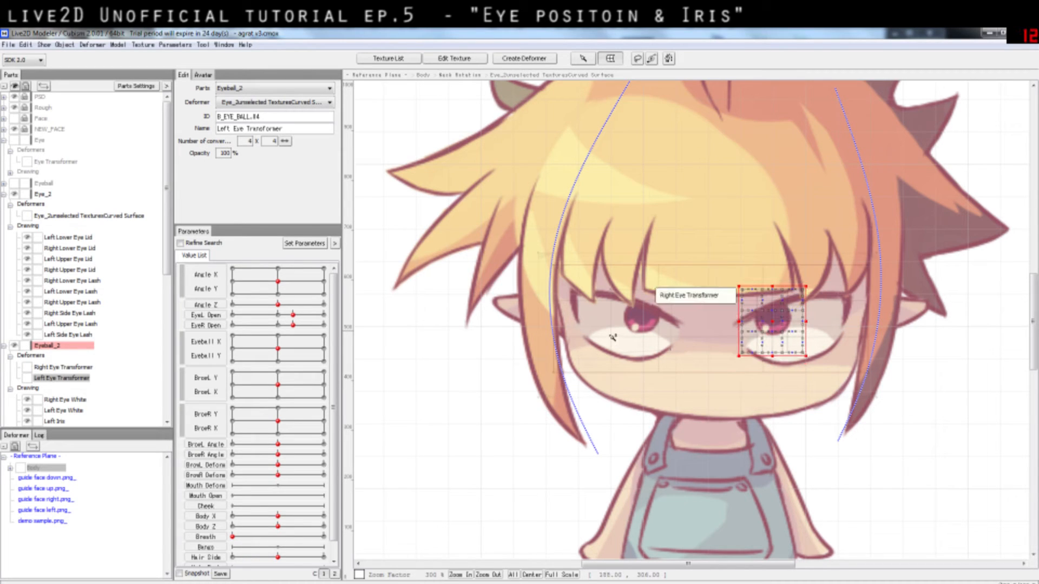
pyautogui.keyDown('ctrl'); pyautogui.click(65, 378); pyautogui.keyUp('ctrl')
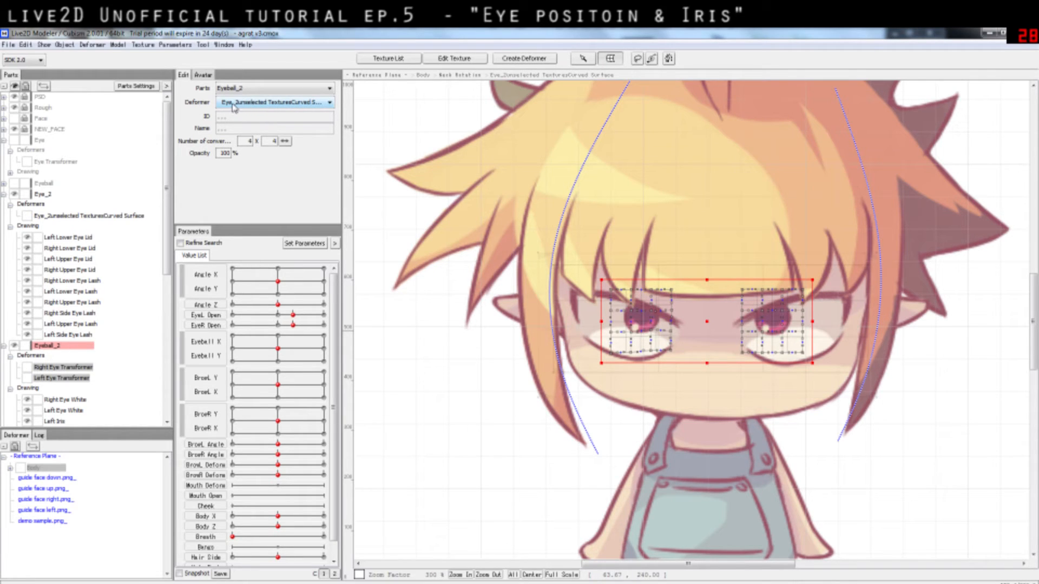
# - Test moving the Eye_2 curved surface deformer down off the face with all attached eye parts, and undo the move
pyautogui.click(124, 215)
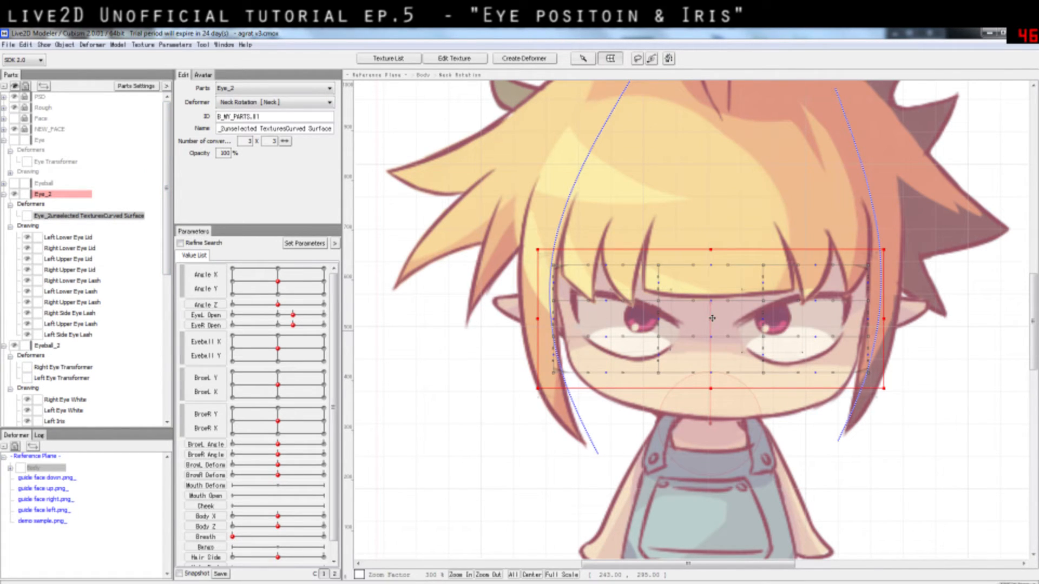
pyautogui.moveTo(712, 318); pyautogui.dragTo(575, 487)
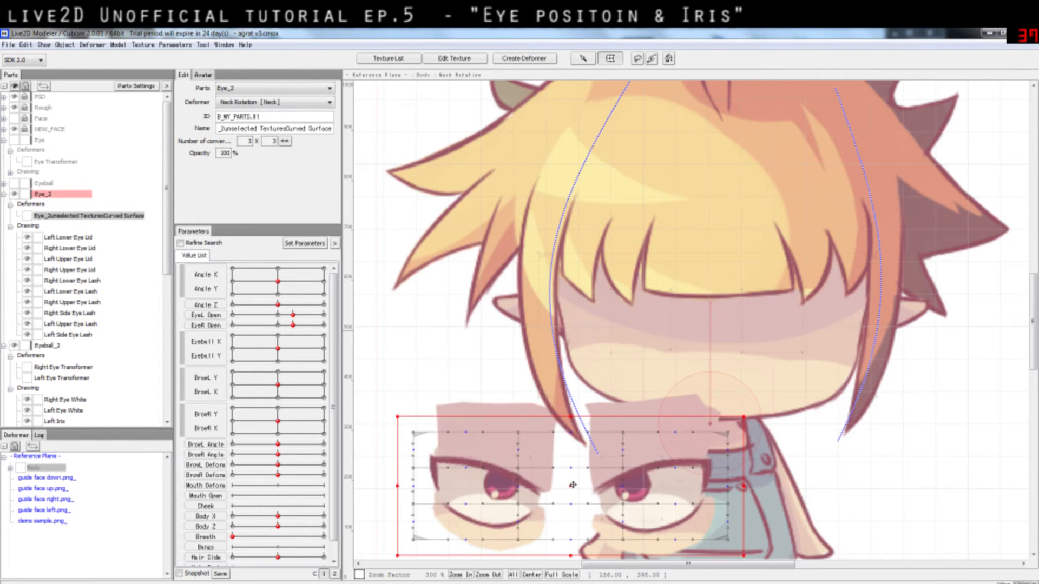
pyautogui.hotkey('ctrl', 'z')
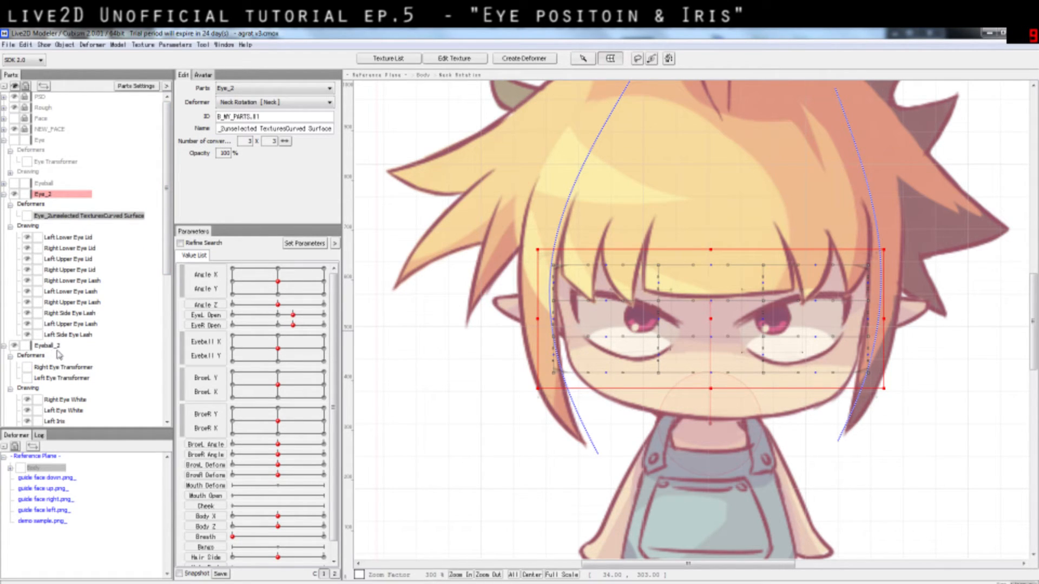
pyautogui.click(392, 364)
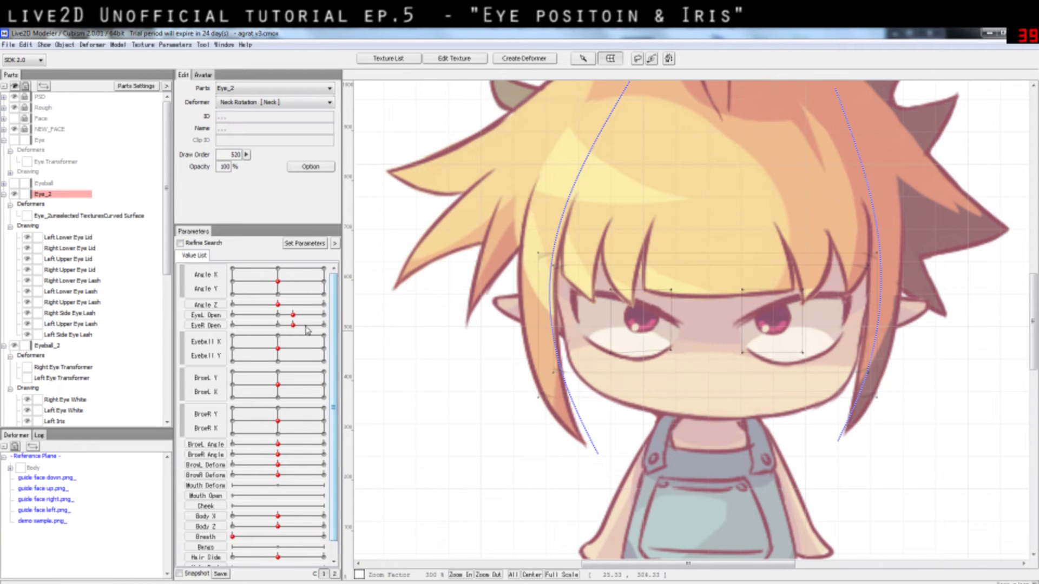
# - Compare the original Eye Transformer with the Right Eye Transformer, and check the Eyeball X/Y and Angle X/Y parameters
pyautogui.click(588, 305)
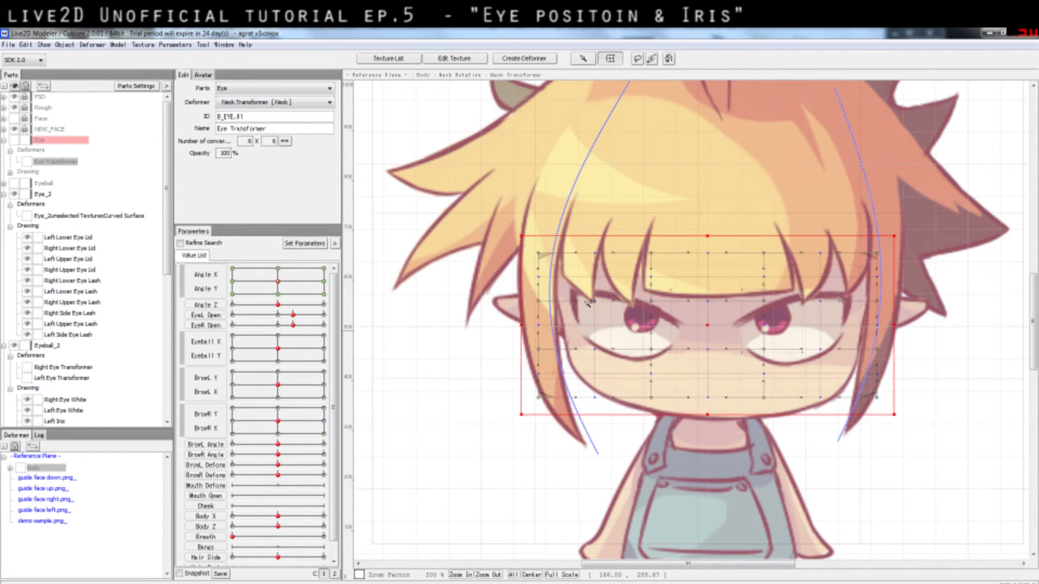
pyautogui.click(623, 304)
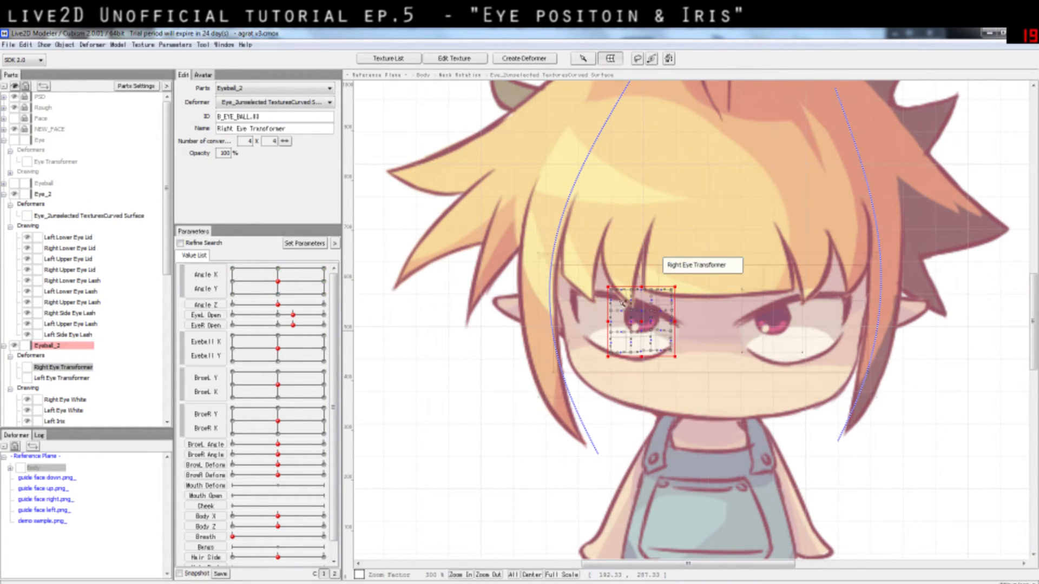
pyautogui.click(601, 300)
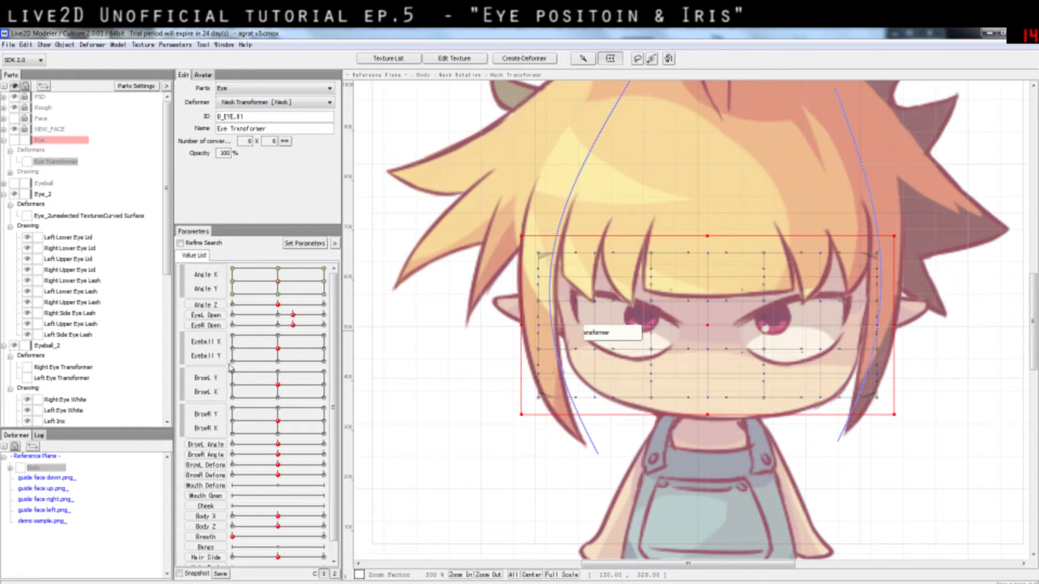
pyautogui.moveTo(278, 349); pyautogui.dragTo(278, 349)
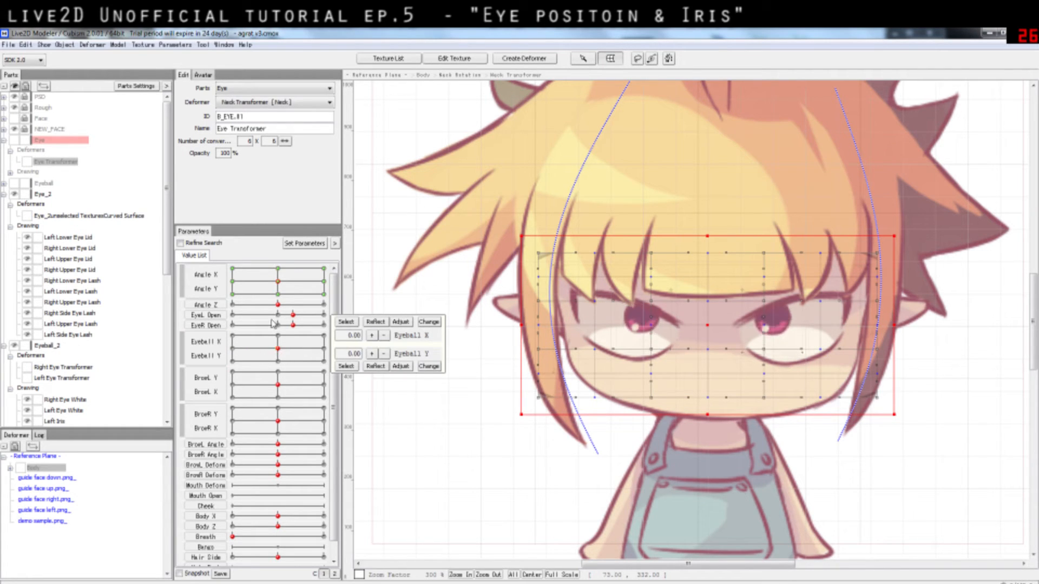
pyautogui.moveTo(278, 281)
pyautogui.mouseDown()
pyautogui.moveTo(242, 277)
pyautogui.moveTo(260, 286)
pyautogui.moveTo(296, 276)
pyautogui.moveTo(237, 275)
pyautogui.moveTo(318, 278)
pyautogui.moveTo(259, 288)
pyautogui.moveTo(270, 300)
pyautogui.moveTo(260, 274)
pyautogui.moveTo(278, 281)
pyautogui.mouseUp()
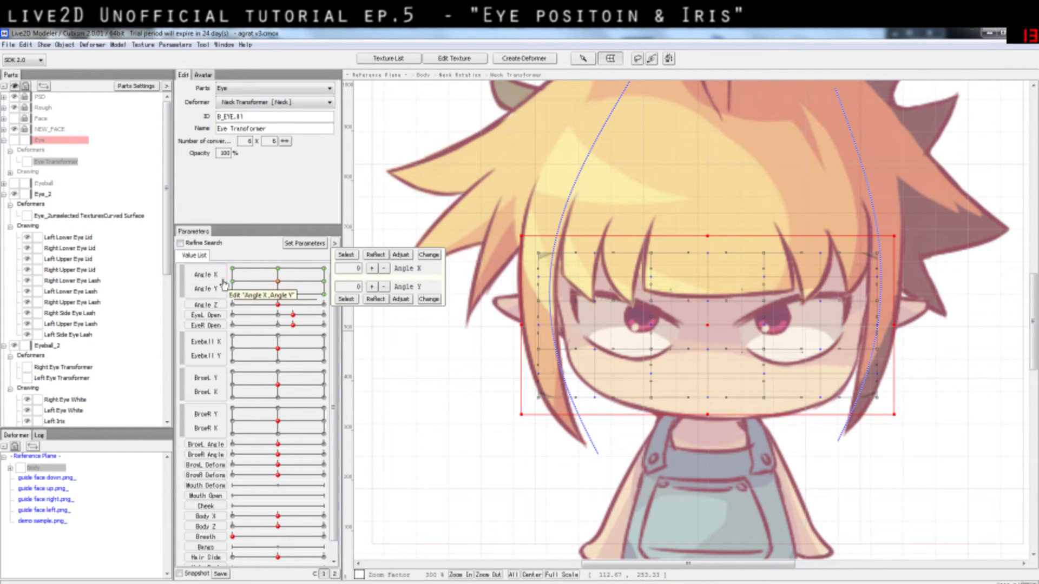
# - View the Angle X key settings for the Eye_2unselected TexturesCurved Surface deformer
pyautogui.click(90, 216)
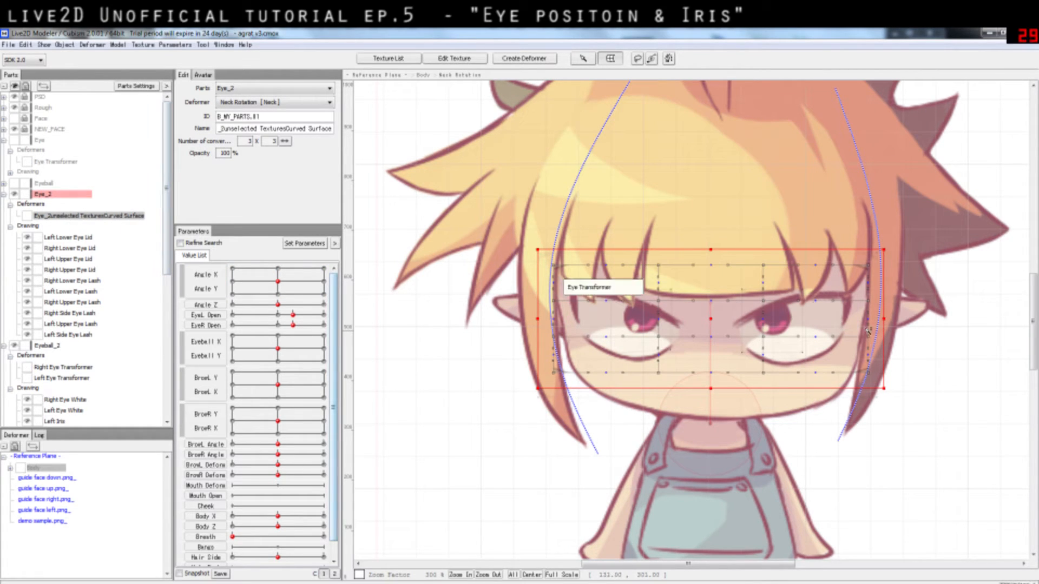
pyautogui.doubleClick(212, 277)
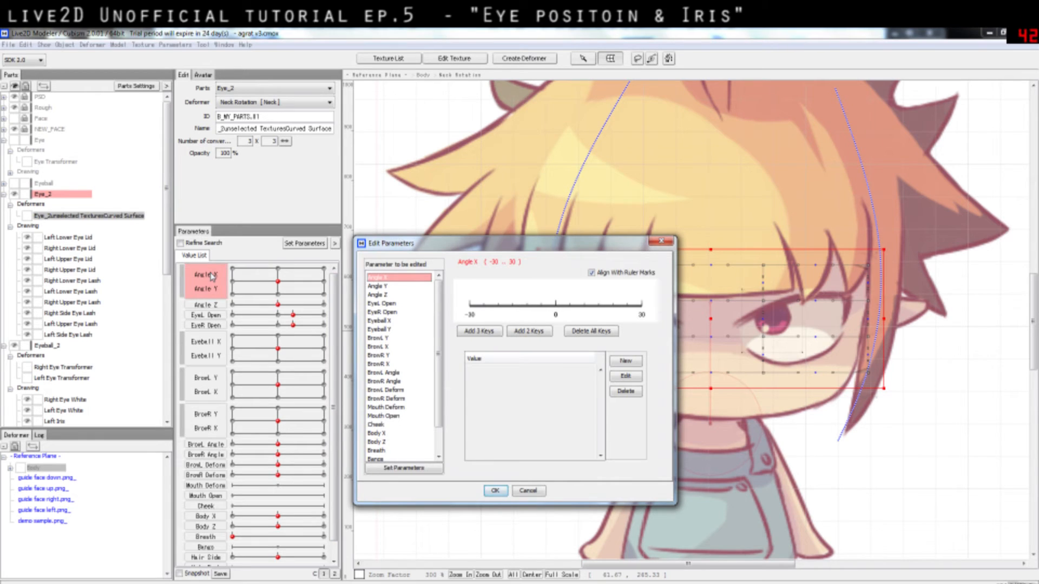
pyautogui.click(537, 496)
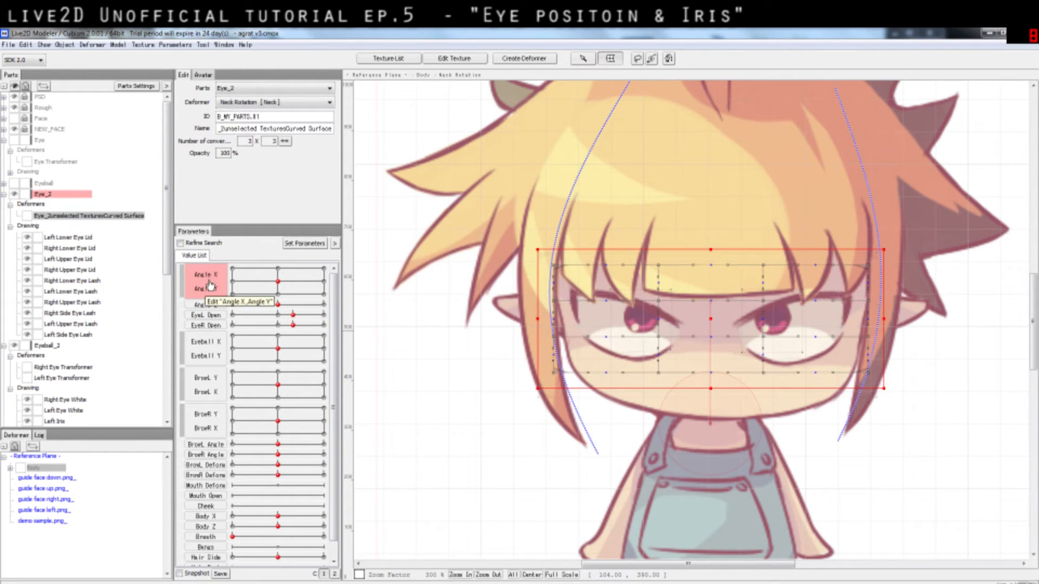
# - Demonstrate unlinking the Angle X and Angle Y parameters and linking them again
pyautogui.click(182, 276)
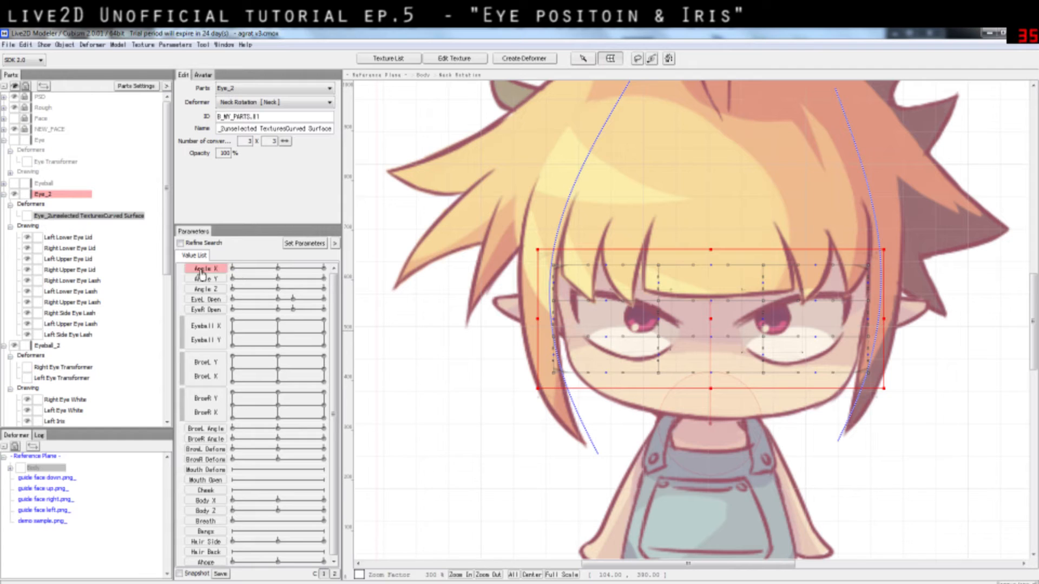
pyautogui.click(182, 274)
pyautogui.click(182, 275)
pyautogui.click(182, 276)
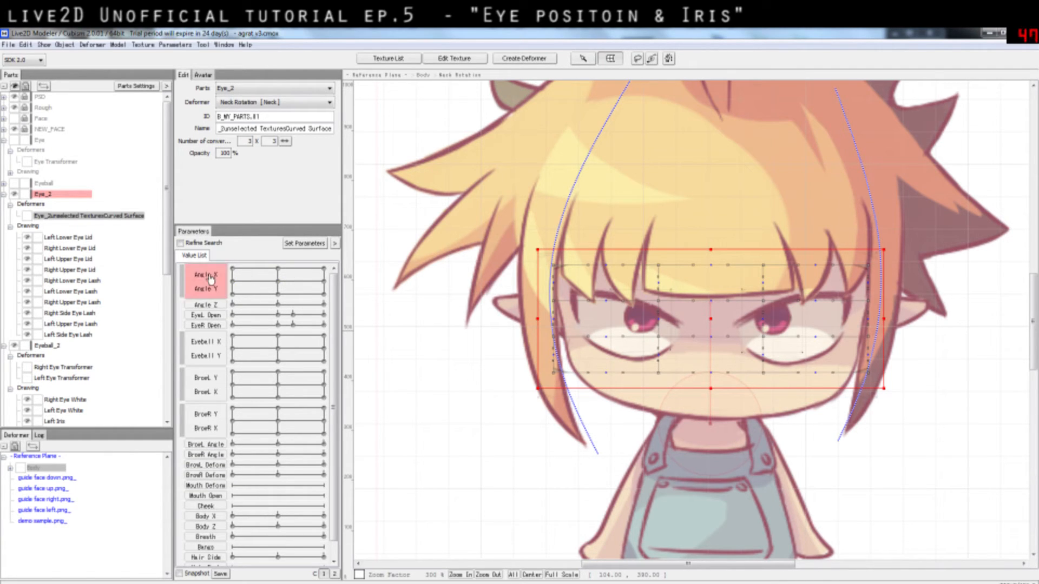
# - Demonstrate unlinking Angle X from Angle Y and linking Angle Y with Angle Z, and restore the Angle X/Angle Y pair
pyautogui.click(278, 294)
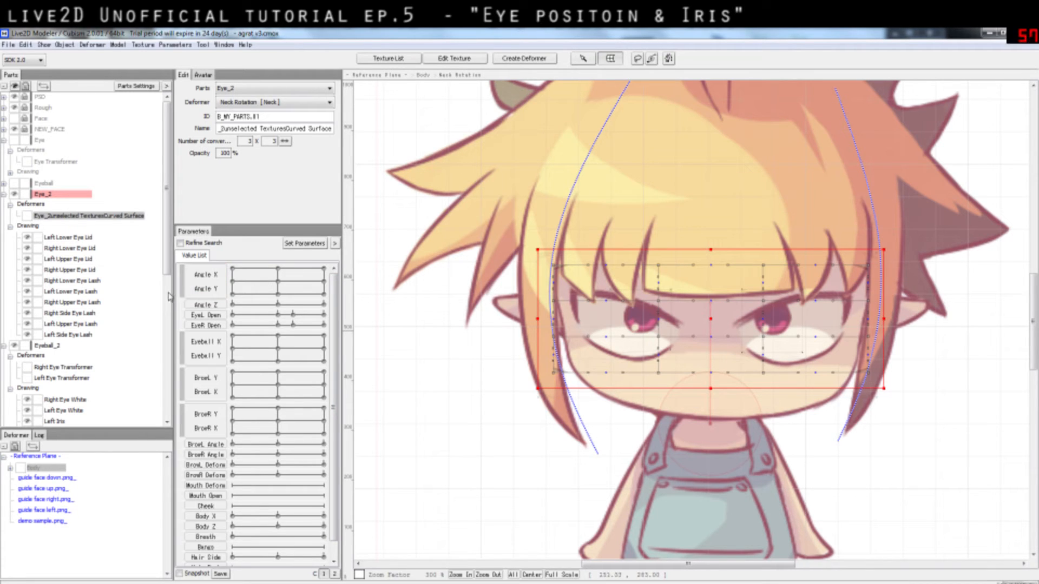
pyautogui.click(182, 280)
pyautogui.click(182, 281)
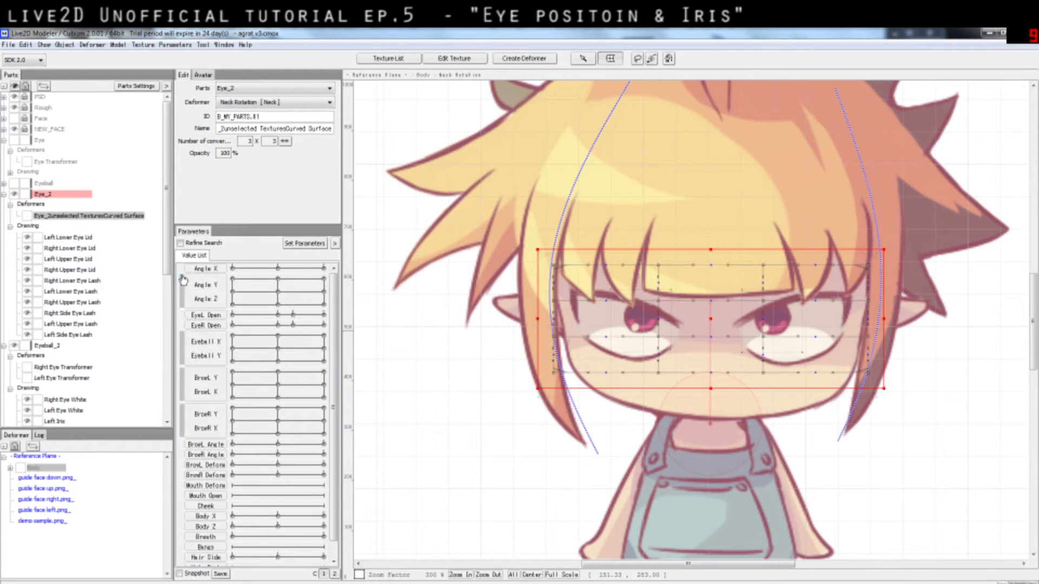
pyautogui.click(183, 291)
pyautogui.click(183, 274)
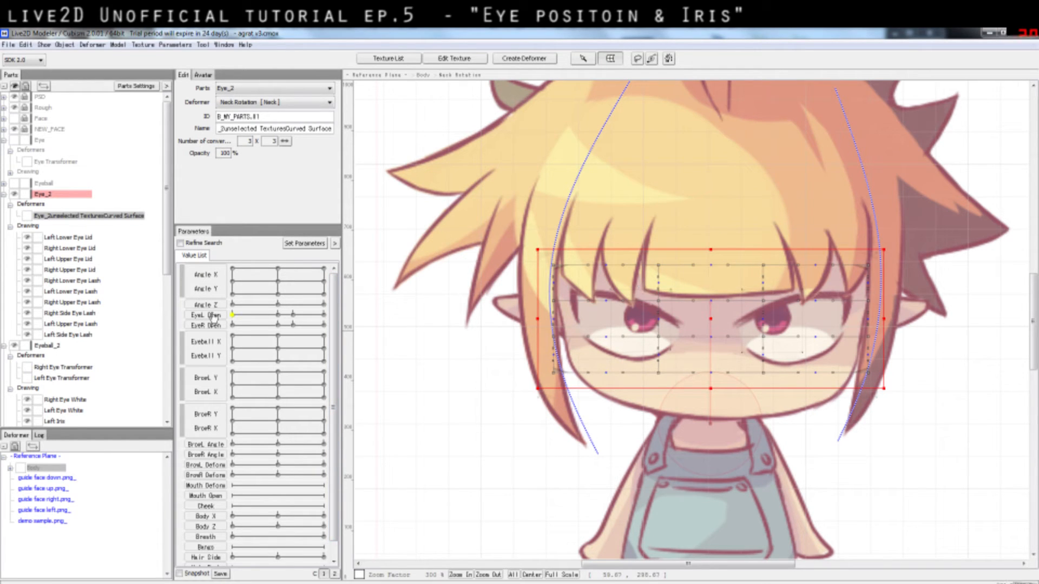
pyautogui.click(183, 275)
pyautogui.click(183, 275)
# - Test the head movement with Angle X and Angle Y linked and then unlinked, and link the two parameters again
pyautogui.moveTo(276, 282)
pyautogui.mouseDown()
pyautogui.moveTo(260, 289)
pyautogui.moveTo(303, 286)
pyautogui.moveTo(263, 280)
pyautogui.moveTo(301, 284)
pyautogui.moveTo(277, 282)
pyautogui.mouseUp()
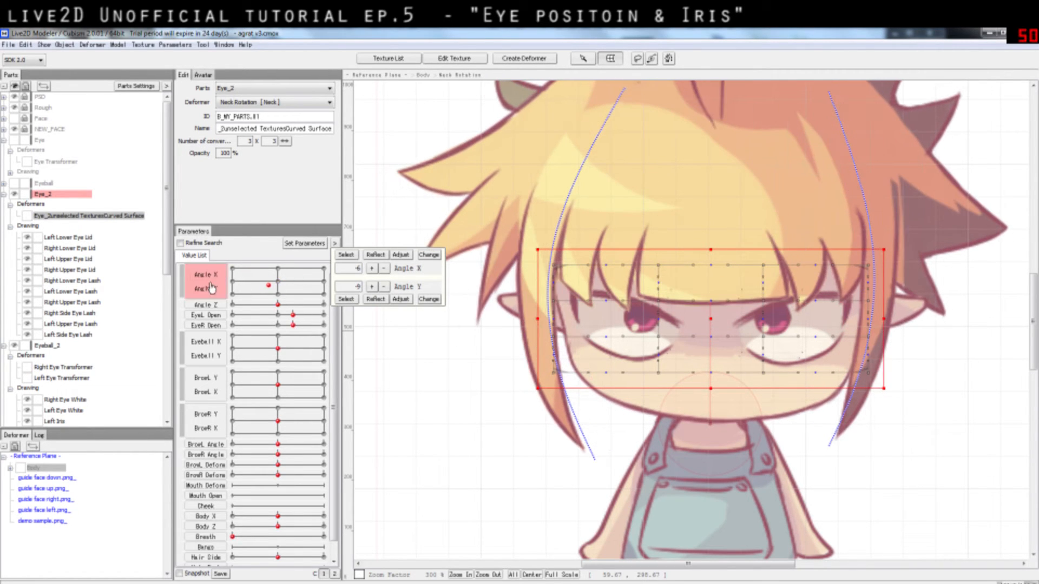
pyautogui.click(182, 274)
pyautogui.click(259, 270)
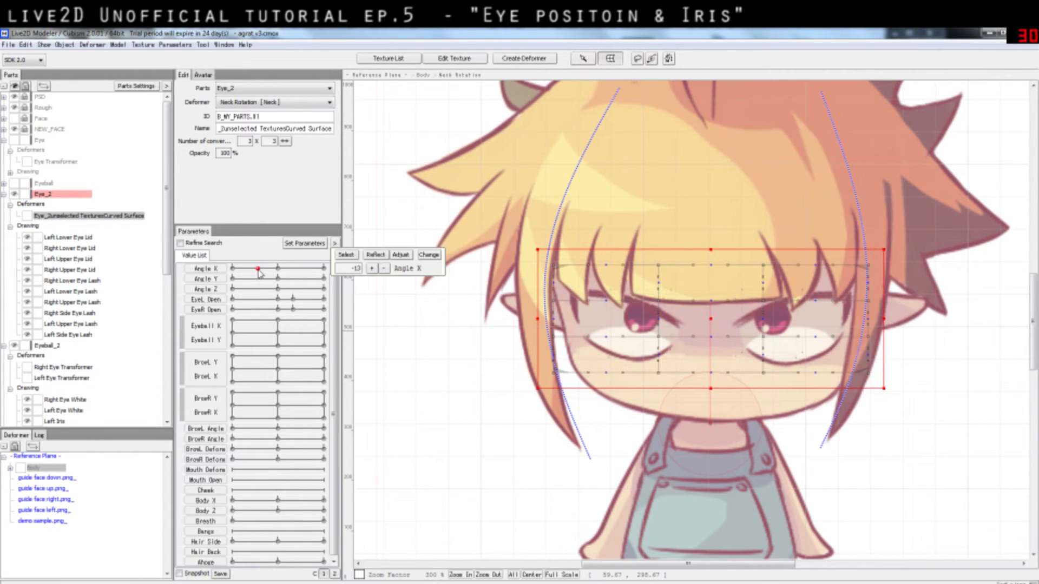
pyautogui.click(292, 281)
pyautogui.click(183, 275)
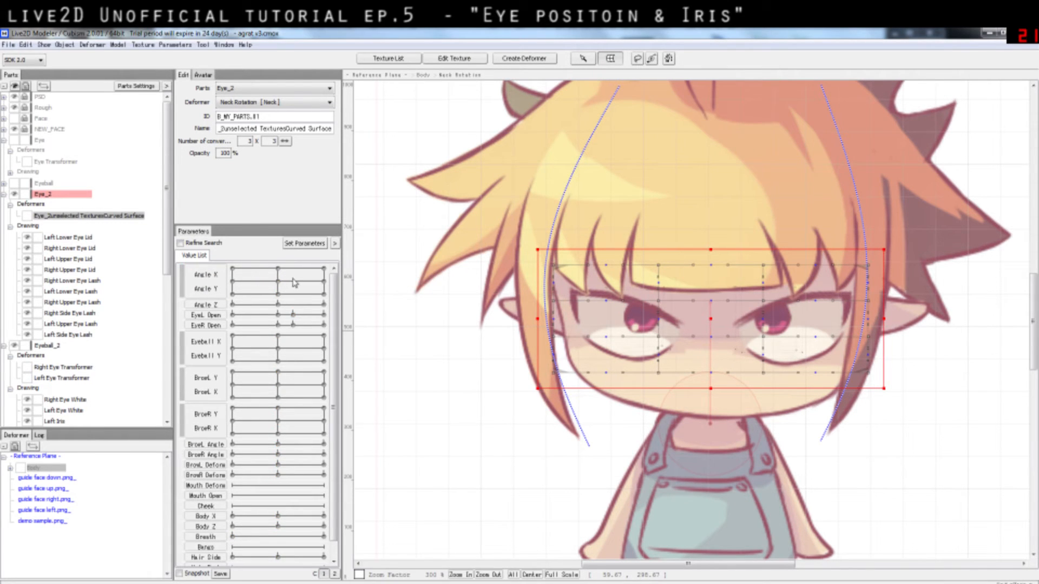
pyautogui.moveTo(294, 282)
pyautogui.mouseDown()
pyautogui.moveTo(272, 289)
pyautogui.moveTo(277, 280)
pyautogui.mouseUp()
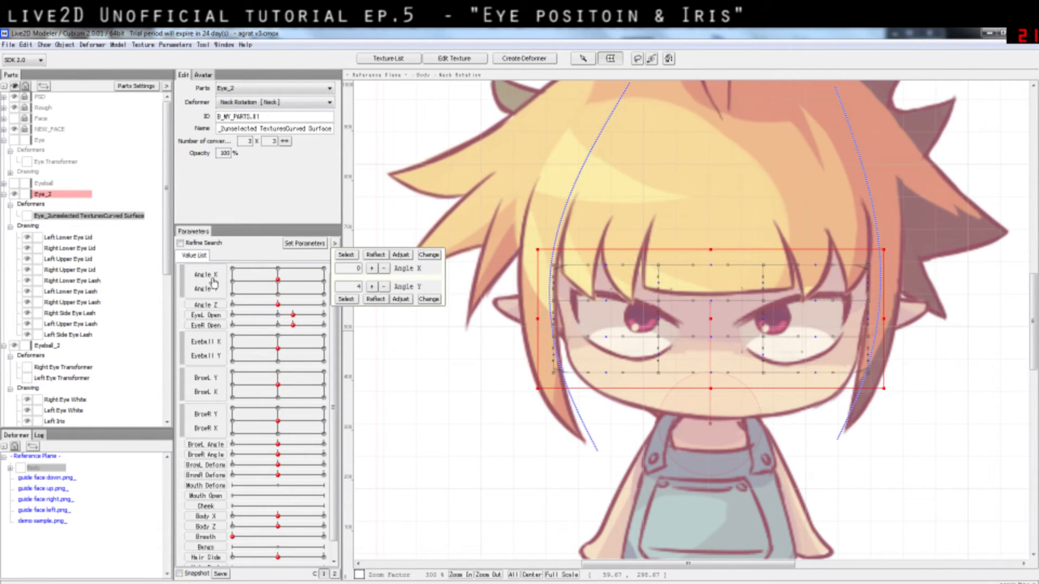
pyautogui.click(182, 275)
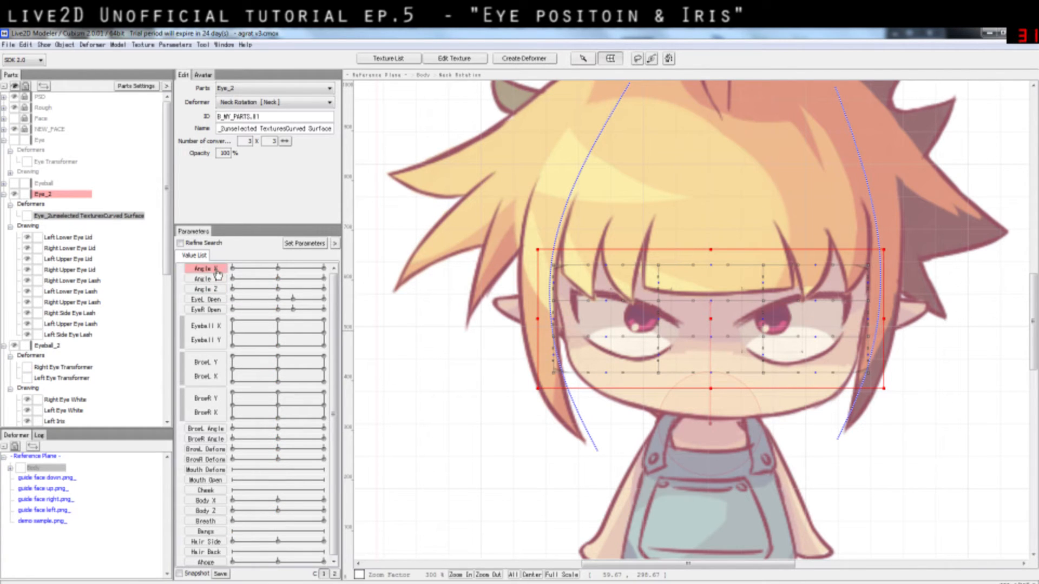
pyautogui.click(183, 269)
# - Open the parameter key settings for the Eye_2 curved surface deformer and select both Angle X and Angle Y for editing
pyautogui.doubleClick(206, 276)
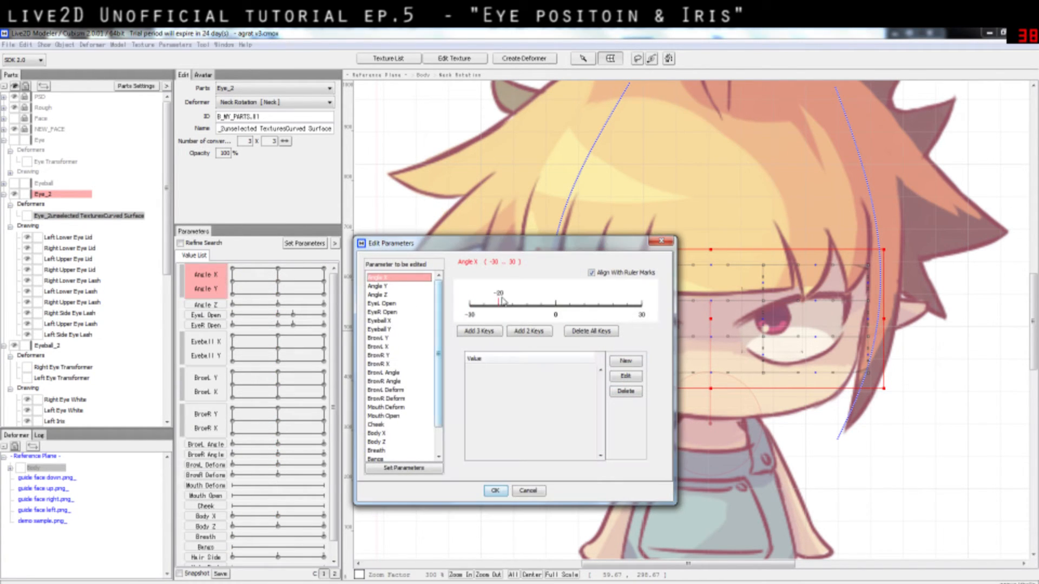
pyautogui.click(398, 287)
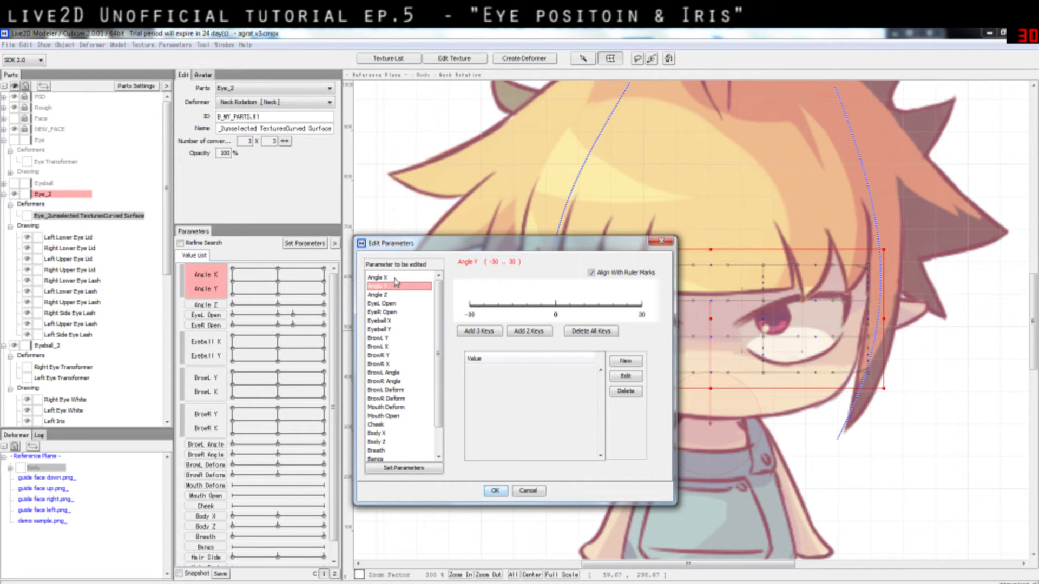
pyautogui.keyDown('shift'); pyautogui.click(397, 279); pyautogui.keyUp('shift')
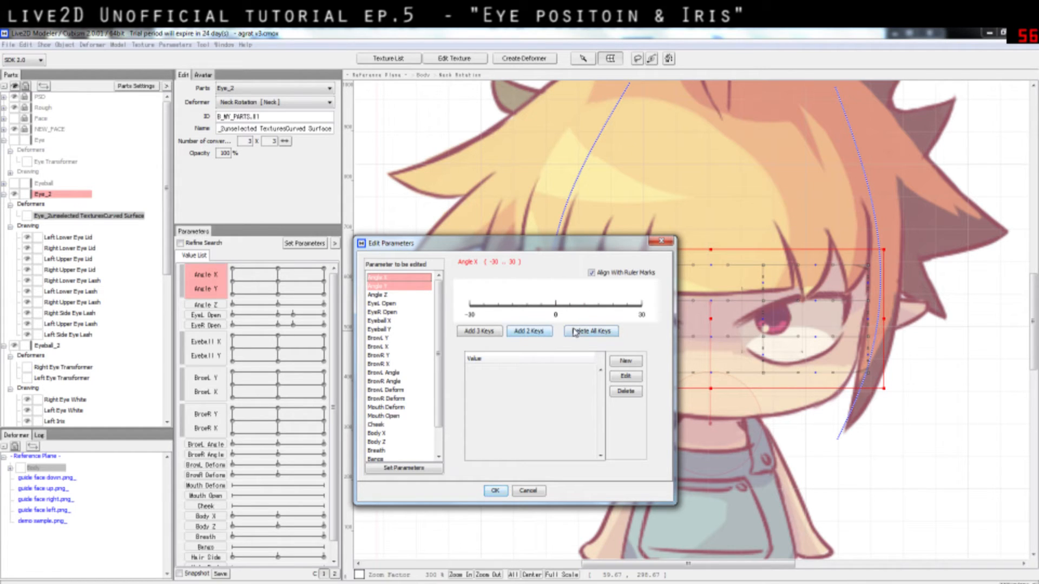
# - Add three keys at -30, 0 and 30 on Angle X for the Eye_2 curved surface deformer
pyautogui.click(479, 331)
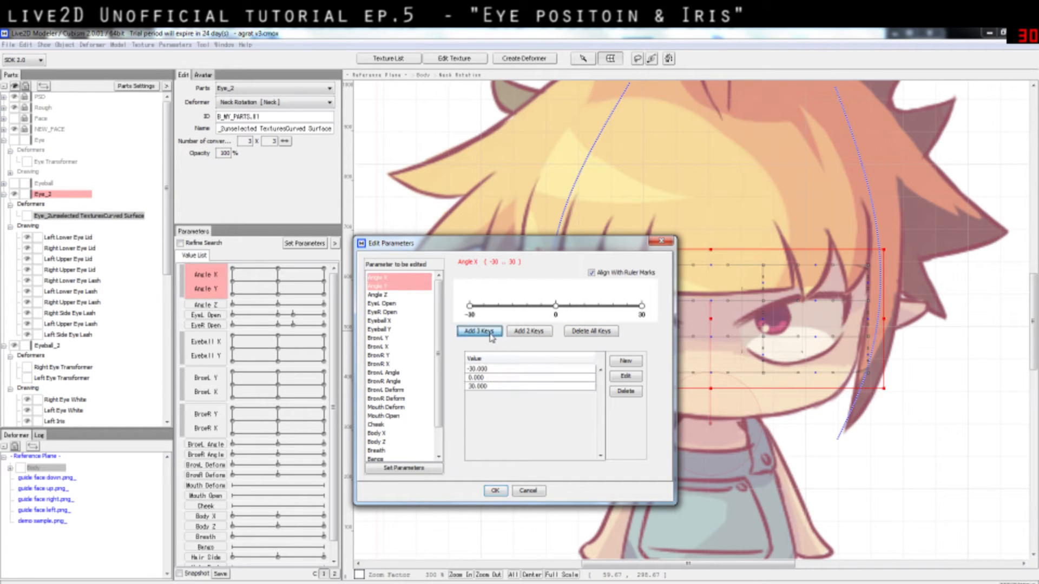
pyautogui.click(499, 491)
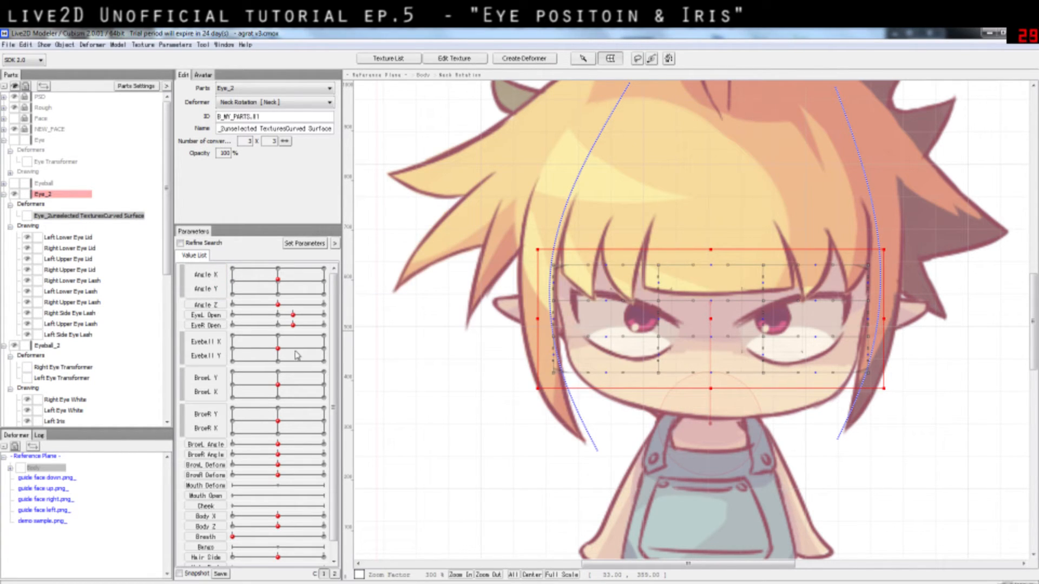
pyautogui.moveTo(277, 289)
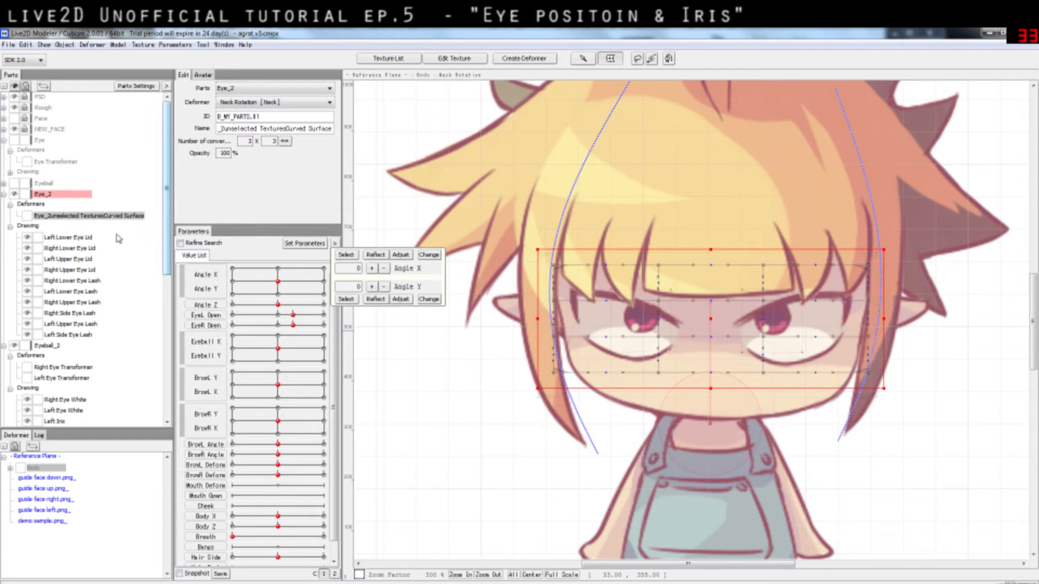
pyautogui.click(217, 278)
pyautogui.doubleClick(217, 277)
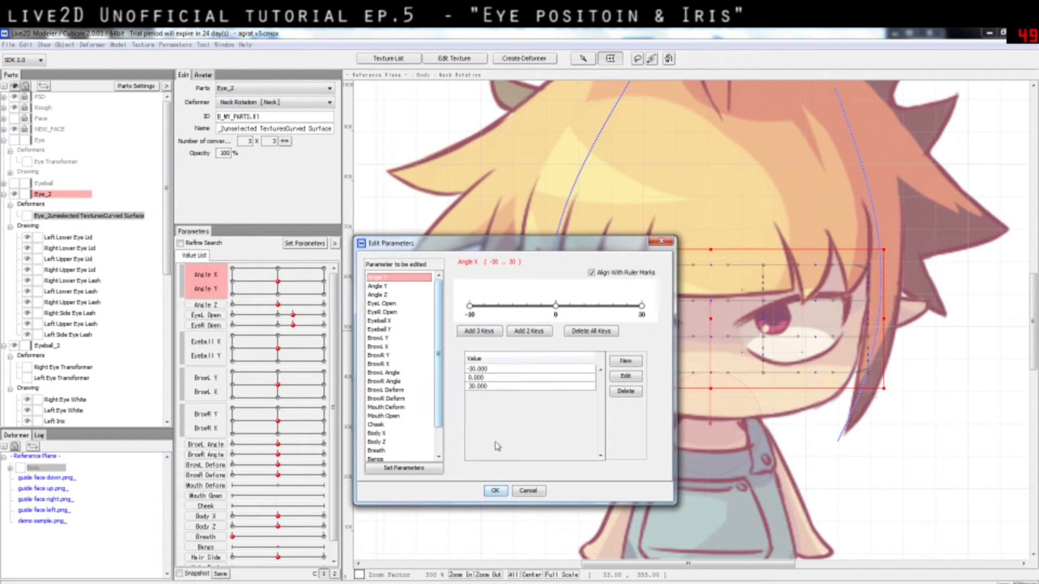
pyautogui.click(540, 494)
# - Add three keys at -30, 0 and 30 on Angle Y for the Eye_2 curved surface deformer
pyautogui.doubleClick(211, 282)
pyautogui.click(415, 286)
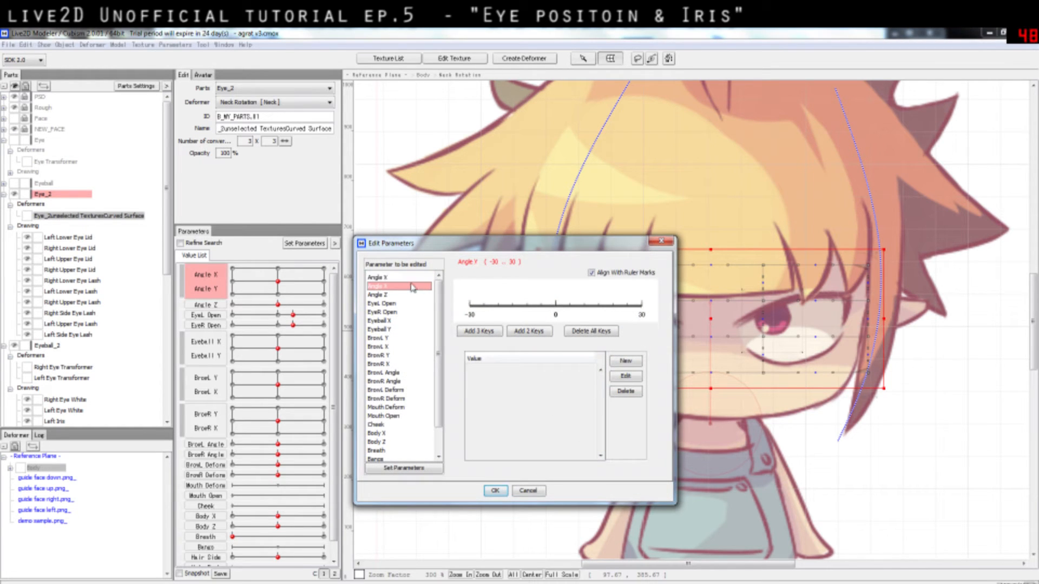
pyautogui.click(411, 278)
pyautogui.click(412, 288)
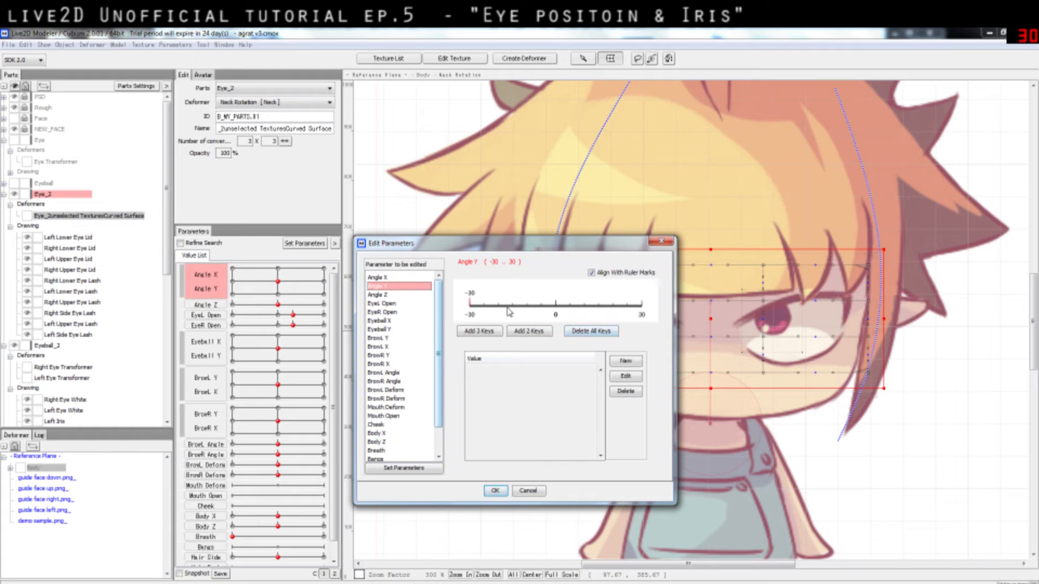
pyautogui.click(391, 279)
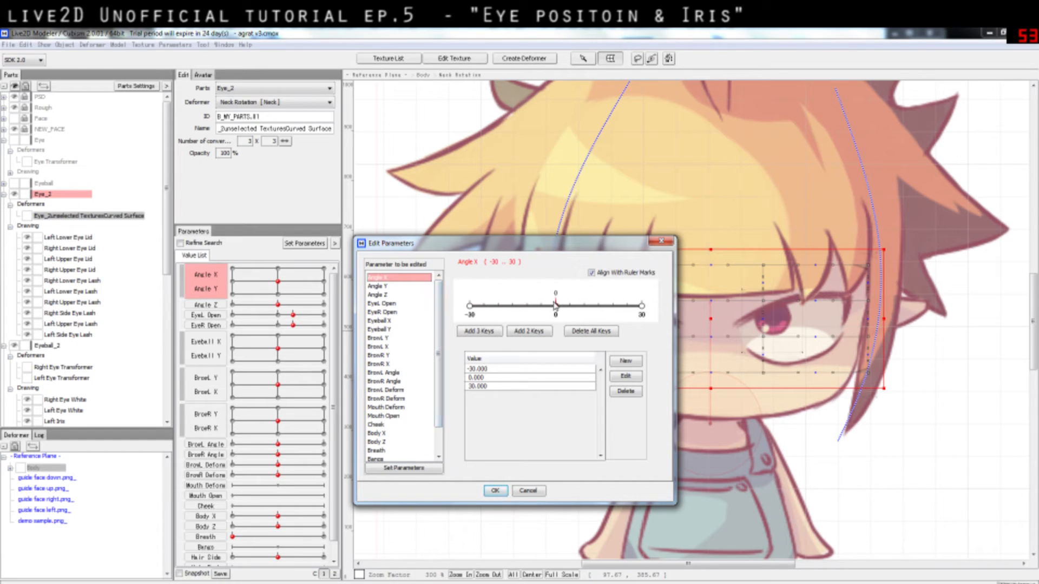
pyautogui.click(407, 287)
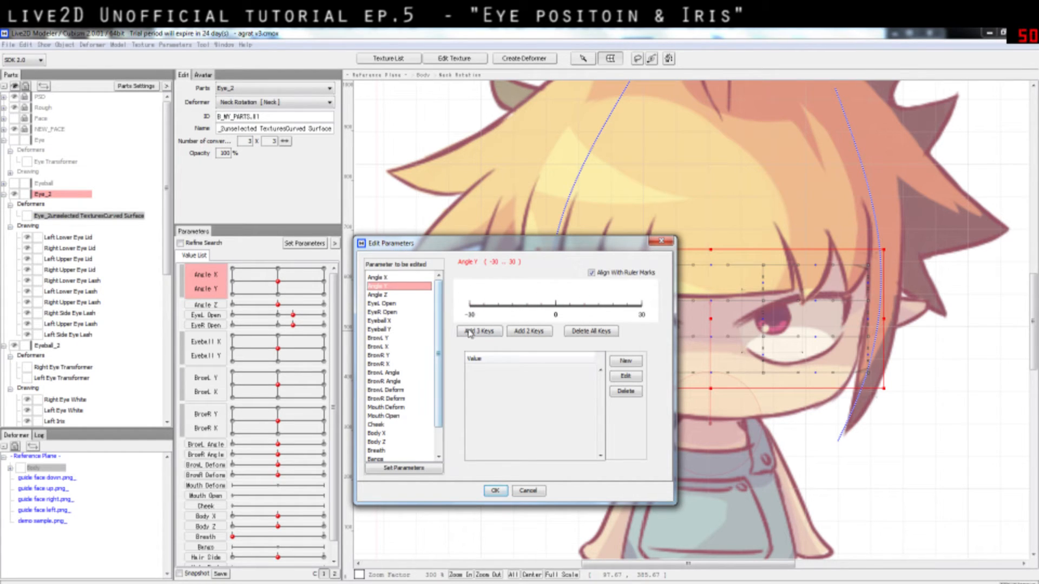
pyautogui.click(479, 331)
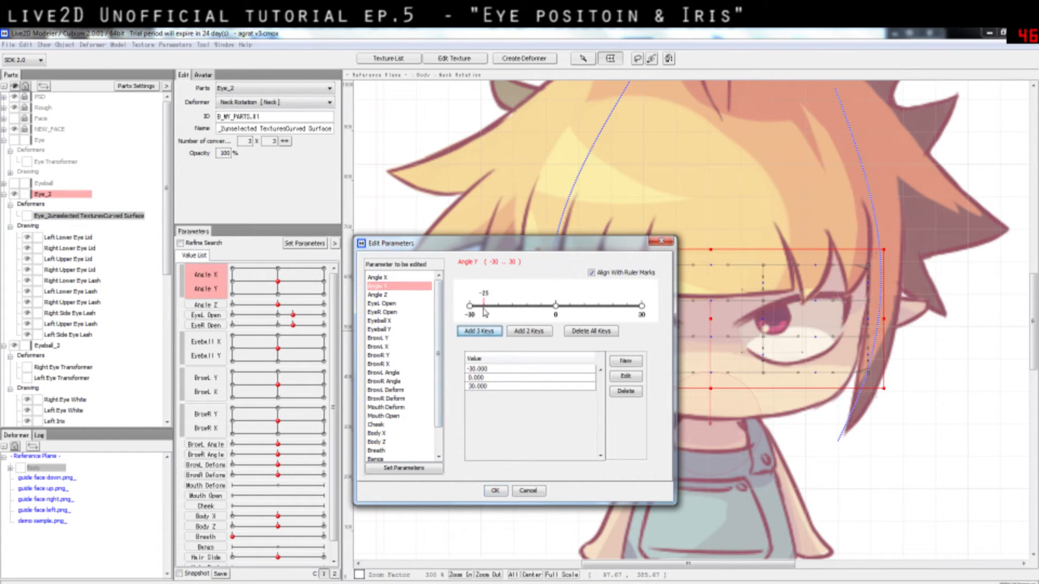
pyautogui.click(495, 490)
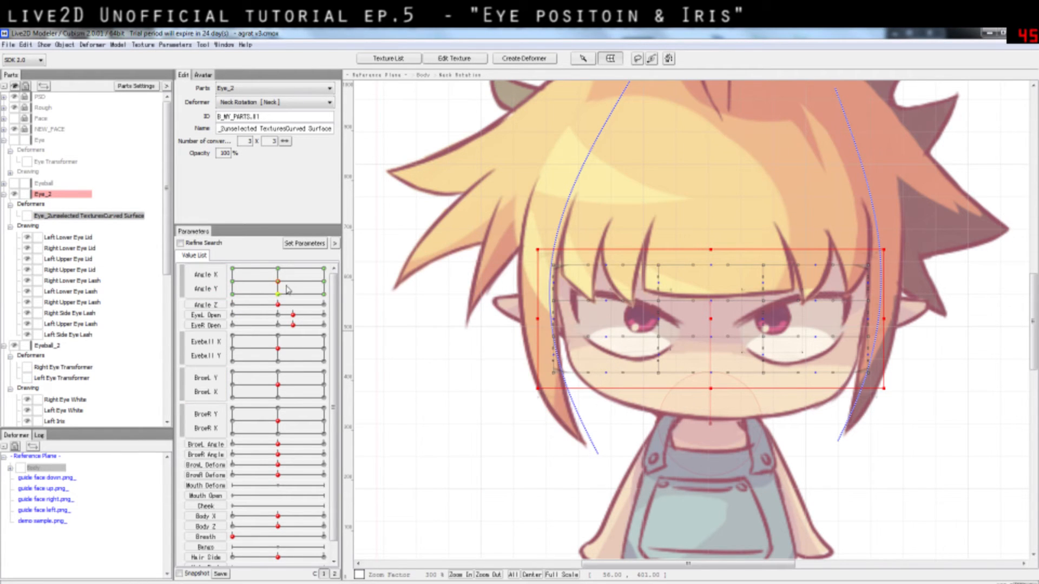
pyautogui.moveTo(283, 290)
pyautogui.mouseDown()
pyautogui.moveTo(253, 270)
pyautogui.moveTo(235, 280)
pyautogui.moveTo(291, 286)
pyautogui.moveTo(280, 282)
pyautogui.mouseUp()
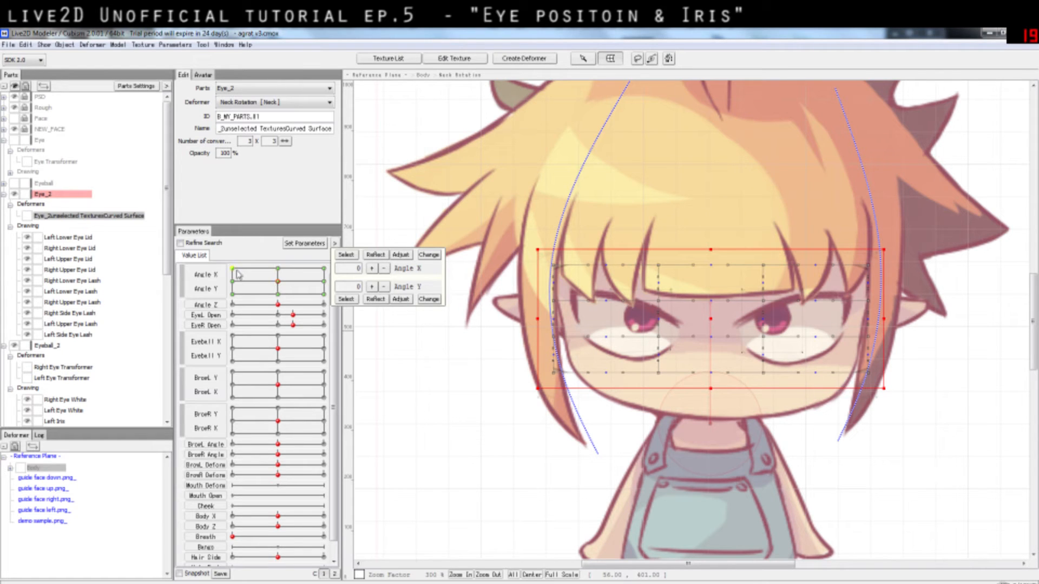
pyautogui.moveTo(250, 278); pyautogui.dragTo(285, 281)
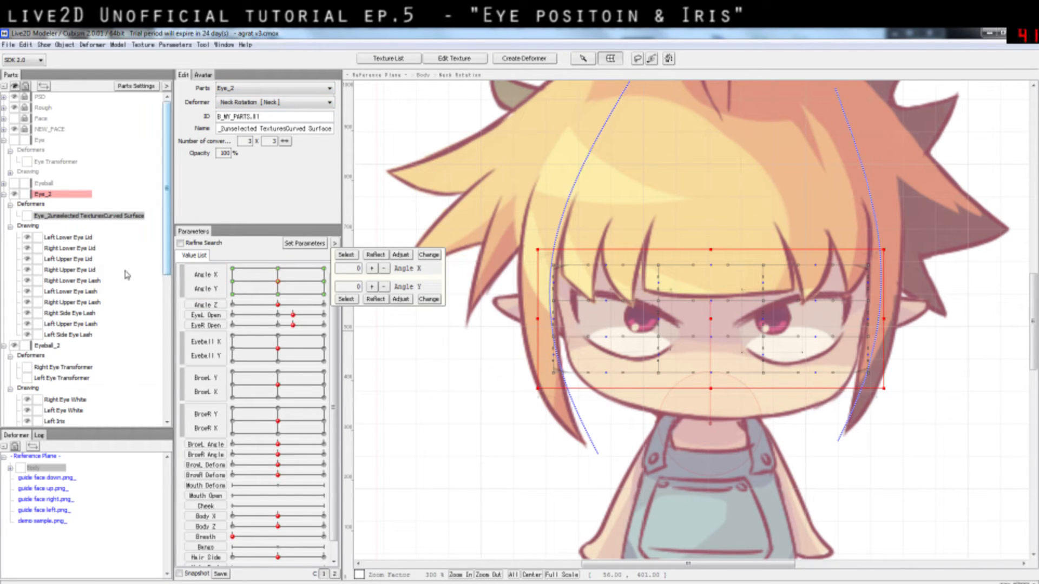
# - Unlock the [Guide Image] part and preview its down, up, right and left face guides one at a time
pyautogui.scroll(-8, 87, 310)
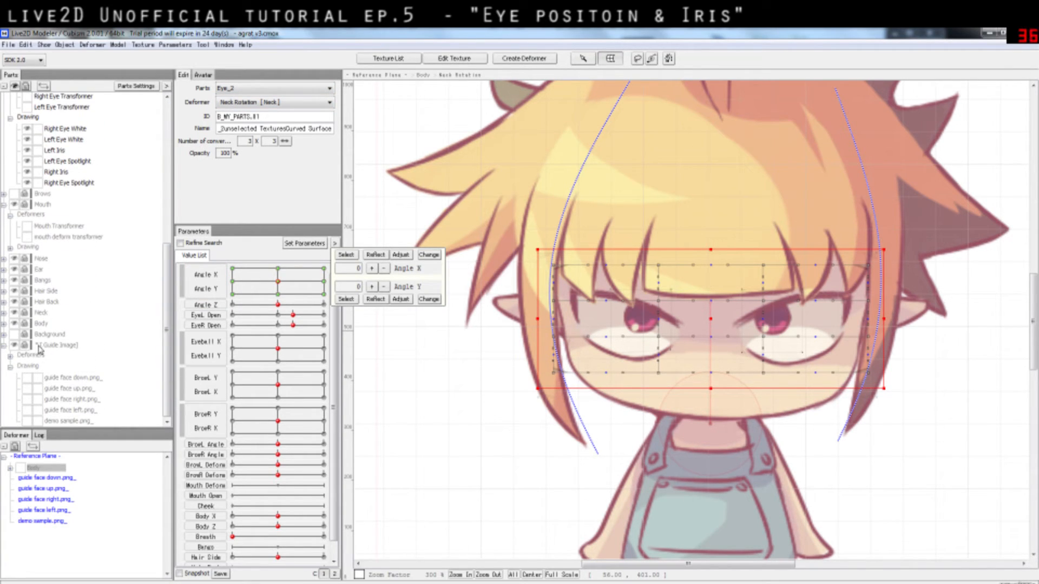
pyautogui.click(27, 347)
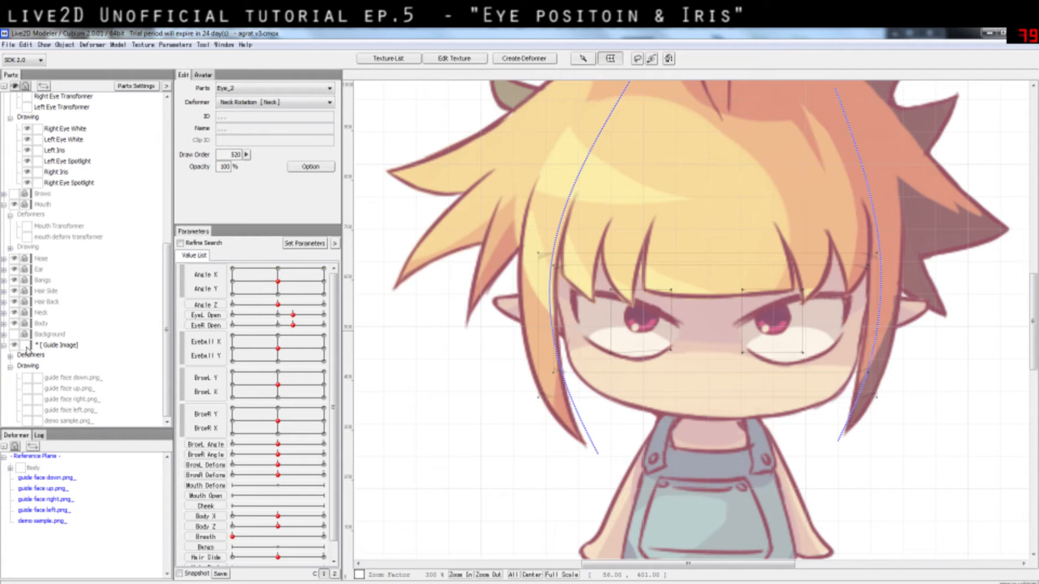
pyautogui.click(27, 379)
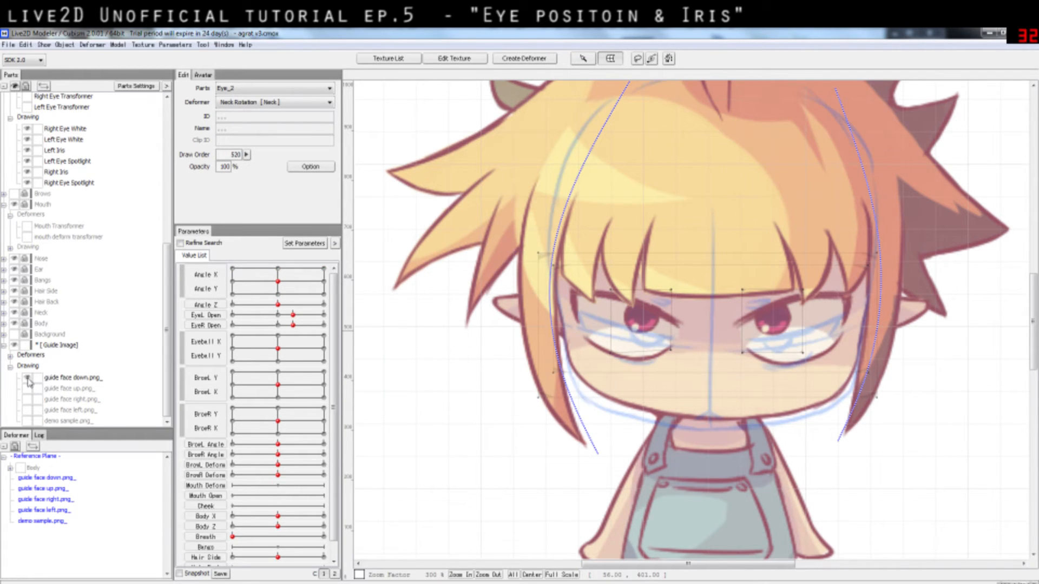
pyautogui.click(28, 378)
pyautogui.click(28, 389)
pyautogui.click(27, 390)
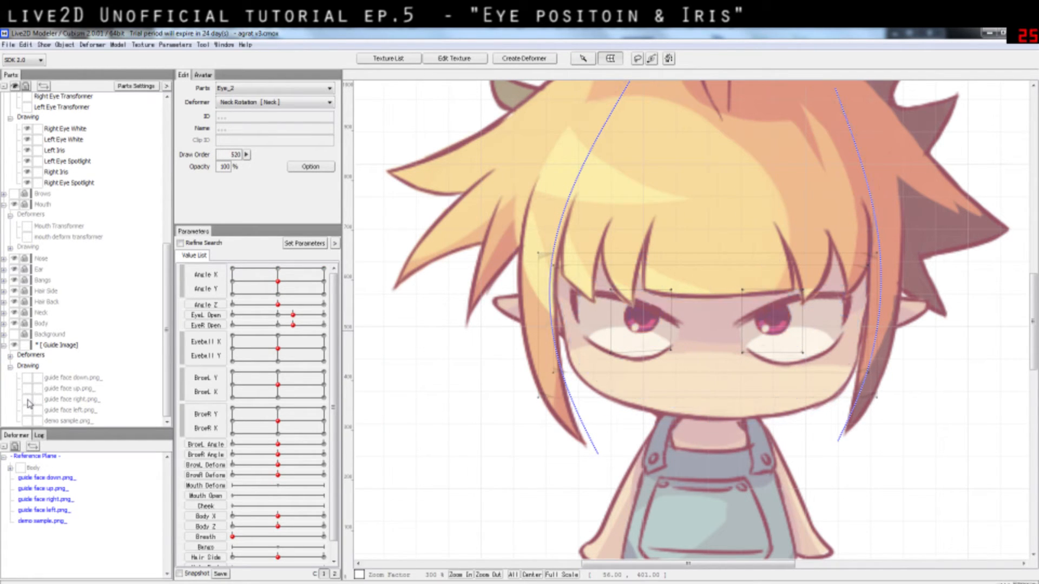
pyautogui.click(28, 401)
pyautogui.click(28, 400)
pyautogui.click(28, 411)
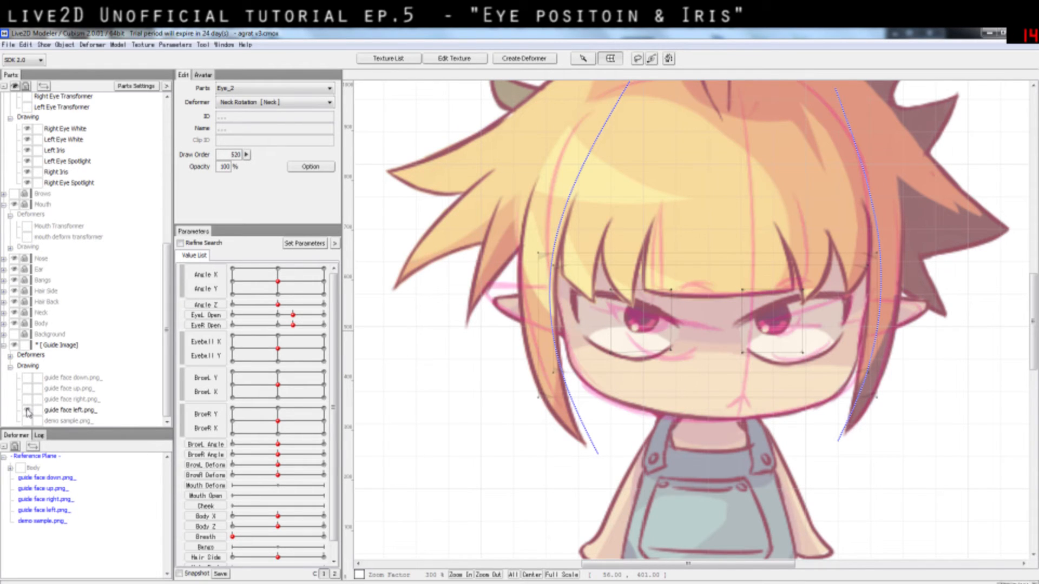
pyautogui.click(28, 410)
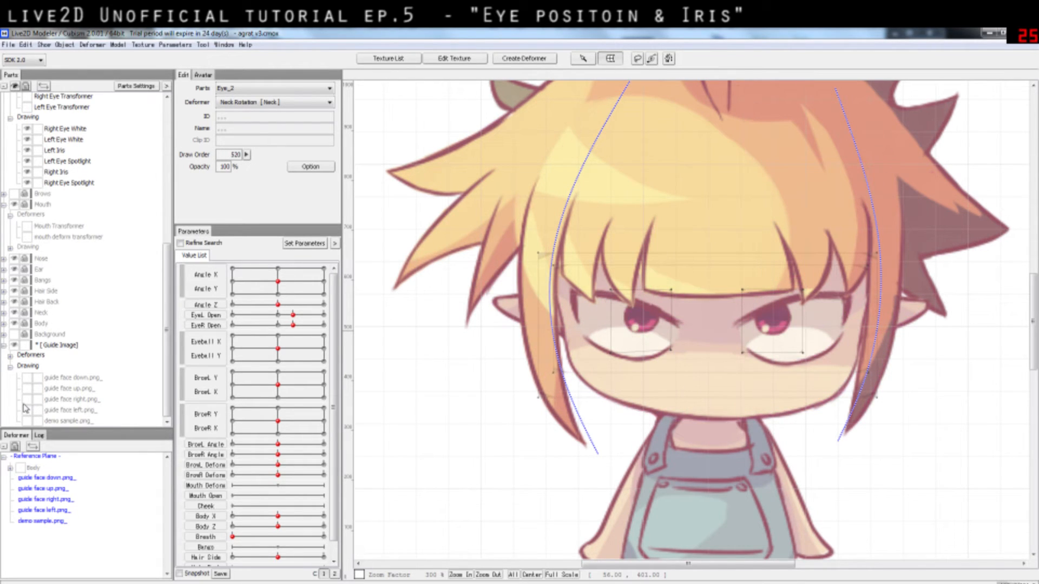
# - Show and hide the right and up face guides again to compare them with the current face
pyautogui.click(27, 400)
pyautogui.click(25, 401)
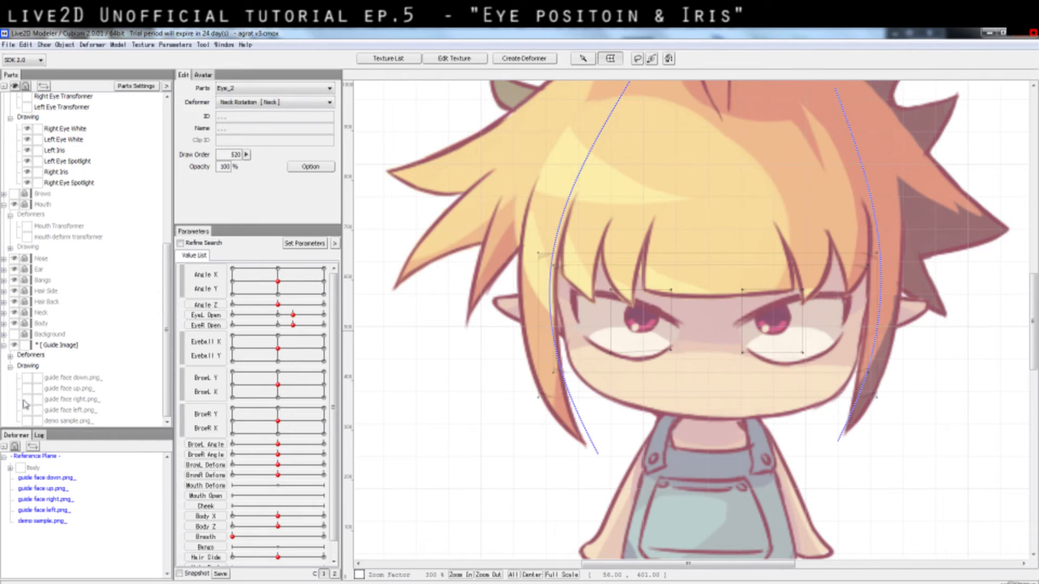
pyautogui.click(25, 399)
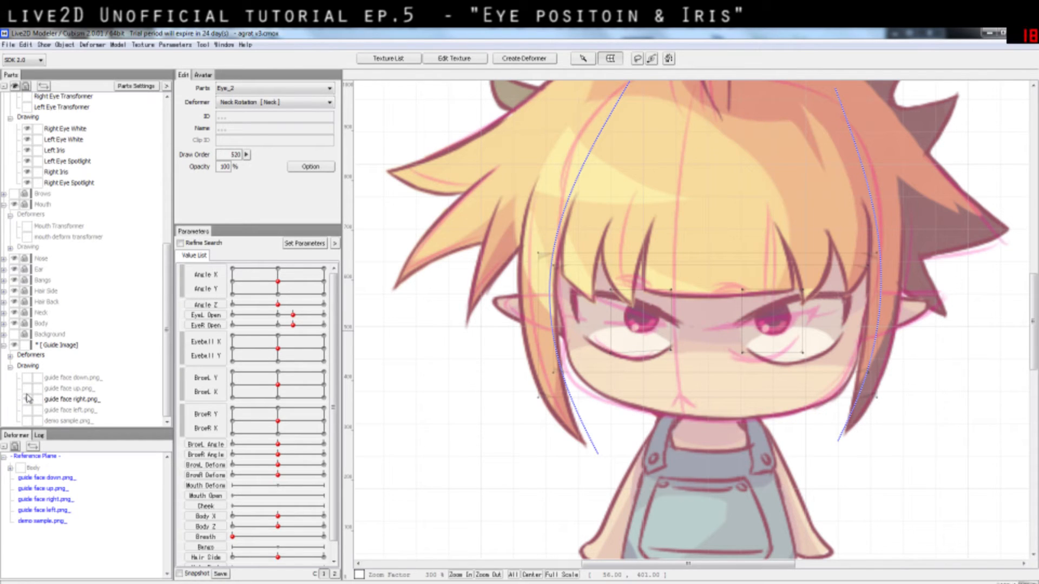
pyautogui.click(26, 399)
pyautogui.click(26, 388)
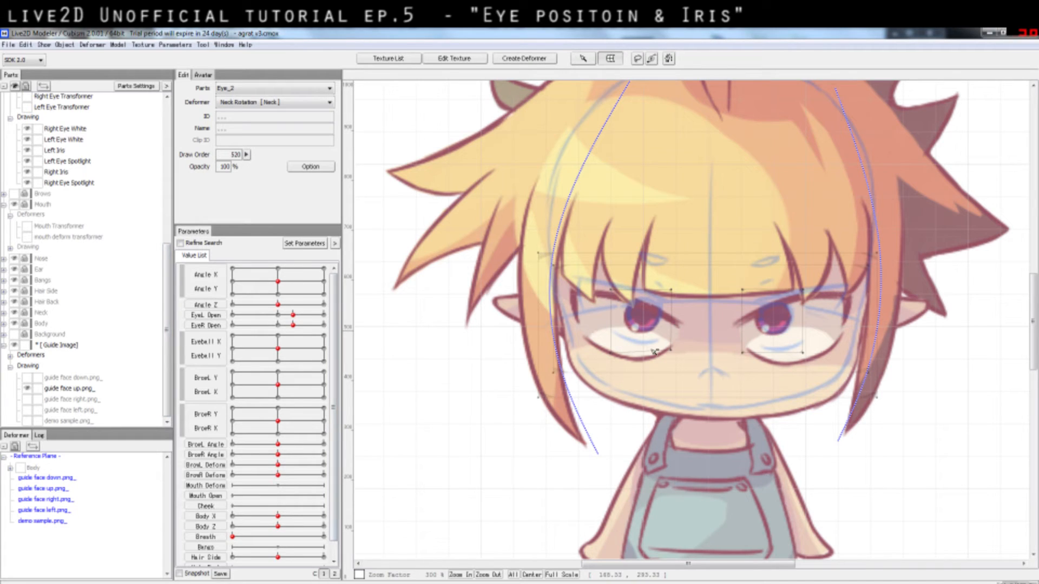
pyautogui.click(28, 390)
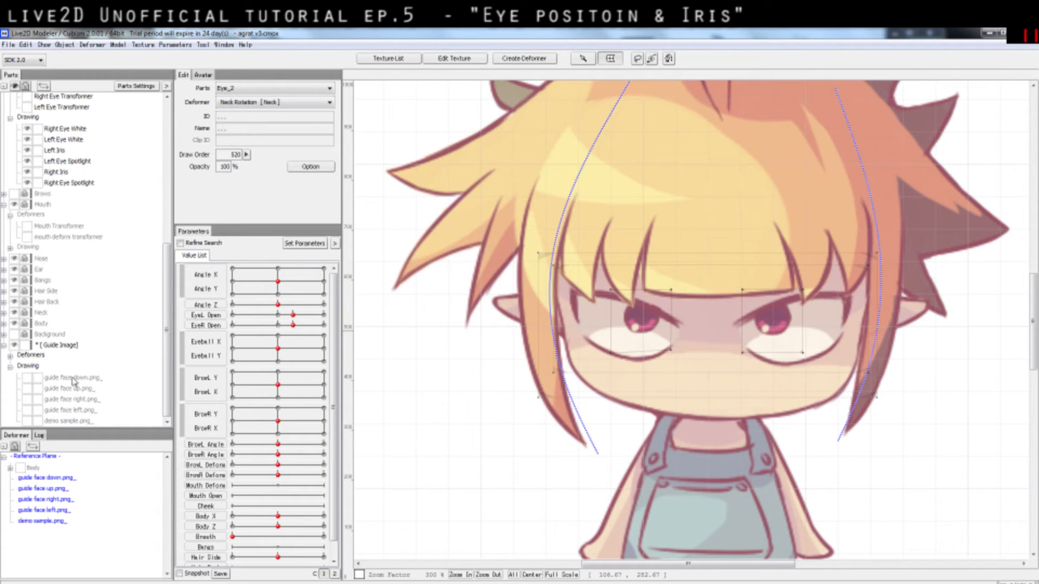
# - Show and select the guide face down.png_ image, and set the head's Angle Y to -30 to match it
pyautogui.click(27, 377)
pyautogui.click(72, 378)
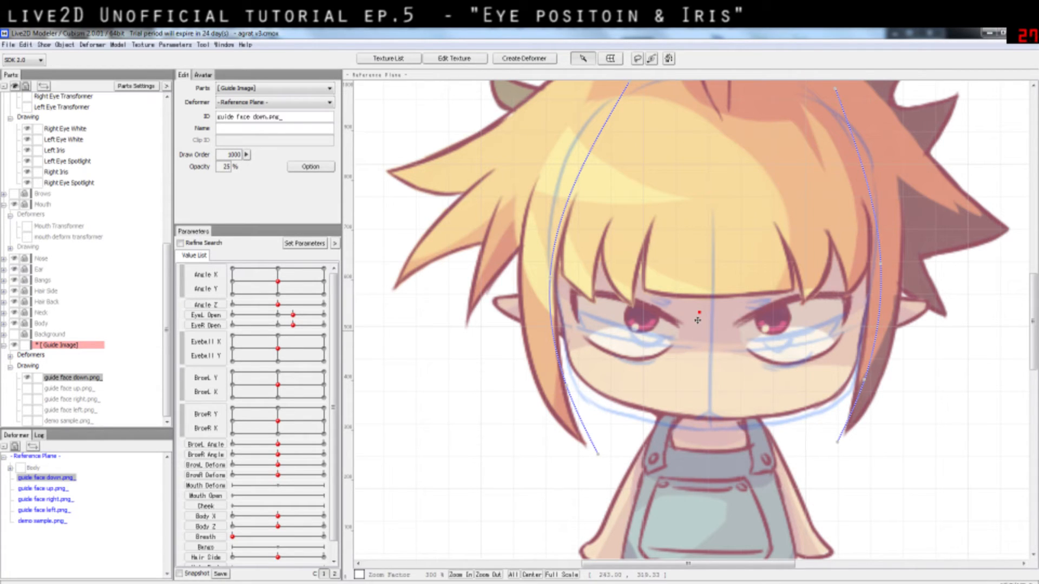
pyautogui.scroll(8, 11, 193)
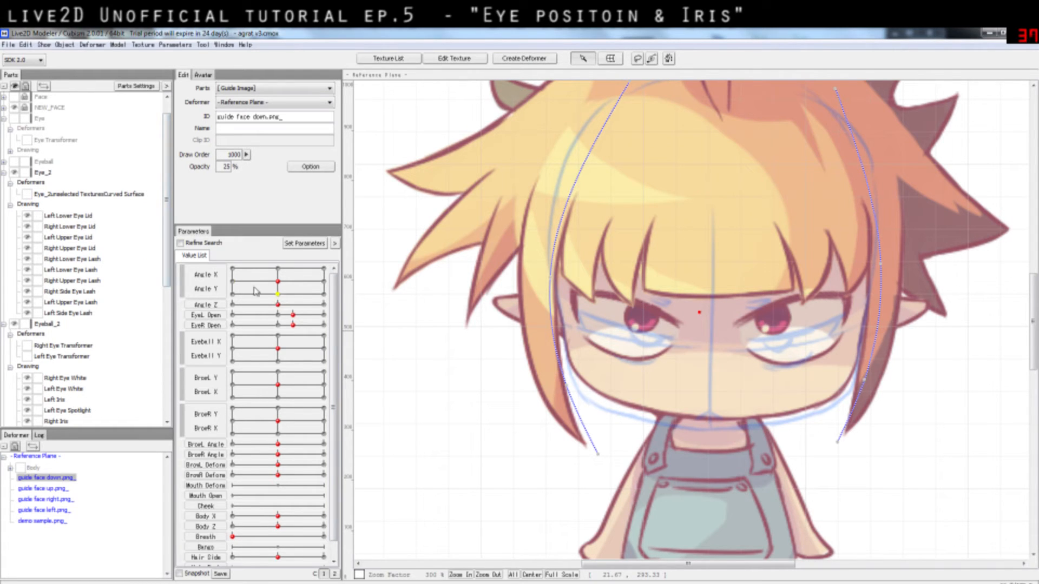
pyautogui.click(278, 294)
pyautogui.moveTo(279, 294); pyautogui.dragTo(279, 304)
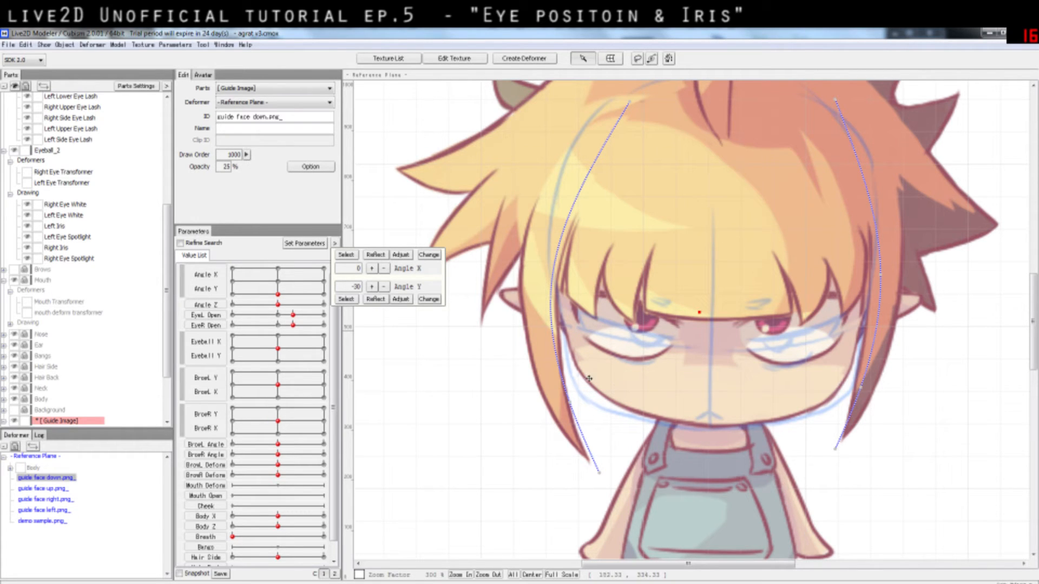
# - Select the Eye_2 curved surface deformer for editing at the Angle X 0, Angle Y -30 key
pyautogui.scroll(-1, 576, 464)
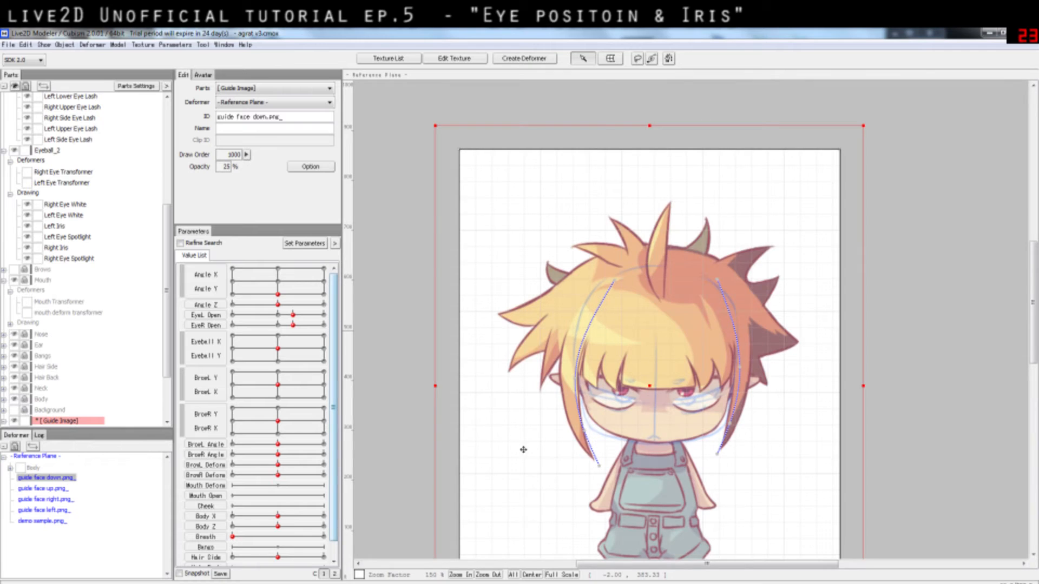
pyautogui.scroll(1, 616, 429)
pyautogui.scroll(-1, 779, 399)
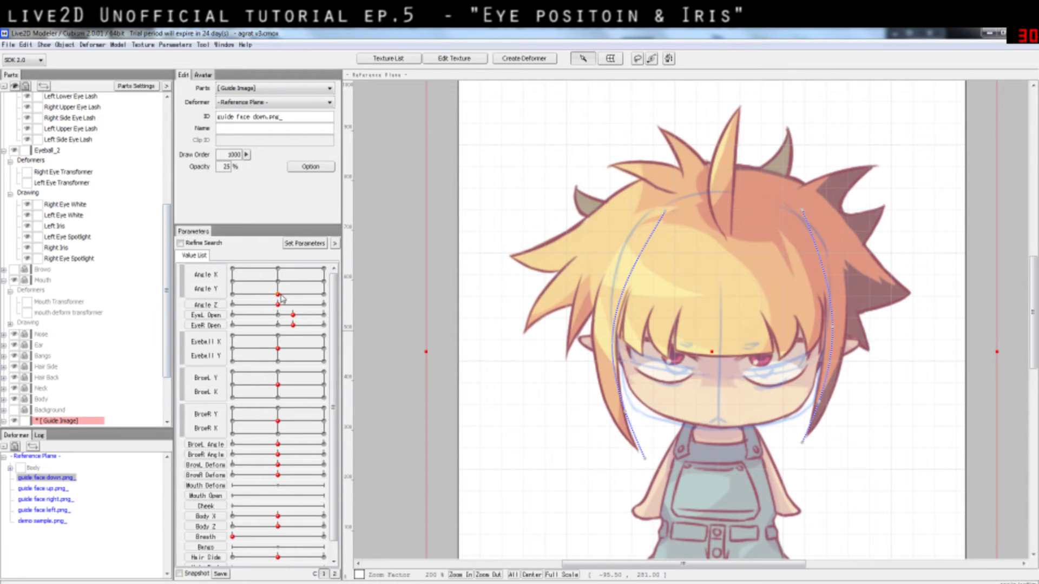
pyautogui.moveTo(281, 298)
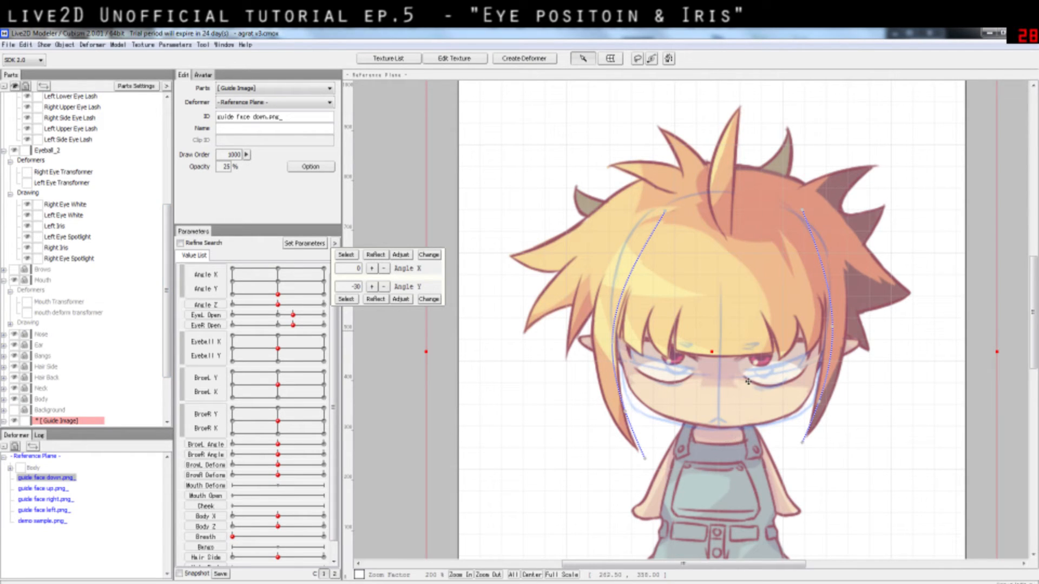
pyautogui.scroll(3, 111, 277)
pyautogui.scroll(3, 111, 277)
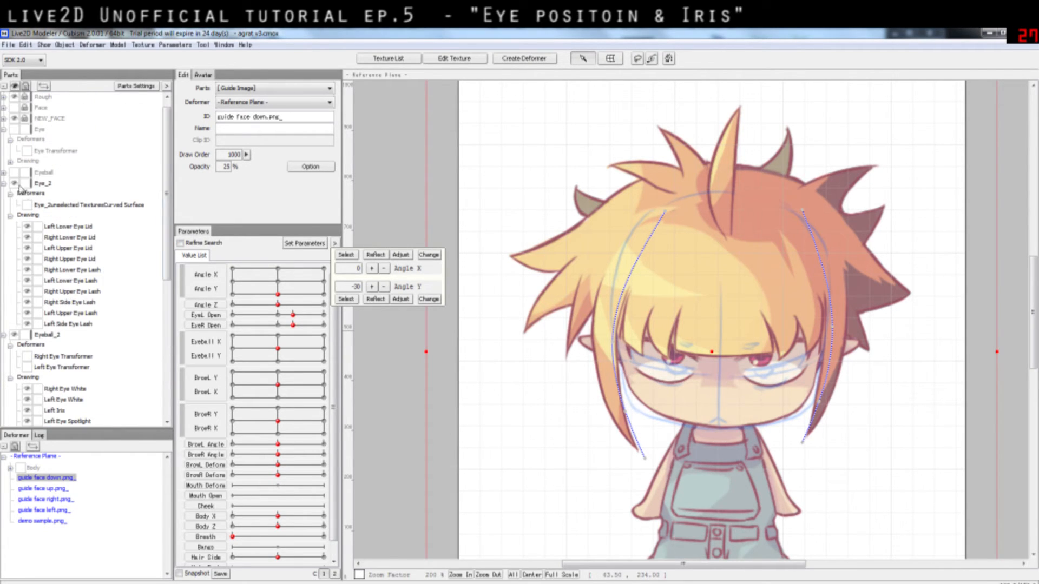
pyautogui.click(58, 206)
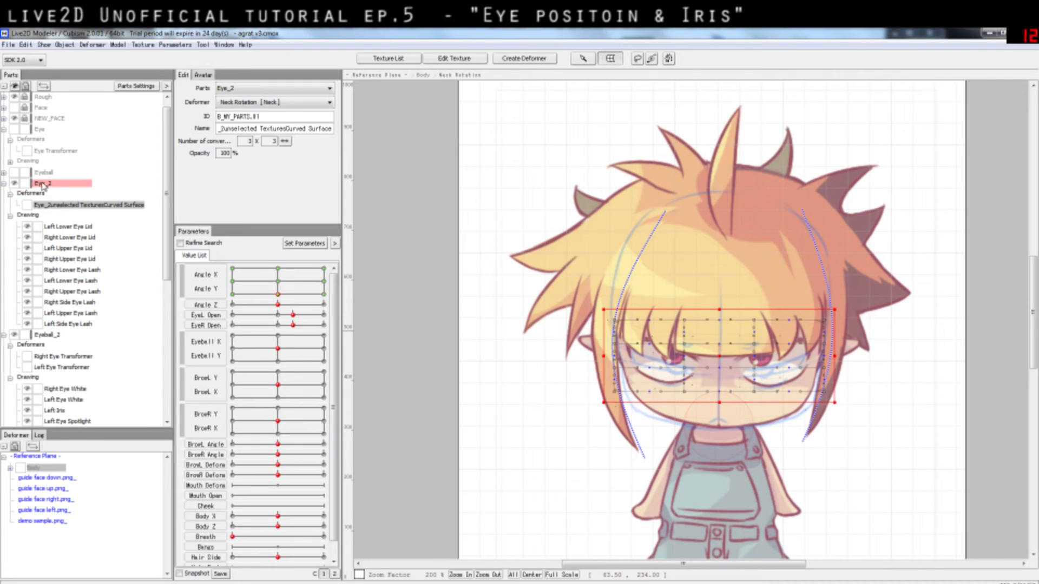
pyautogui.scroll(2, 805, 404)
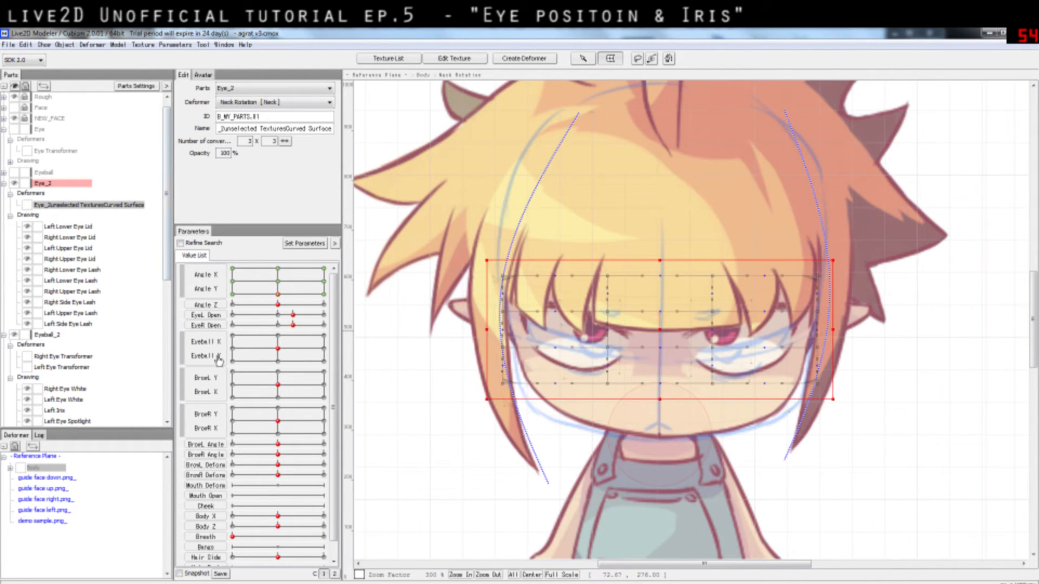
pyautogui.click(278, 294)
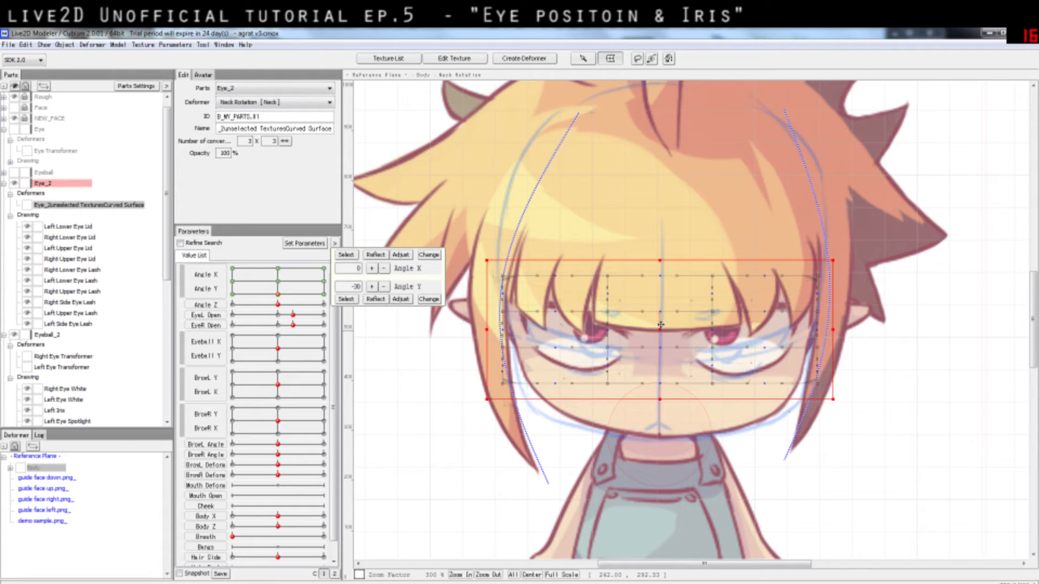
# - Try moving the whole Eye_2 deformer downward freehand, and undo the move
pyautogui.moveTo(661, 326); pyautogui.dragTo(686, 362)
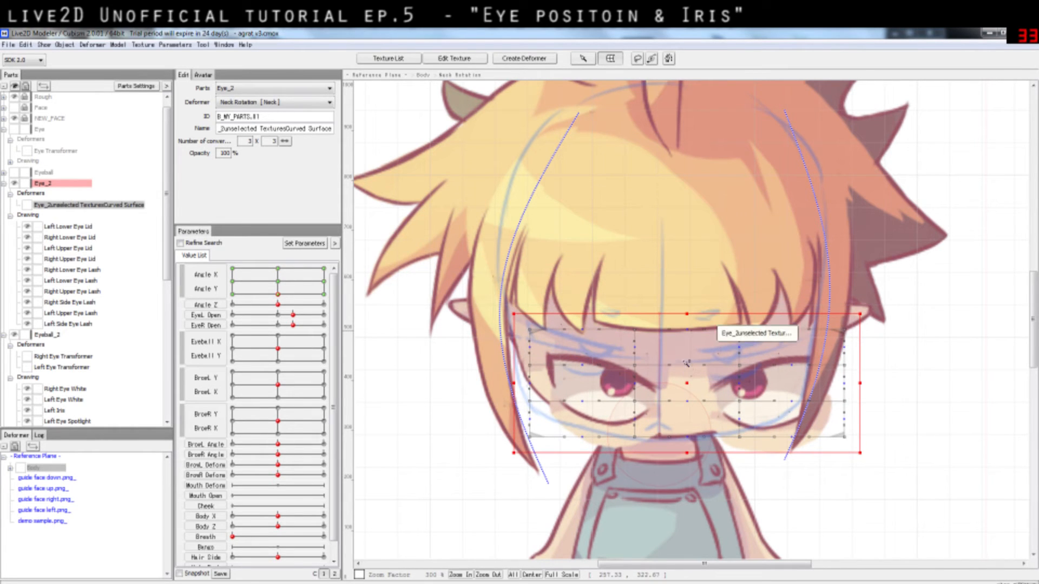
pyautogui.hotkey('ctrl', 'z')
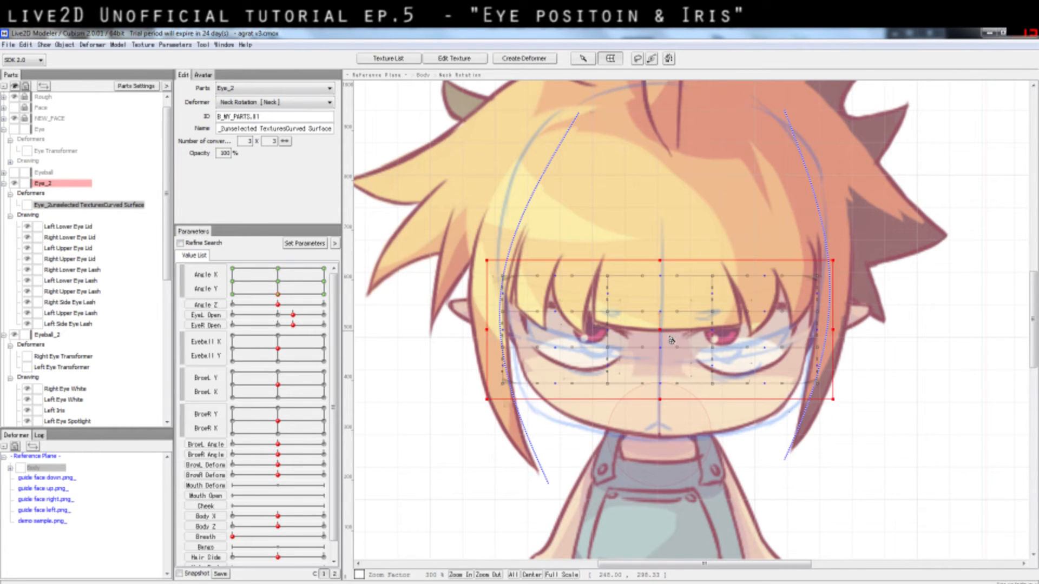
# - Nudge the Eye_2 deformer straight down in small increments toward the eye lines of the down-facing guide
pyautogui.press('Down')
pyautogui.press('Down')
pyautogui.press('Down')
pyautogui.press('Down')
pyautogui.press('Down')
pyautogui.press('Down')
pyautogui.press('Down')
pyautogui.press('Down')
pyautogui.press('Down')
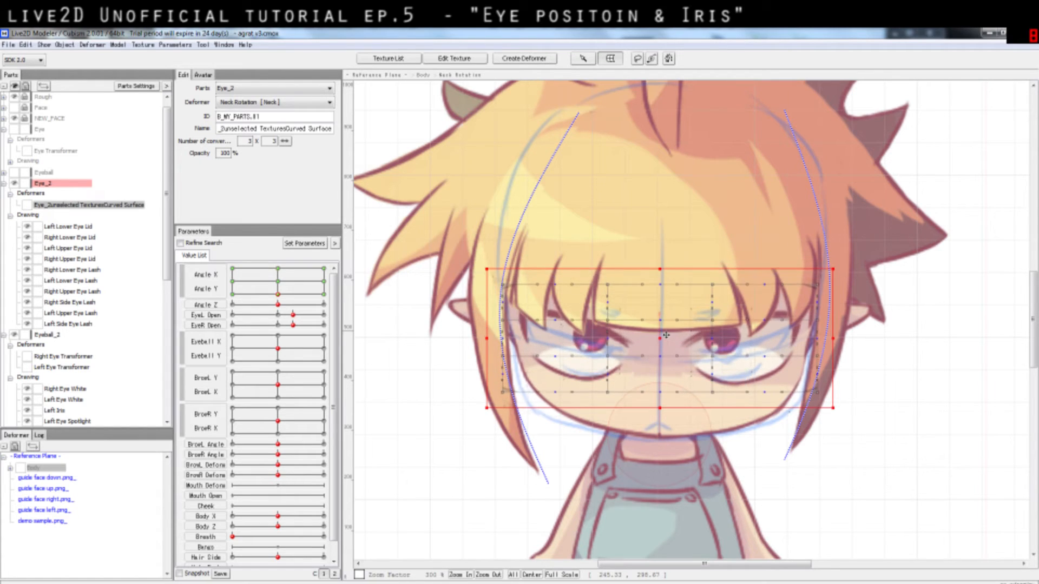
# - Try lowering the Eye_2 deformer freehand, correct its sideways drift, and nudge it down toward the eye lines of the down-facing guide
pyautogui.moveTo(670, 338)
pyautogui.mouseDown()
pyautogui.moveTo(665, 353)
pyautogui.moveTo(666, 316)
pyautogui.moveTo(669, 352)
pyautogui.moveTo(663, 344)
pyautogui.mouseUp()
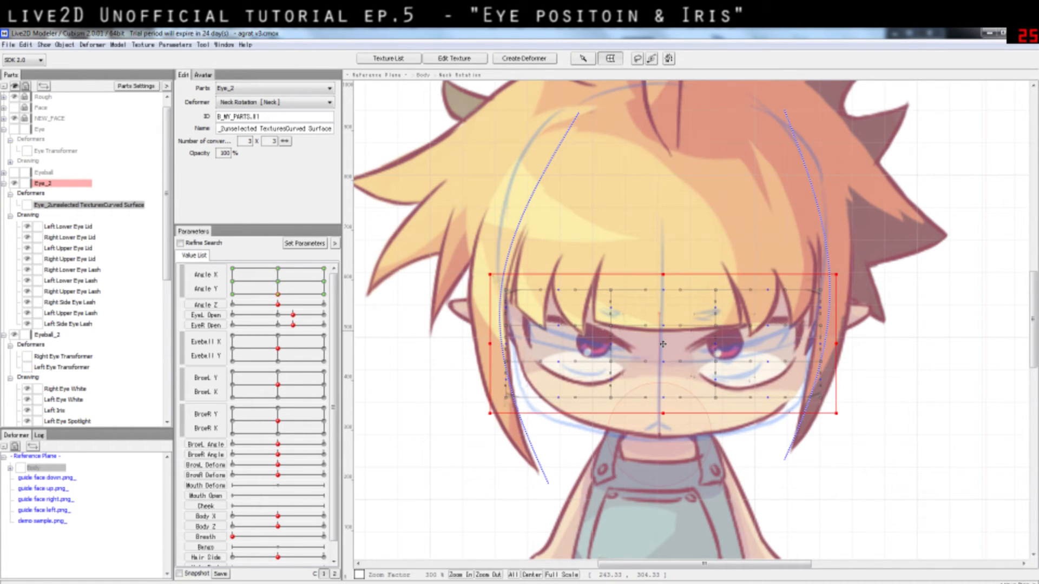
pyautogui.press('Left')
pyautogui.press('Left')
pyautogui.press('Up')
pyautogui.press('Up')
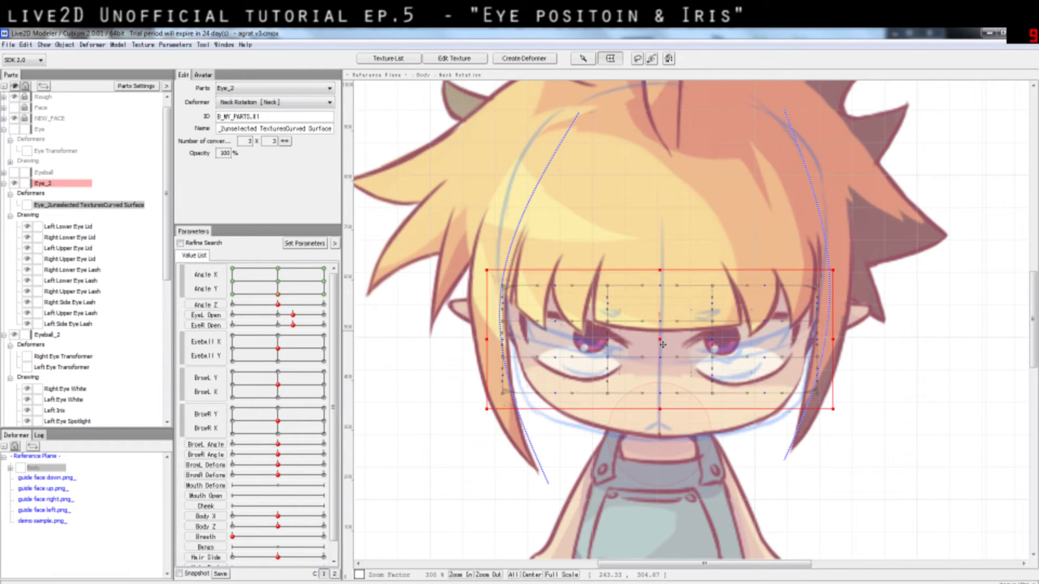
pyautogui.press('Down')
pyautogui.press('Down')
pyautogui.press('Down')
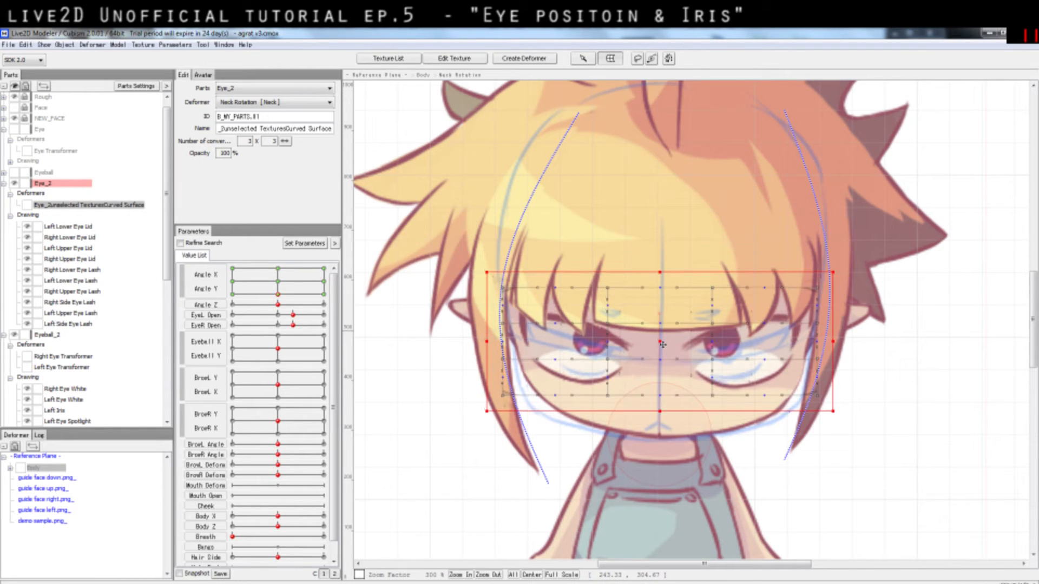
pyautogui.press('Down')
pyautogui.press('Down')
pyautogui.press('Down')
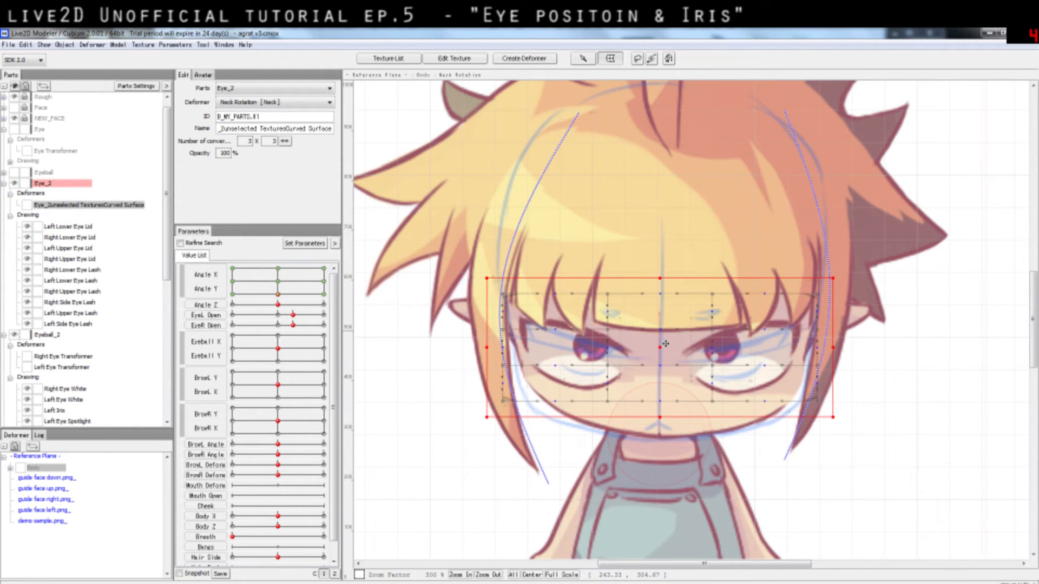
# - Nudge the Eye_2 deformer straight back up in small increments, above the eye lines of the down-facing guide
pyautogui.press('Up')
pyautogui.press('Up')
pyautogui.press('Up')
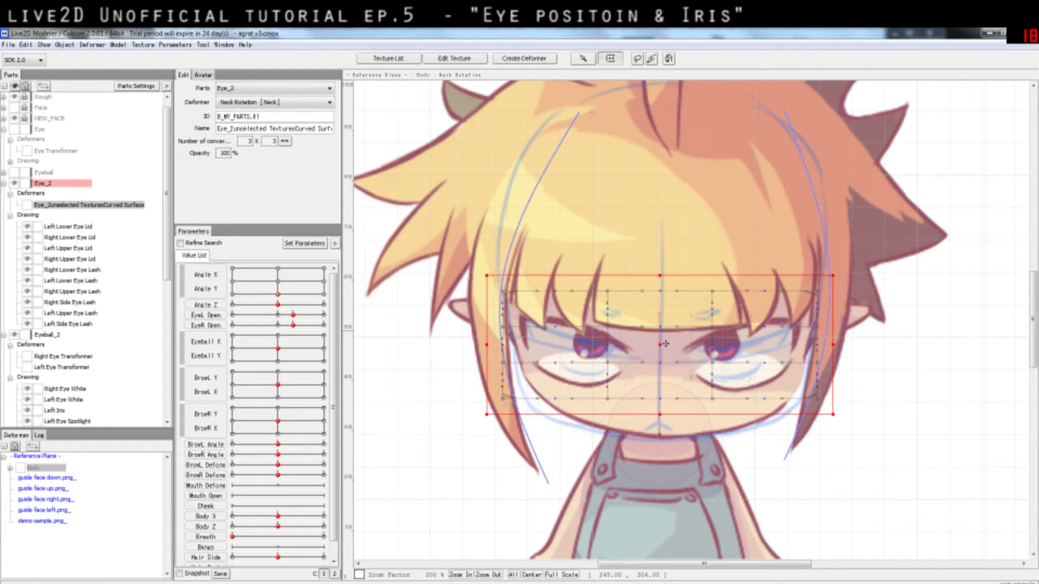
pyautogui.press('Up')
pyautogui.press('Up')
pyautogui.press('Up')
pyautogui.press('Up')
pyautogui.press('Up')
pyautogui.press('Up')
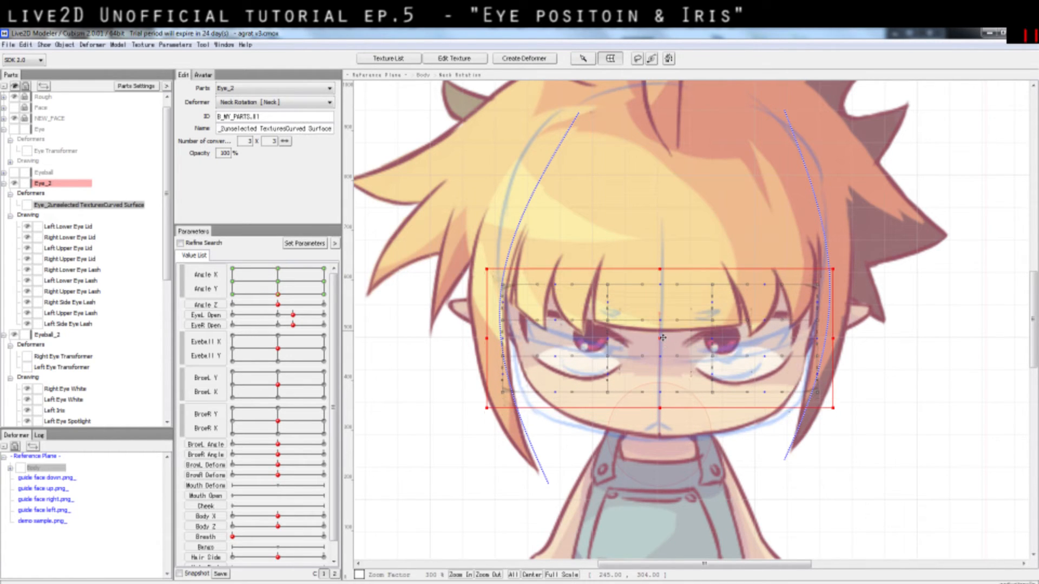
pyautogui.press('Up')
pyautogui.press('Up')
pyautogui.press('Up')
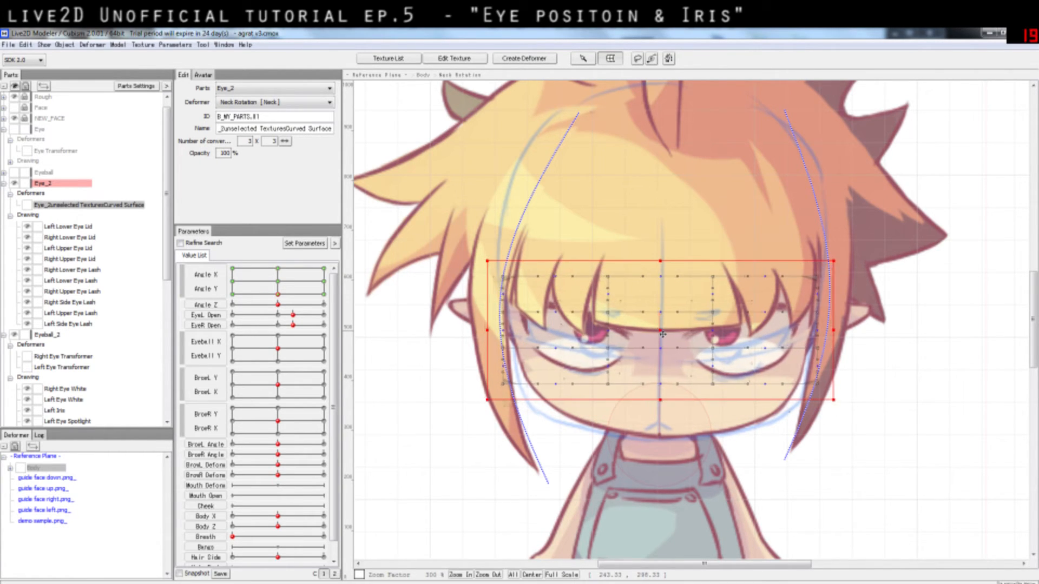
# - Move the whole Eye_2 deformer down freehand onto the eye lines of the down-facing guide, and deselect it
pyautogui.moveTo(660, 336); pyautogui.dragTo(663, 346)
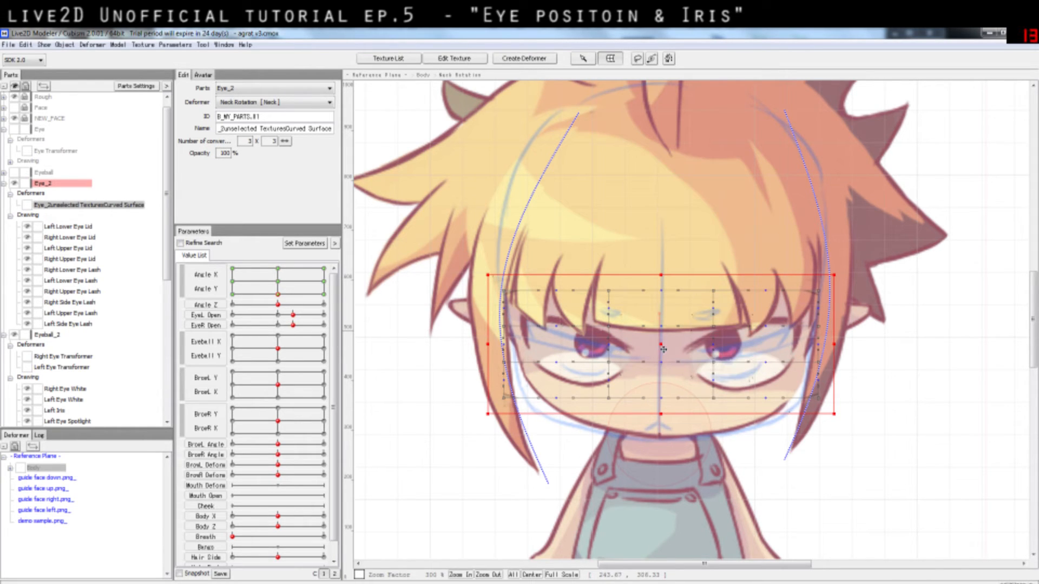
pyautogui.moveTo(663, 347); pyautogui.dragTo(666, 348)
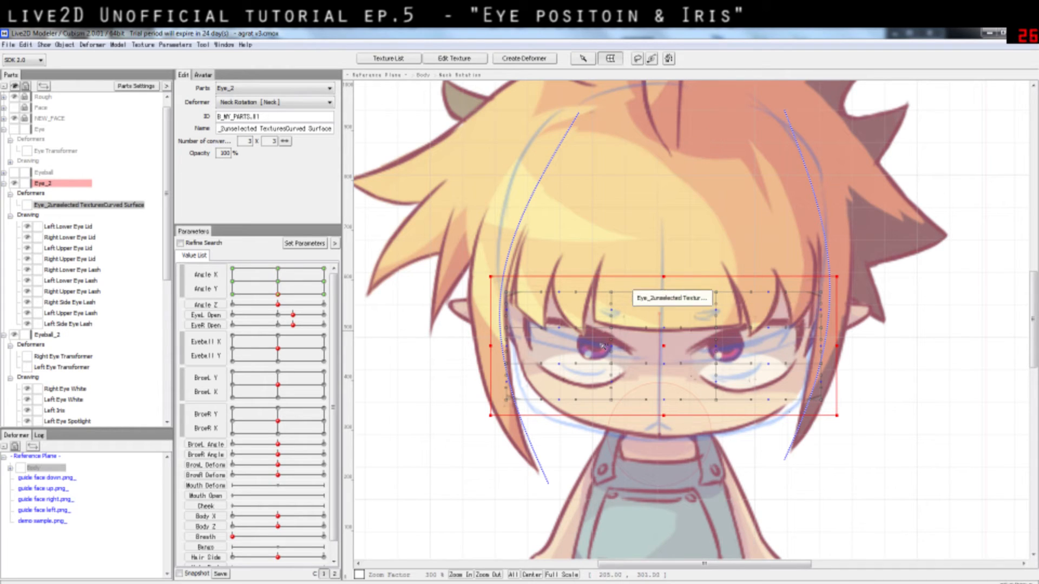
pyautogui.click(477, 443)
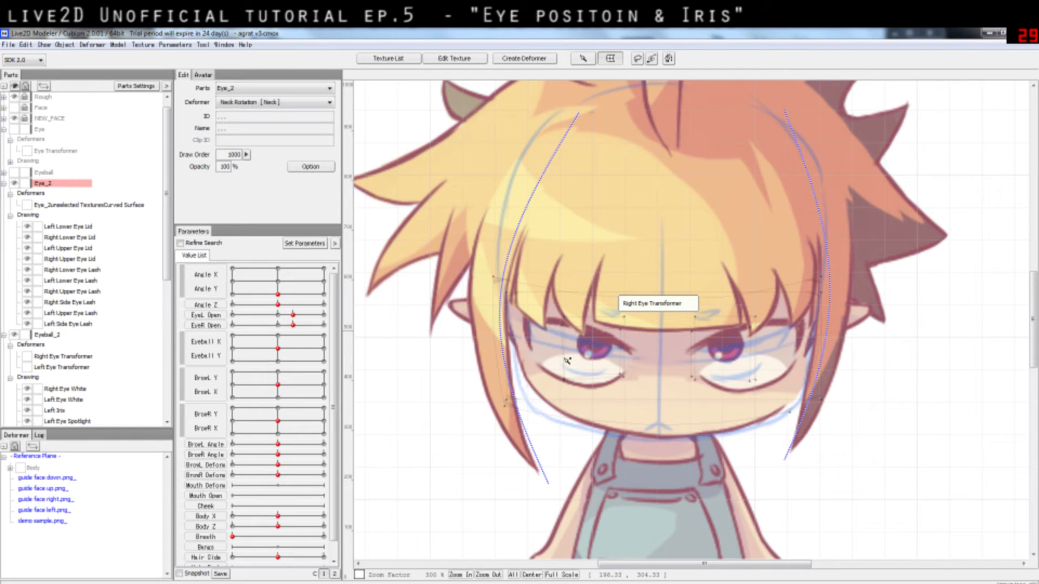
# - Lock the original Eye part to keep its Eye Transformer from being picked instead of the Eye_2 deformer
pyautogui.click(502, 281)
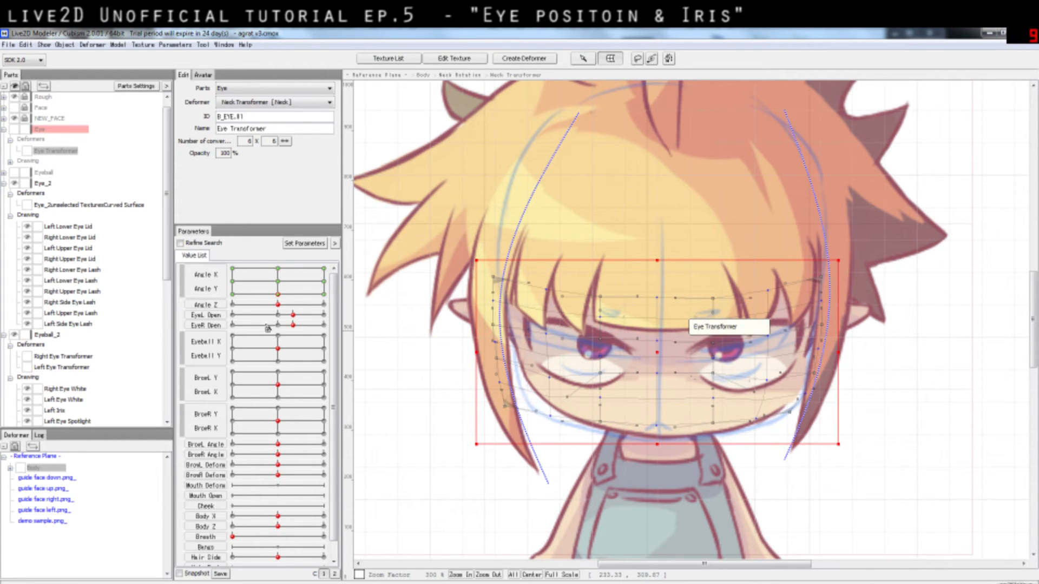
pyautogui.moveTo(280, 287); pyautogui.dragTo(278, 296)
pyautogui.click(544, 414)
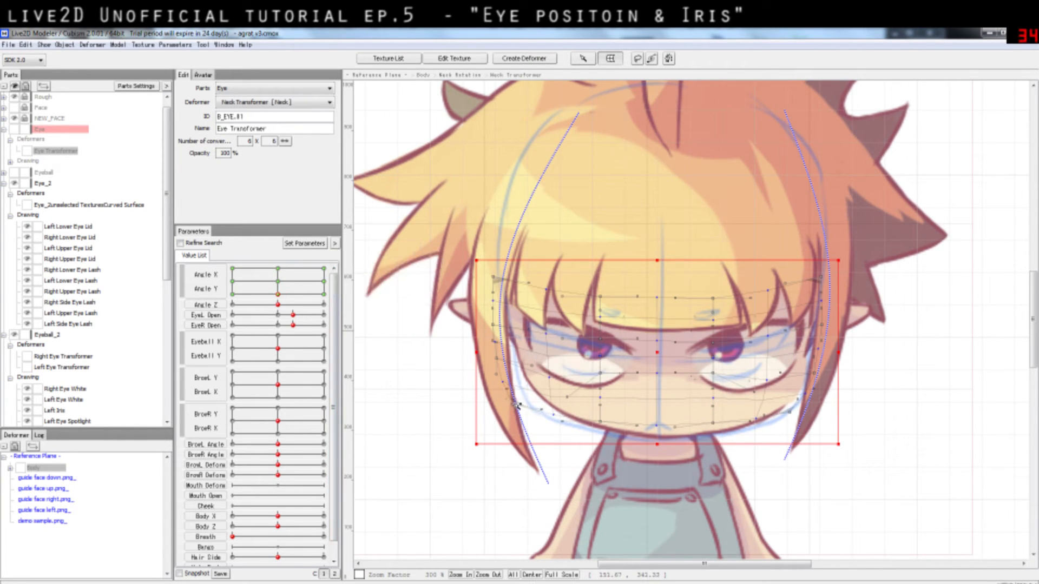
pyautogui.click(79, 206)
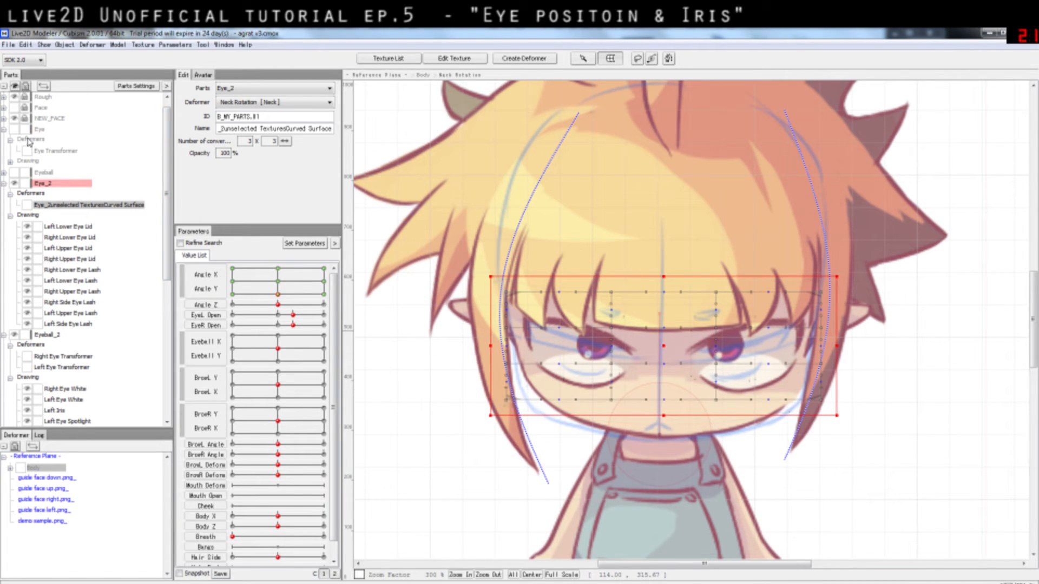
pyautogui.click(26, 150)
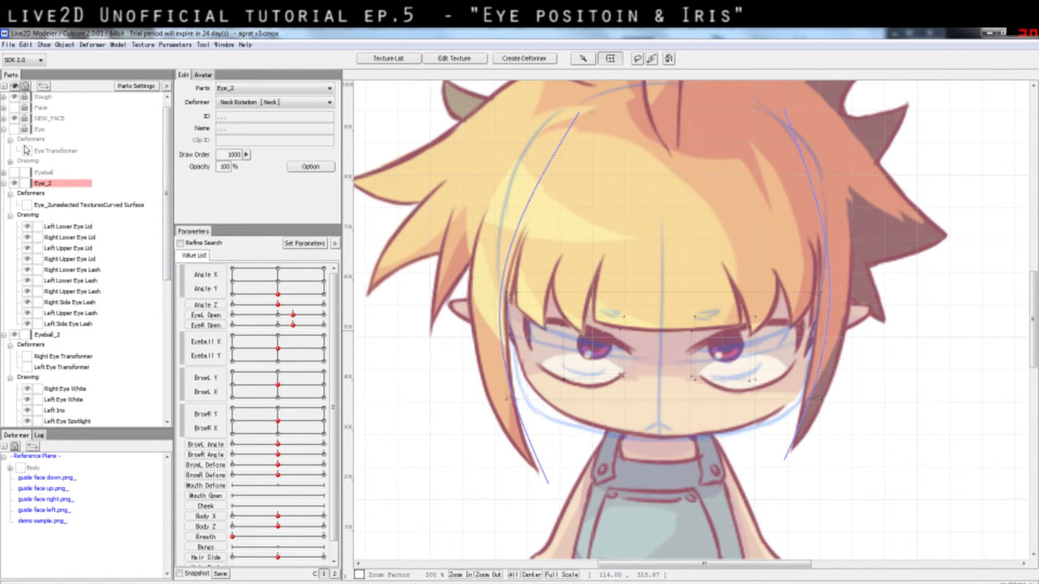
# - Raise the two inner control points on the Eye_2 deformer's lower edge to curve it upward, and deselect the deformer
pyautogui.click(70, 206)
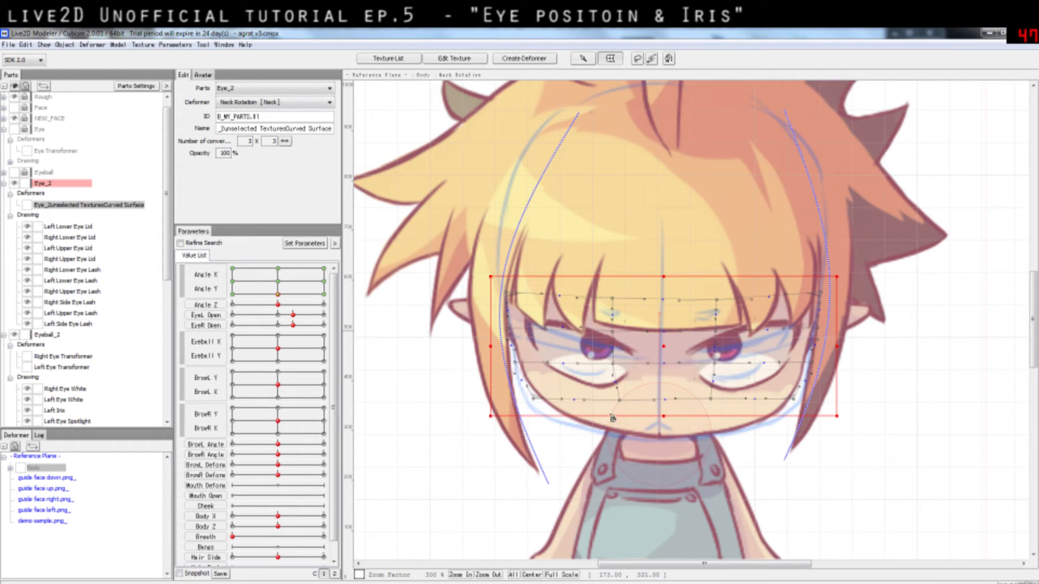
pyautogui.moveTo(619, 402); pyautogui.dragTo(614, 400)
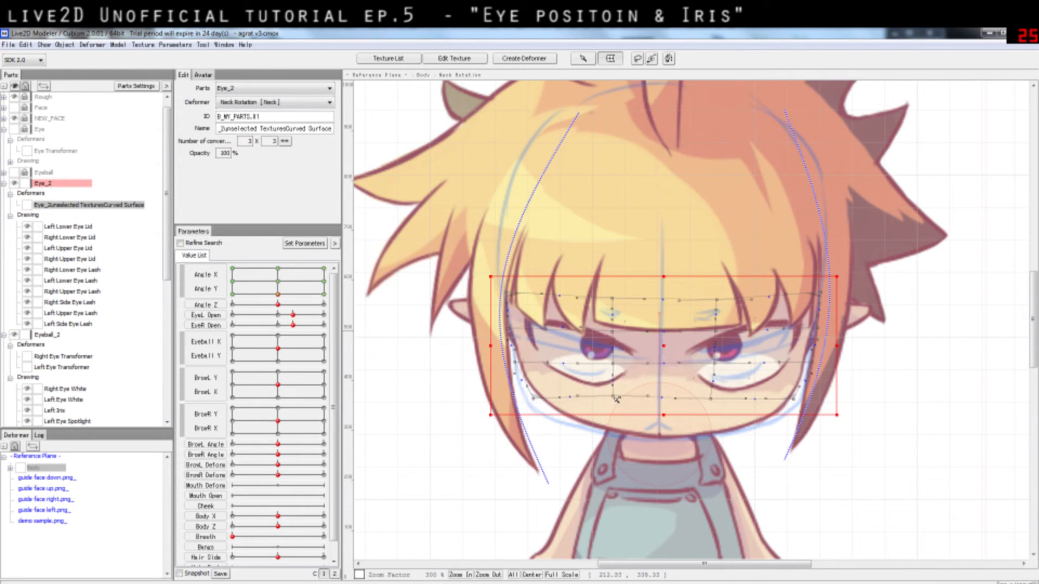
pyautogui.moveTo(711, 401); pyautogui.dragTo(714, 398)
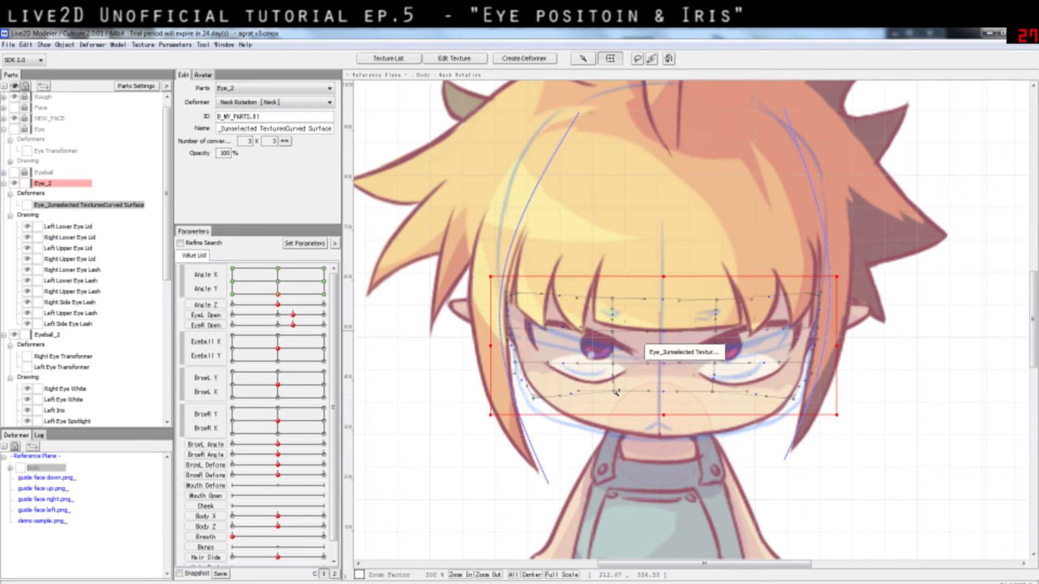
pyautogui.moveTo(620, 399); pyautogui.dragTo(621, 392)
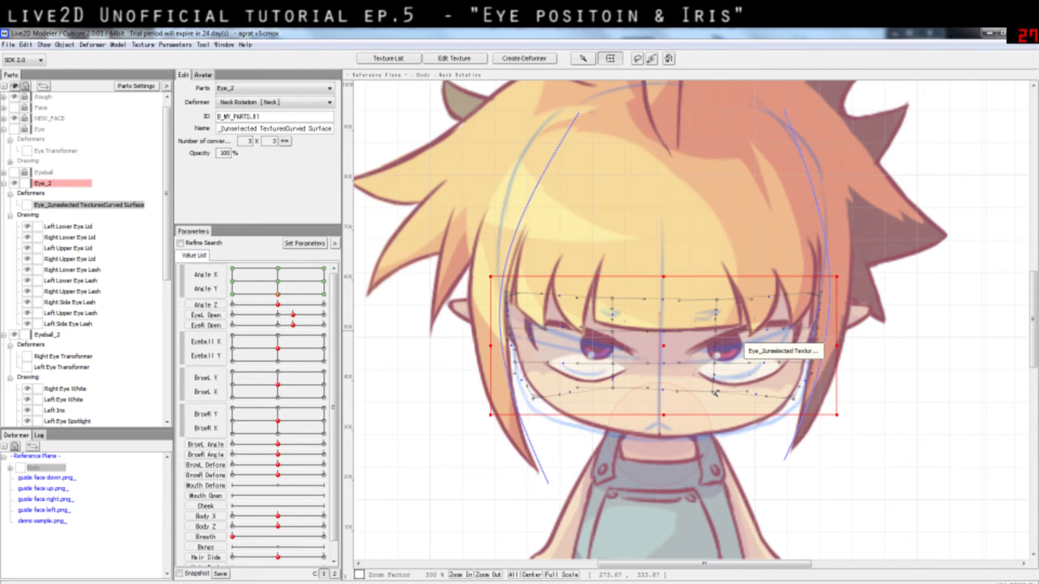
pyautogui.moveTo(715, 393); pyautogui.dragTo(716, 391)
pyautogui.click(901, 406)
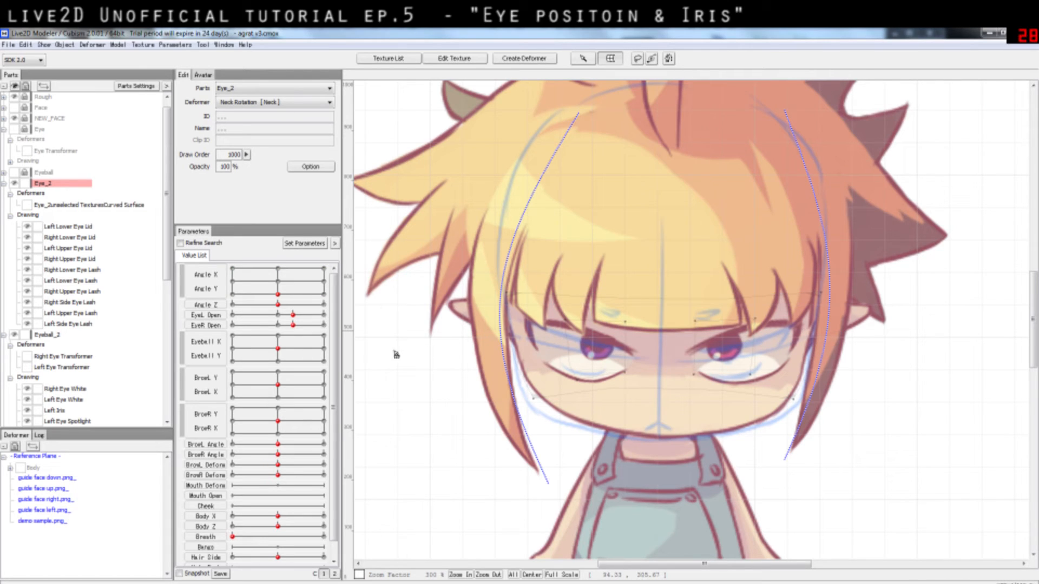
# - Hide the guide face down.png_ image and swing Angle Y between -30 and 0 to check the eye movement
pyautogui.scroll(-8, 52, 407)
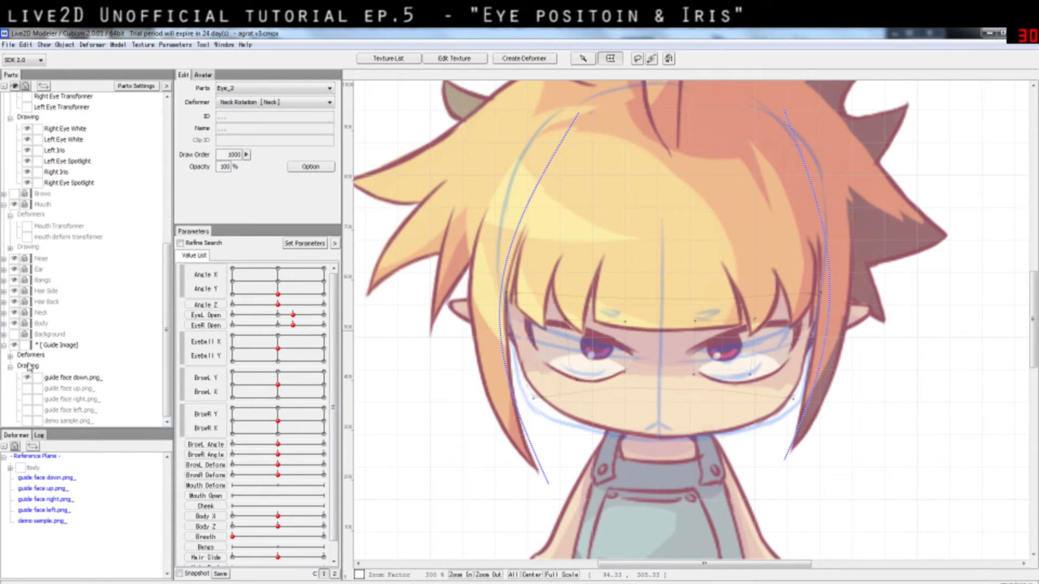
pyautogui.click(27, 379)
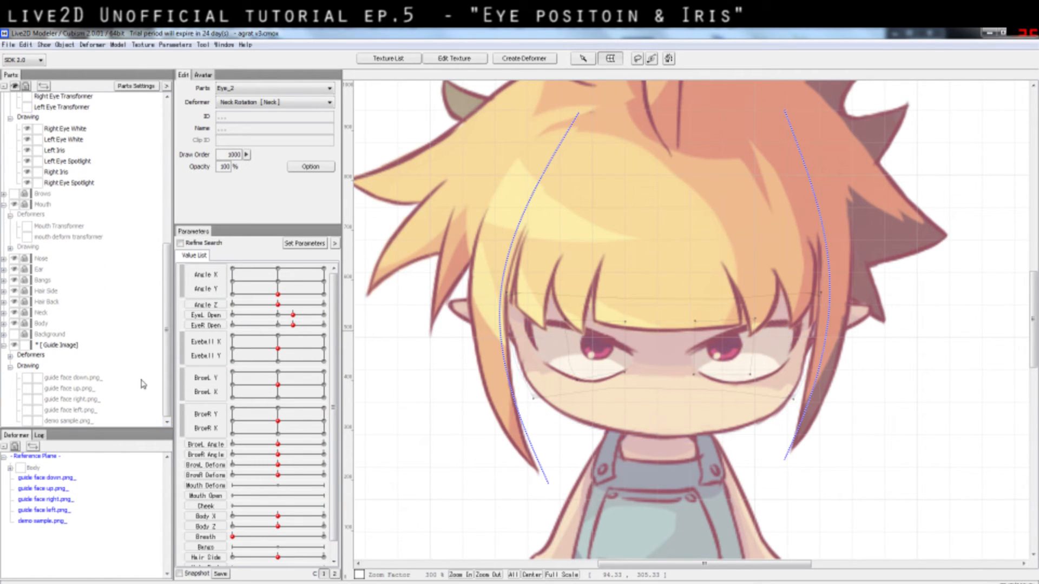
pyautogui.click(279, 287)
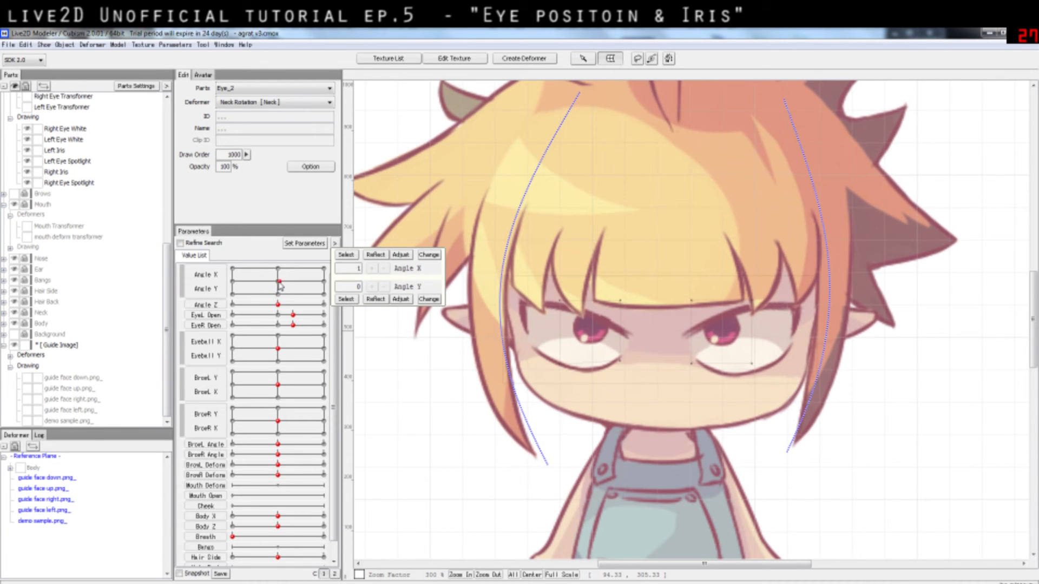
pyautogui.moveTo(280, 287); pyautogui.dragTo(279, 294)
pyautogui.click(278, 295)
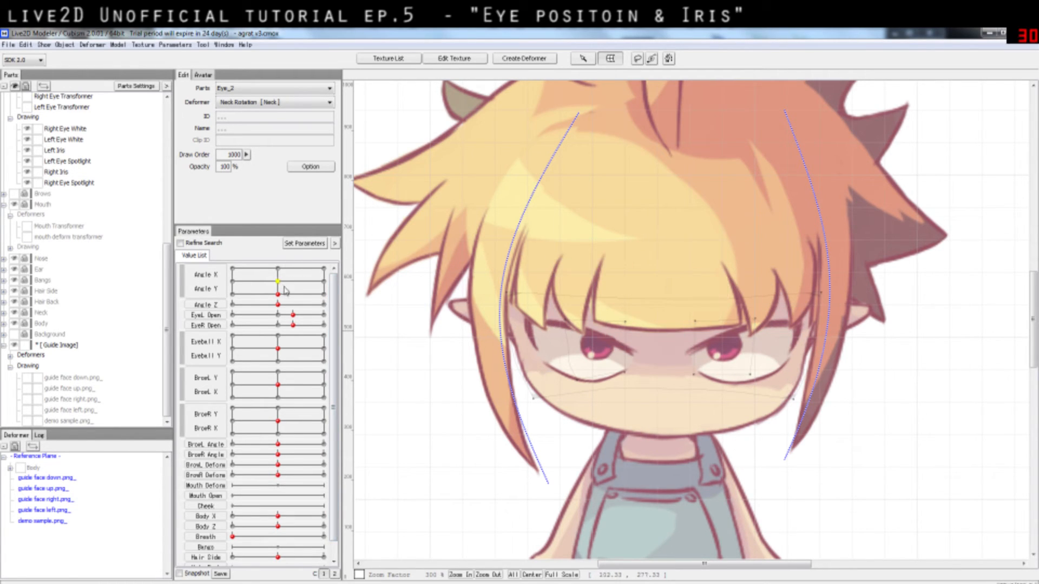
pyautogui.moveTo(285, 292); pyautogui.dragTo(278, 288)
pyautogui.moveTo(278, 299); pyautogui.dragTo(279, 288)
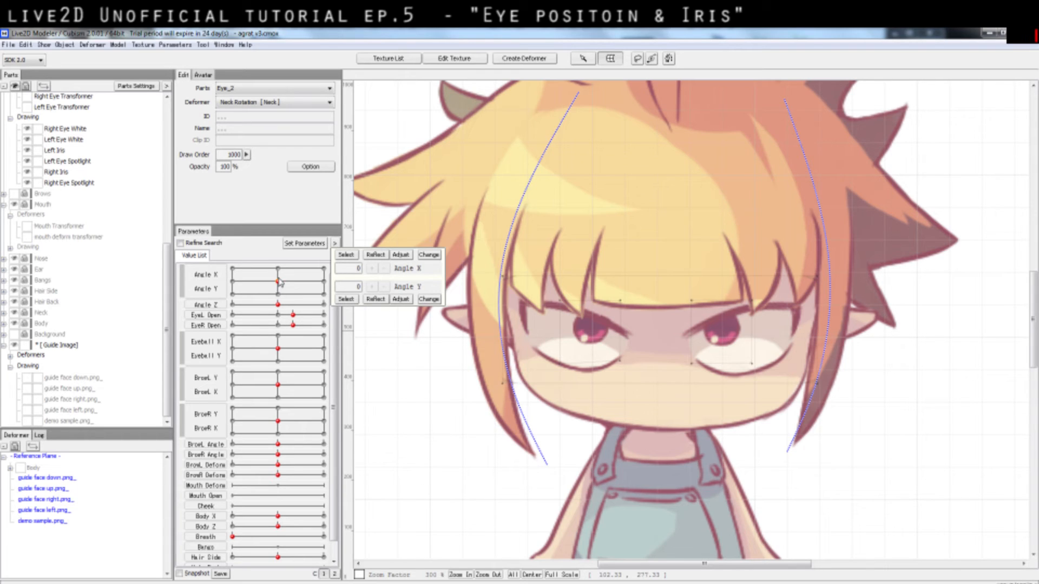
pyautogui.moveTo(278, 276)
pyautogui.mouseDown()
pyautogui.moveTo(277, 295)
pyautogui.moveTo(263, 275)
pyautogui.moveTo(281, 249)
pyautogui.moveTo(277, 282)
pyautogui.mouseUp()
# - Lock the Guide Image part and briefly compare the eyes with guide face up.png_ at Angle X 0, Angle Y 0
pyautogui.click(25, 346)
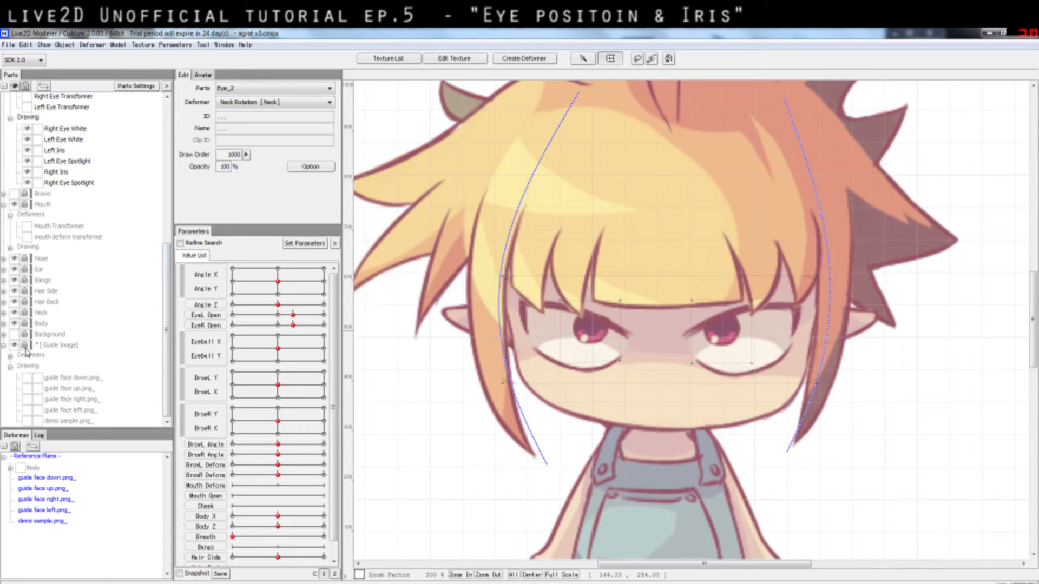
pyautogui.click(27, 389)
pyautogui.click(27, 388)
pyautogui.click(28, 389)
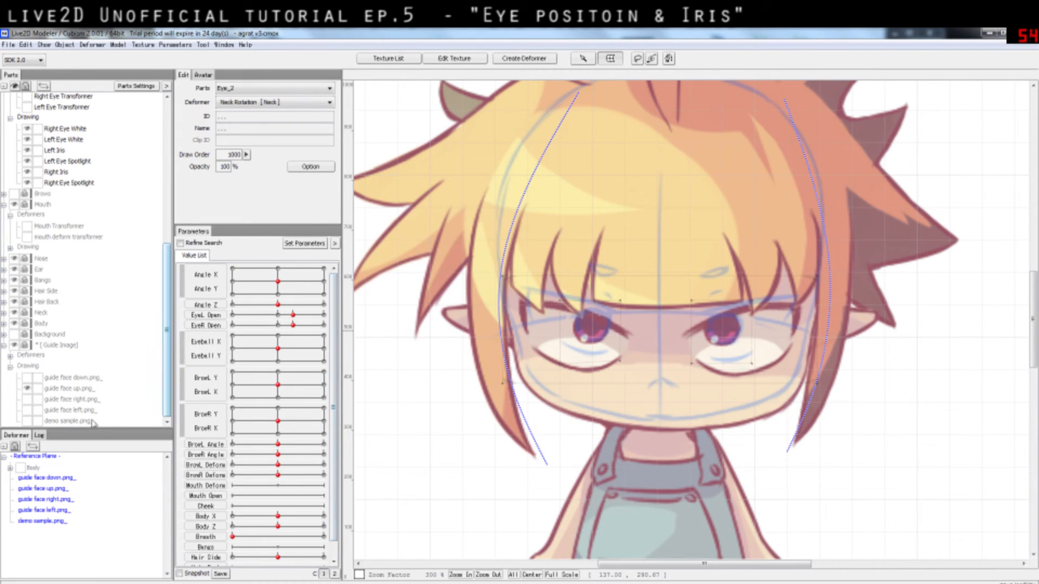
pyautogui.click(27, 389)
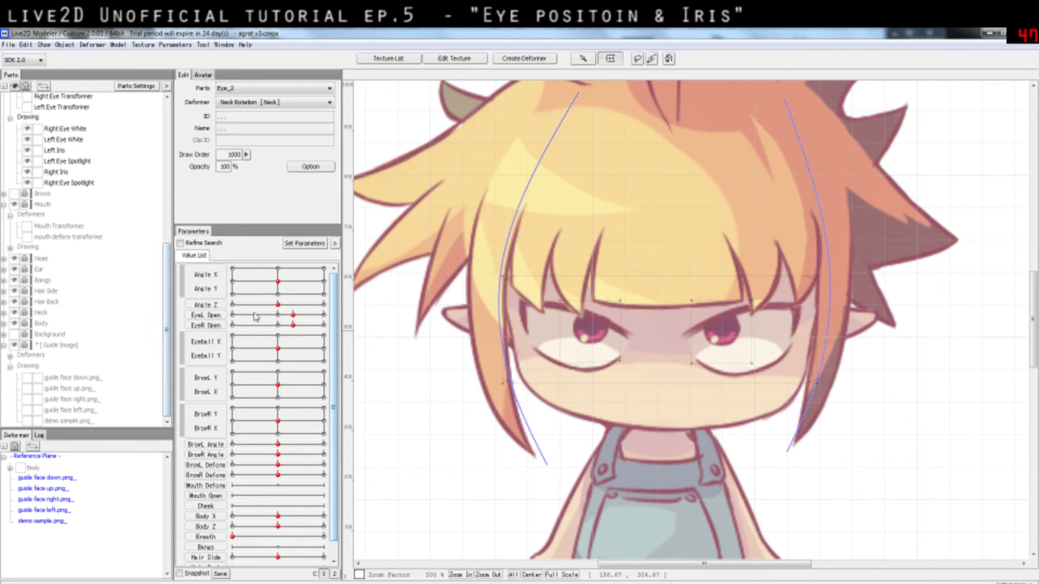
pyautogui.moveTo(280, 289)
pyautogui.mouseDown()
pyautogui.moveTo(280, 313)
pyautogui.moveTo(281, 285)
pyautogui.moveTo(280, 298)
pyautogui.mouseUp()
pyautogui.click(279, 285)
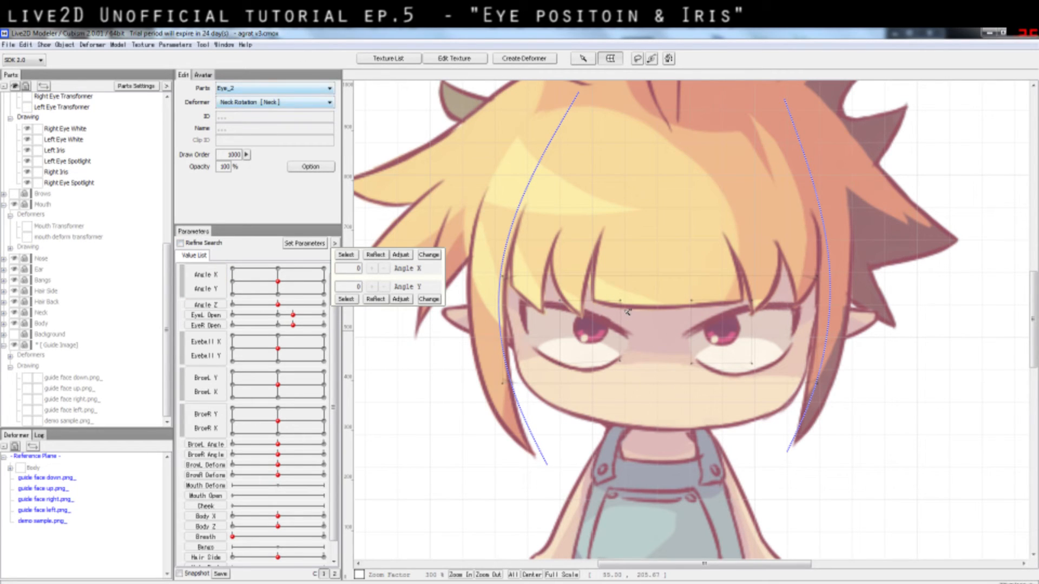
pyautogui.click(63, 96)
pyautogui.click(174, 44)
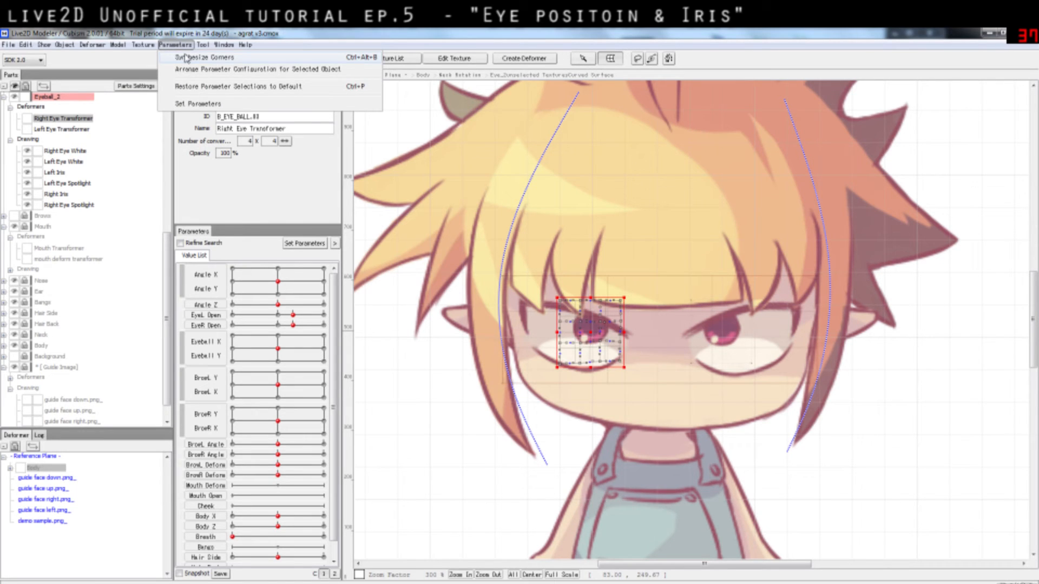
pyautogui.click(185, 57)
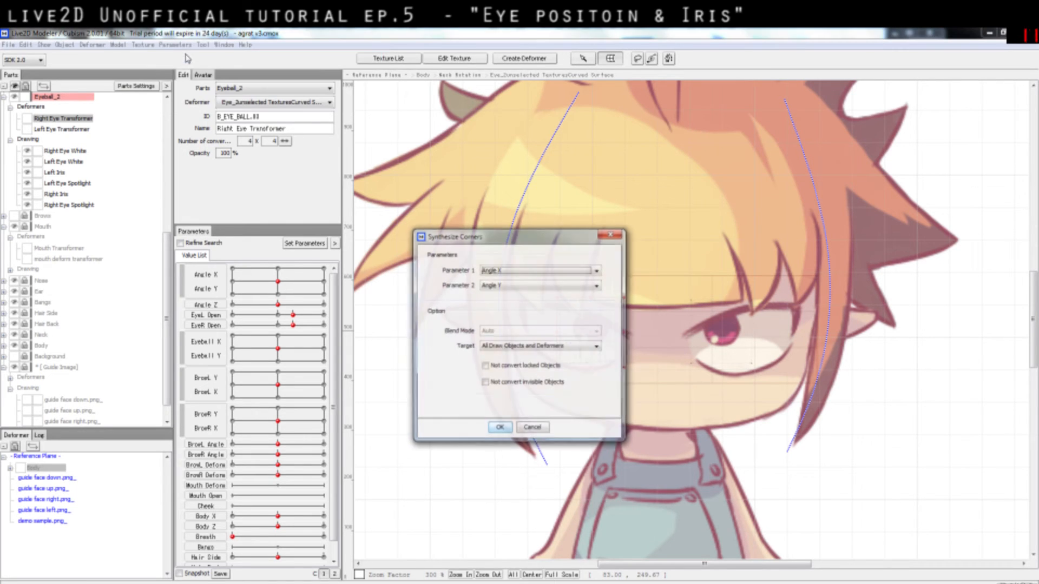
pyautogui.click(504, 286)
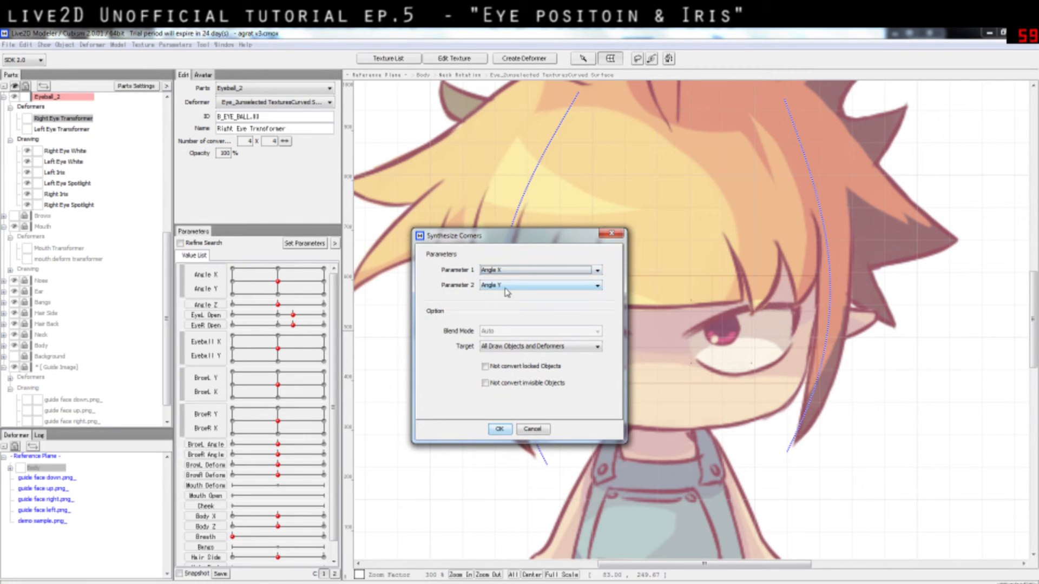
pyautogui.click(539, 432)
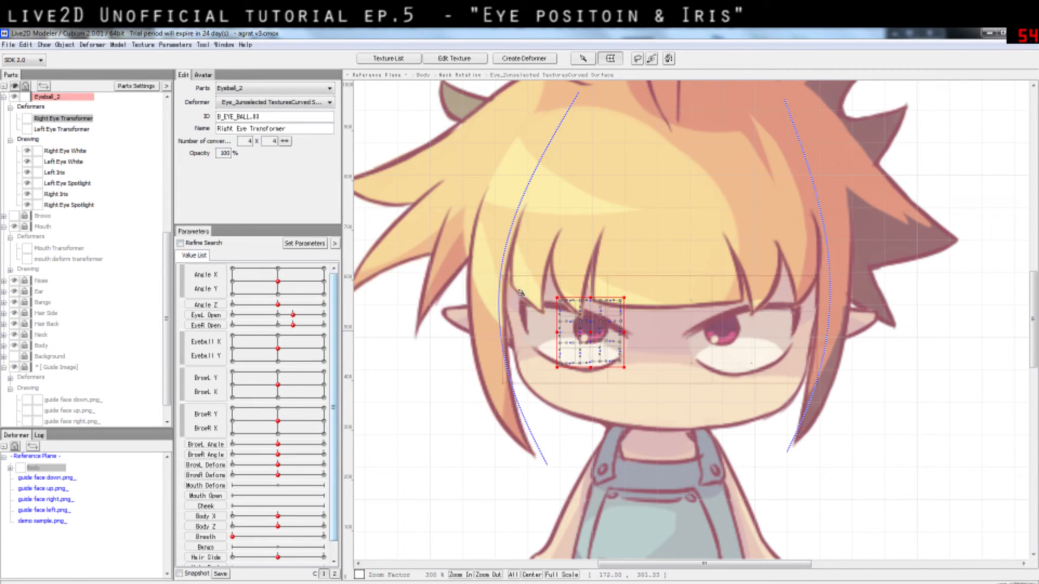
# - Collapse the Eyeball_2 part to hide its deformers and drawings in the parts hierarchy
pyautogui.scroll(8, 59, 208)
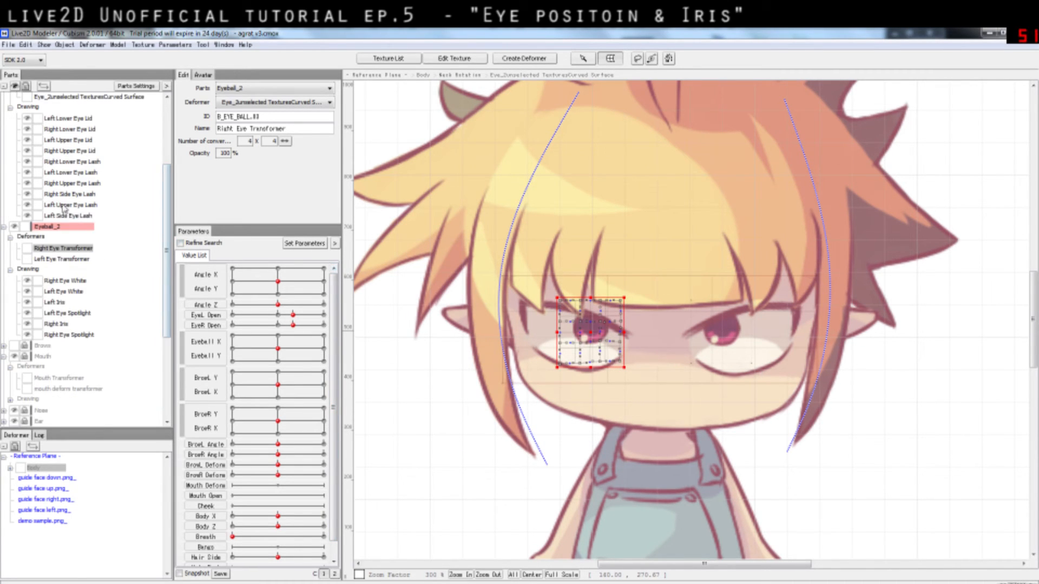
pyautogui.scroll(-2, 42, 199)
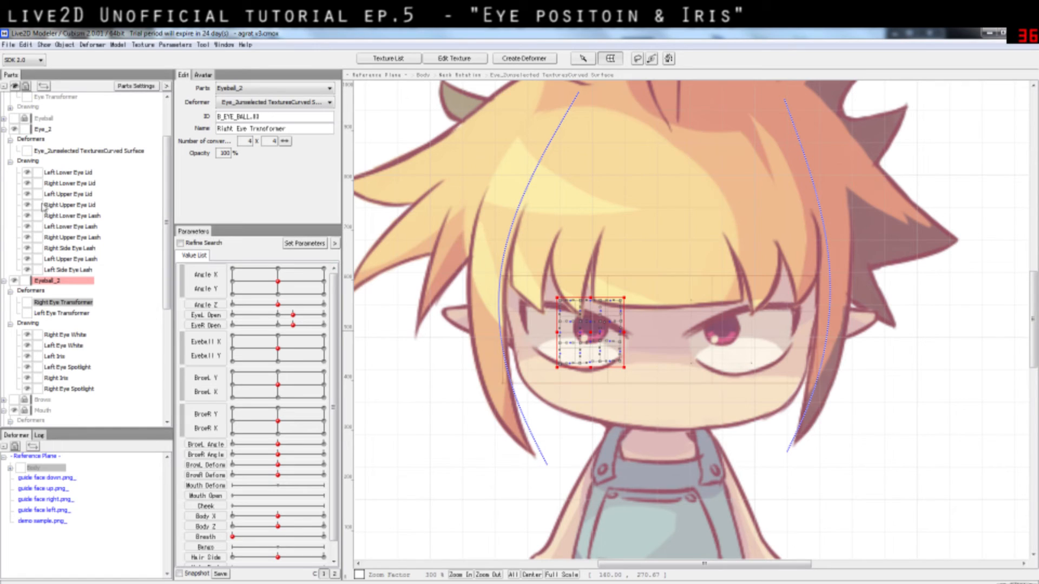
pyautogui.click(5, 281)
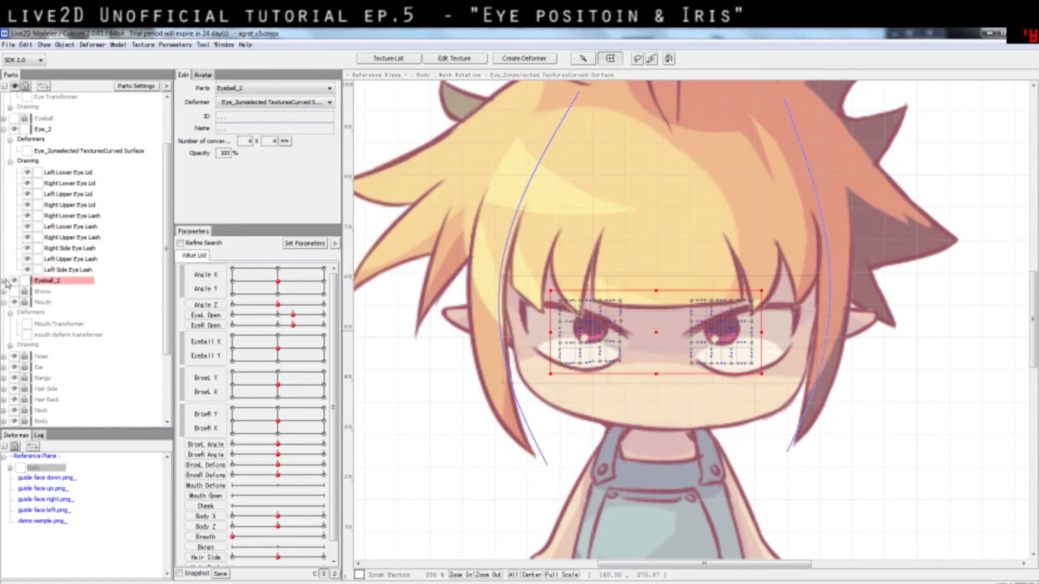
# - Collapse Eye_2, hide and lock the Eye_2 and Eyeball_2 parts, and show and unlock the original Eye and Eyeball parts
pyautogui.click(4, 131)
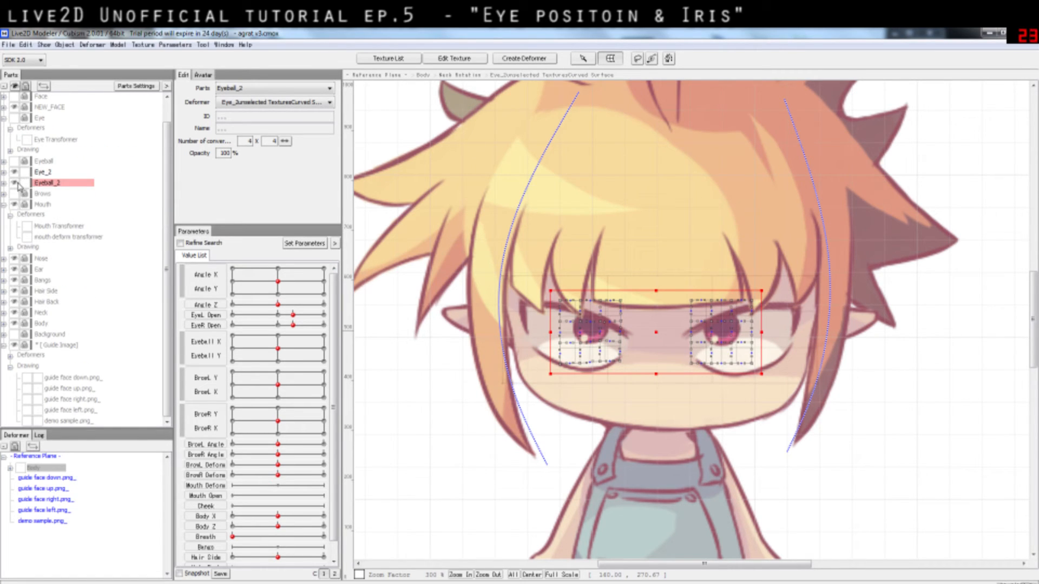
pyautogui.click(14, 182)
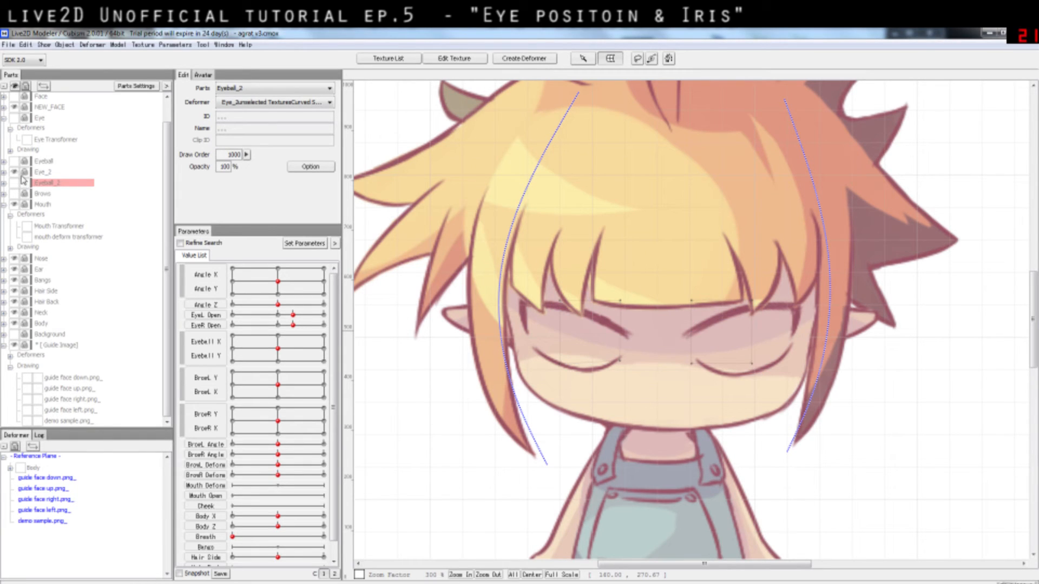
pyautogui.click(14, 173)
pyautogui.click(24, 161)
pyautogui.click(24, 118)
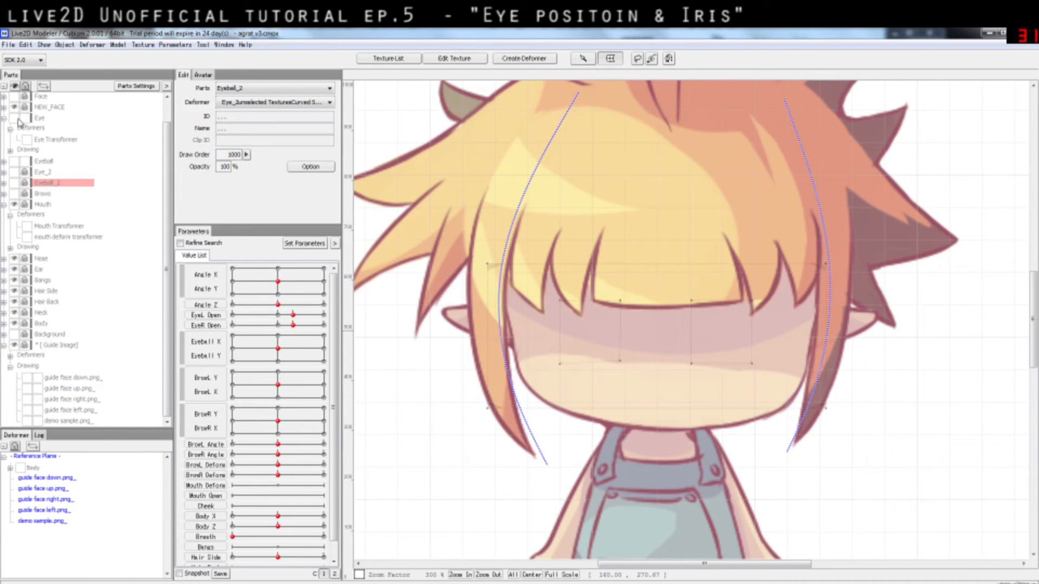
pyautogui.click(14, 118)
pyautogui.click(14, 162)
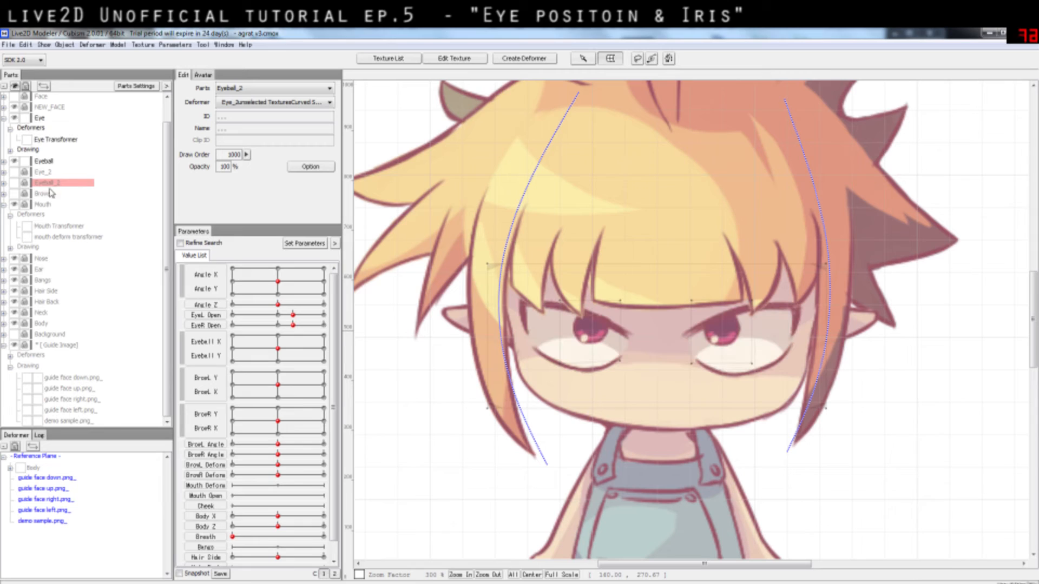
# - Examine the original eyes at Angle Y -30 and Angle X -30, leaving Eyeball X and Eyeball Y at 0
pyautogui.click(279, 293)
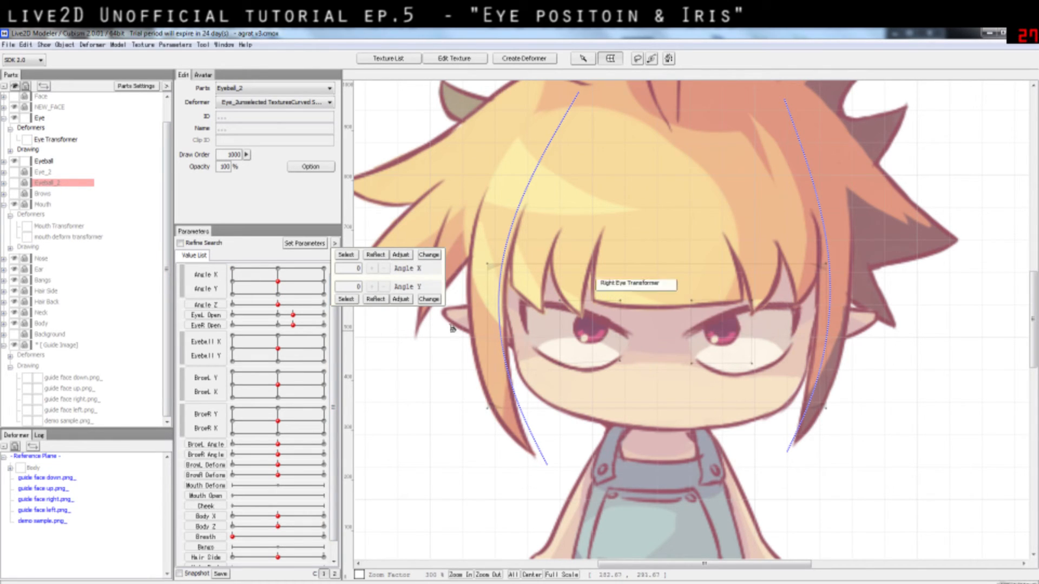
pyautogui.moveTo(282, 287); pyautogui.dragTo(250, 294)
pyautogui.moveTo(298, 354); pyautogui.dragTo(286, 295)
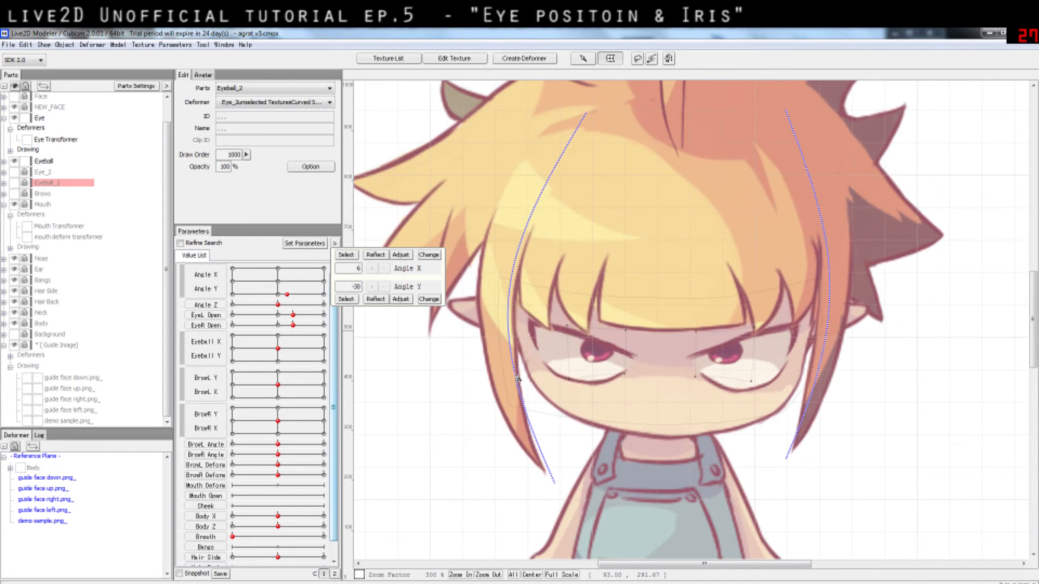
pyautogui.click(277, 282)
pyautogui.click(232, 282)
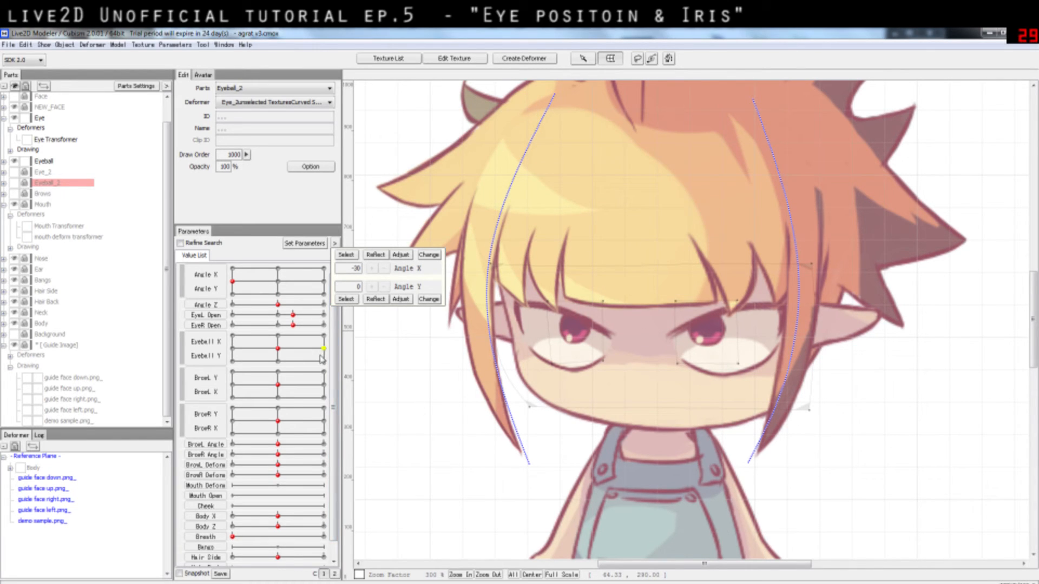
pyautogui.moveTo(320, 353); pyautogui.dragTo(277, 349)
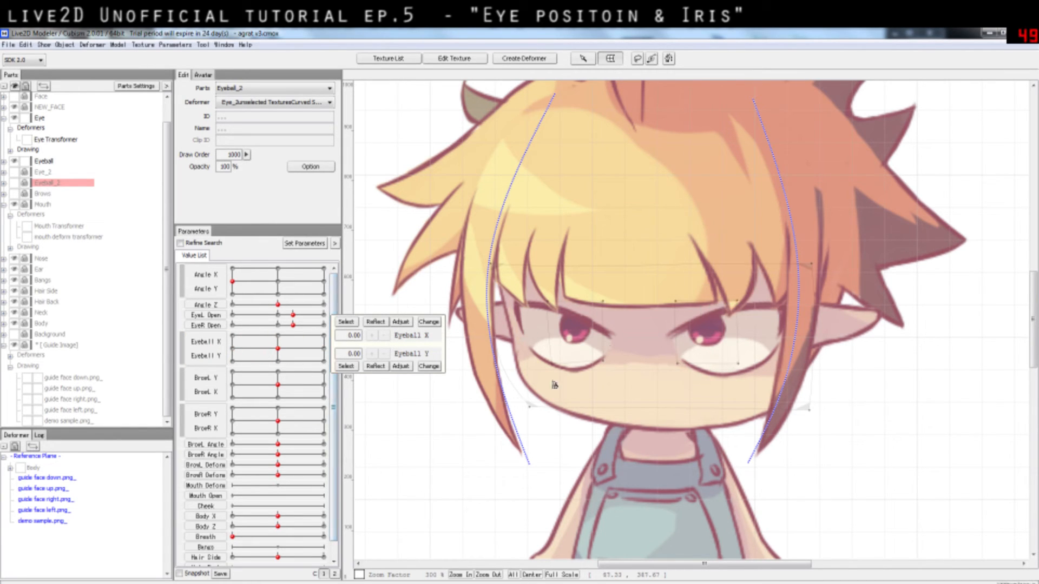
# - Examine the original eyes at the corner combinations of Angle X and Angle Y at -30 and 30, and return both to 0
pyautogui.click(232, 296)
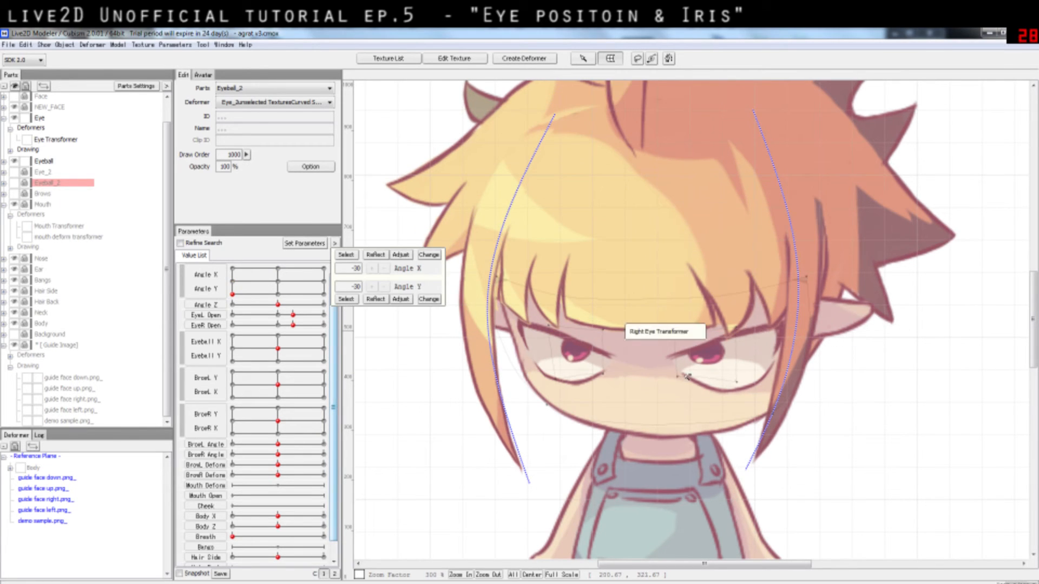
pyautogui.click(232, 269)
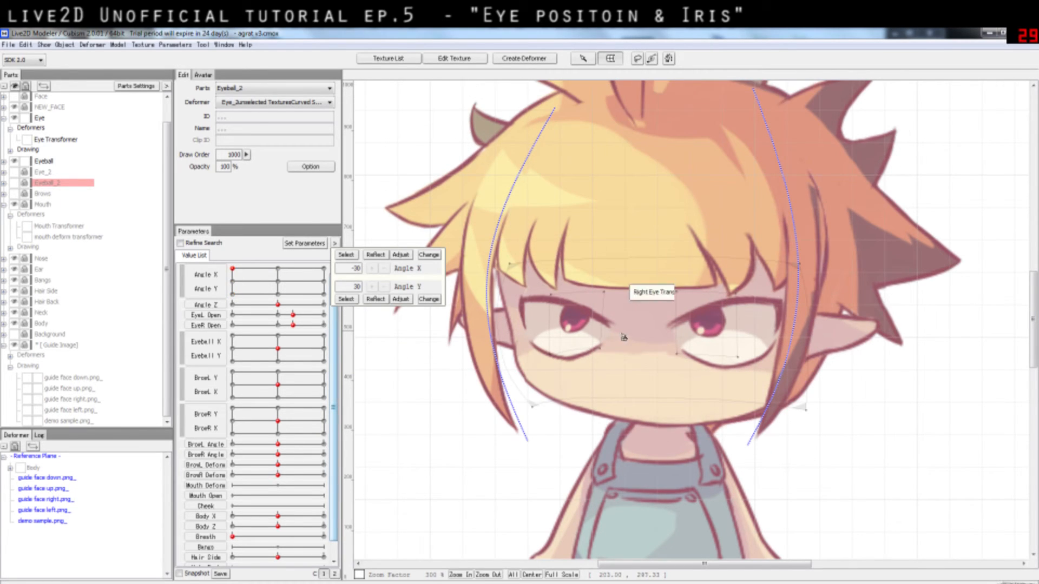
pyautogui.click(325, 269)
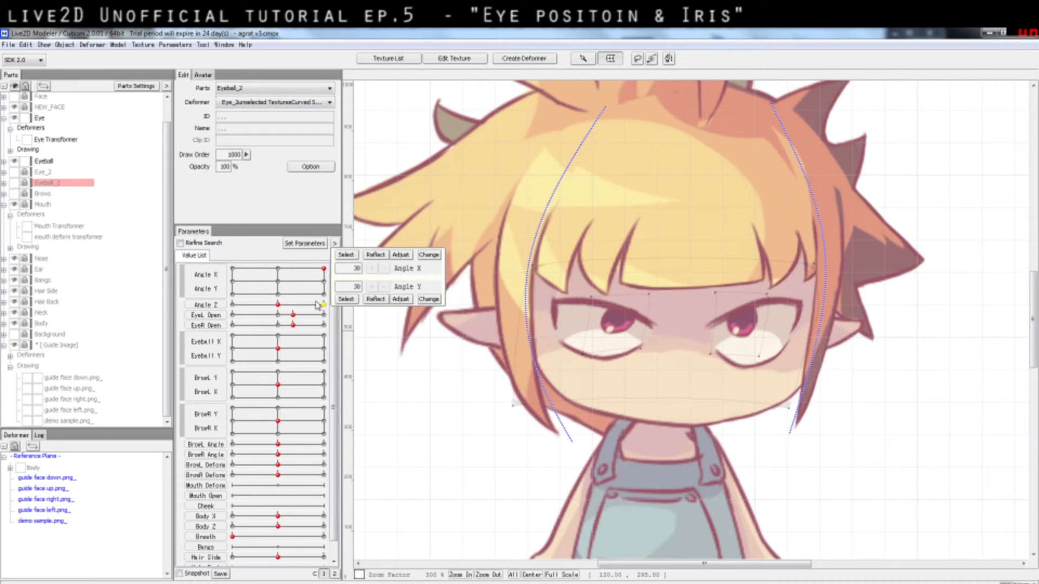
pyautogui.click(277, 281)
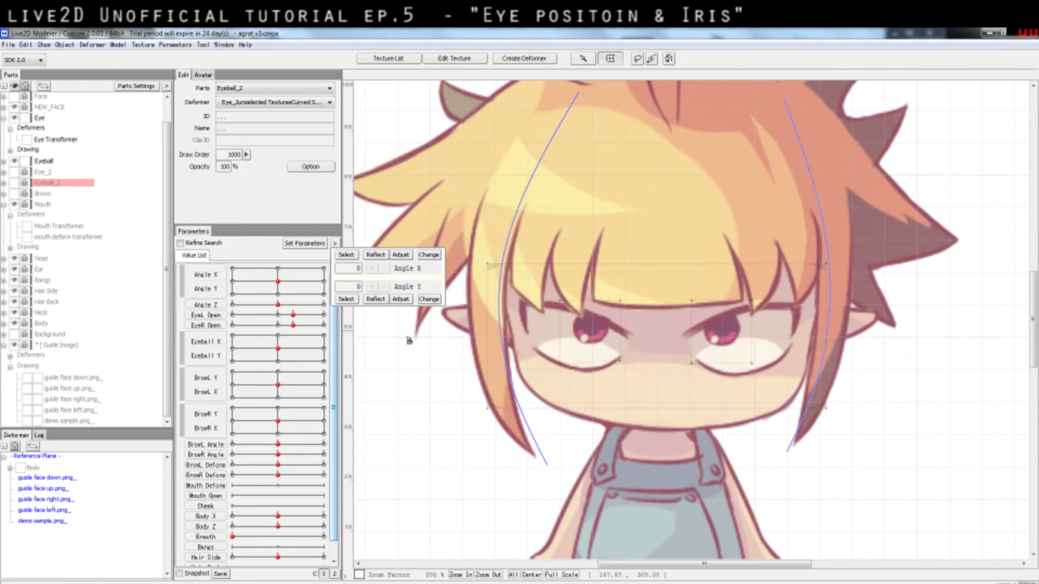
pyautogui.moveTo(248, 285); pyautogui.dragTo(280, 287)
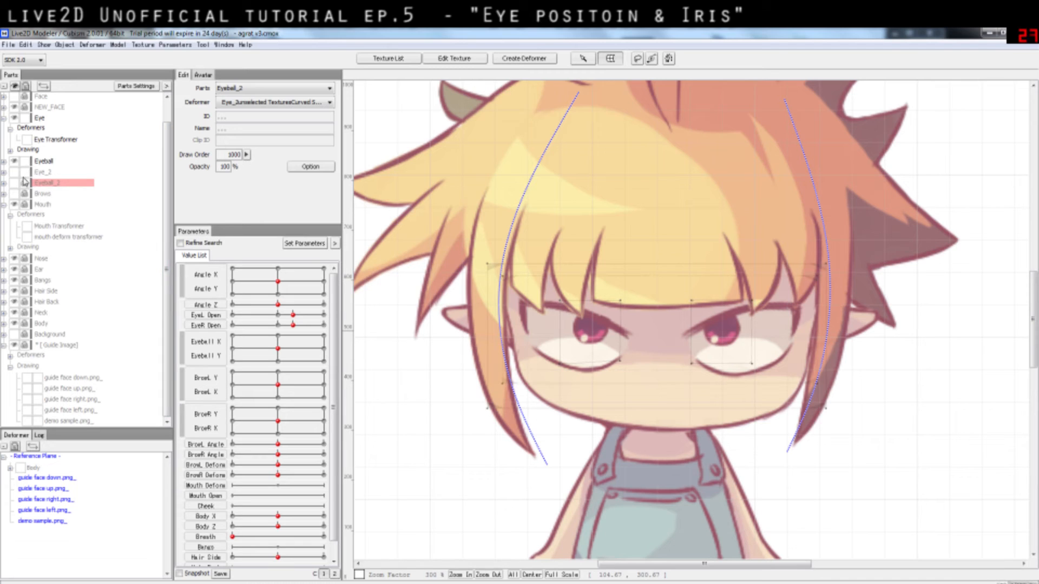
# - Unlock the Eye_2 and Eyeball_2 parts and briefly show them over the original eyes before hiding them again
pyautogui.click(19, 181)
pyautogui.click(15, 183)
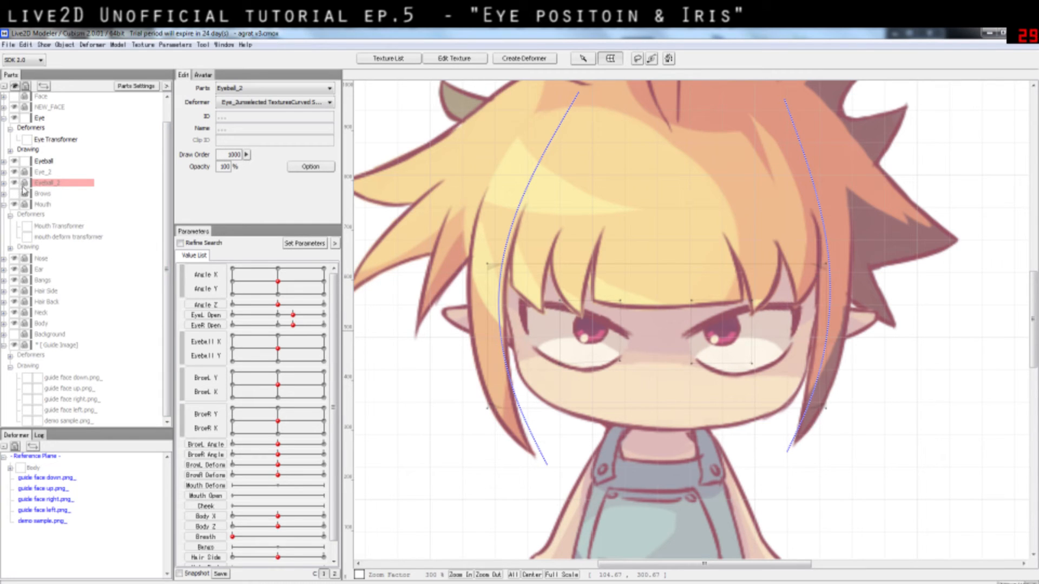
pyautogui.click(25, 172)
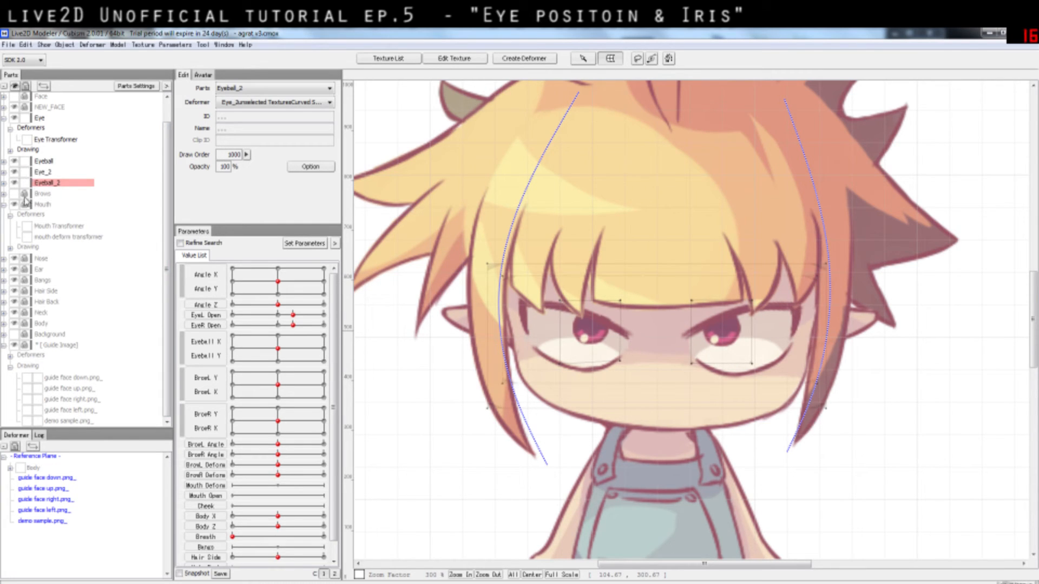
pyautogui.click(15, 183)
pyautogui.click(14, 172)
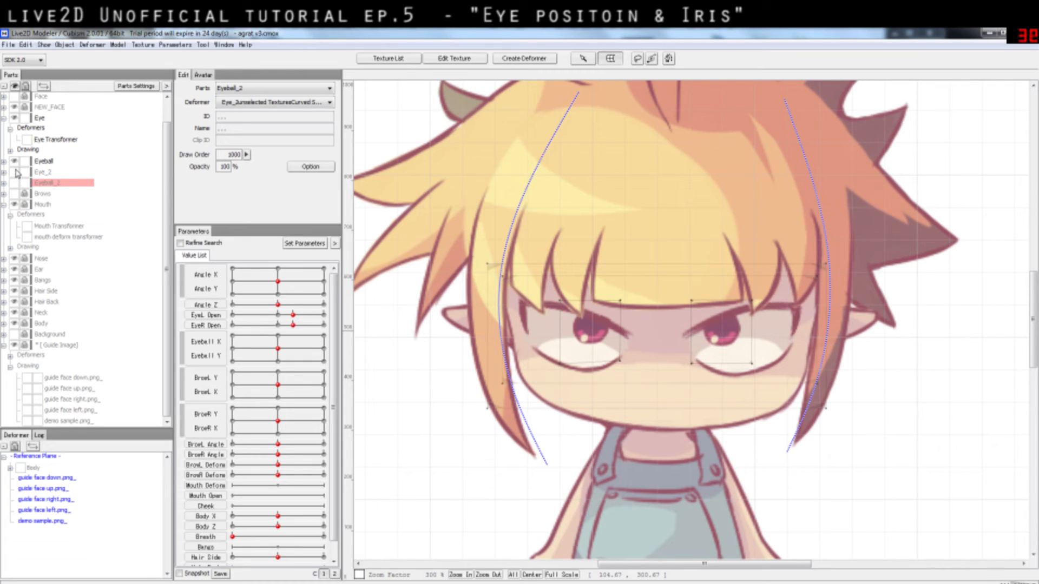
# - Hide and lock the original Eyeball and Eye parts
pyautogui.click(15, 162)
pyautogui.click(15, 118)
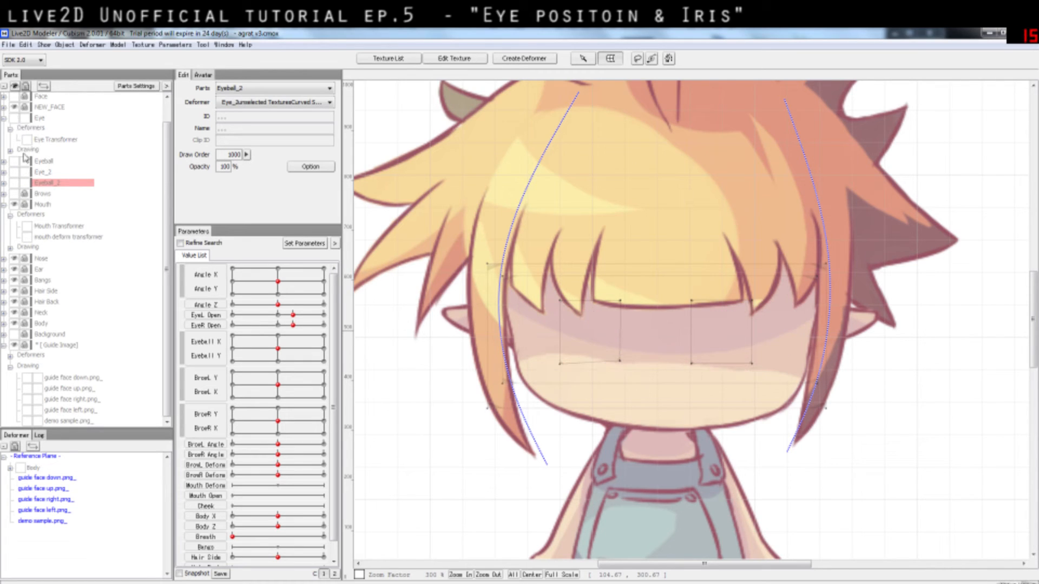
pyautogui.click(25, 161)
pyautogui.click(25, 117)
# - Show the Eye_2 and Eyeball_2 parts and check their movement by swinging Angle Y to -30 and back to 0
pyautogui.click(14, 172)
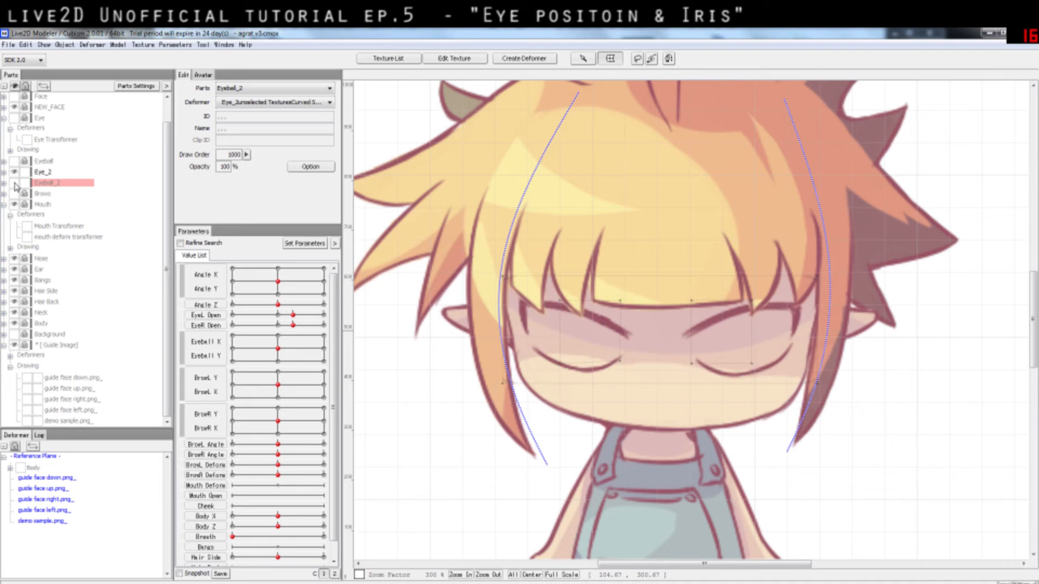
pyautogui.click(15, 183)
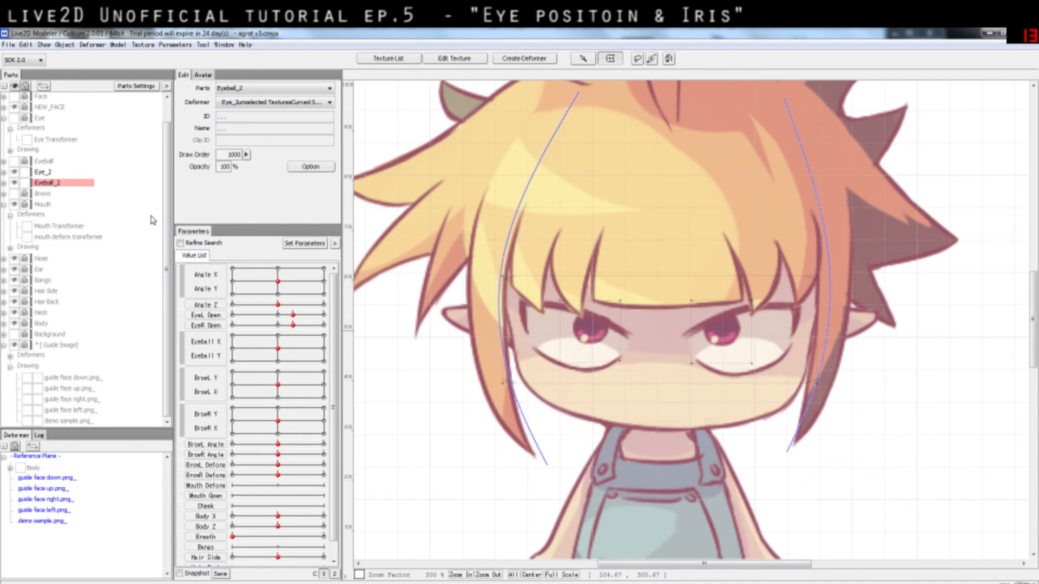
pyautogui.moveTo(278, 281)
pyautogui.mouseDown()
pyautogui.moveTo(272, 272)
pyautogui.moveTo(280, 289)
pyautogui.moveTo(265, 281)
pyautogui.moveTo(280, 287)
pyautogui.moveTo(278, 301)
pyautogui.mouseUp()
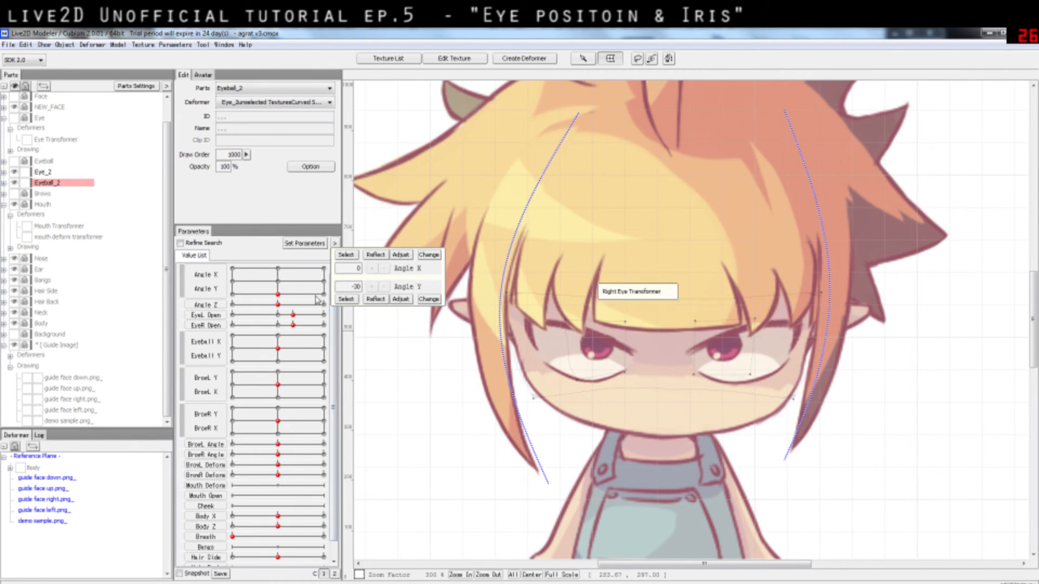
pyautogui.moveTo(279, 293); pyautogui.dragTo(279, 287)
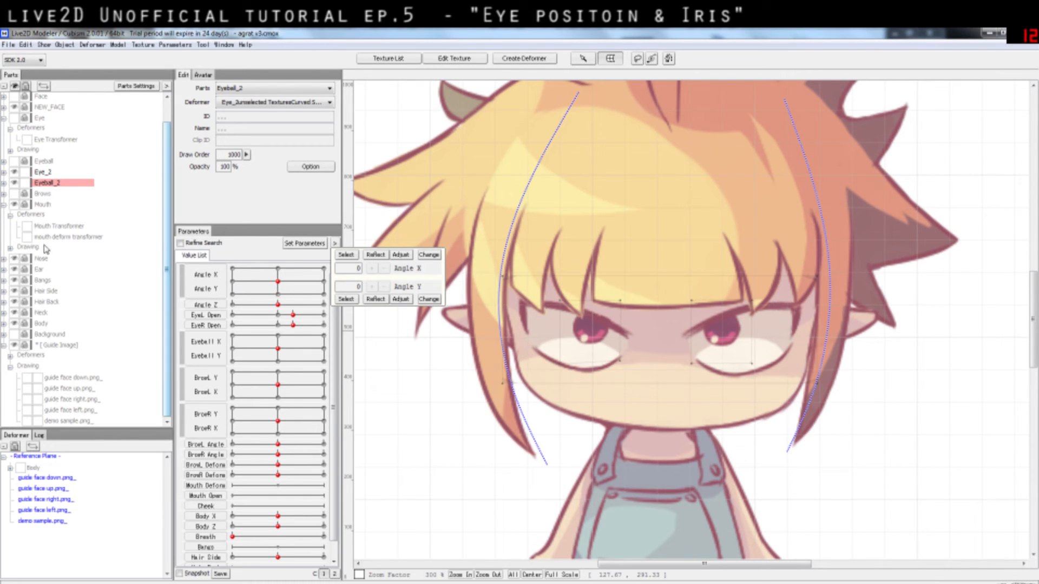
# - Expand the Eyeball_2 part to list its deformers and drawings in the parts hierarchy
pyautogui.click(4, 183)
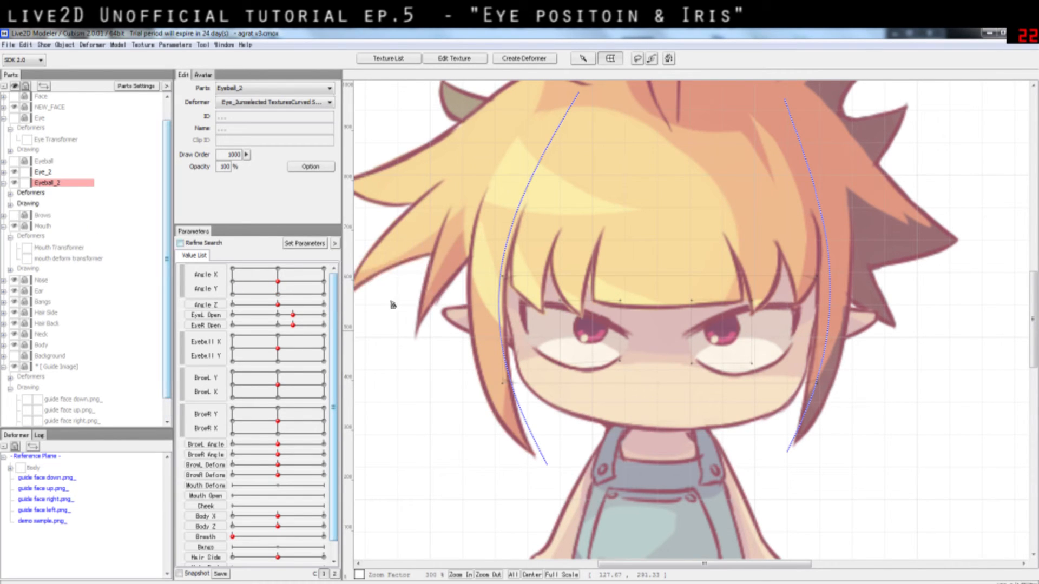
pyautogui.click(11, 204)
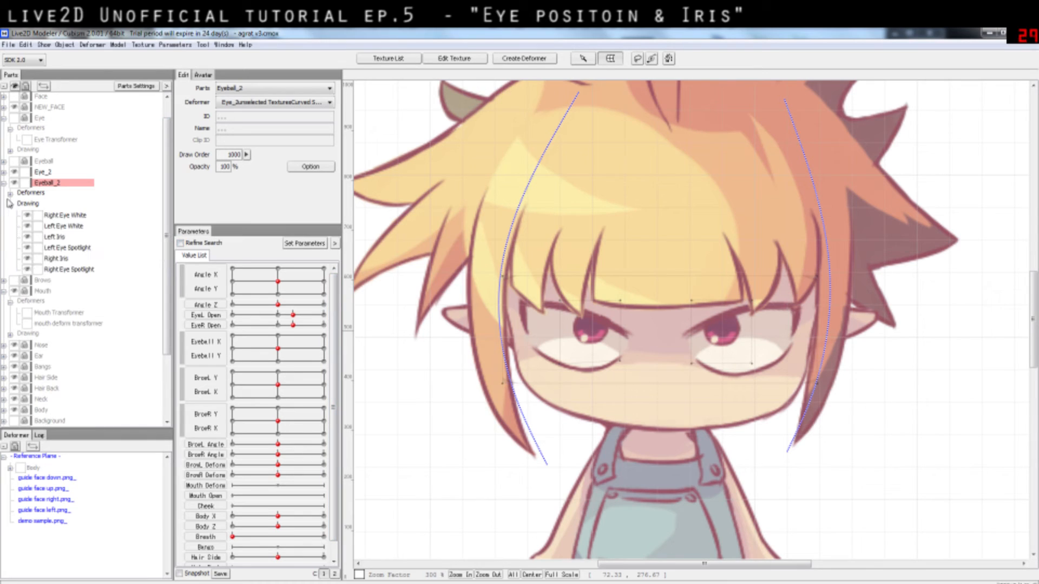
pyautogui.click(11, 193)
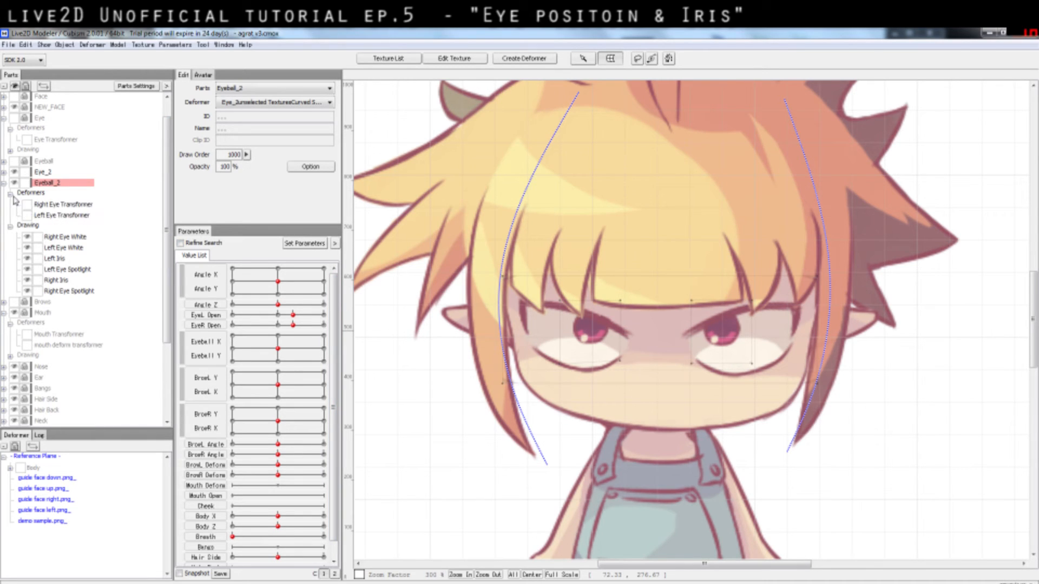
# - Examine the areas and parent deformers of the Eyeball_2 transformers, eye whites, irises and left eye spotlight by selecting them in turn
pyautogui.click(81, 215)
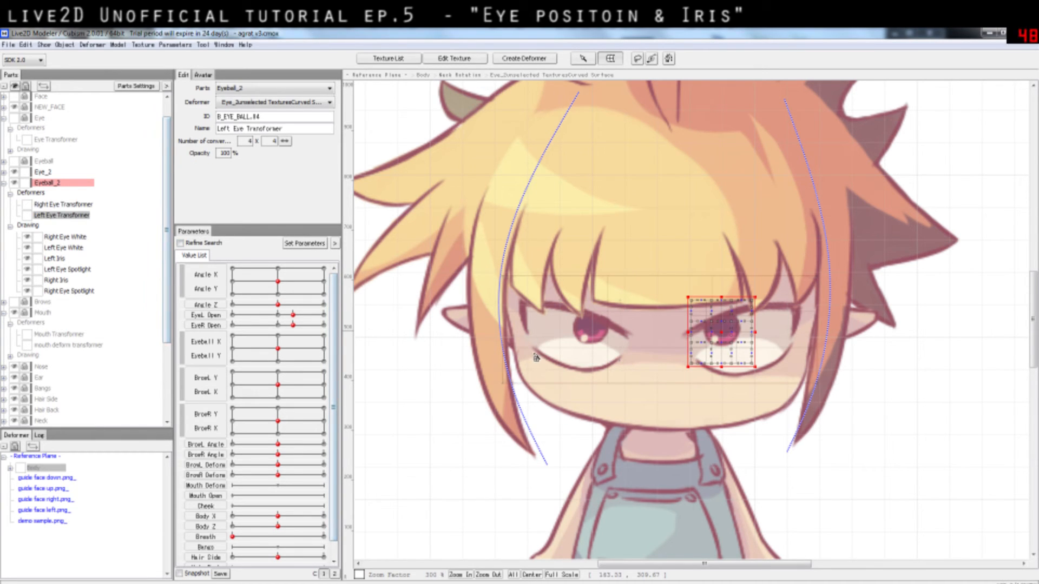
pyautogui.click(68, 205)
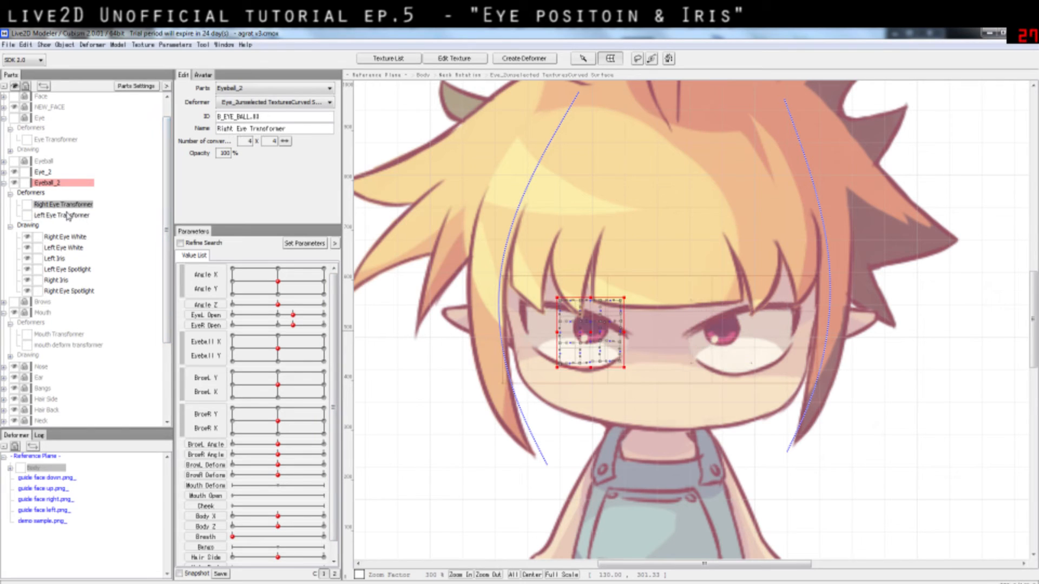
pyautogui.click(68, 216)
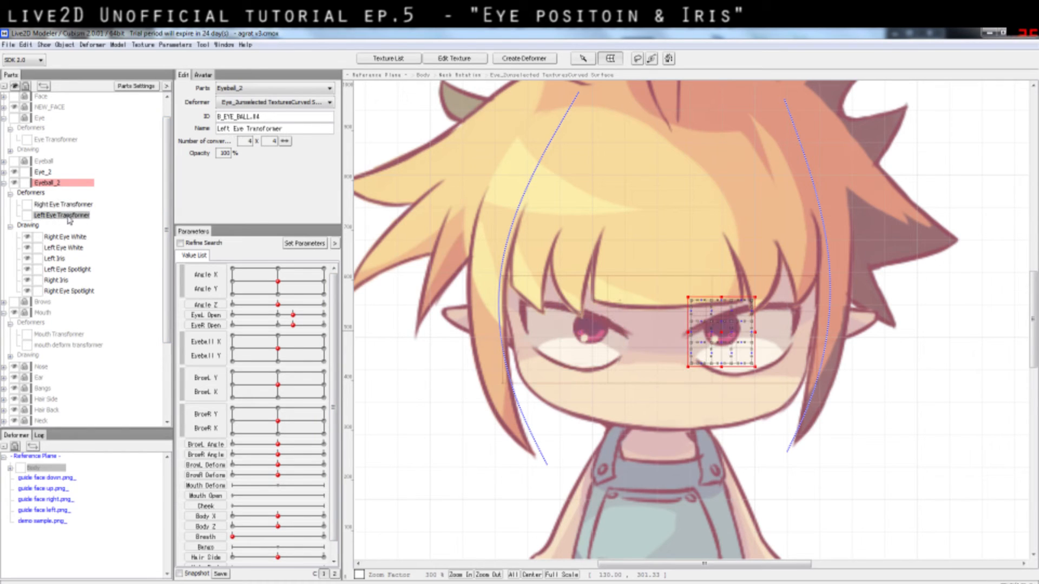
pyautogui.click(70, 258)
pyautogui.click(75, 269)
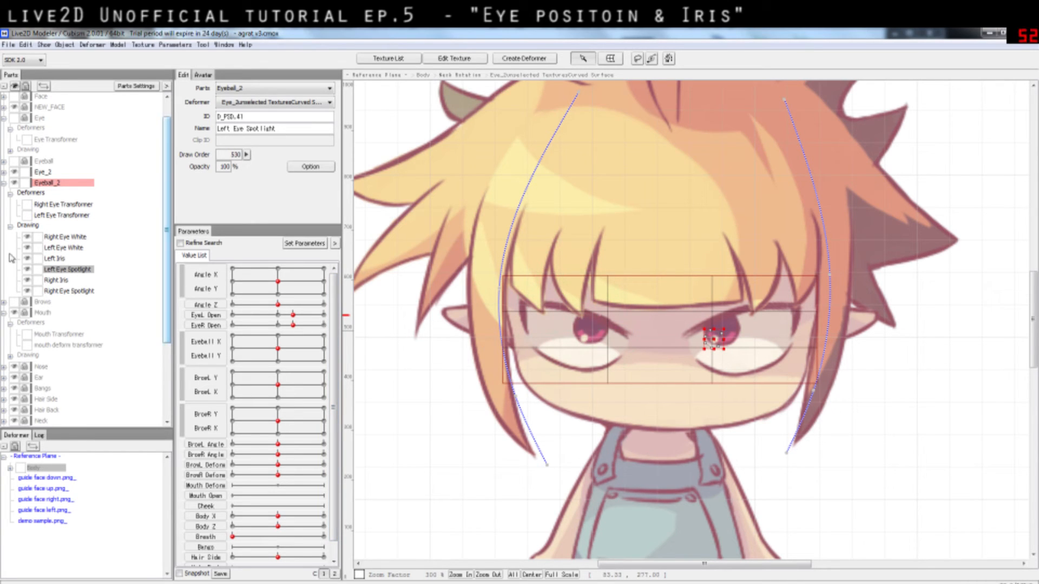
pyautogui.click(63, 249)
pyautogui.click(73, 238)
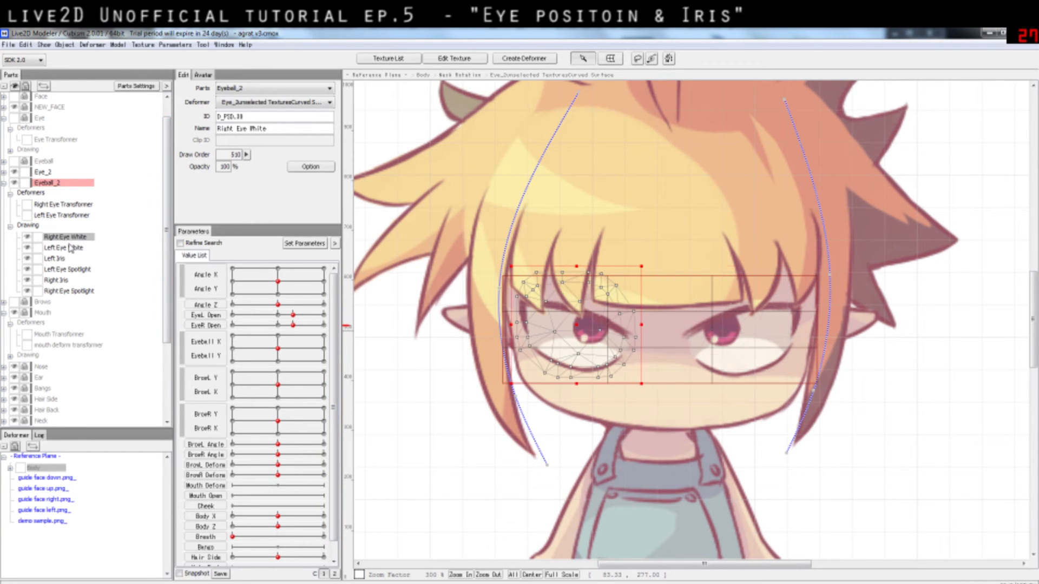
pyautogui.click(71, 248)
pyautogui.click(71, 239)
pyautogui.click(63, 260)
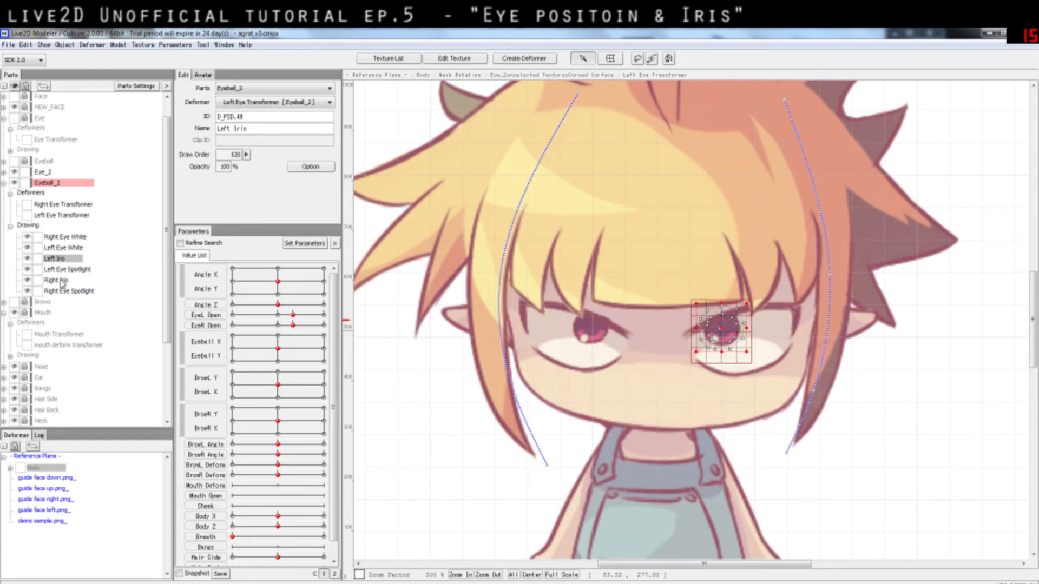
pyautogui.click(62, 281)
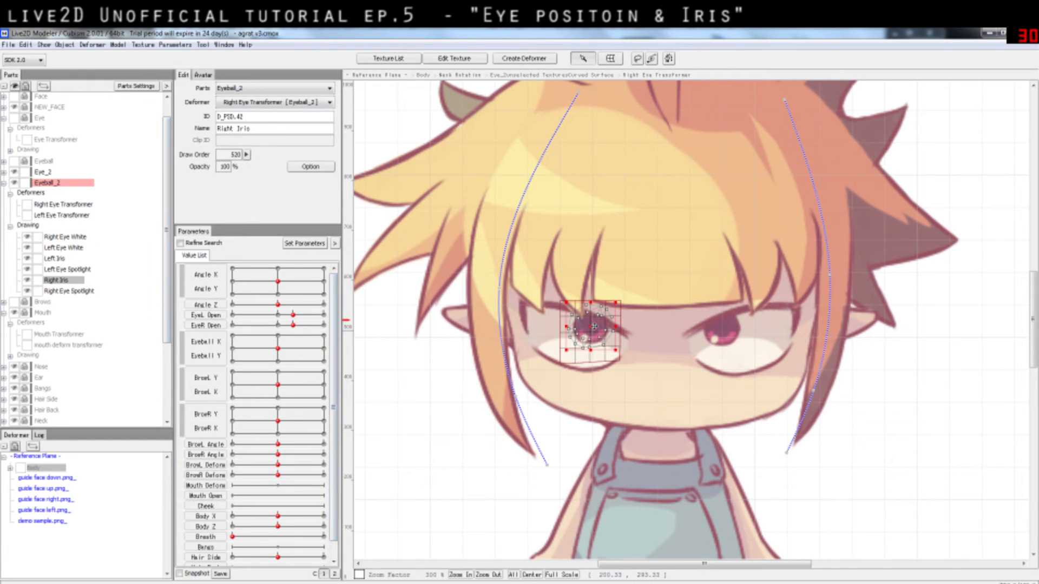
pyautogui.scroll(-2, 273, 387)
pyautogui.scroll(2, 274, 386)
# - Compare the areas of the Right and Left Eye Transformers and view the right one's Eyeball X key settings
pyautogui.click(67, 206)
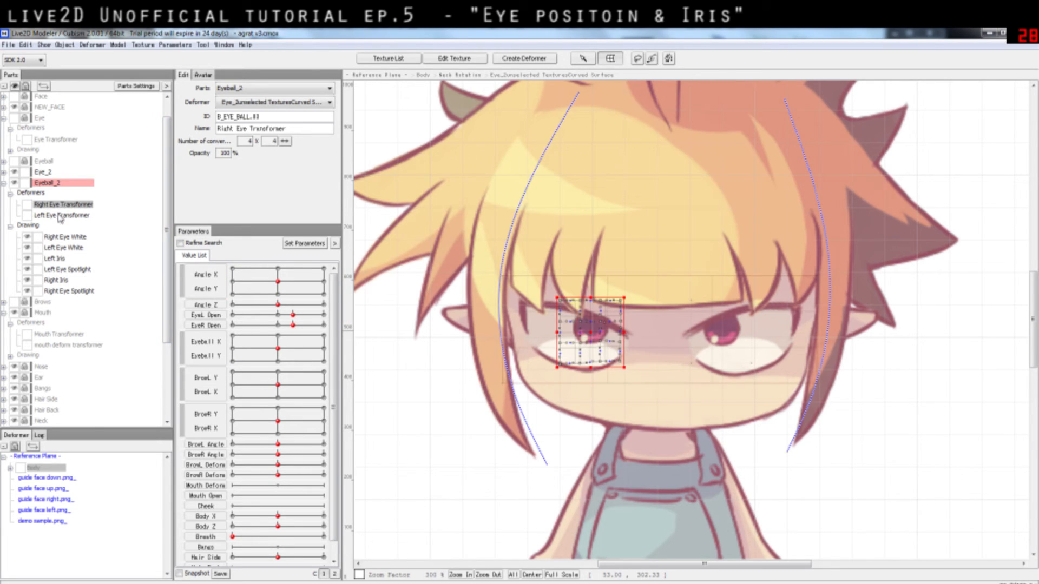
pyautogui.click(72, 217)
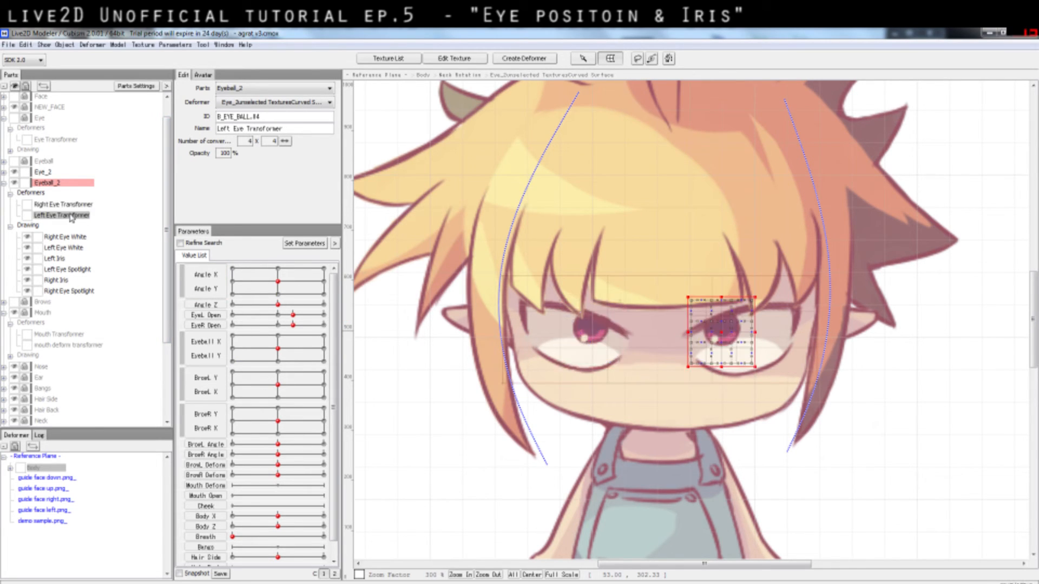
pyautogui.click(80, 205)
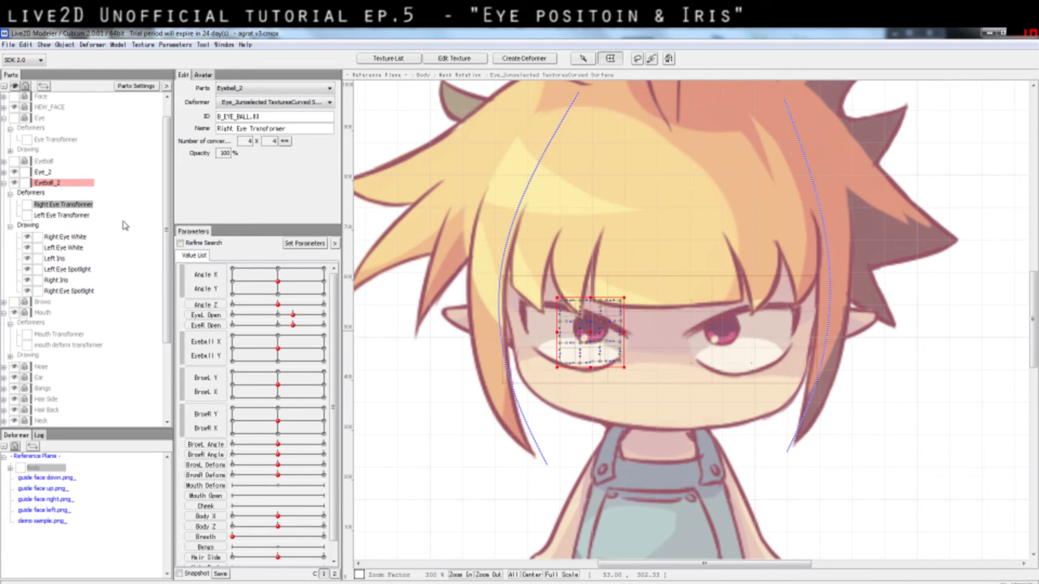
pyautogui.click(204, 349)
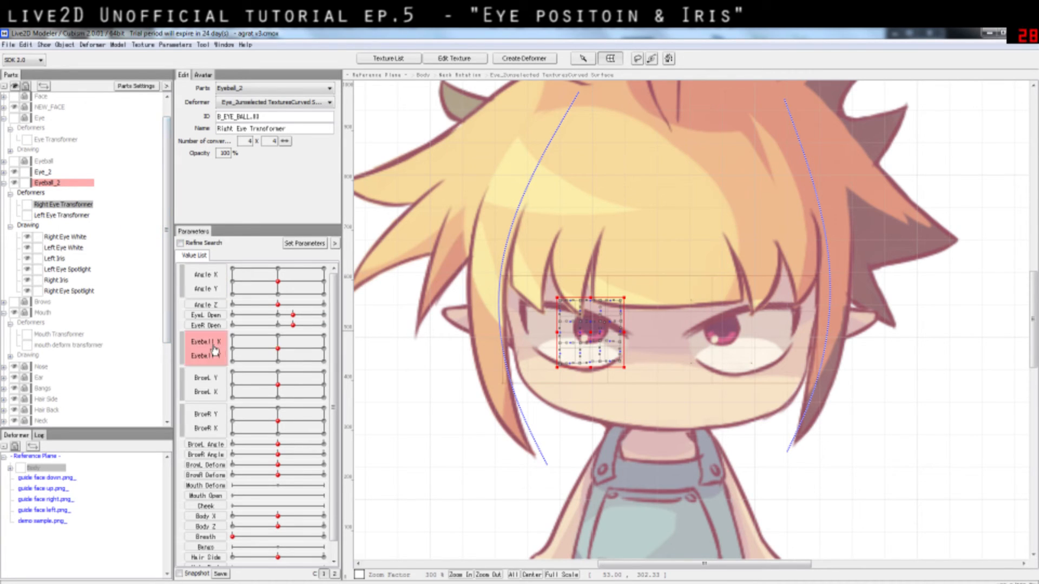
pyautogui.doubleClick(203, 349)
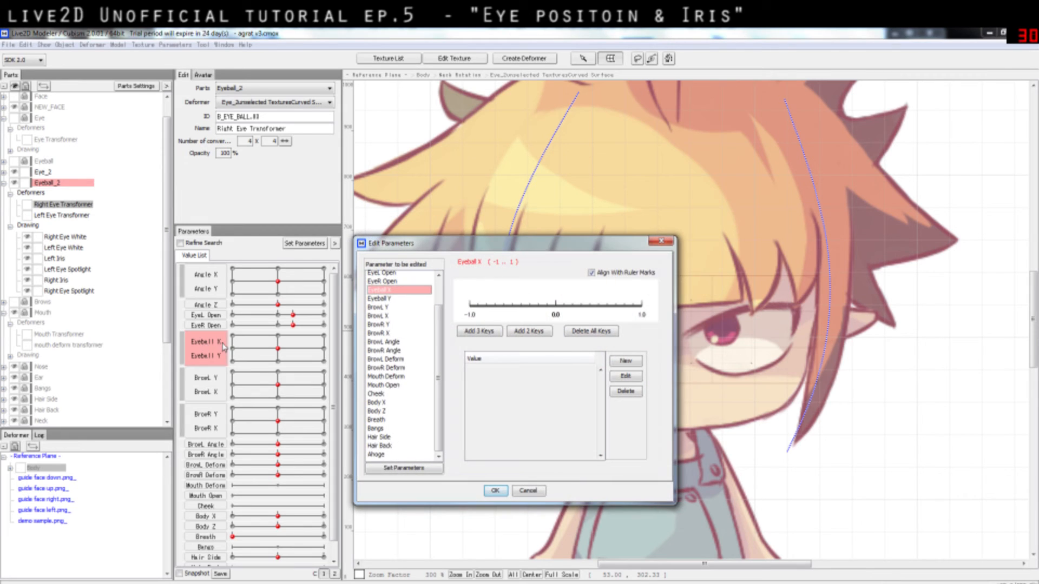
pyautogui.click(528, 490)
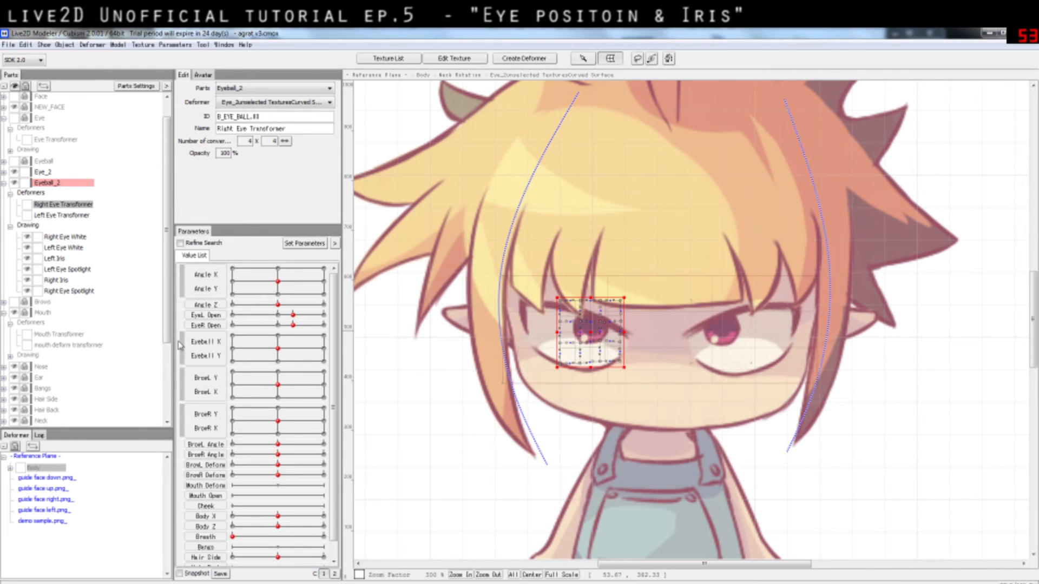
# - Split the combined Eyeball X and Eyeball Y parameter into two and join them again
pyautogui.click(182, 348)
pyautogui.click(183, 337)
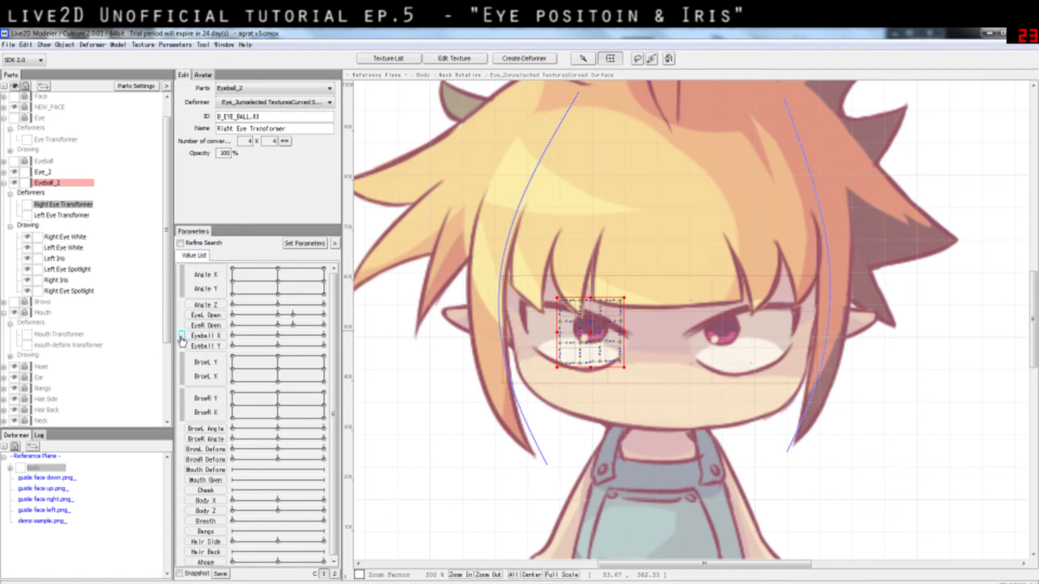
pyautogui.moveTo(182, 339); pyautogui.dragTo(186, 352)
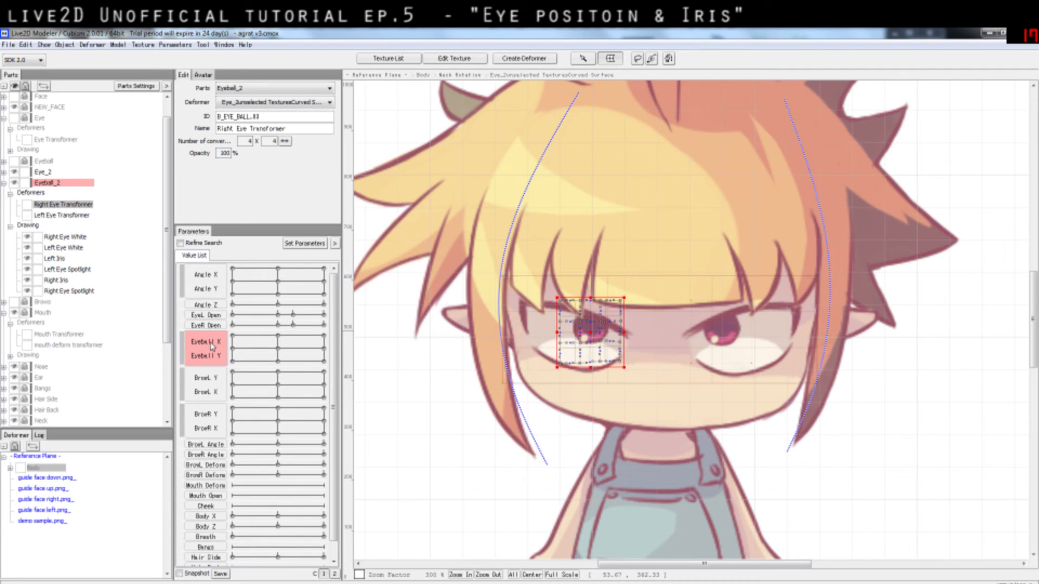
# - Give the Right Eye Transformer three keys (-1, 0 and 1) on both Eyeball X and Eyeball Y
pyautogui.doubleClick(203, 346)
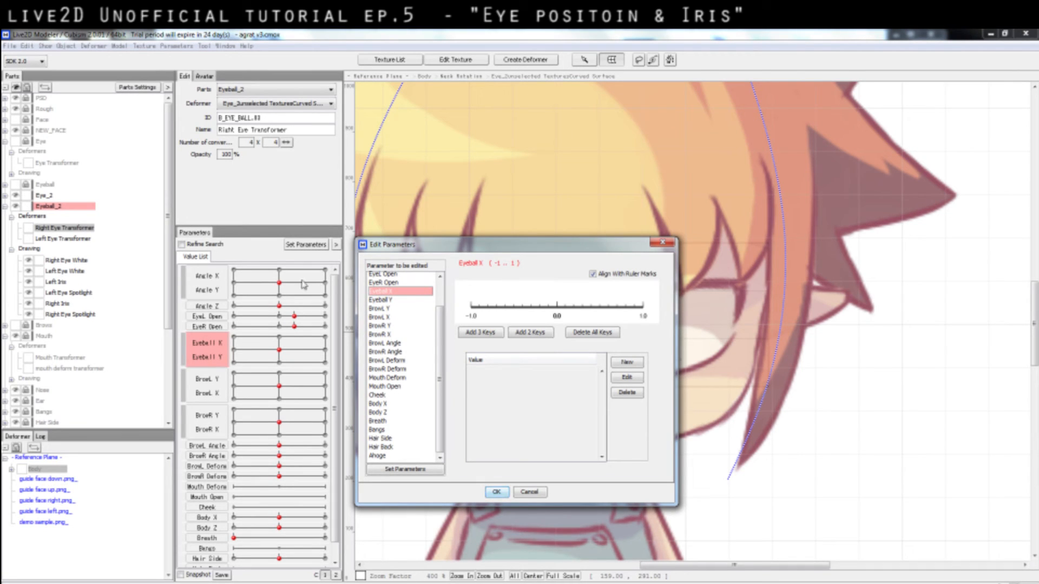
pyautogui.click(397, 300)
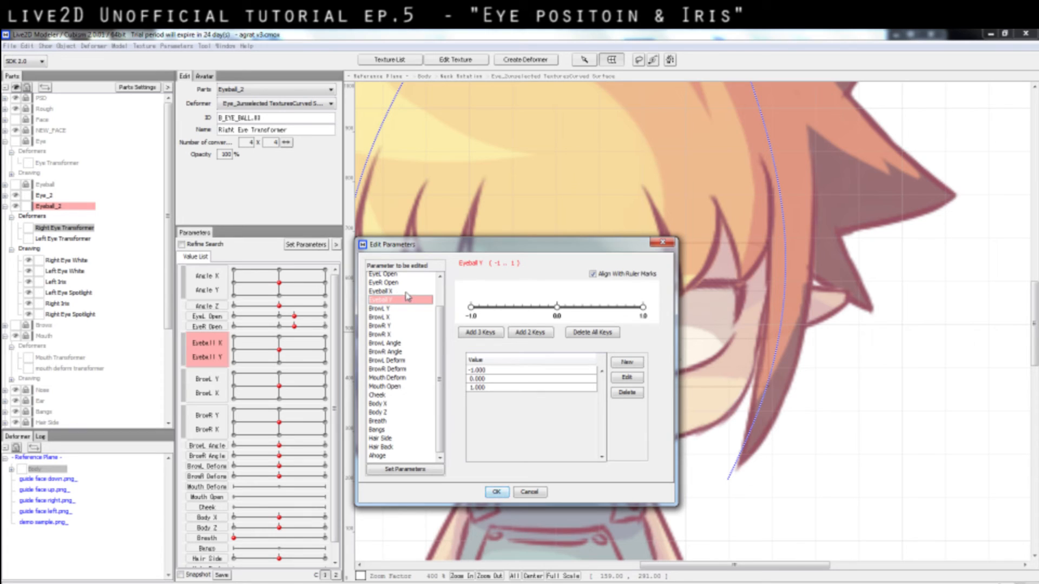
pyautogui.click(407, 297)
pyautogui.click(431, 304)
pyautogui.click(601, 335)
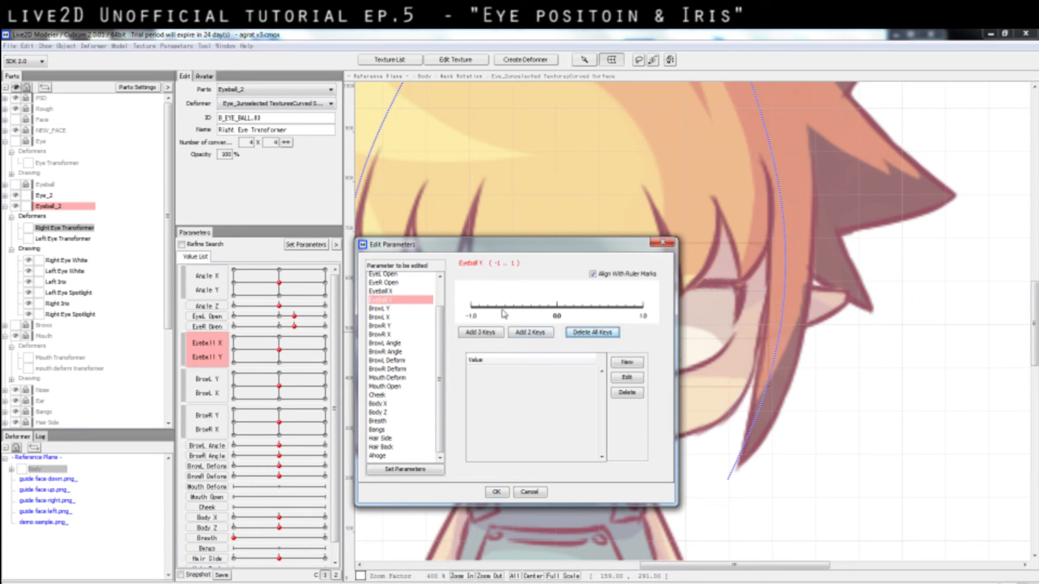
pyautogui.click(394, 292)
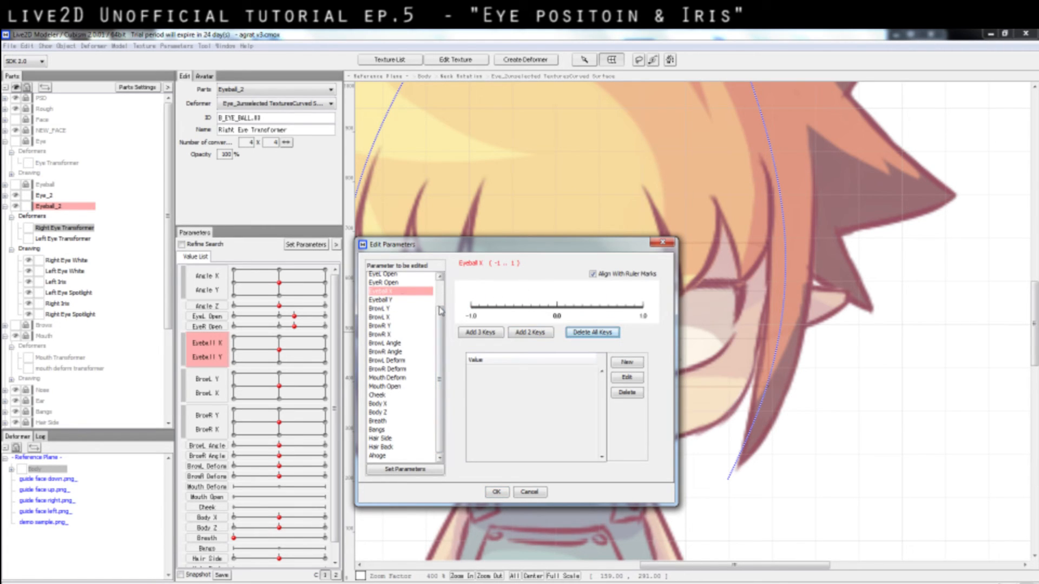
pyautogui.click(476, 334)
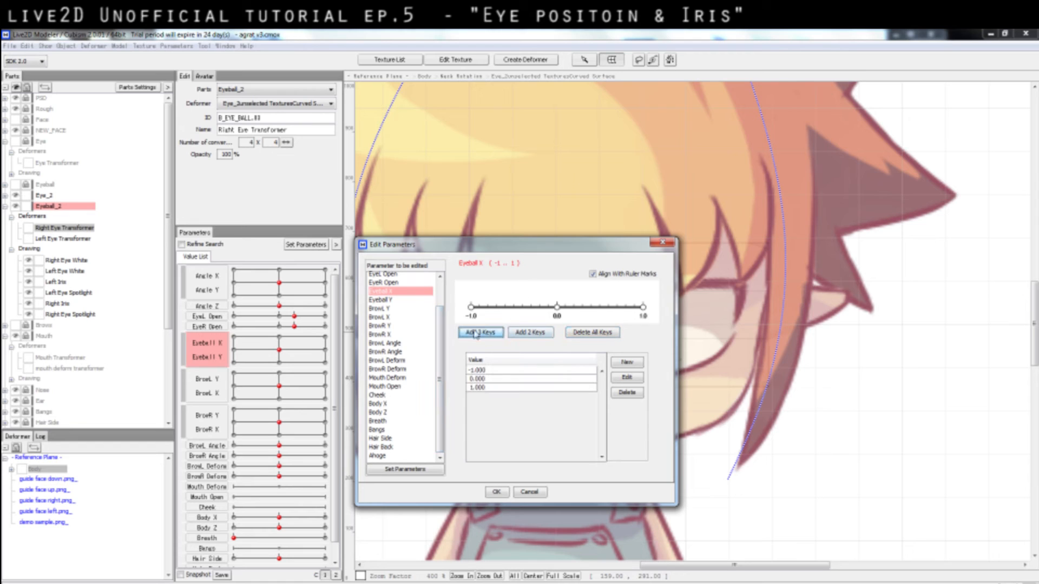
pyautogui.click(395, 300)
pyautogui.click(481, 333)
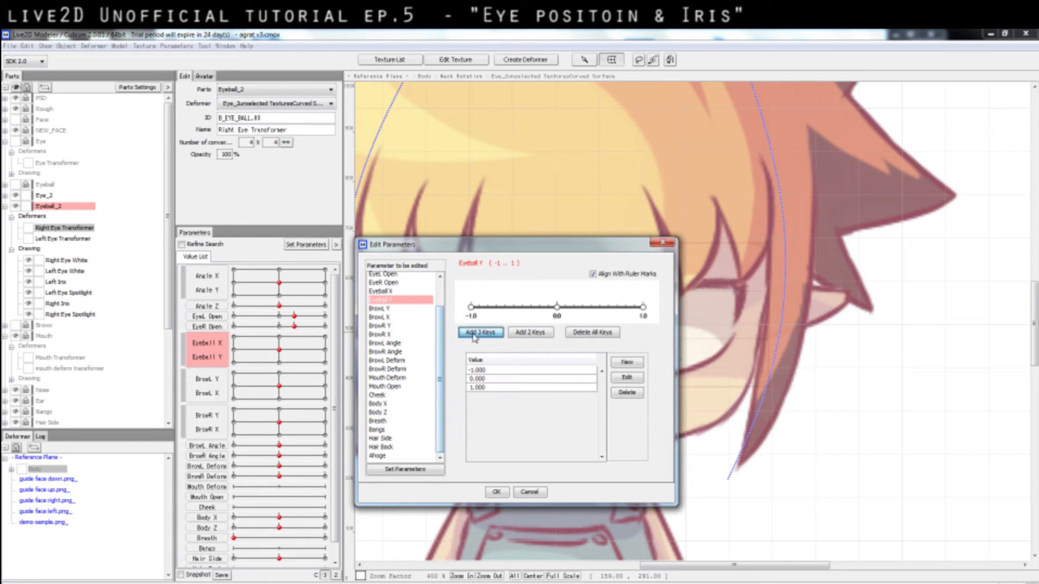
pyautogui.moveTo(514, 319); pyautogui.dragTo(643, 321)
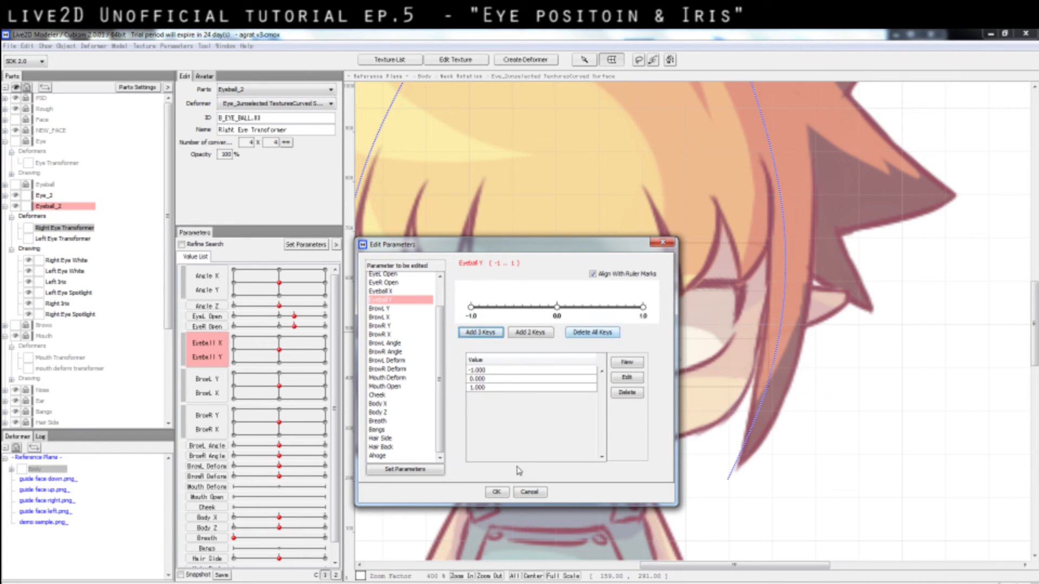
pyautogui.click(497, 492)
# - Give the Left Eye Transformer three keys (-1, 0 and 1) on Eyeball X and Eyeball Y, and try the combined control
pyautogui.click(74, 239)
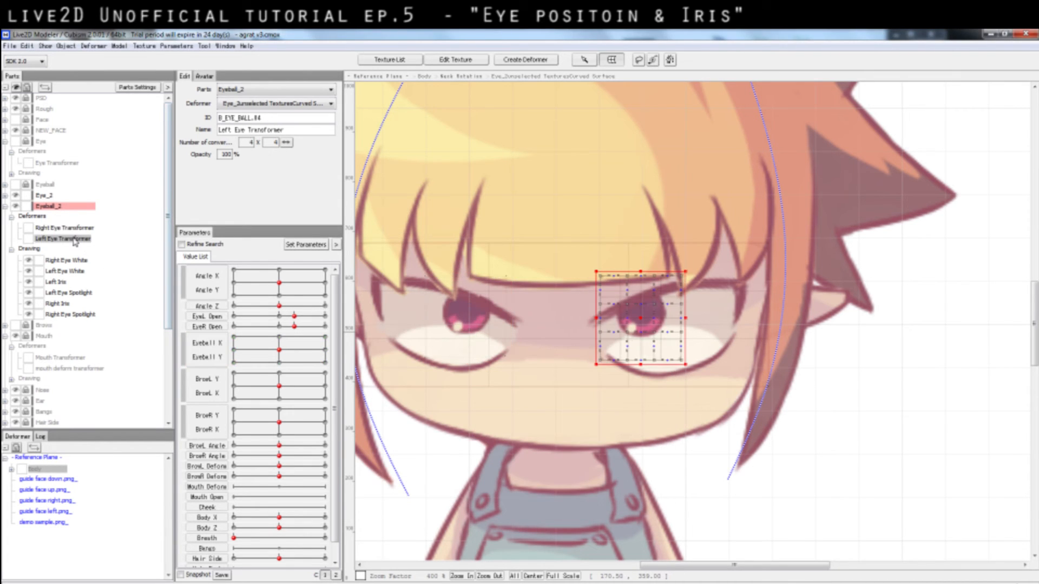
pyautogui.click(206, 349)
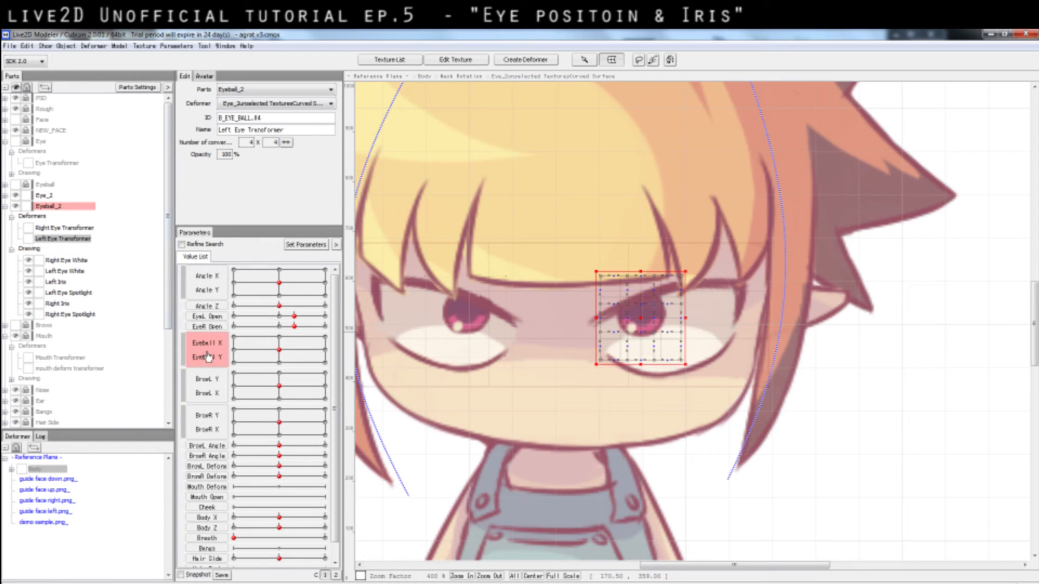
pyautogui.doubleClick(205, 353)
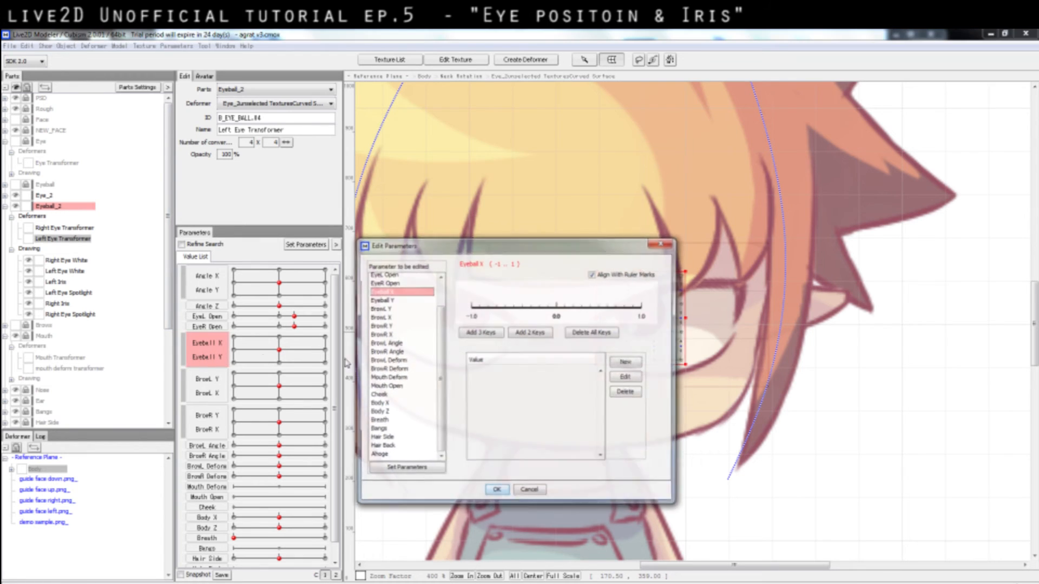
pyautogui.click(479, 333)
pyautogui.click(406, 300)
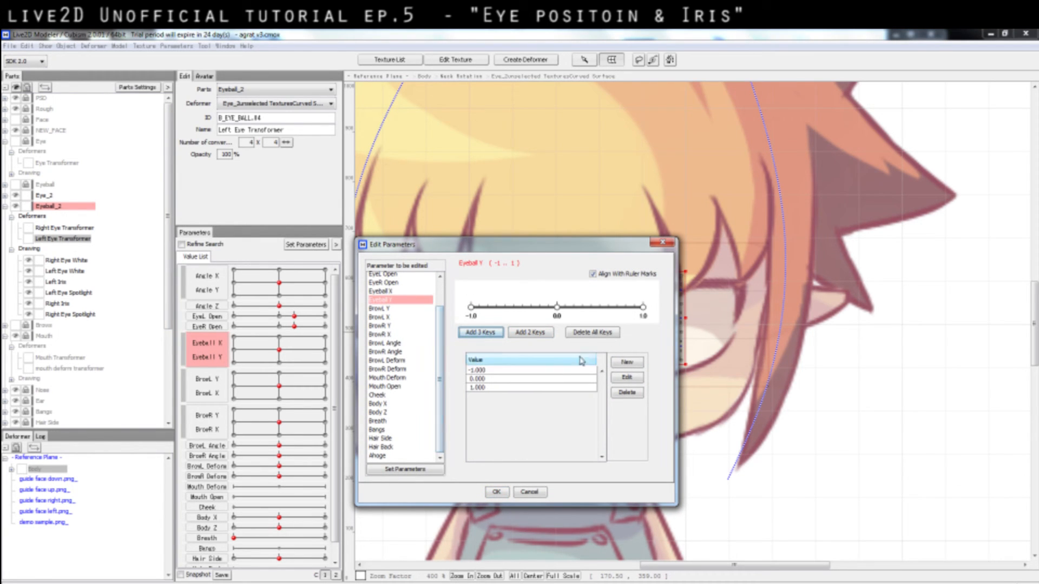
pyautogui.click(589, 334)
pyautogui.click(489, 335)
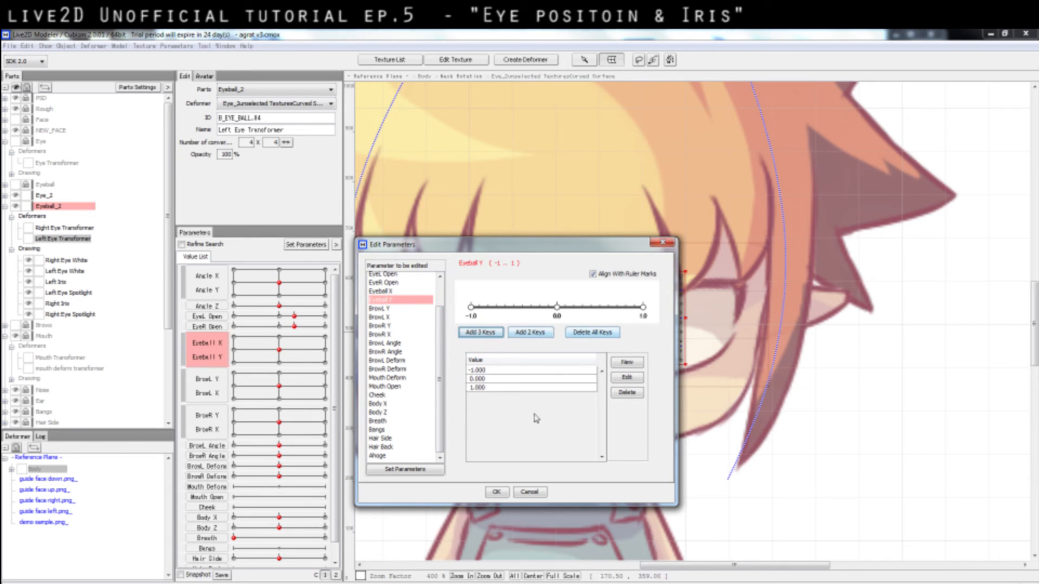
pyautogui.click(495, 492)
pyautogui.moveTo(279, 350)
pyautogui.mouseDown()
pyautogui.moveTo(295, 341)
pyautogui.moveTo(278, 362)
pyautogui.moveTo(296, 353)
pyautogui.moveTo(280, 351)
pyautogui.moveTo(301, 362)
pyautogui.moveTo(269, 347)
pyautogui.mouseUp()
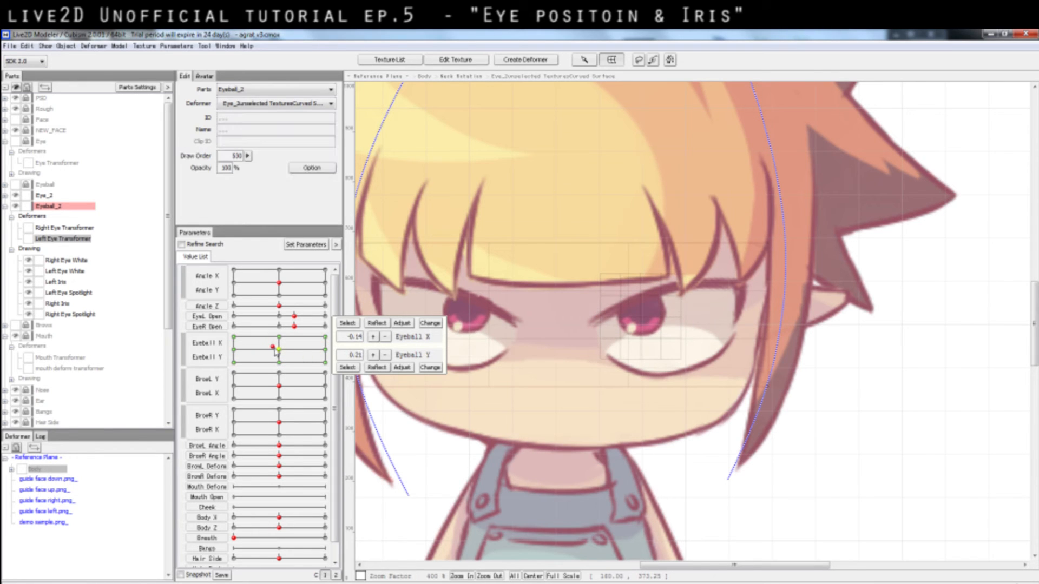
# - Delete all Eyeball Y keys from the Right Eye Transformer
pyautogui.click(64, 228)
pyautogui.doubleClick(224, 344)
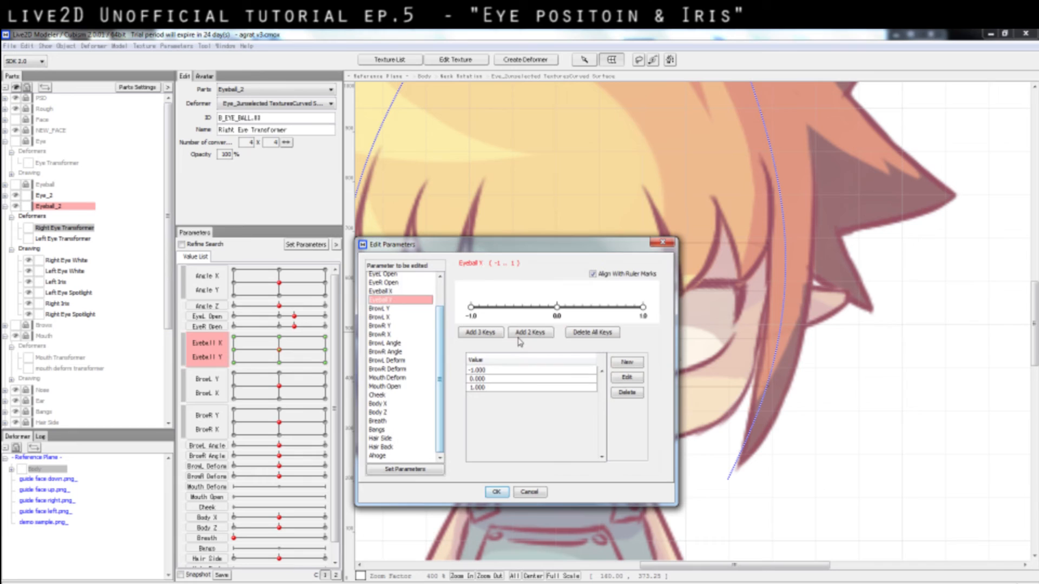
pyautogui.click(593, 332)
pyautogui.click(496, 492)
# - Delete all Eyeball Y keys from the Left Eye Transformer and try the combined Eyeball X and Y control
pyautogui.click(81, 240)
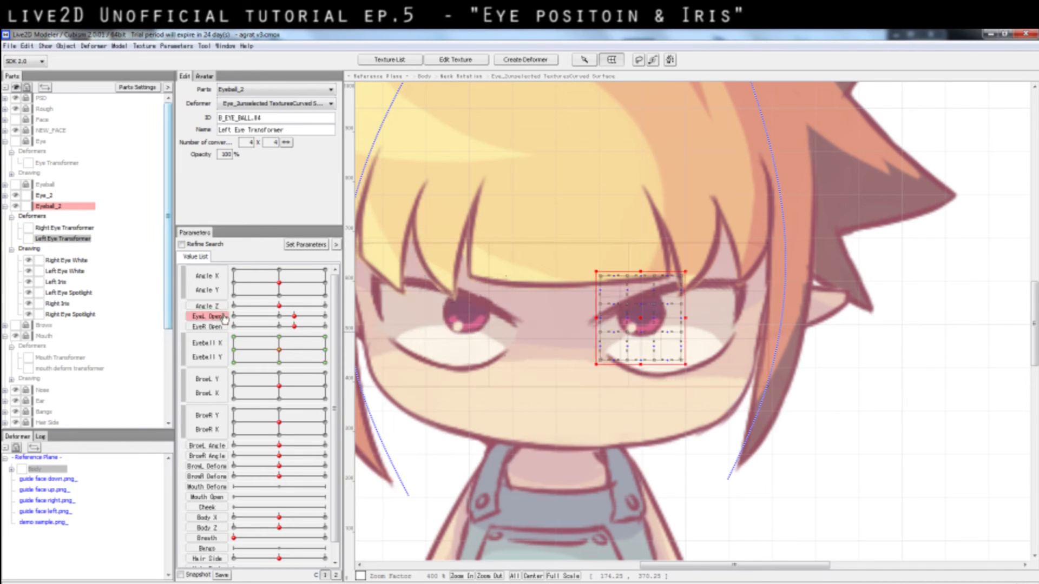
pyautogui.doubleClick(206, 349)
pyautogui.click(417, 299)
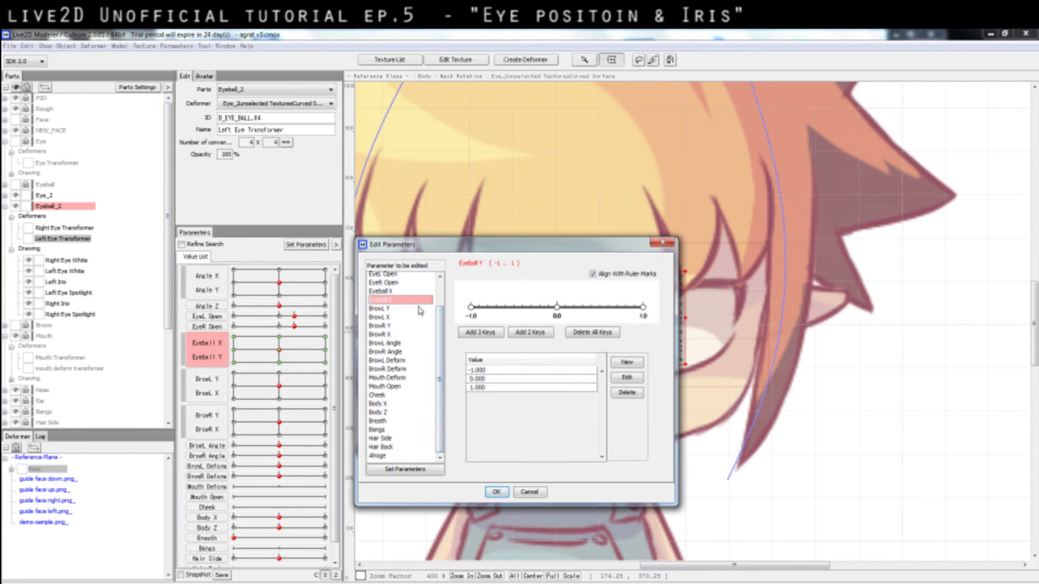
pyautogui.click(582, 333)
pyautogui.click(497, 492)
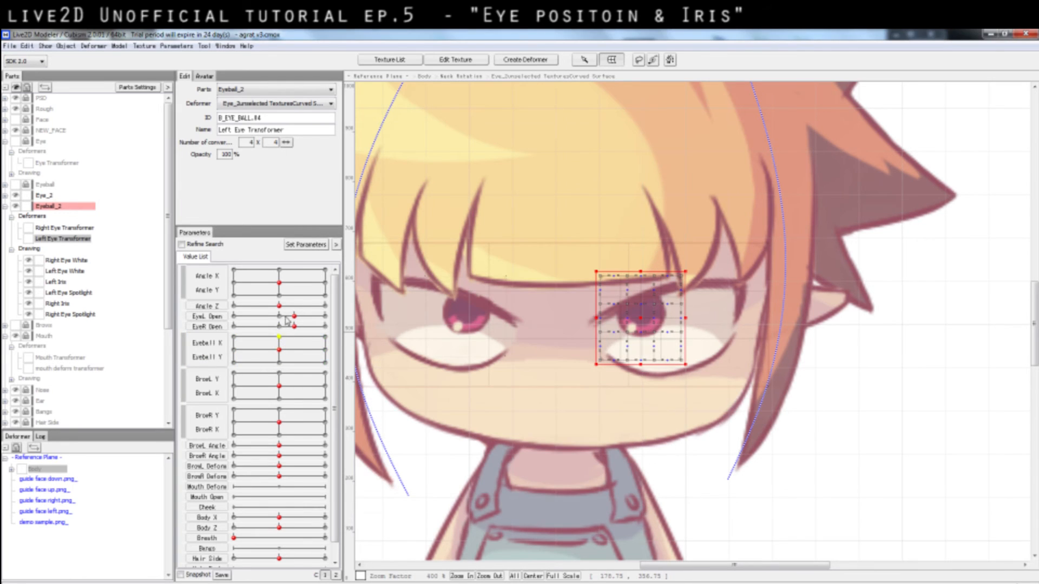
pyautogui.click(276, 351)
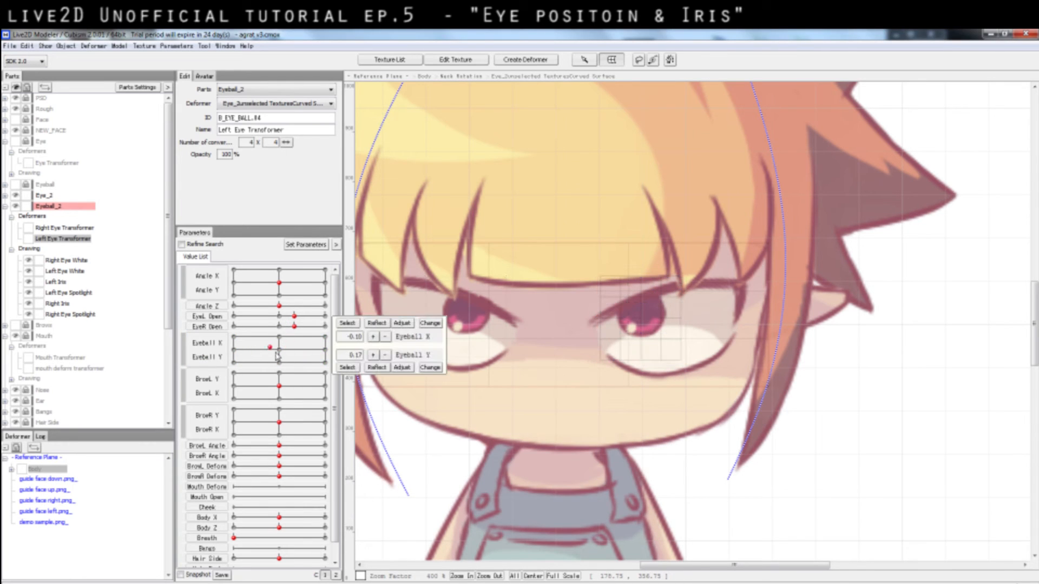
# - Add the three Eyeball Y keys (-1, 0 and 1) back to the Right Eye Transformer
pyautogui.click(66, 228)
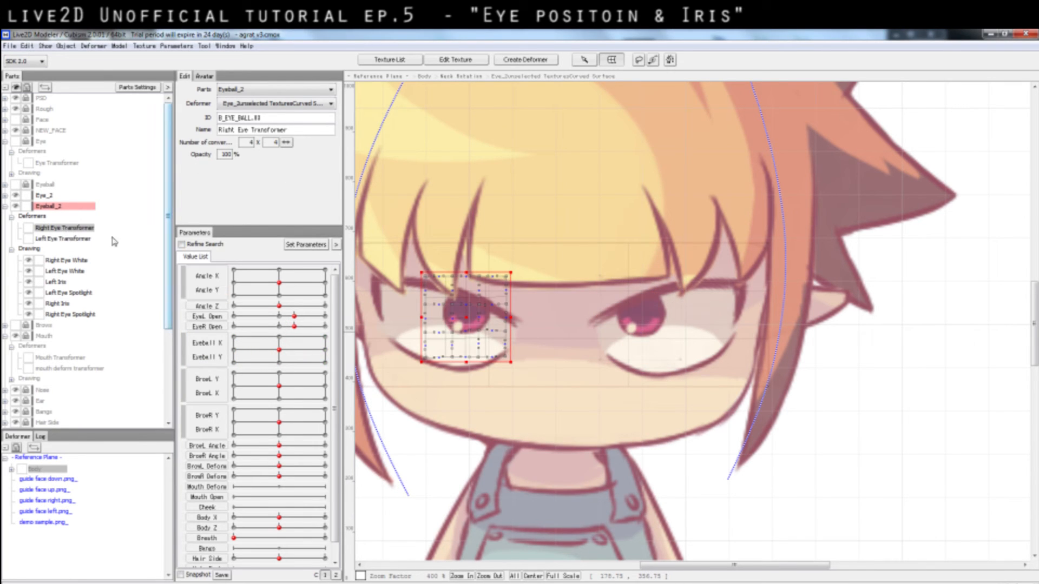
pyautogui.doubleClick(207, 343)
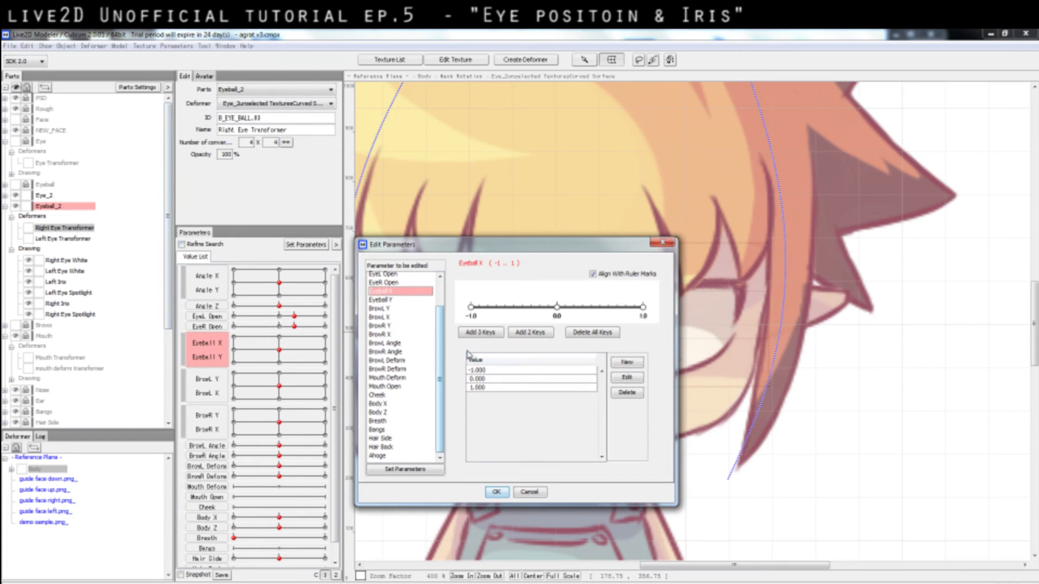
pyautogui.click(409, 300)
pyautogui.click(477, 336)
pyautogui.click(496, 491)
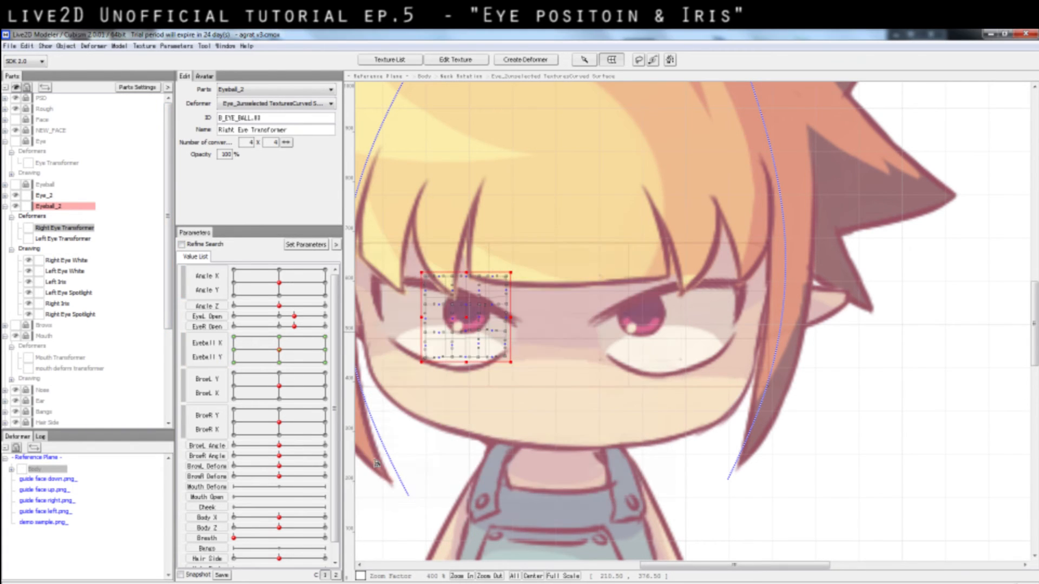
# - Add the three Eyeball Y keys (-1, 0 and 1) back to the Left Eye Transformer
pyautogui.click(69, 240)
pyautogui.doubleClick(217, 355)
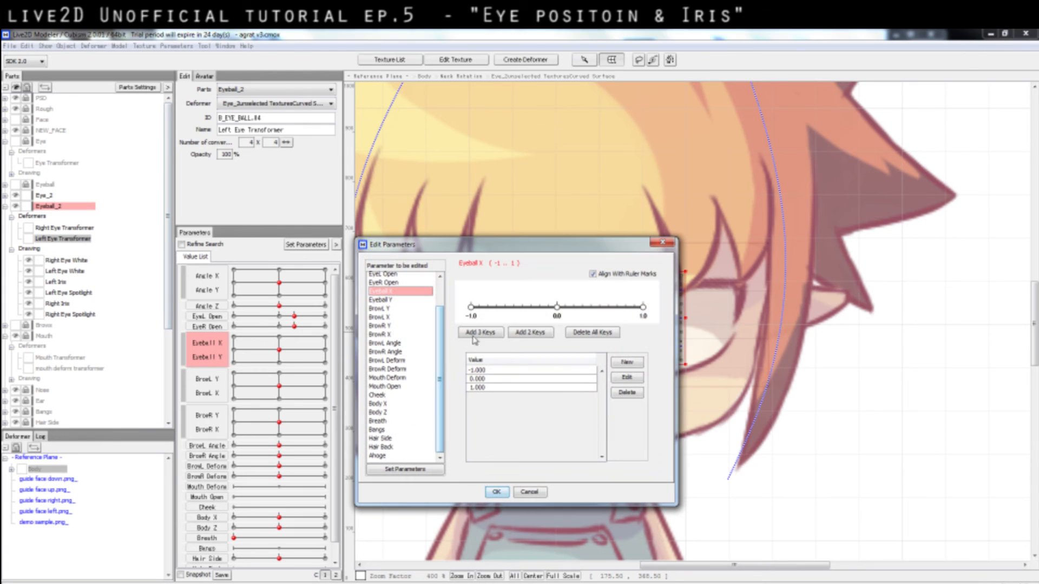
pyautogui.click(403, 301)
pyautogui.click(477, 333)
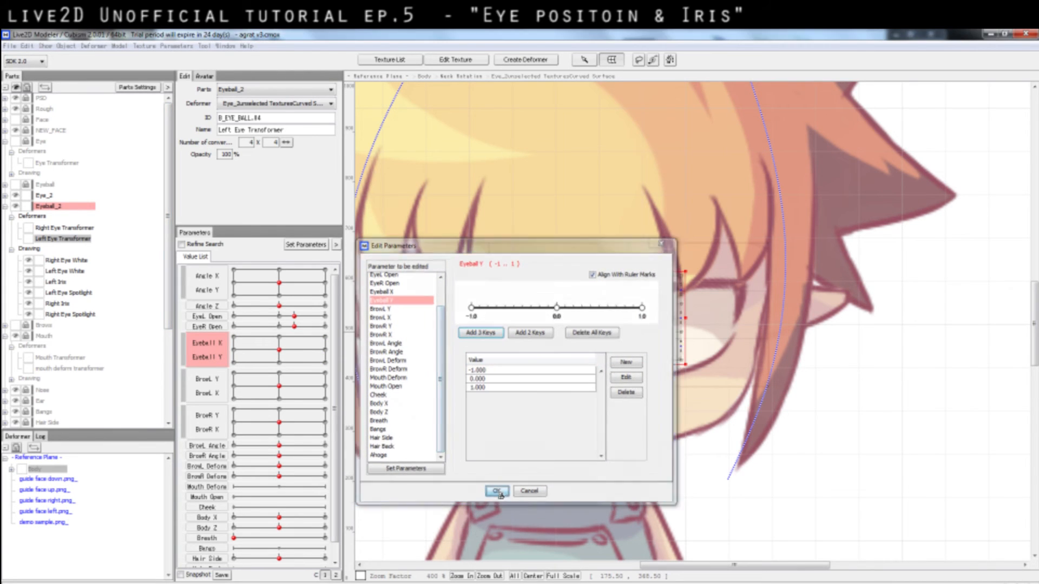
pyautogui.click(496, 491)
# - Test the combined Eyeball X and Y control off centre, return it to 0, 0 and deselect the transformer
pyautogui.click(292, 358)
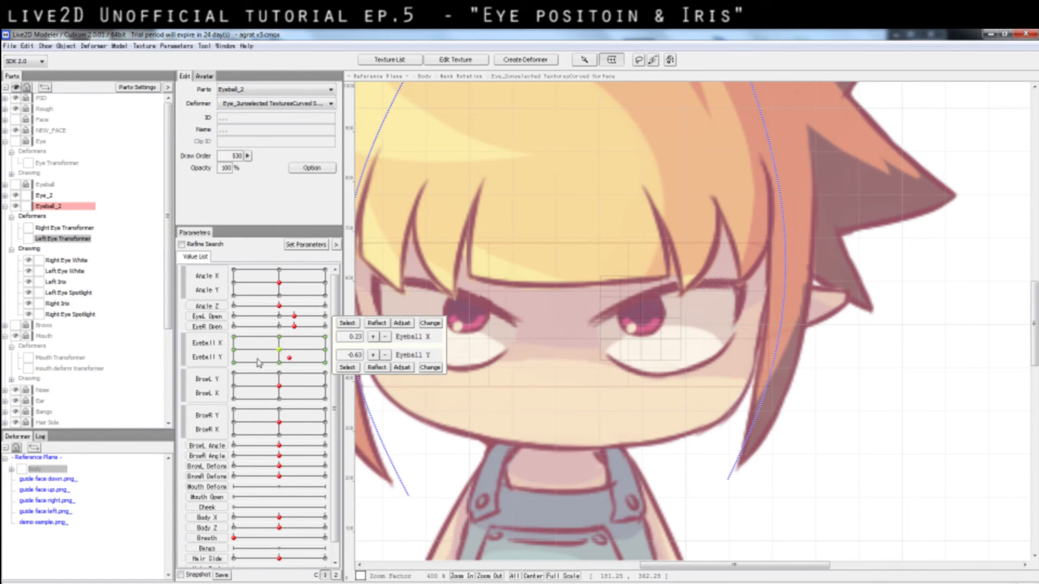
pyautogui.click(288, 352)
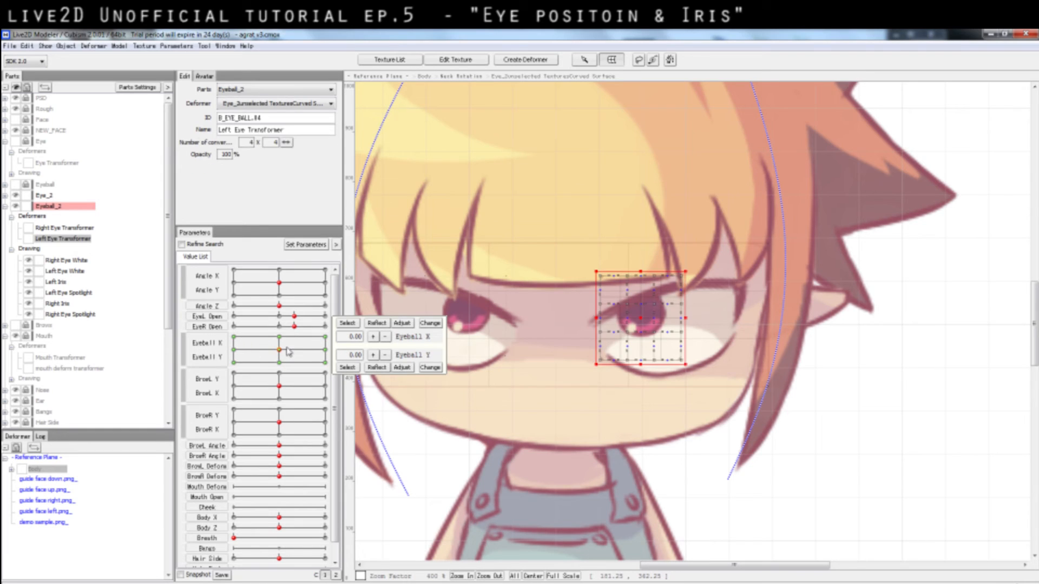
pyautogui.click(950, 341)
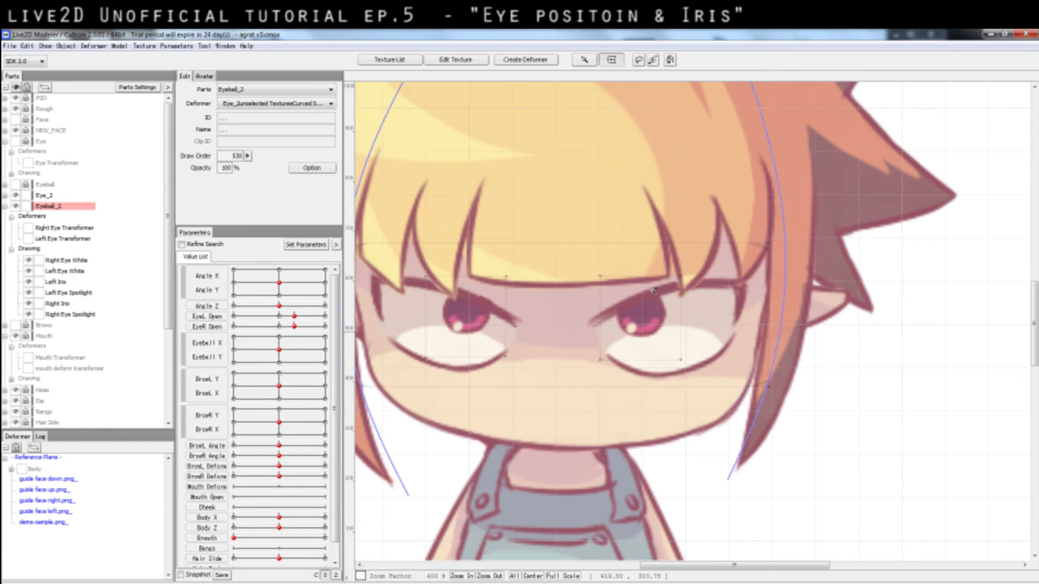
pyautogui.moveTo(278, 348)
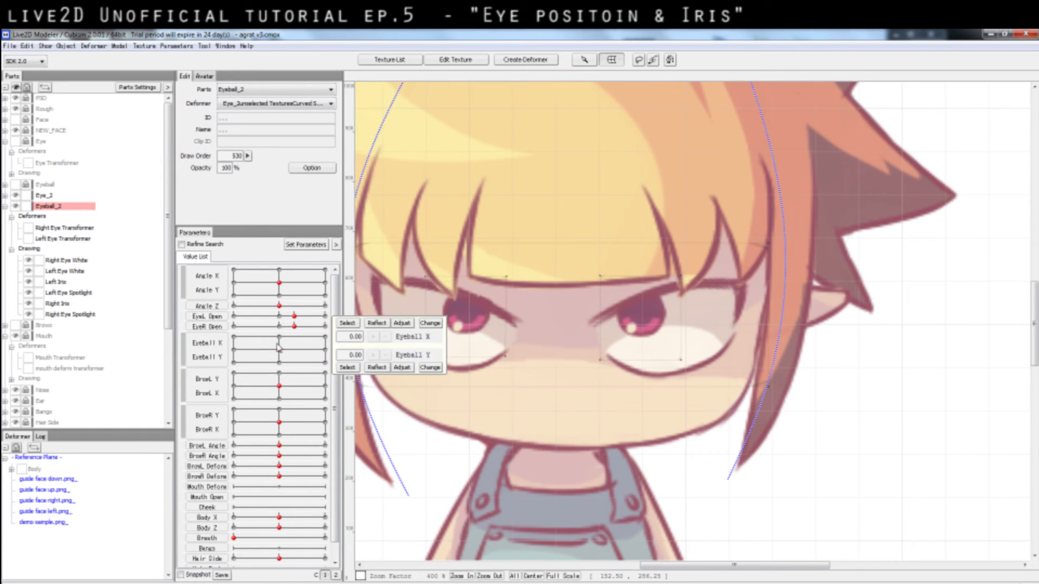
# - Test the irises' upward movement on the Right Eye Transformer and whole face by switching Eyeball Y between 0 and 1
pyautogui.click(58, 230)
pyautogui.click(278, 349)
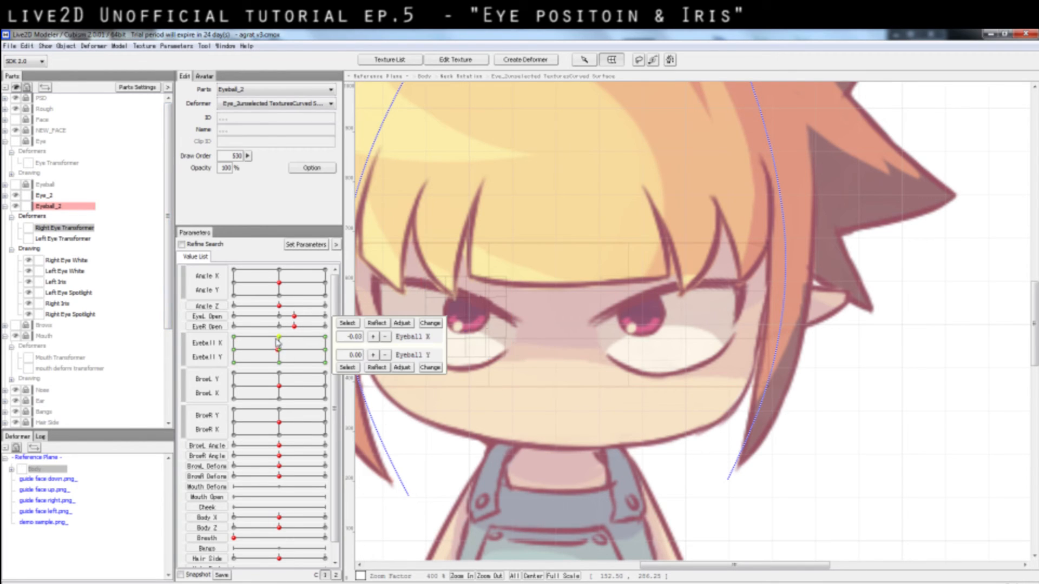
pyautogui.click(277, 337)
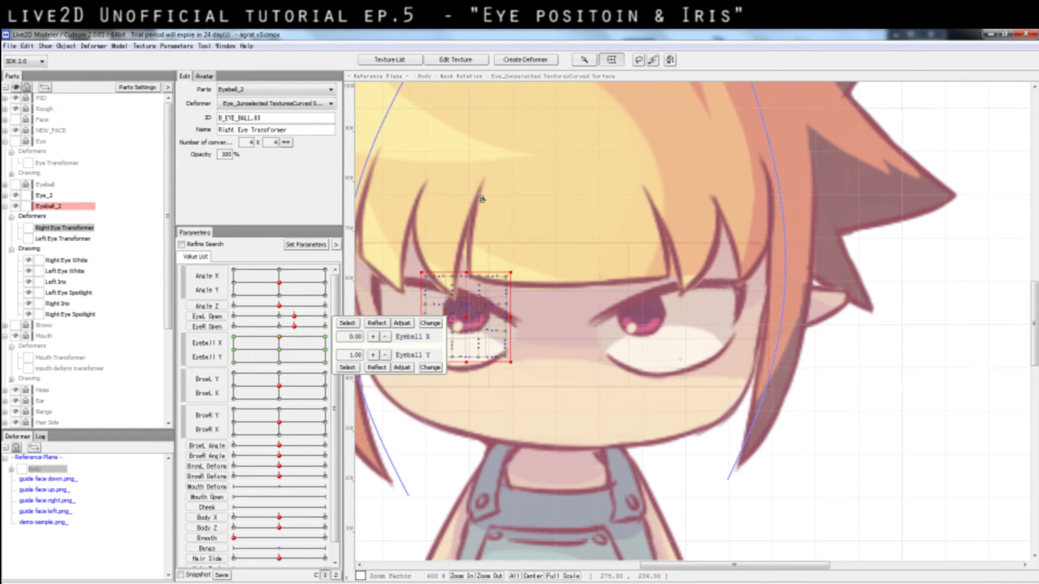
pyautogui.scroll(-4, 569, 247)
pyautogui.scroll(1, 568, 248)
pyautogui.click(582, 262)
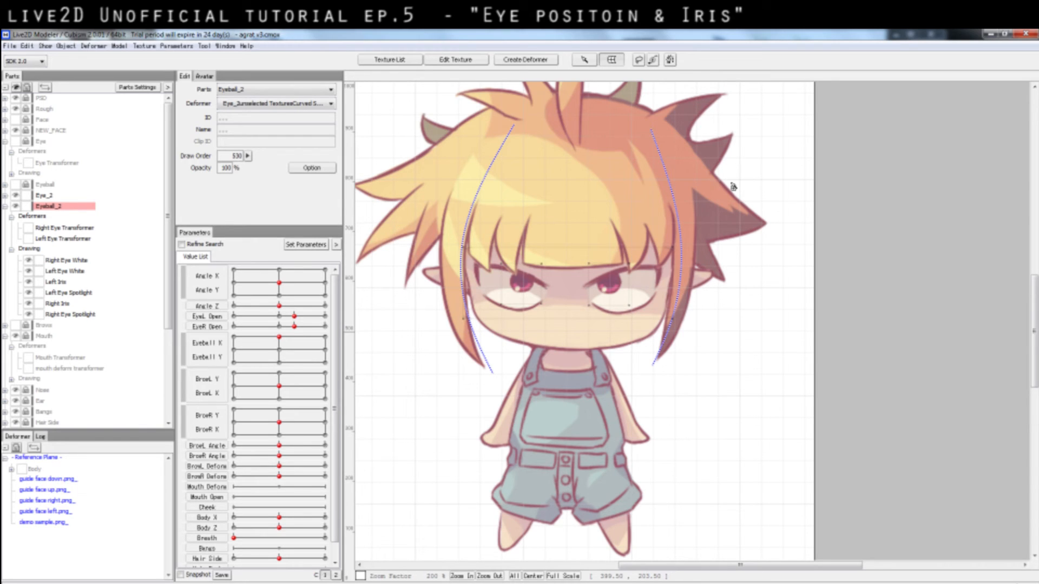
pyautogui.click(279, 349)
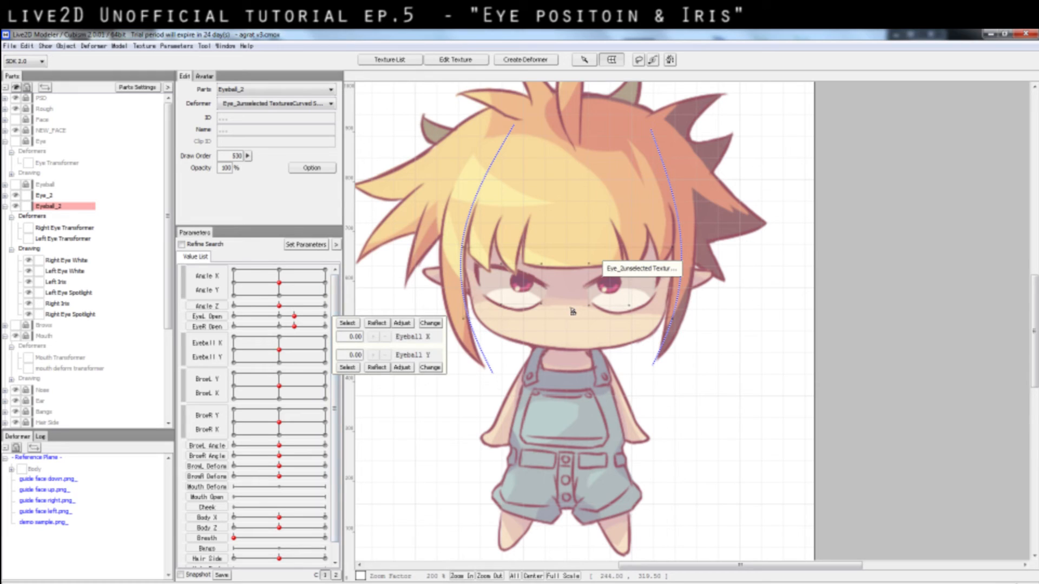
pyautogui.click(279, 338)
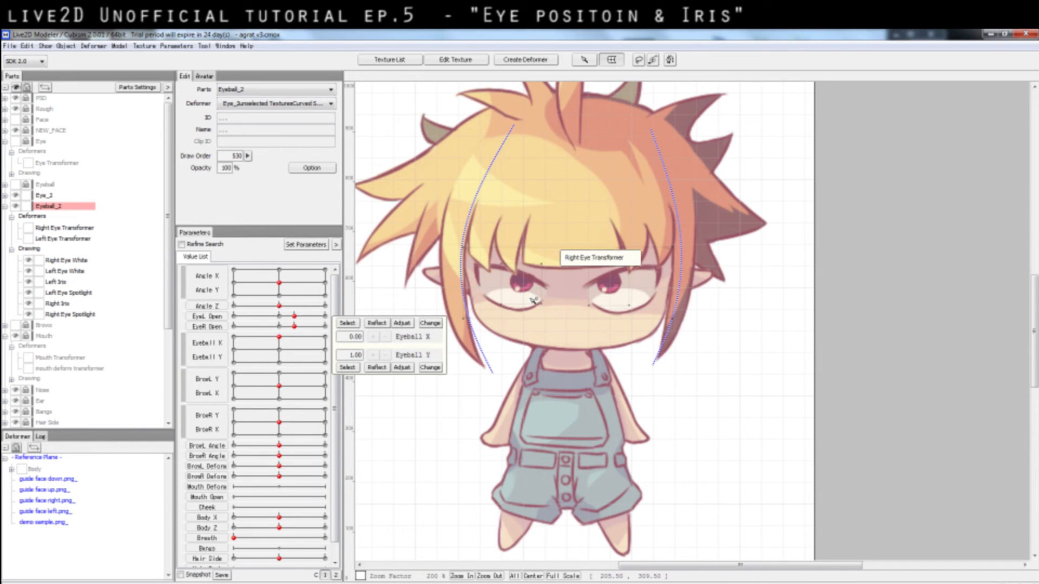
# - Compare the eyes with the head raised to Angle Y 30 and back at 0, and test Eyeball Y
pyautogui.click(281, 273)
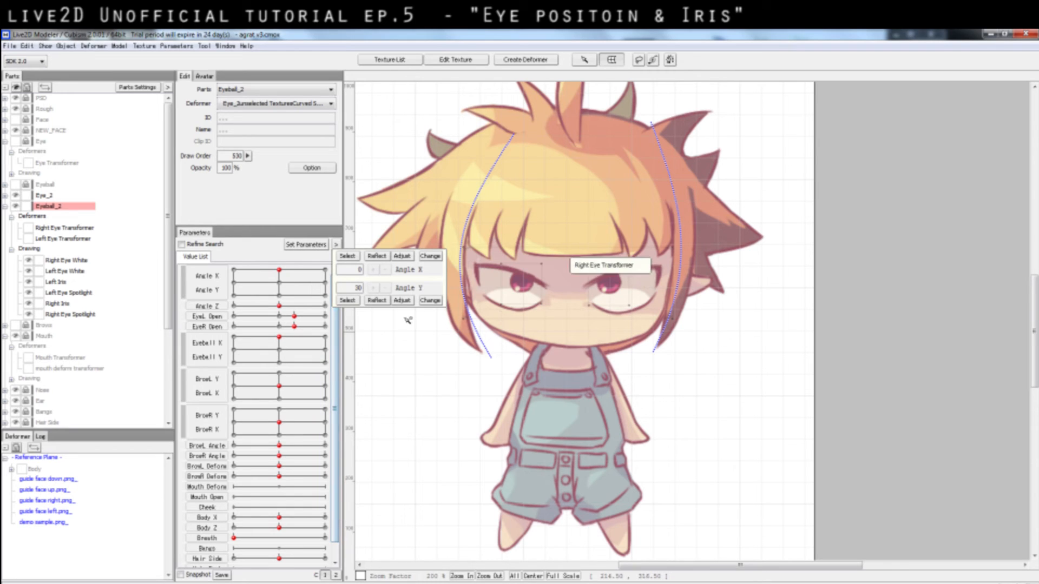
pyautogui.click(280, 284)
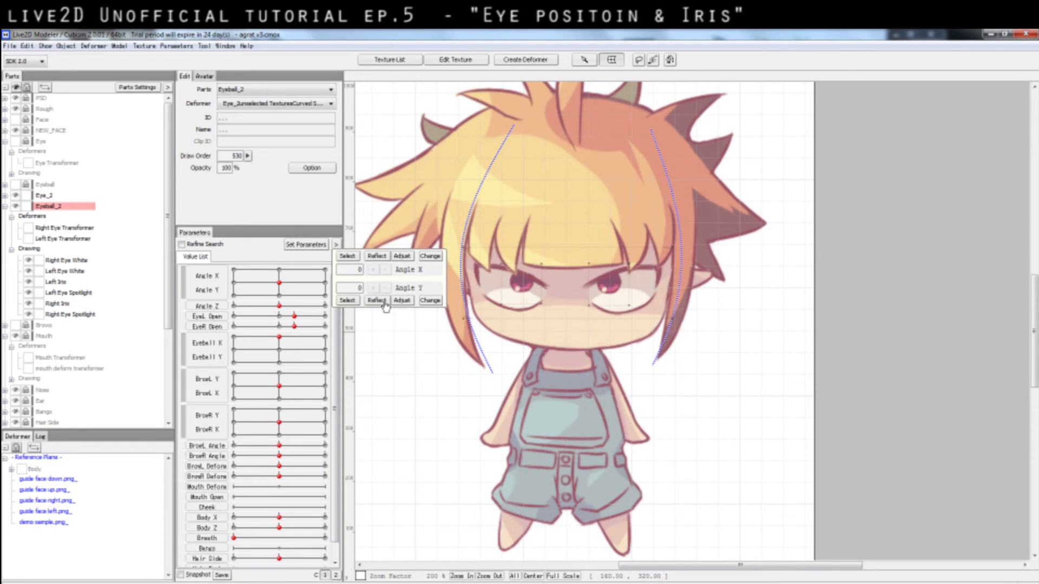
pyautogui.moveTo(281, 356)
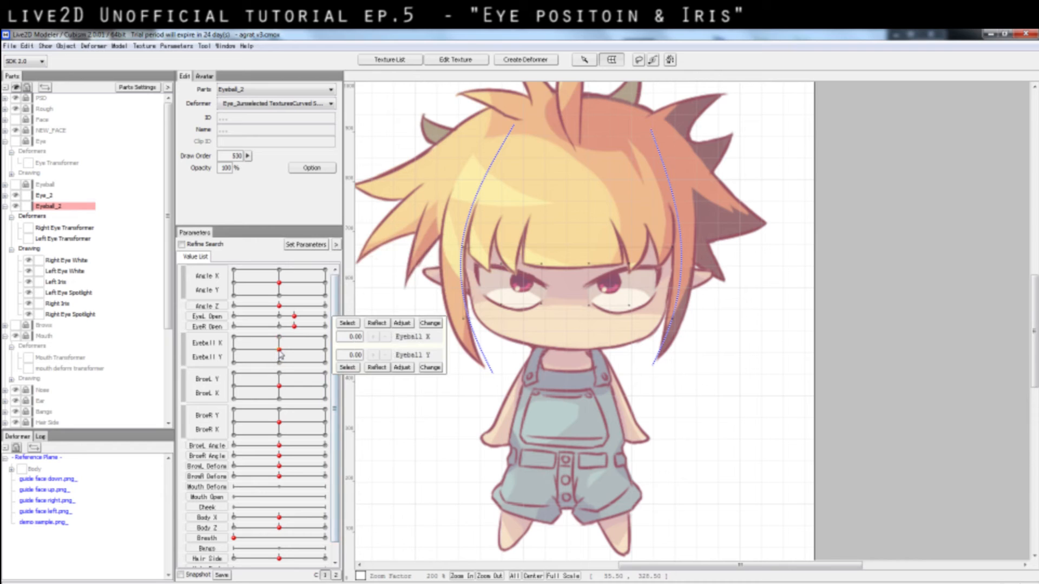
pyautogui.click(279, 337)
# - Try moving the Right and Left Eye Transformers together at Eyeball 0, 0, and undo the moves
pyautogui.click(76, 230)
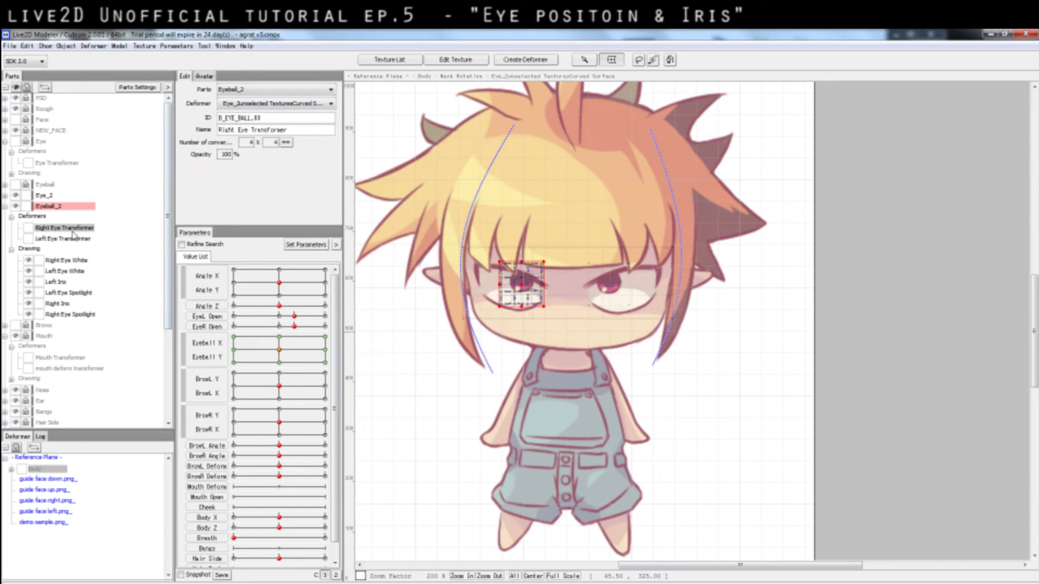
pyautogui.click(71, 238)
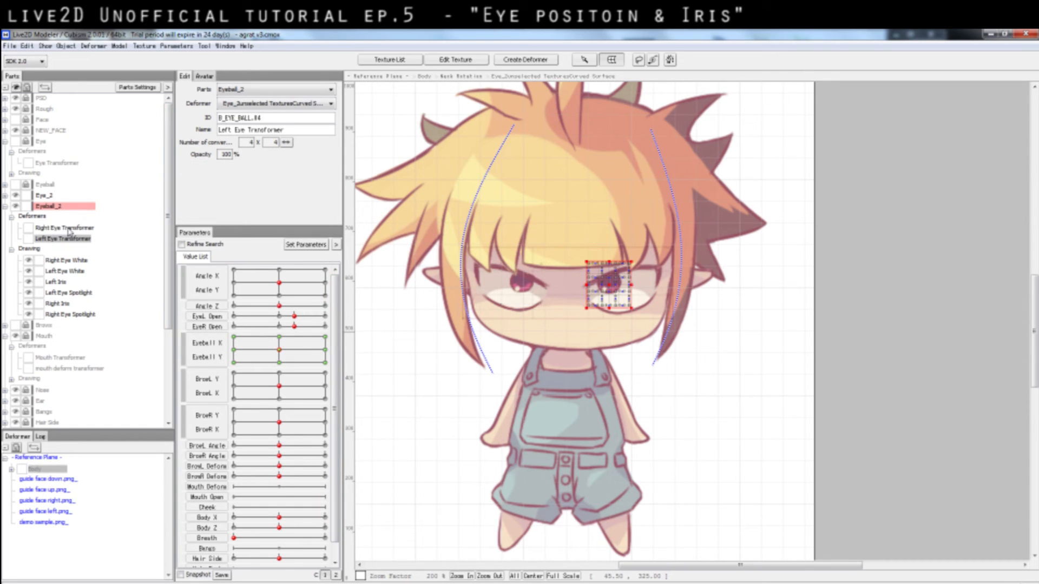
pyautogui.keyDown('ctrl'); pyautogui.click(68, 230); pyautogui.keyUp('ctrl')
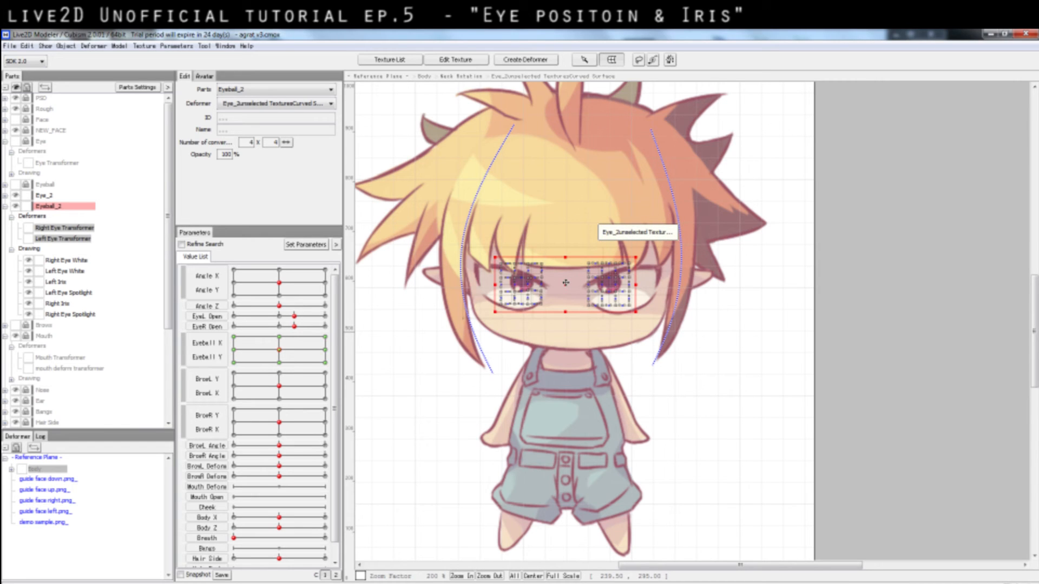
pyautogui.moveTo(565, 282)
pyautogui.mouseDown()
pyautogui.moveTo(578, 302)
pyautogui.moveTo(567, 289)
pyautogui.mouseUp()
pyautogui.hotkey('ctrl', 'z')
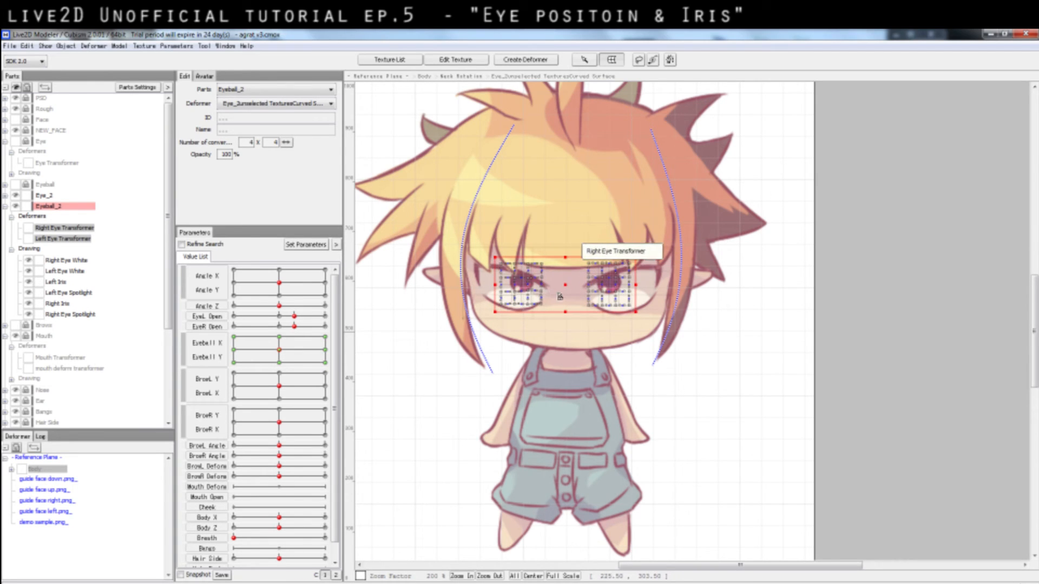
pyautogui.moveTo(562, 290); pyautogui.dragTo(585, 302)
pyautogui.hotkey('ctrl', 'z')
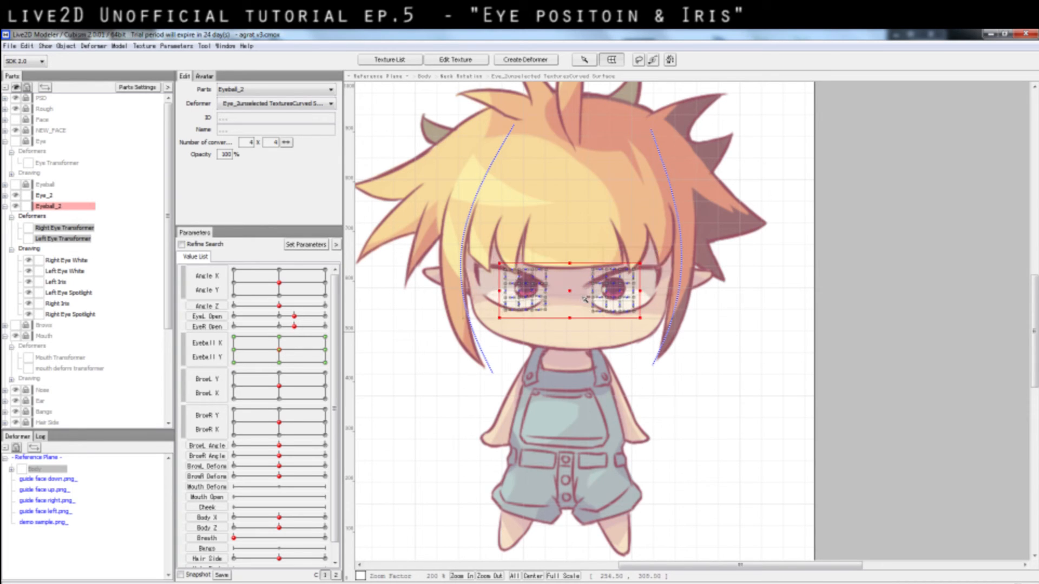
pyautogui.hotkey('ctrl', 'z')
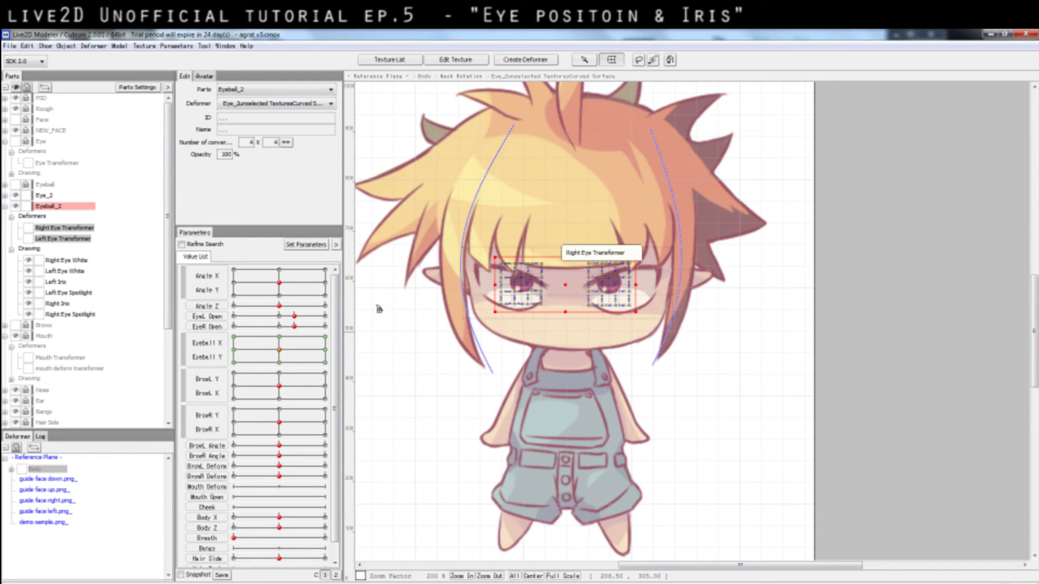
# - Hide the Right Eye Spotlight and Left Eye Spotlight drawings
pyautogui.click(28, 314)
pyautogui.click(28, 293)
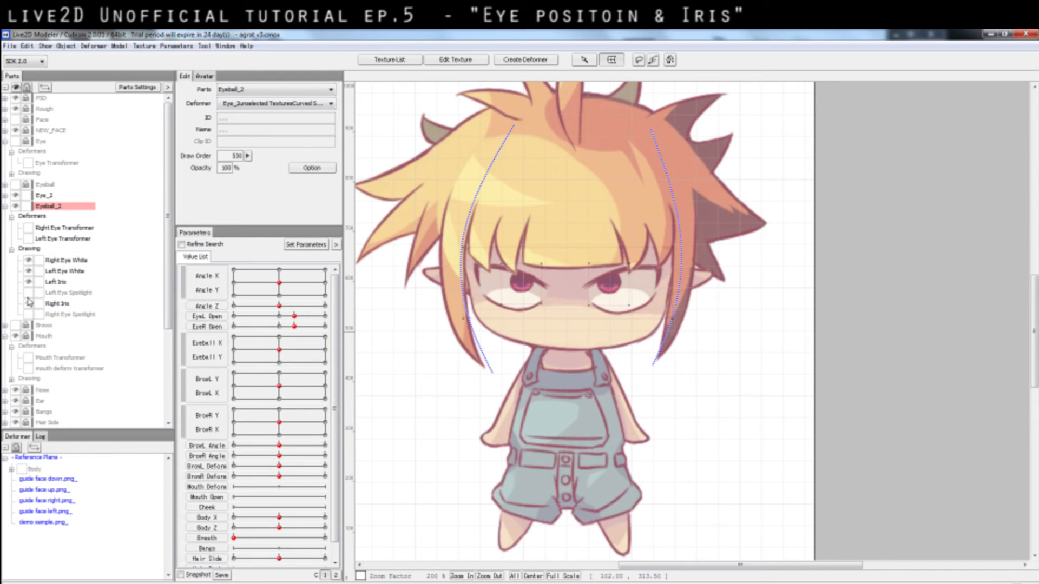
# - With Eyeball Y at 1, move the Right and Left Eye Transformers together slightly upward and deselect them
pyautogui.click(64, 228)
pyautogui.click(63, 239)
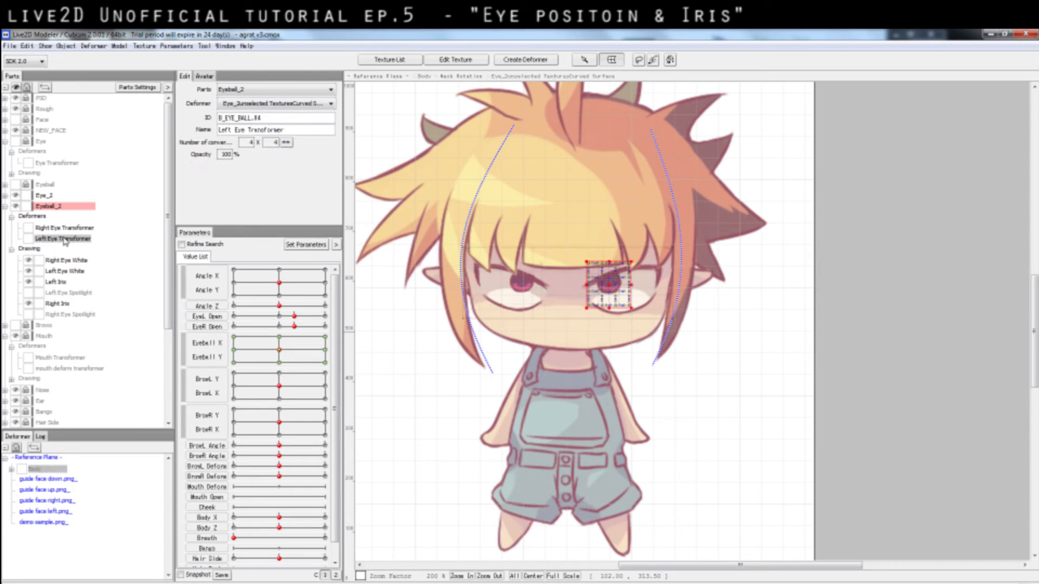
pyautogui.keyDown('ctrl'); pyautogui.click(64, 229); pyautogui.keyUp('ctrl')
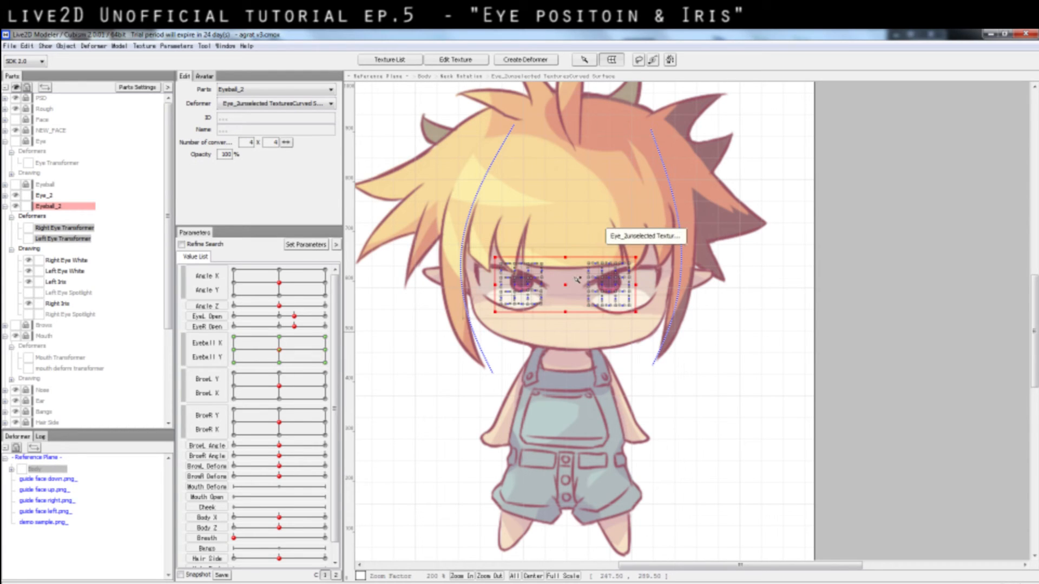
pyautogui.click(279, 337)
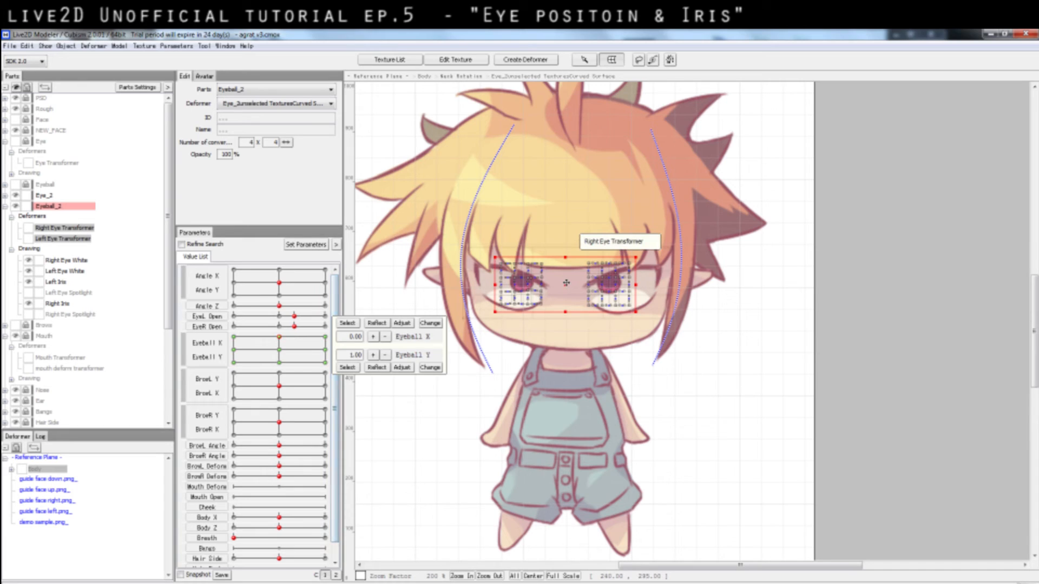
pyautogui.moveTo(566, 283); pyautogui.dragTo(571, 277)
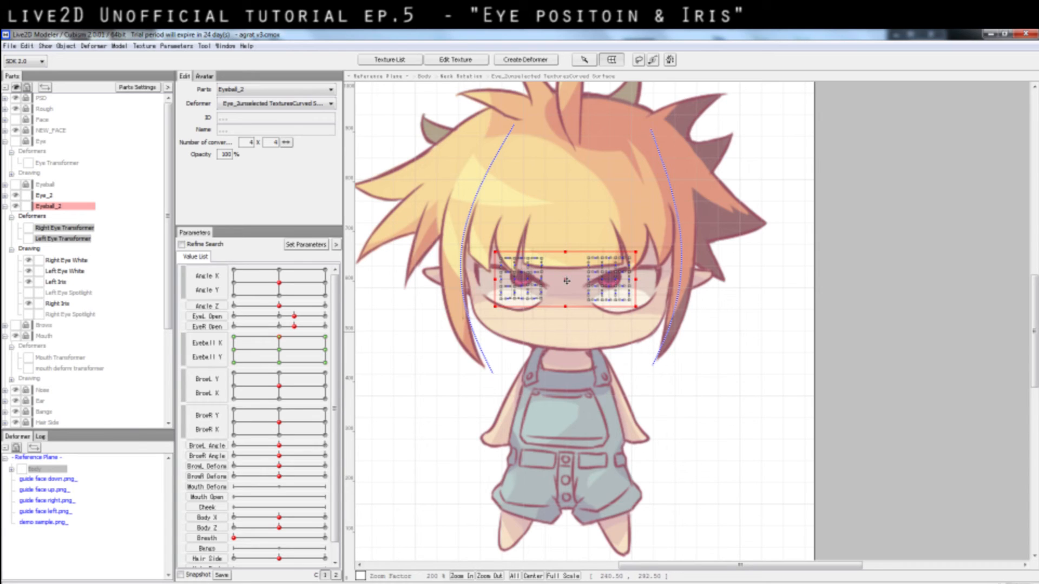
pyautogui.moveTo(566, 280); pyautogui.dragTo(566, 283)
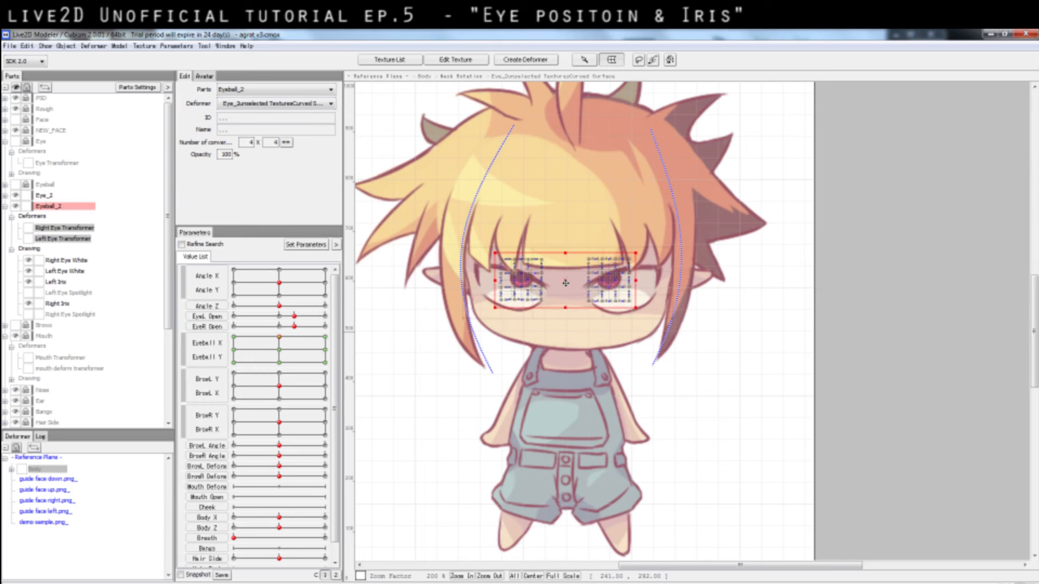
pyautogui.click(402, 369)
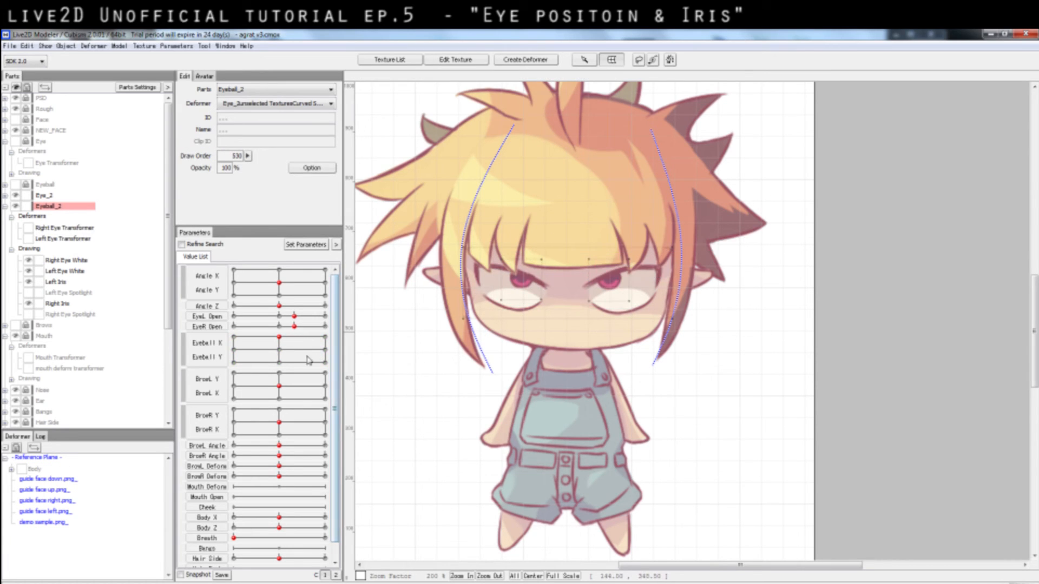
# - Test the upward gaze with the head raised to Angle Y 30, and return Angle Y to 0
pyautogui.moveTo(278, 353)
pyautogui.mouseDown()
pyautogui.moveTo(281, 344)
pyautogui.moveTo(282, 366)
pyautogui.moveTo(282, 338)
pyautogui.moveTo(282, 355)
pyautogui.mouseUp()
pyautogui.moveTo(284, 279); pyautogui.dragTo(280, 278)
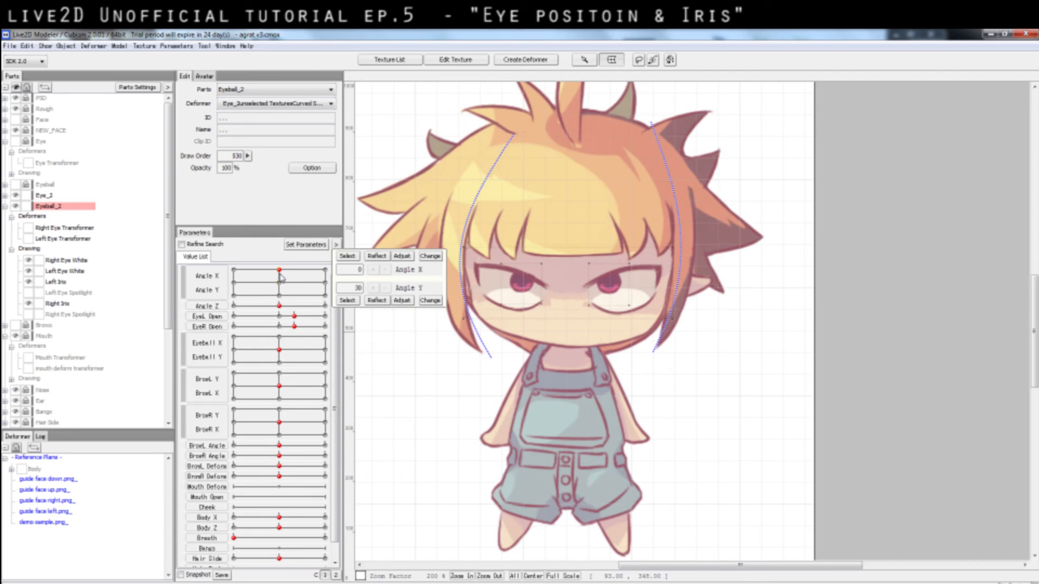
pyautogui.moveTo(280, 348); pyautogui.dragTo(278, 338)
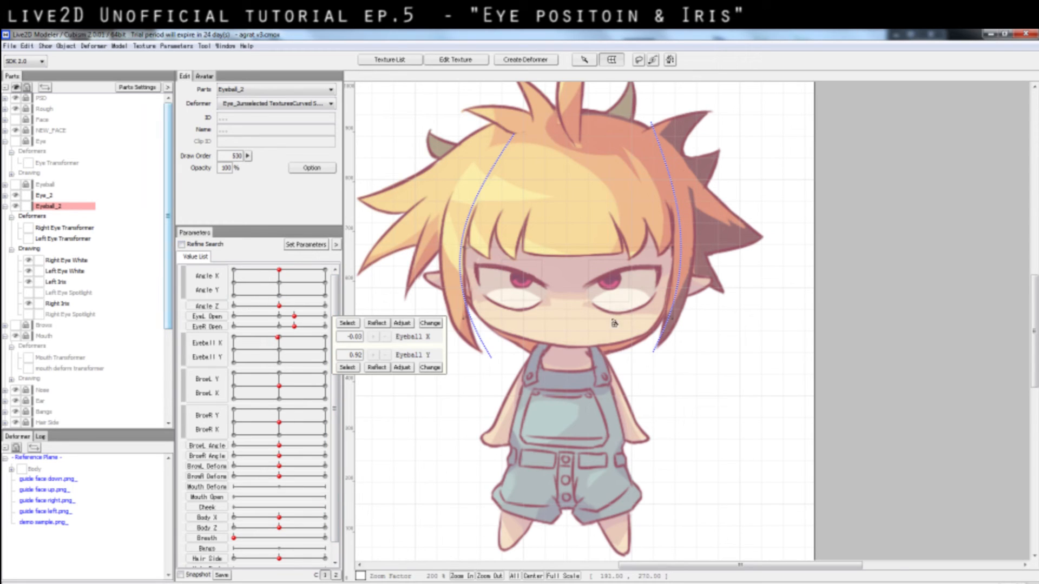
pyautogui.click(281, 287)
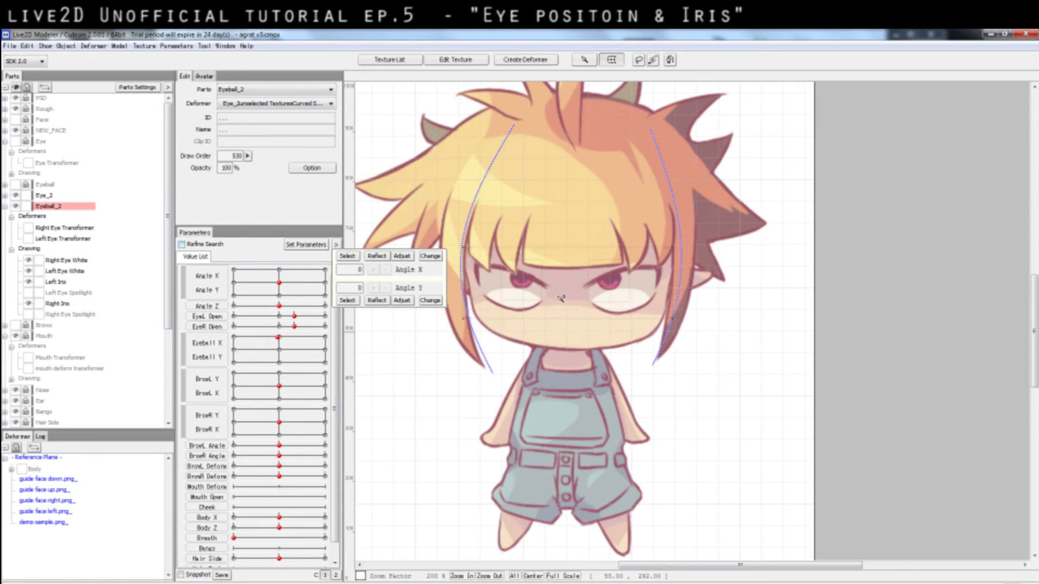
# - Check the upward gaze at Eyeball Y 1 with the head level, and return Eyeball X and Y to 0
pyautogui.moveTo(281, 351)
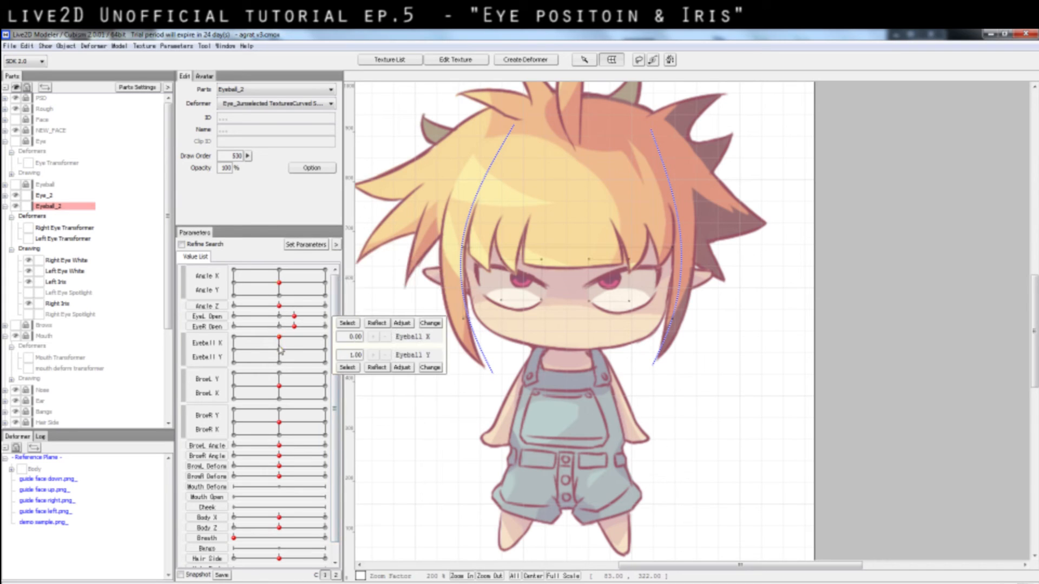
pyautogui.moveTo(281, 354); pyautogui.dragTo(279, 337)
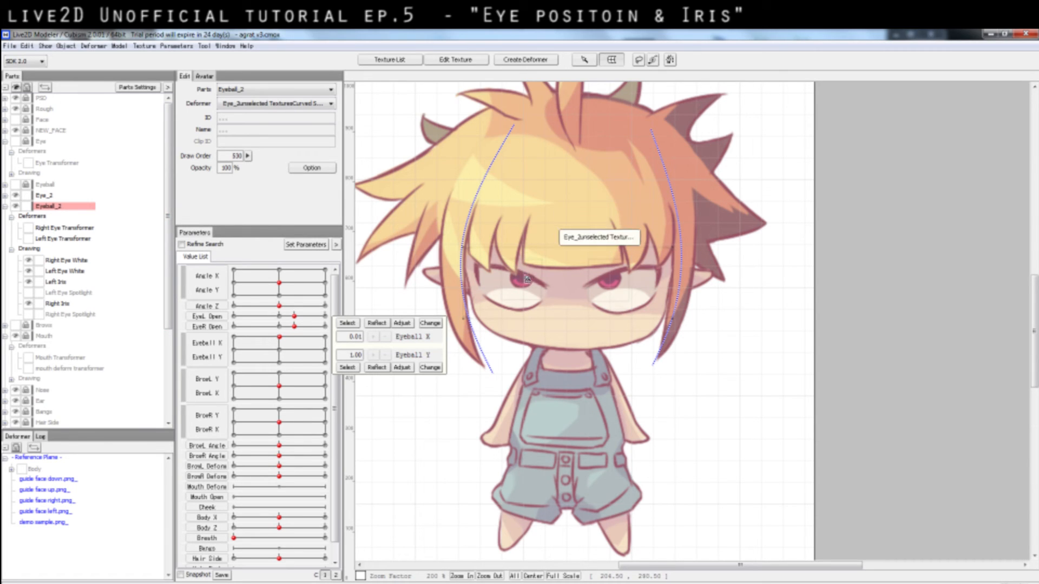
pyautogui.moveTo(280, 337)
pyautogui.mouseDown()
pyautogui.moveTo(281, 355)
pyautogui.moveTo(279, 336)
pyautogui.mouseUp()
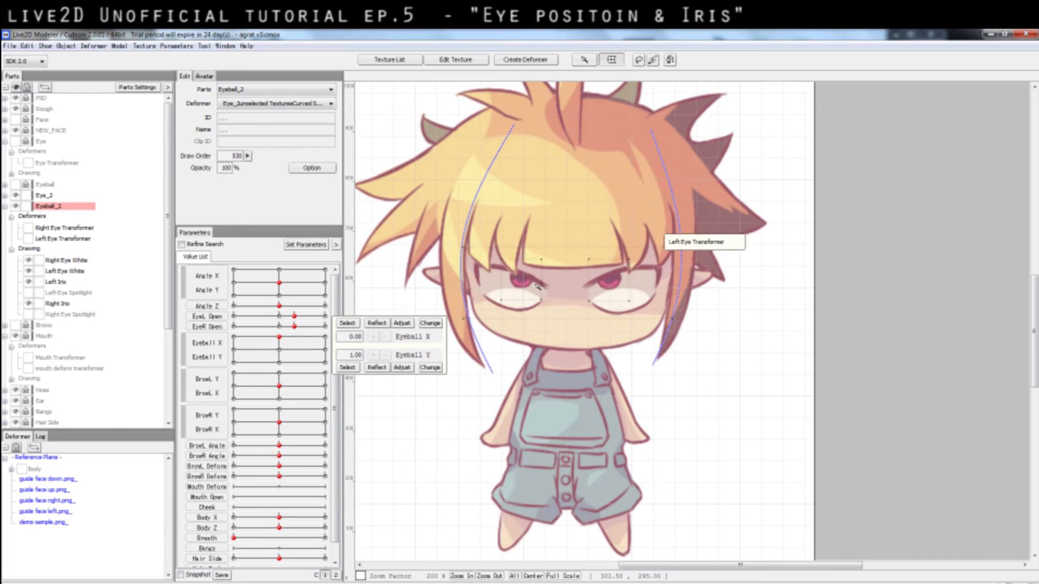
pyautogui.click(280, 351)
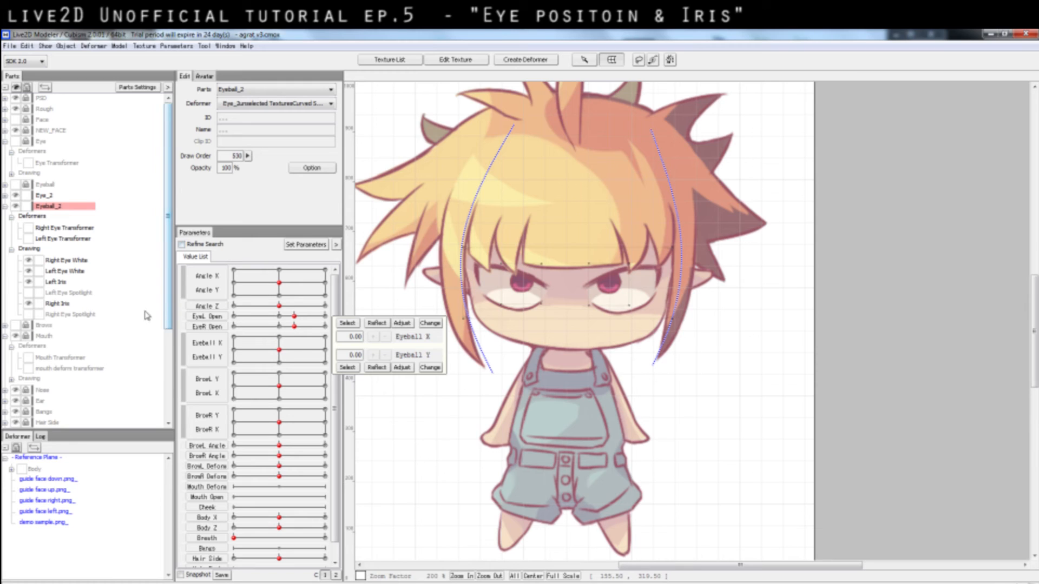
# - Show the guide face down.png_ guide image and tilt the head down to Angle Y -30
pyautogui.scroll(-4, 148, 320)
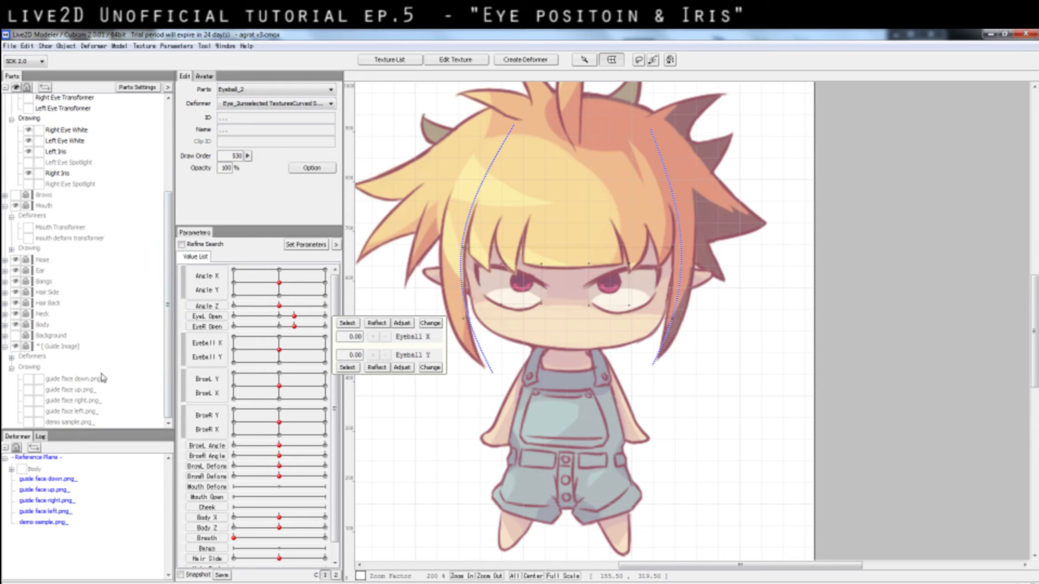
pyautogui.click(29, 380)
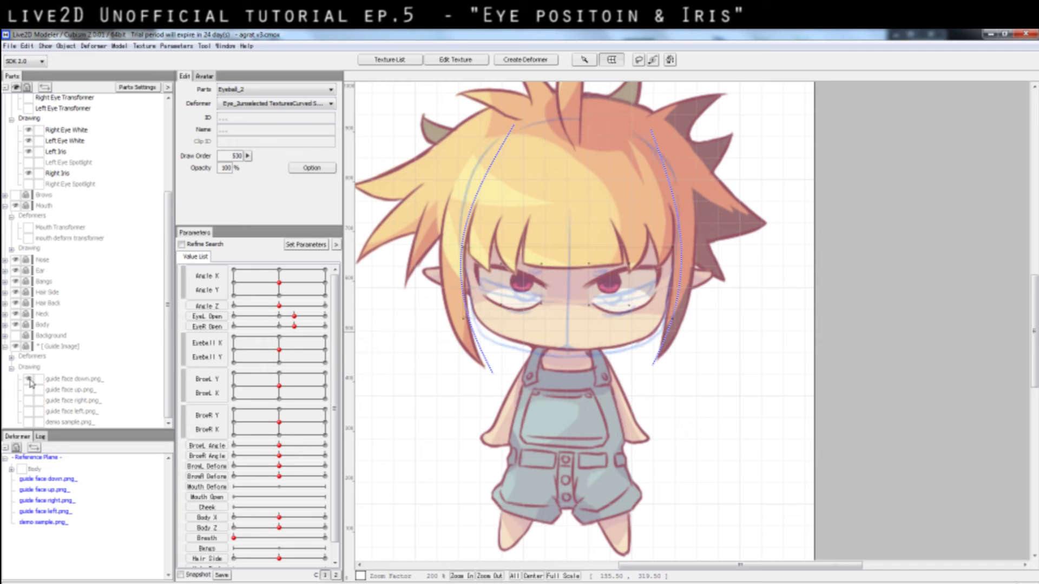
pyautogui.scroll(4, 99, 217)
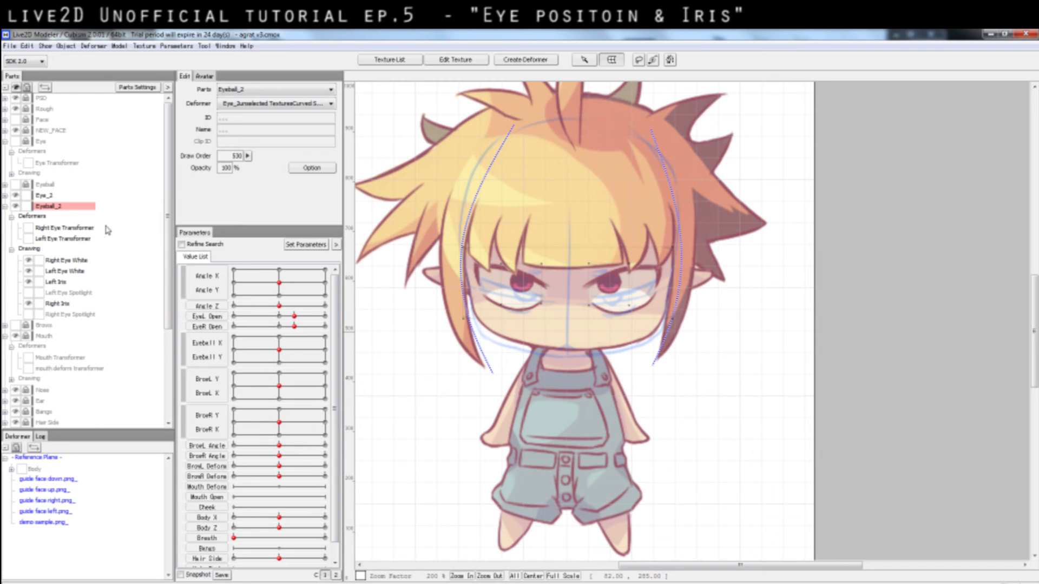
pyautogui.click(281, 296)
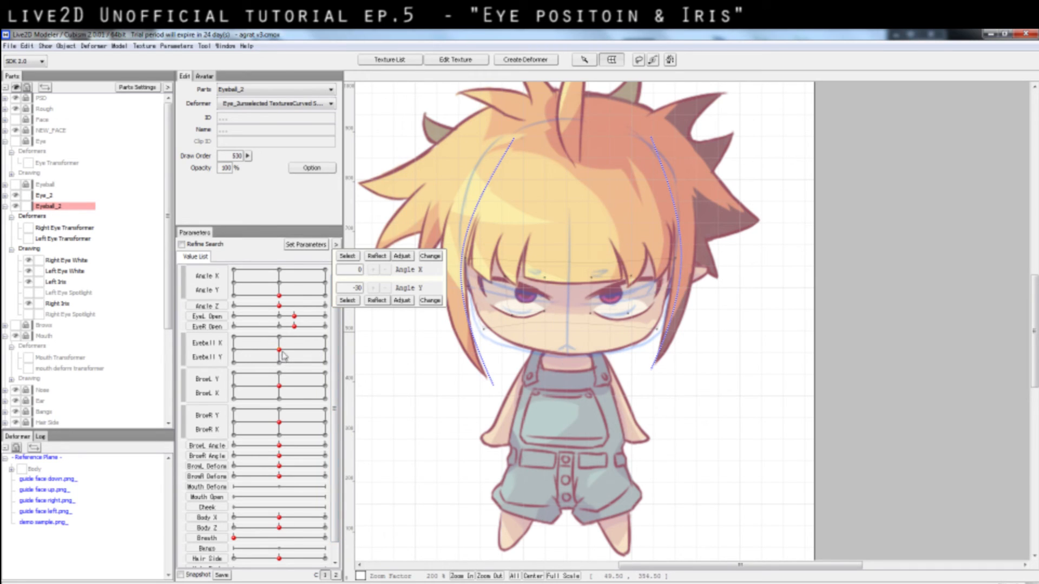
pyautogui.click(76, 239)
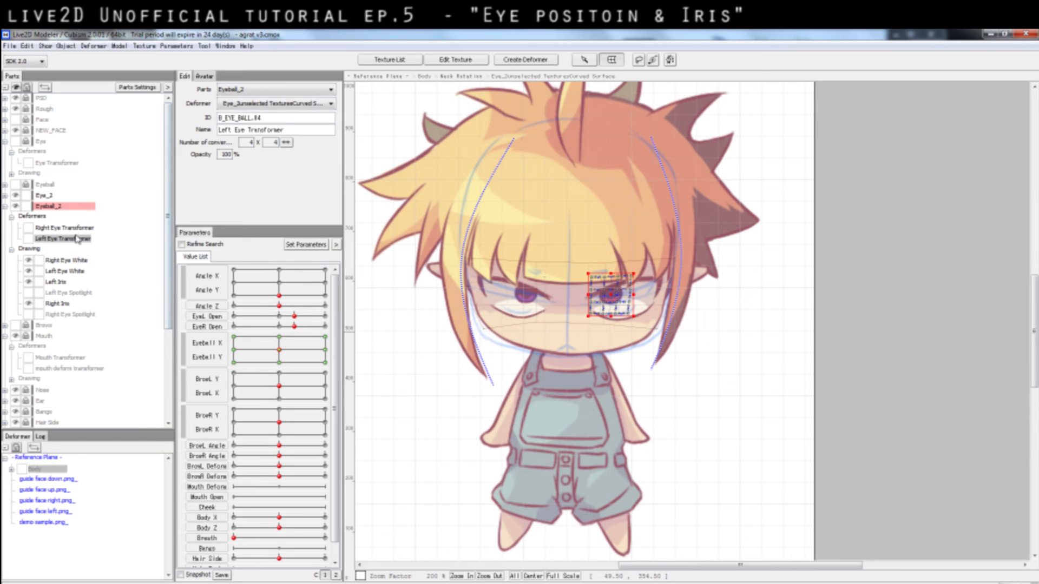
pyautogui.keyDown('ctrl'); pyautogui.click(77, 229); pyautogui.keyUp('ctrl')
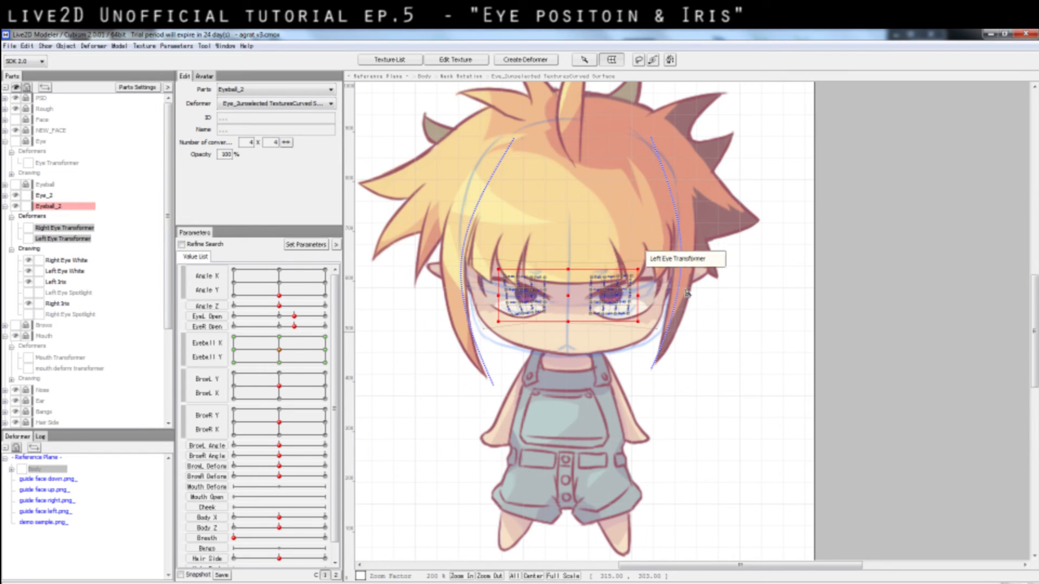
pyautogui.click(693, 309)
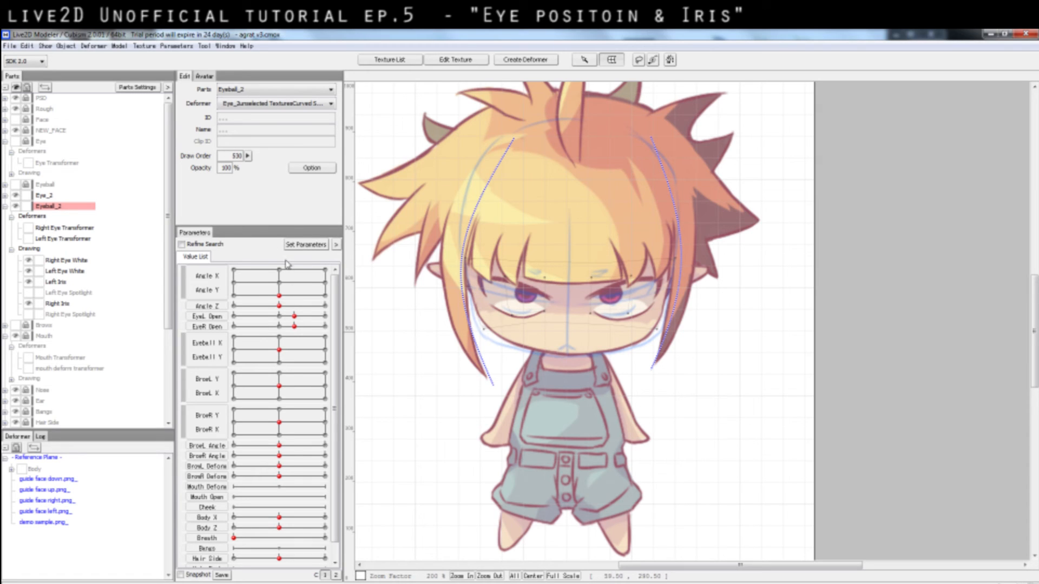
# - With Angle Y at -30 and Eyeball Y at 1, move the Eyeball_2 Right and Left Eye Transformers together slightly downward and deselect them
pyautogui.click(279, 296)
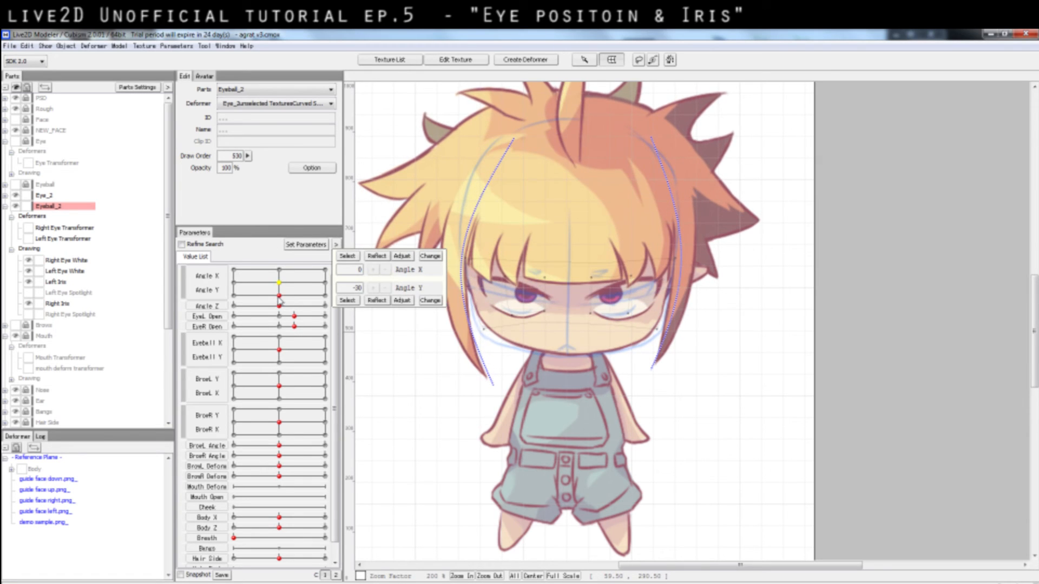
pyautogui.click(280, 351)
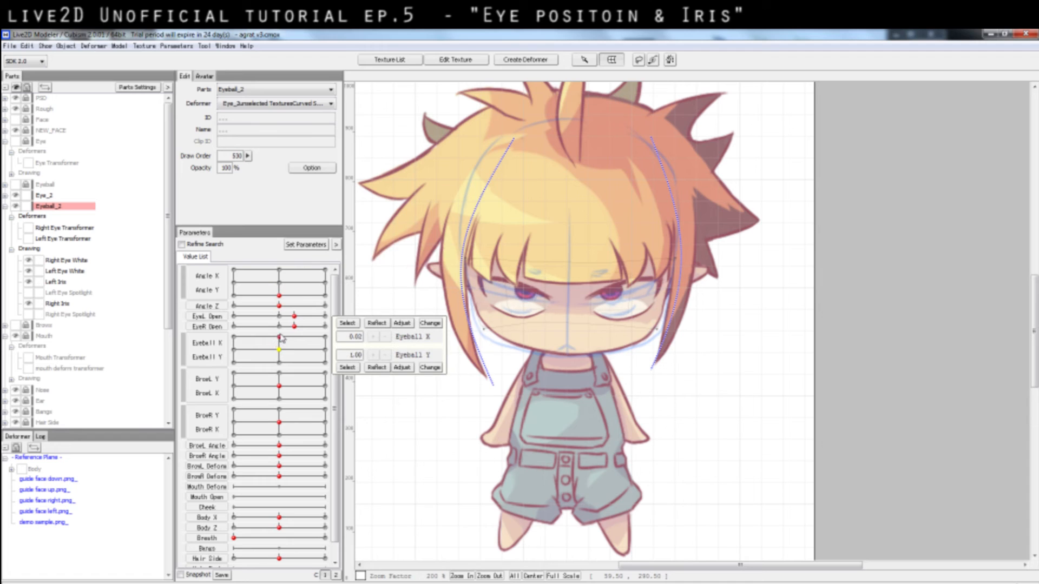
pyautogui.click(81, 228)
pyautogui.keyDown('ctrl'); pyautogui.click(83, 239); pyautogui.keyUp('ctrl')
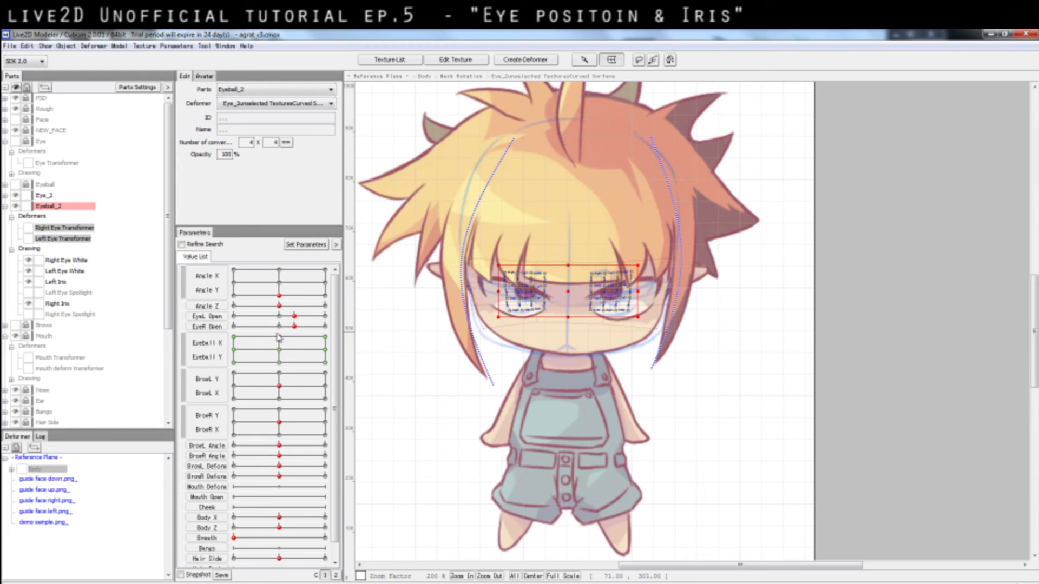
pyautogui.moveTo(567, 294); pyautogui.dragTo(571, 297)
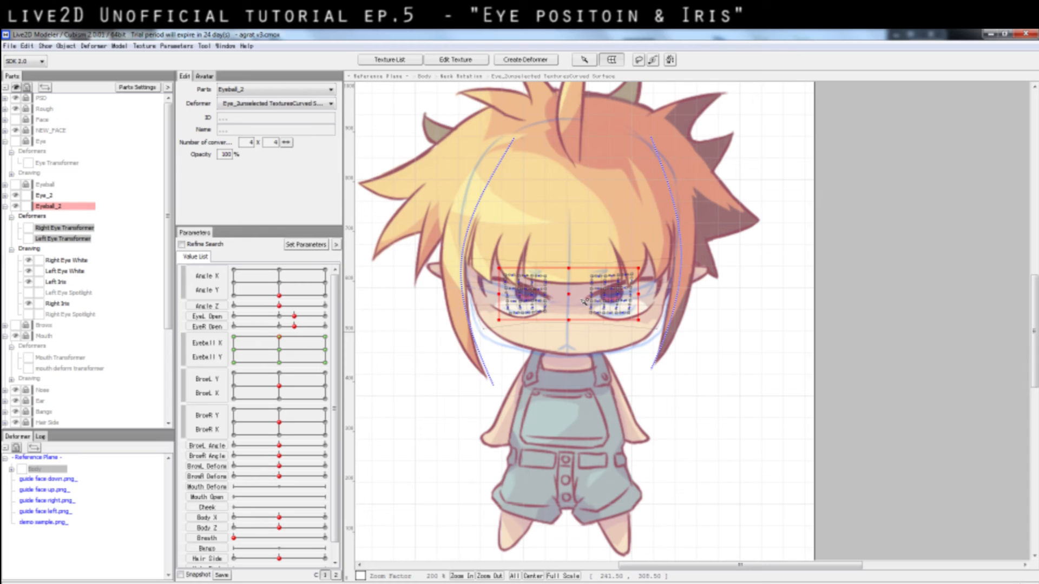
pyautogui.click(788, 356)
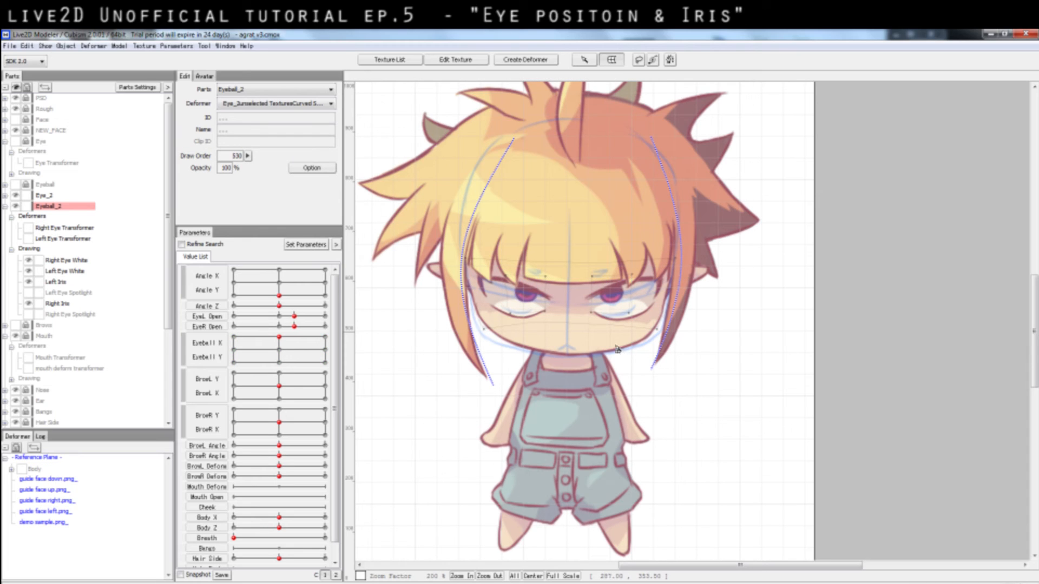
# - Reselect the Eyeball_2 Right and Left Eye Transformers, nudge them four increments upward, and deselect them
pyautogui.click(575, 299)
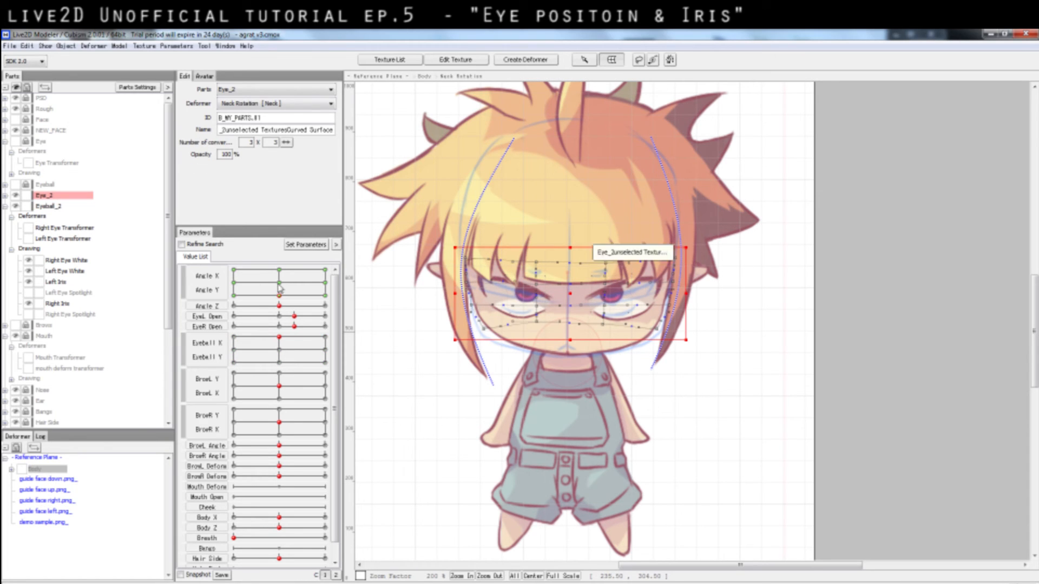
pyautogui.click(42, 219)
pyautogui.click(60, 230)
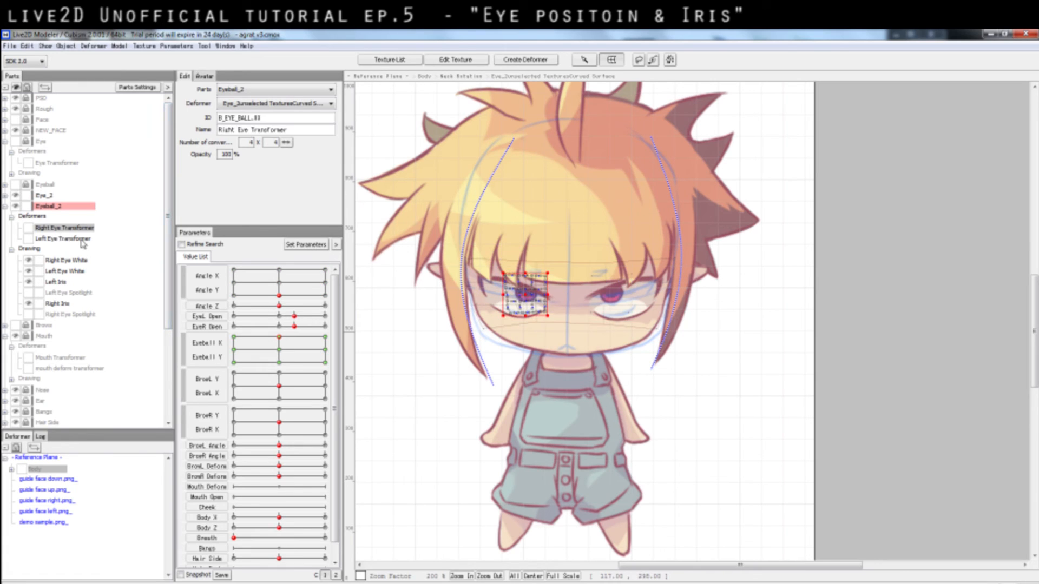
pyautogui.keyDown('ctrl'); pyautogui.click(81, 239); pyautogui.keyUp('ctrl')
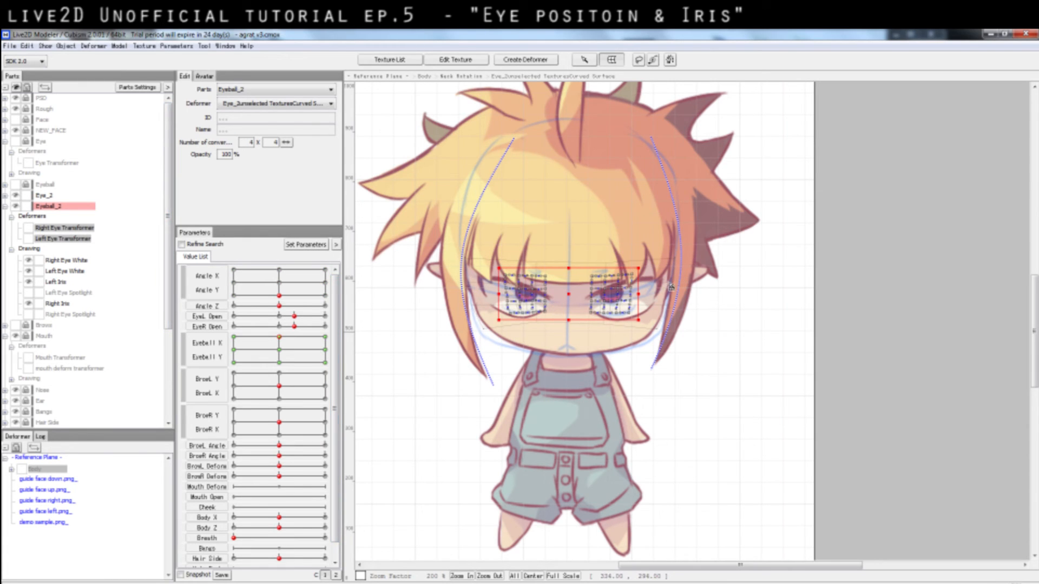
pyautogui.press('Up')
pyautogui.press('Up')
pyautogui.press('Up')
pyautogui.press('Up')
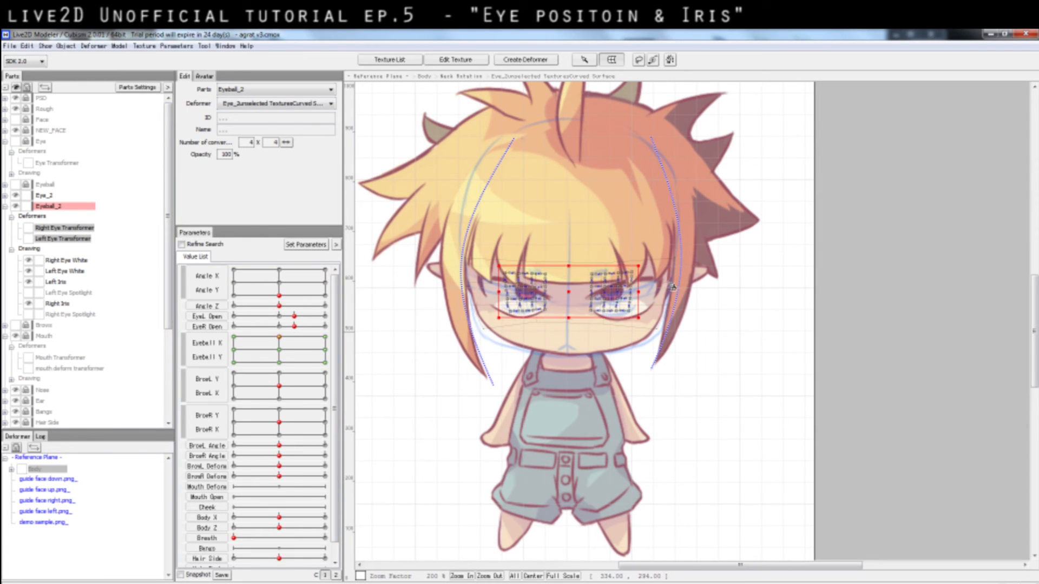
pyautogui.click(802, 315)
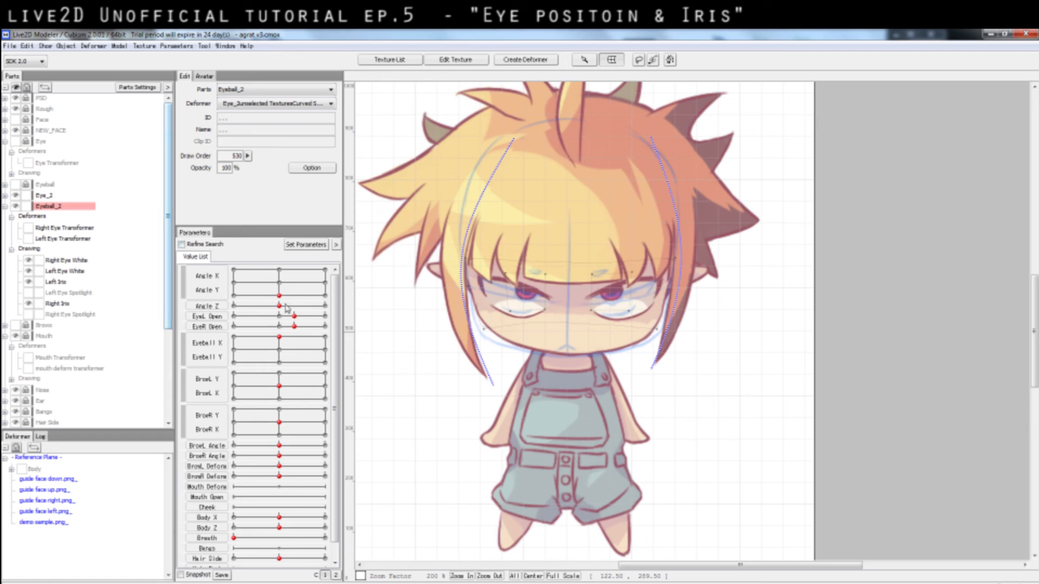
# - Level the head at Angle Y 0, test the upward gaze, and return Eyeball X and Y to 0
pyautogui.click(281, 283)
pyautogui.click(284, 351)
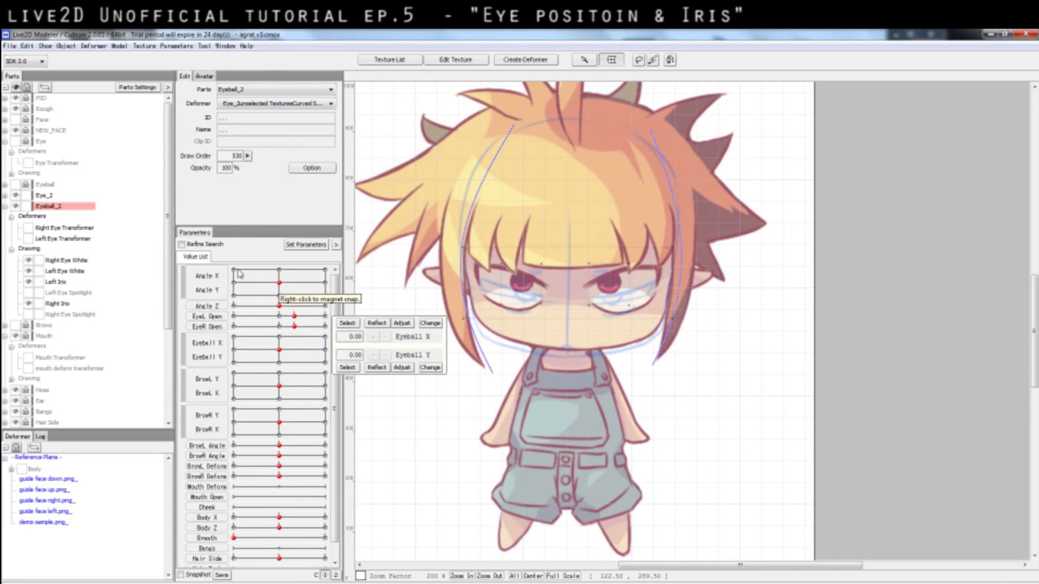
pyautogui.moveTo(279, 351); pyautogui.dragTo(281, 334)
pyautogui.click(279, 351)
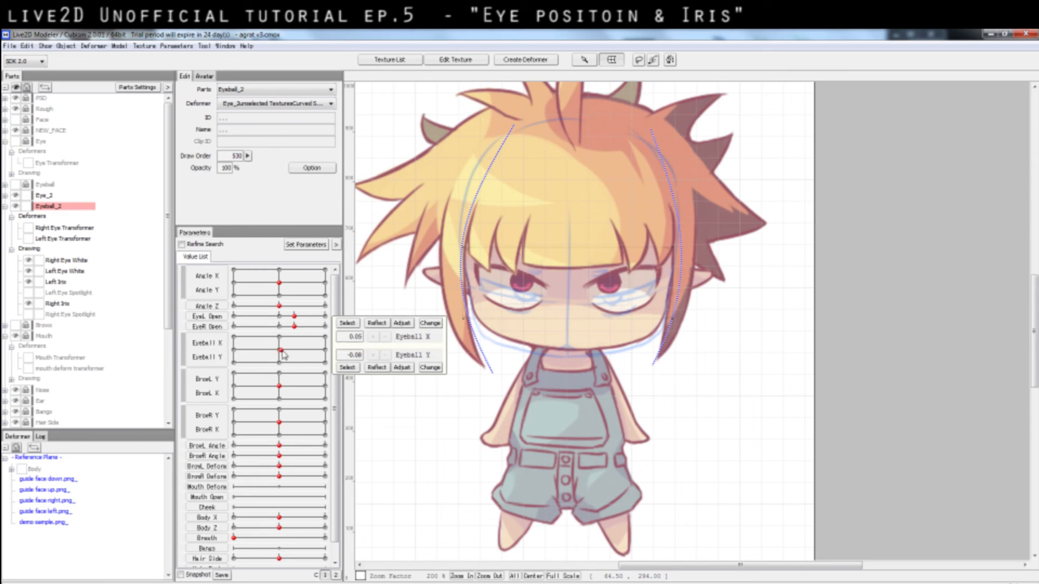
# - Replace the face-down guide with guide face right.png_, turn the head to Angle X -30, and set Eyeball X to 1
pyautogui.scroll(-4, 81, 347)
pyautogui.click(29, 380)
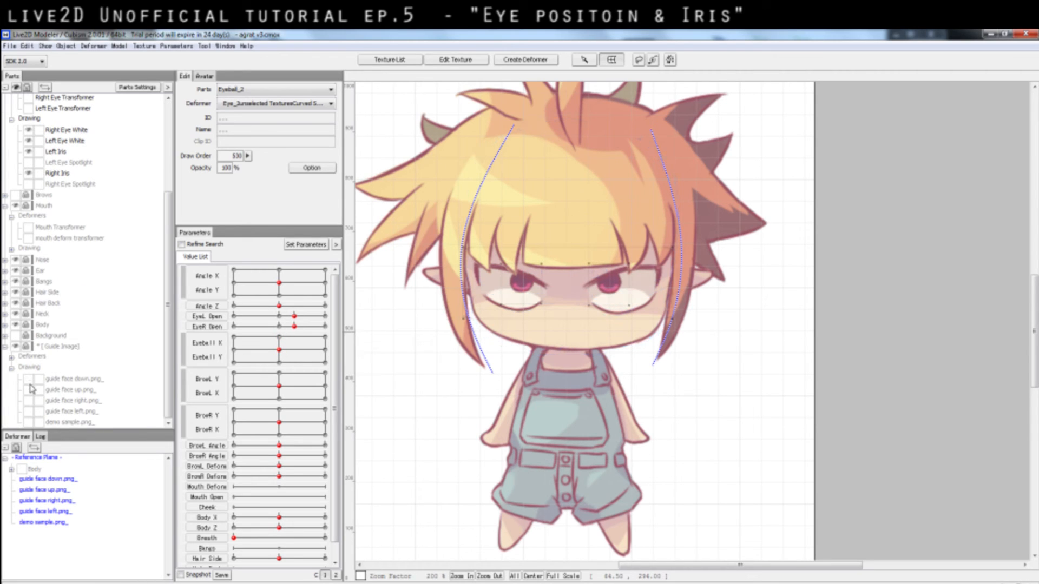
pyautogui.click(33, 390)
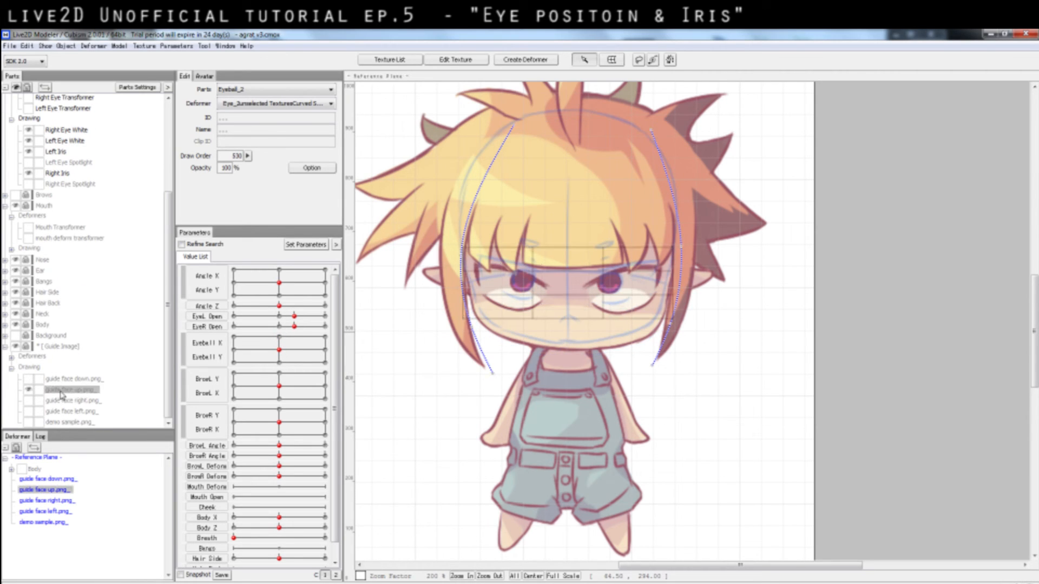
pyautogui.click(29, 390)
pyautogui.click(81, 410)
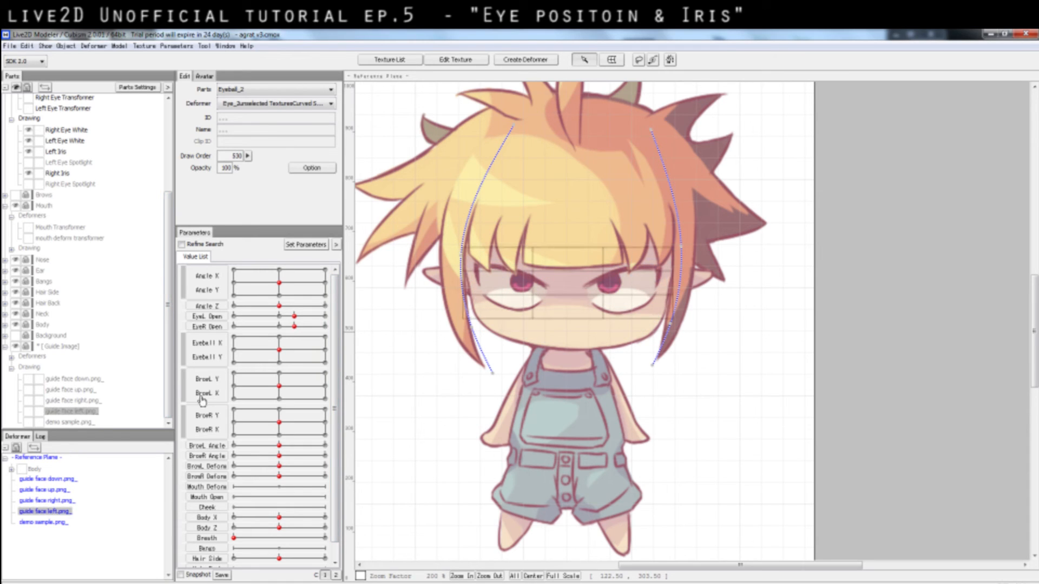
pyautogui.click(29, 401)
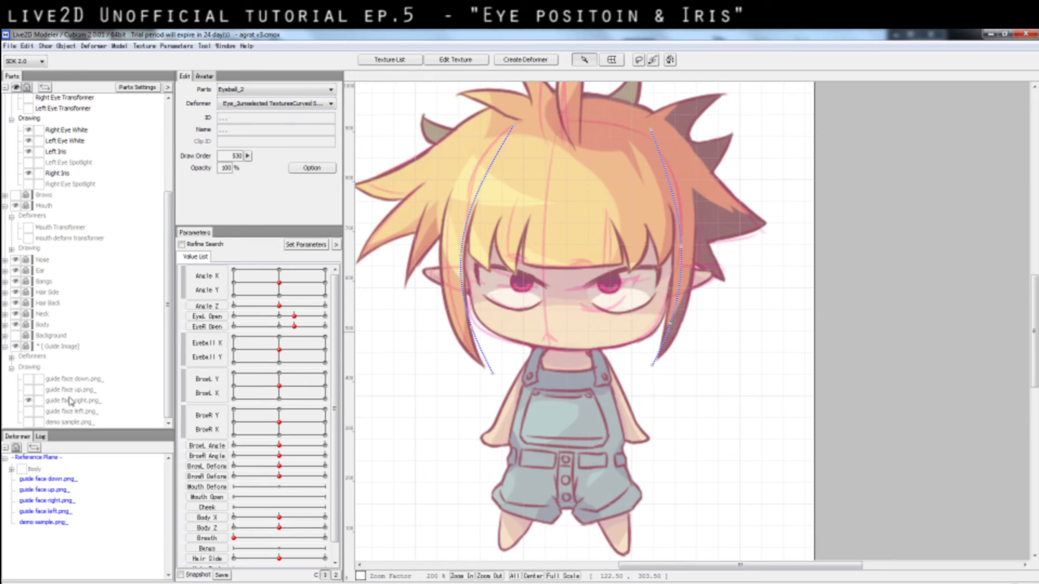
pyautogui.click(234, 284)
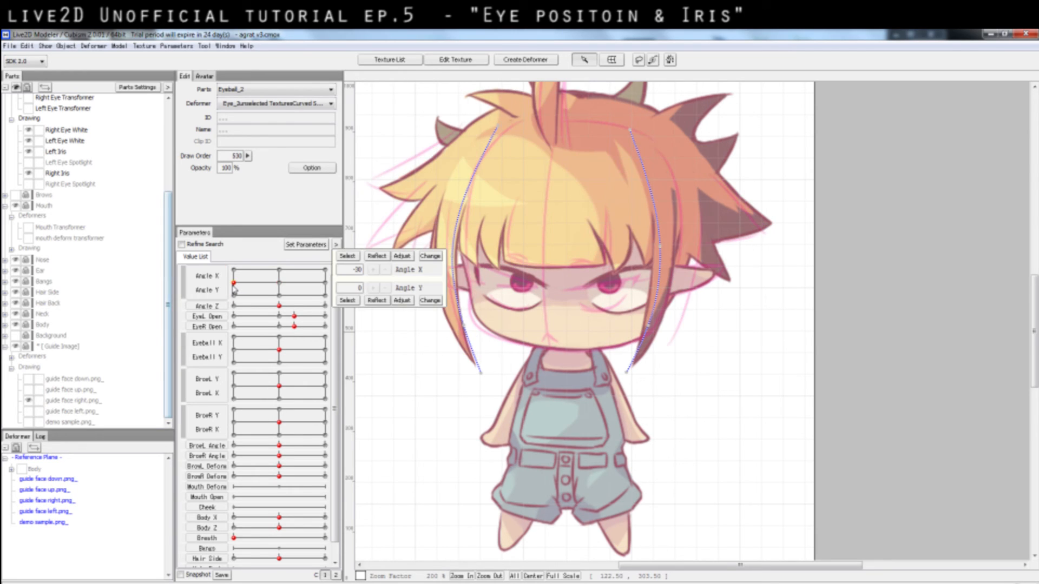
pyautogui.moveTo(280, 352); pyautogui.dragTo(326, 351)
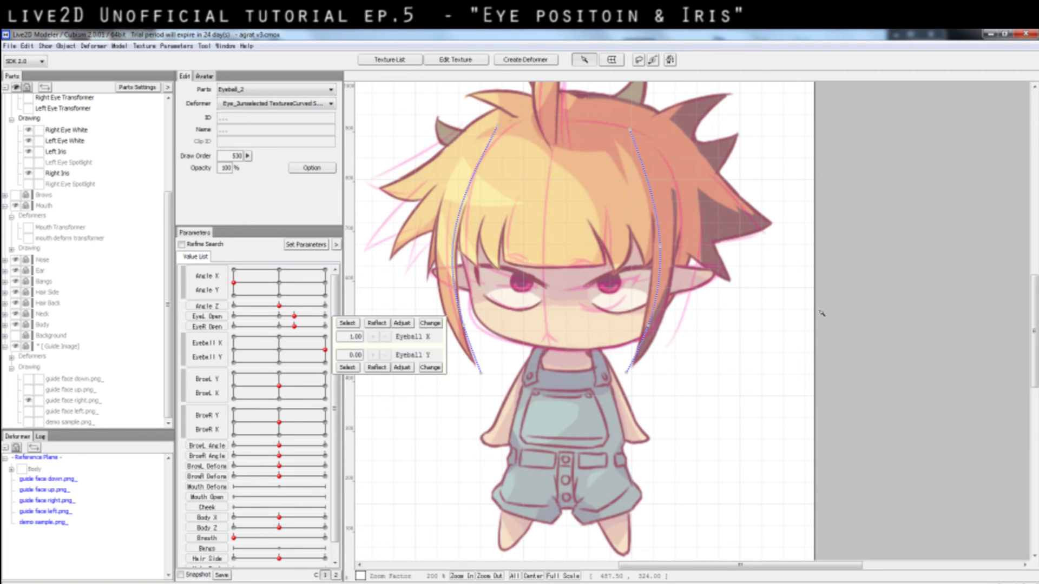
# - Hide the Eyeball_2 and Eye_2 parts and show the original Eyeball and Eye parts in their place
pyautogui.scroll(4, 89, 232)
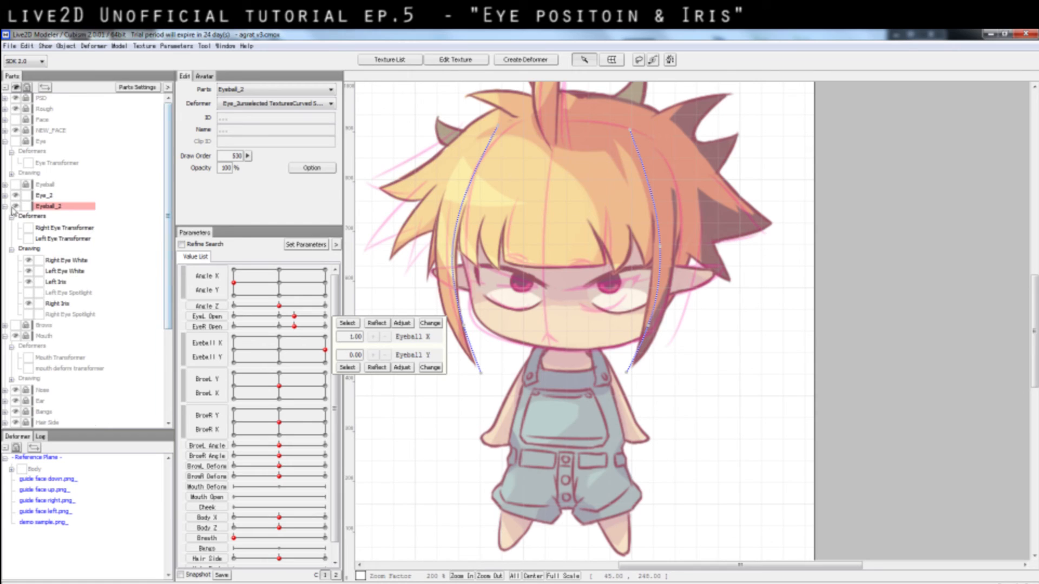
pyautogui.click(16, 206)
pyautogui.click(15, 195)
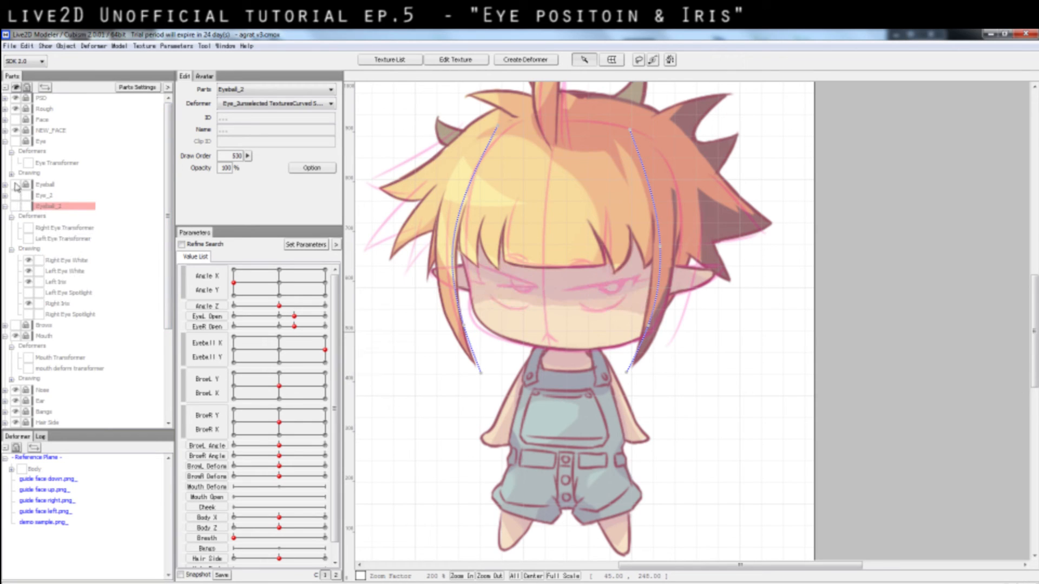
pyautogui.click(15, 184)
pyautogui.click(16, 141)
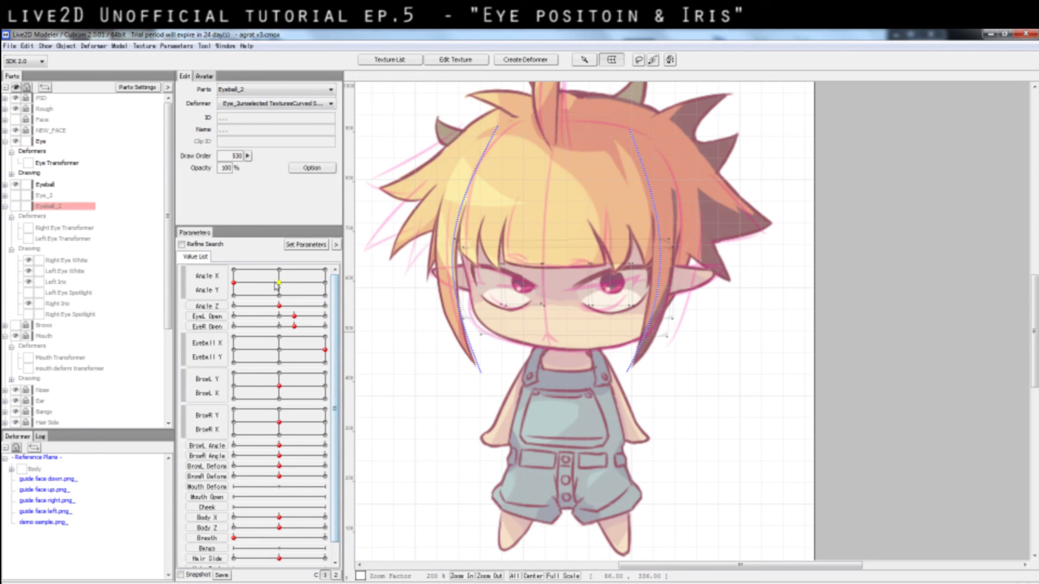
# - Check the original eyes against guide face left.png_ at Angle X 30 with Eyeball X at -1, and return Eyeball X and Y to 0
pyautogui.moveTo(278, 283); pyautogui.dragTo(236, 289)
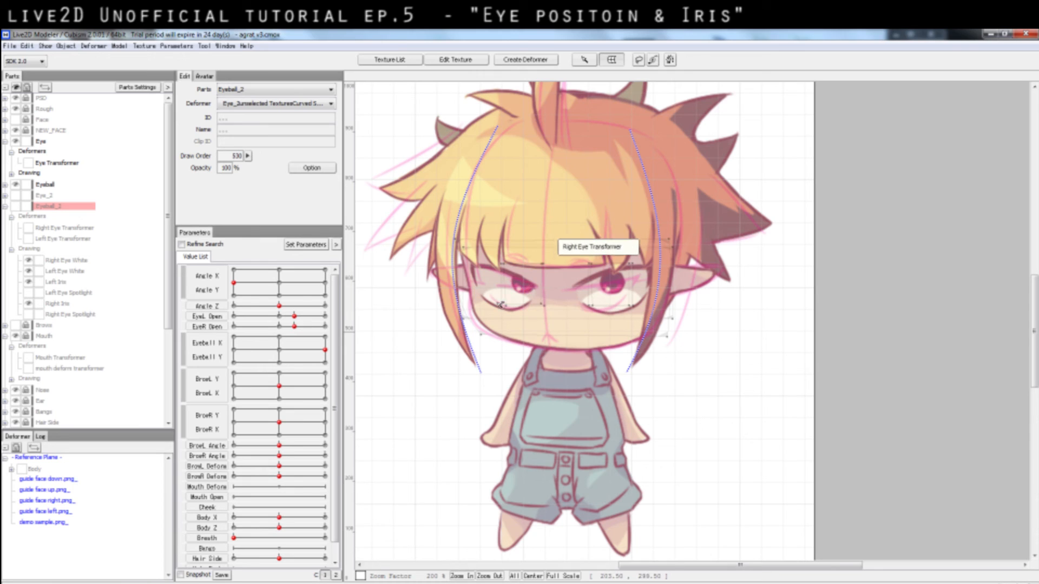
pyautogui.click(327, 283)
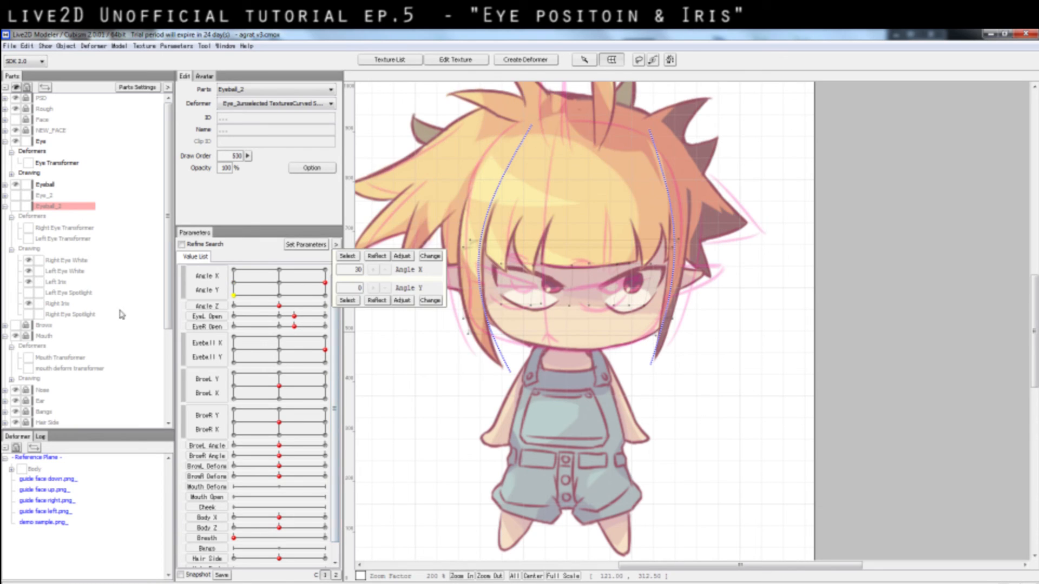
pyautogui.scroll(-4, 78, 331)
pyautogui.click(25, 412)
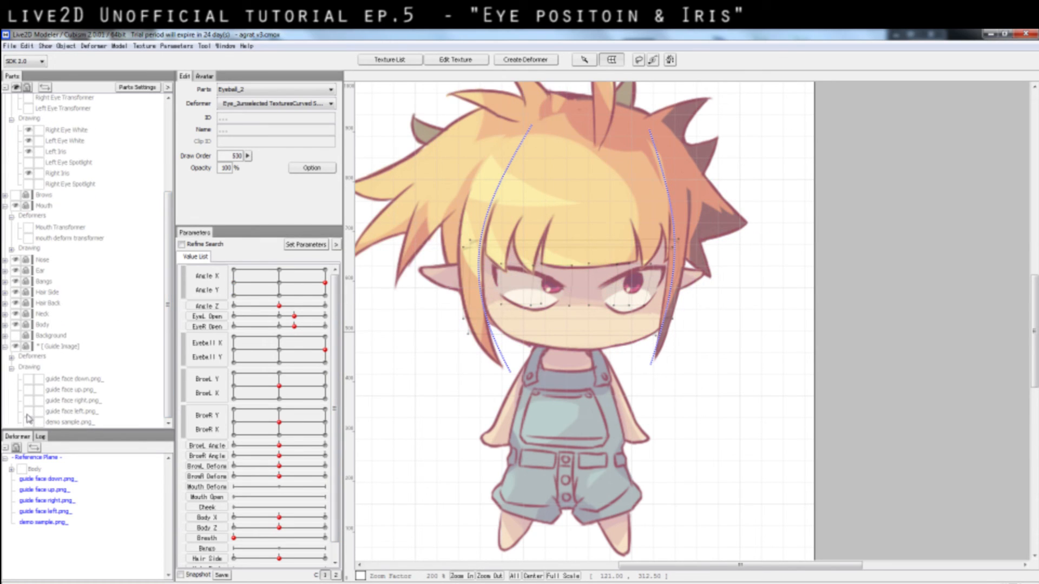
pyautogui.click(28, 413)
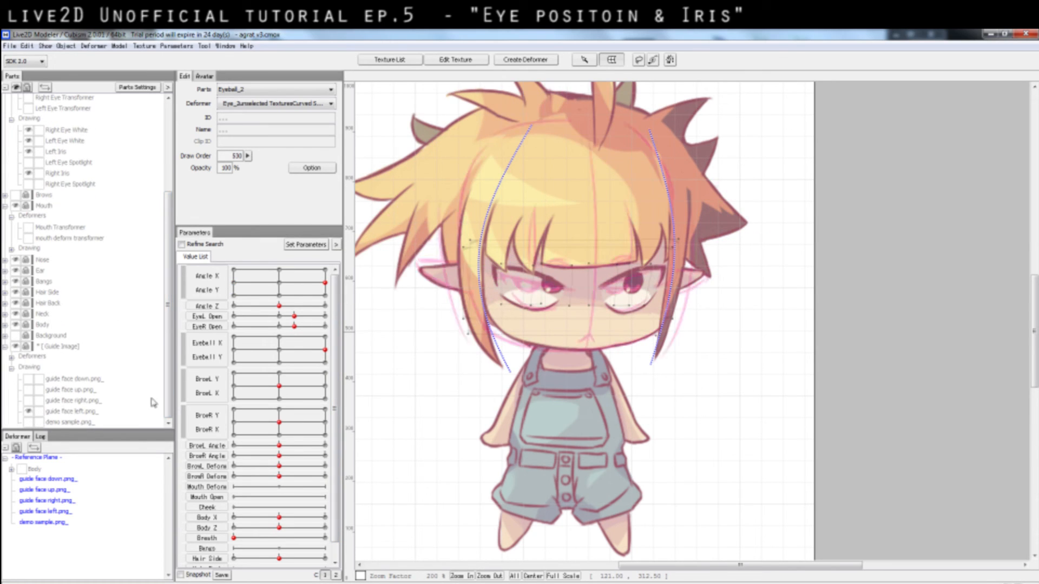
pyautogui.click(233, 353)
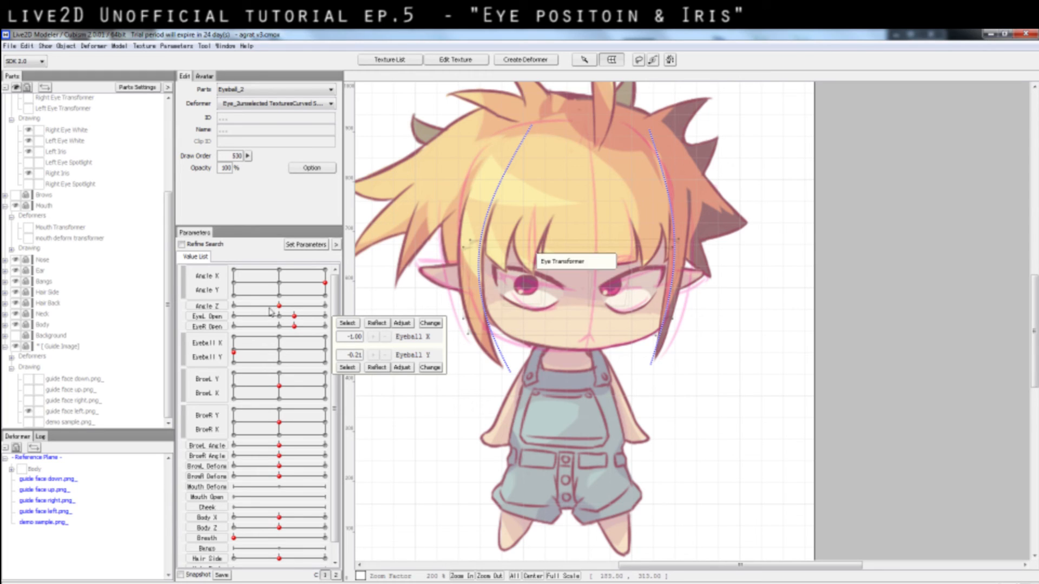
pyautogui.click(280, 351)
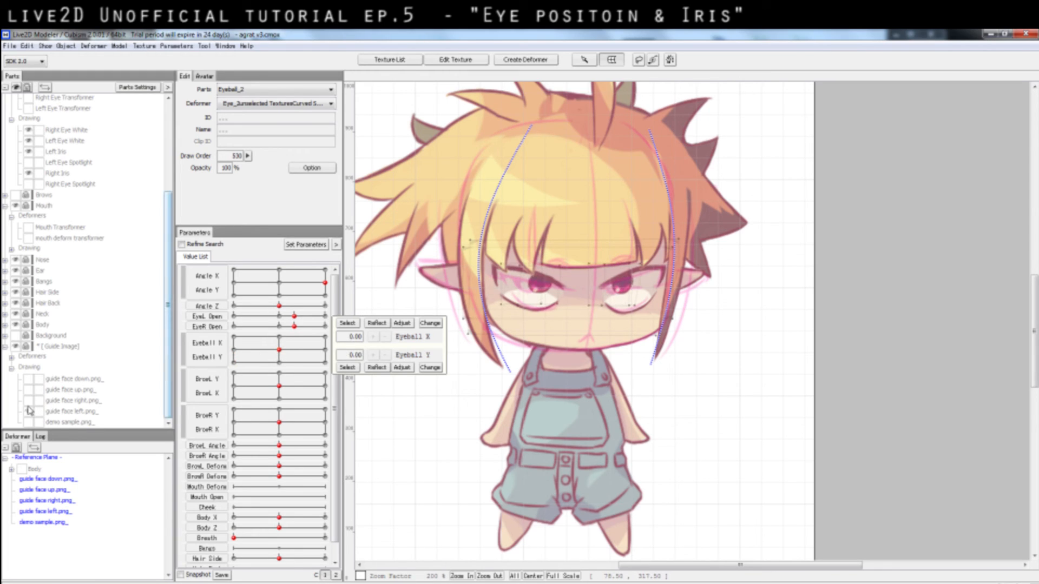
# - Test the original eyes with the head tilted down and turned aside, moving Eyeball X and Y to -1
pyautogui.moveTo(287, 292); pyautogui.dragTo(276, 357)
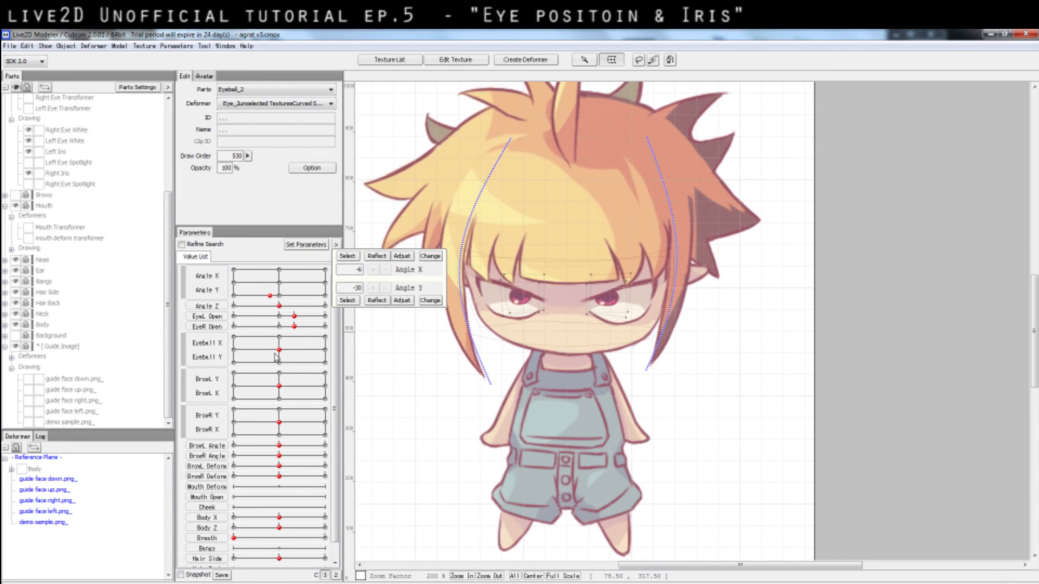
pyautogui.moveTo(257, 287); pyautogui.dragTo(259, 322)
pyautogui.moveTo(288, 357); pyautogui.dragTo(207, 380)
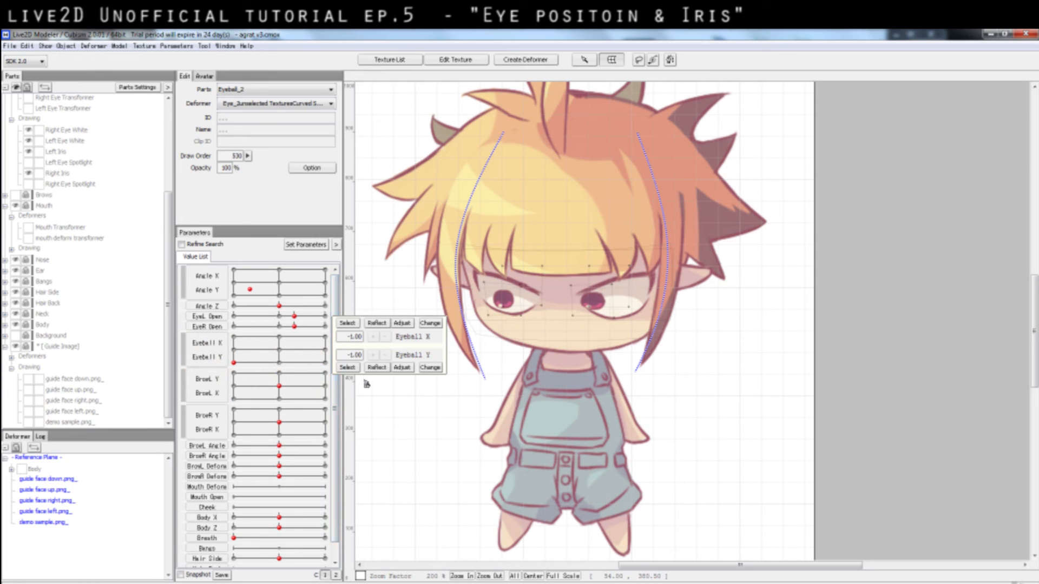
# - Return the head to Angle X and Y 0 and set Eyeball X to -1 and Eyeball Y to 1
pyautogui.click(504, 297)
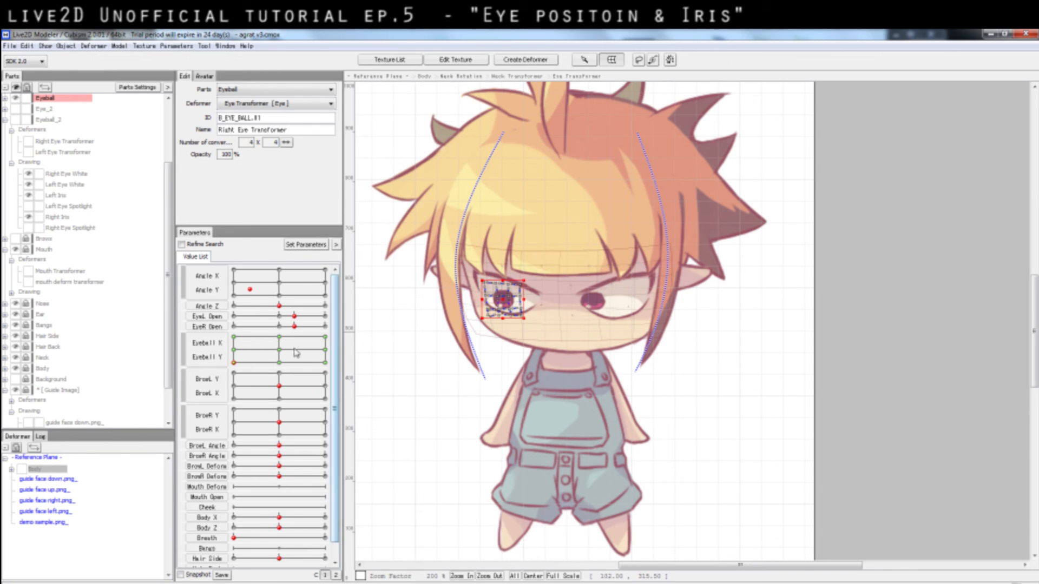
pyautogui.moveTo(247, 286); pyautogui.dragTo(283, 288)
pyautogui.click(234, 337)
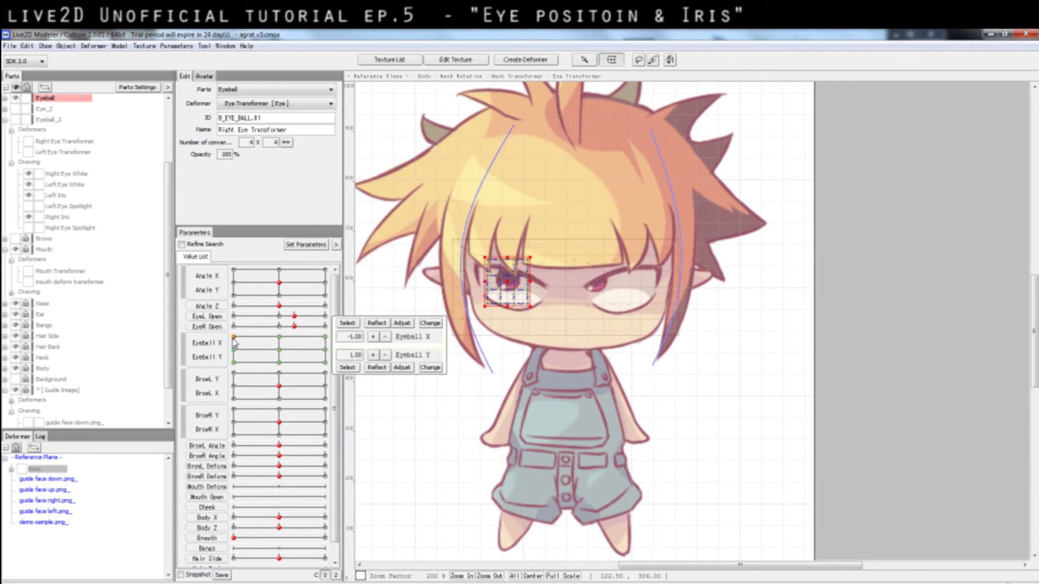
pyautogui.click(585, 373)
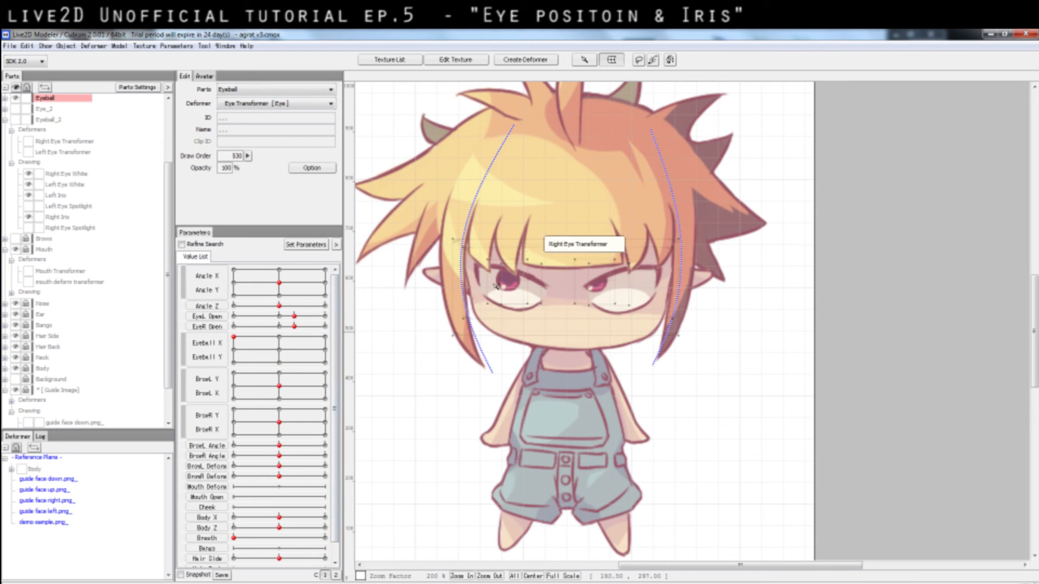
# - Lock the Eyeball_2 and Eye_2 parts, move the Eyeball part's Right Eye Transformer outward at this key, and deselect it
pyautogui.click(509, 286)
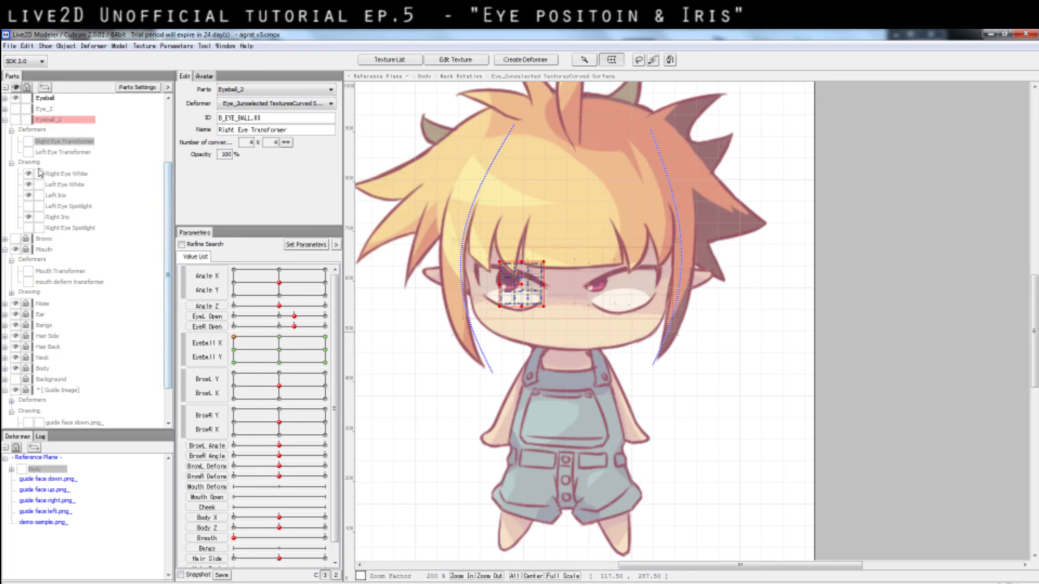
pyautogui.click(28, 121)
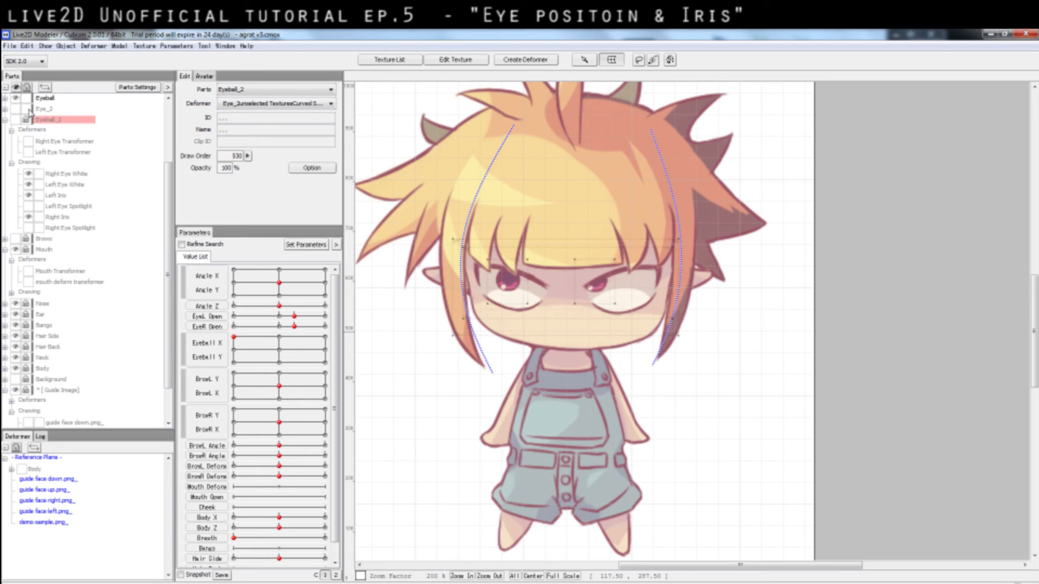
pyautogui.click(522, 287)
pyautogui.moveTo(506, 283); pyautogui.dragTo(491, 282)
pyautogui.click(840, 311)
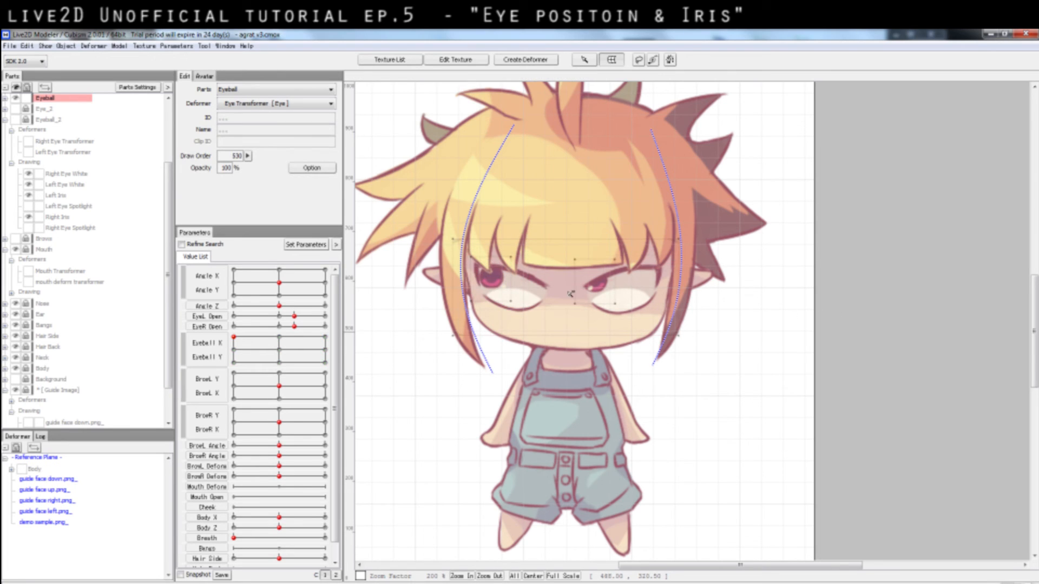
# - Try moving the Eyeball part's Right Eye Transformer farther up and outward at Eyeball X -1 and Eyeball Y 1, and deselect it
pyautogui.click(525, 289)
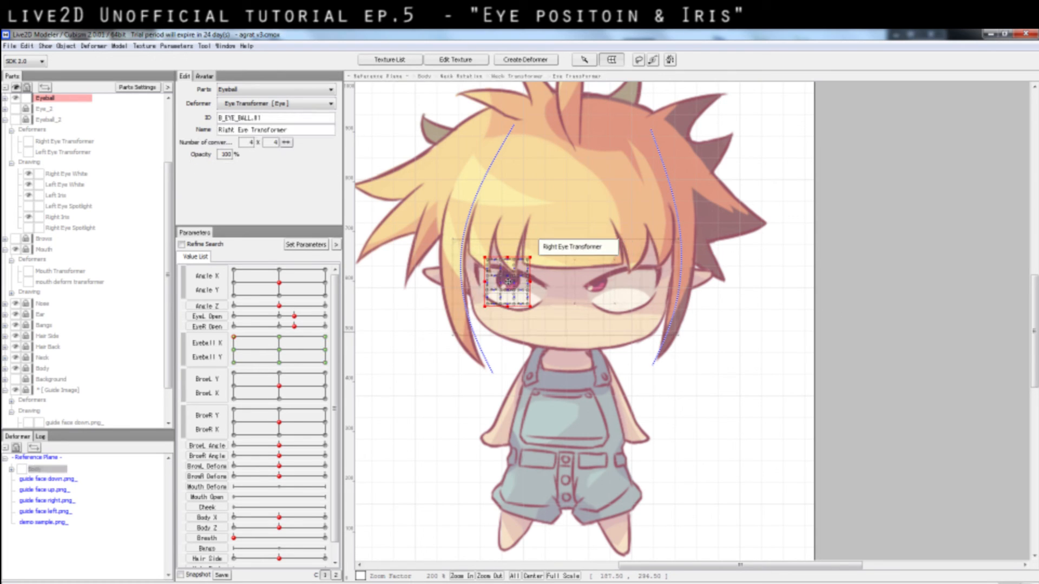
pyautogui.moveTo(508, 281); pyautogui.dragTo(495, 275)
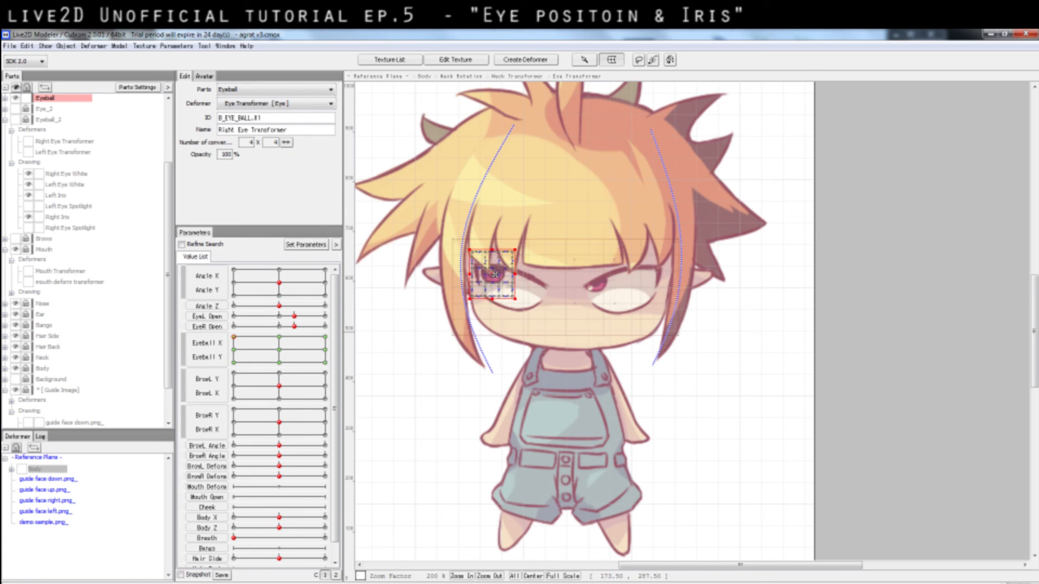
pyautogui.click(596, 314)
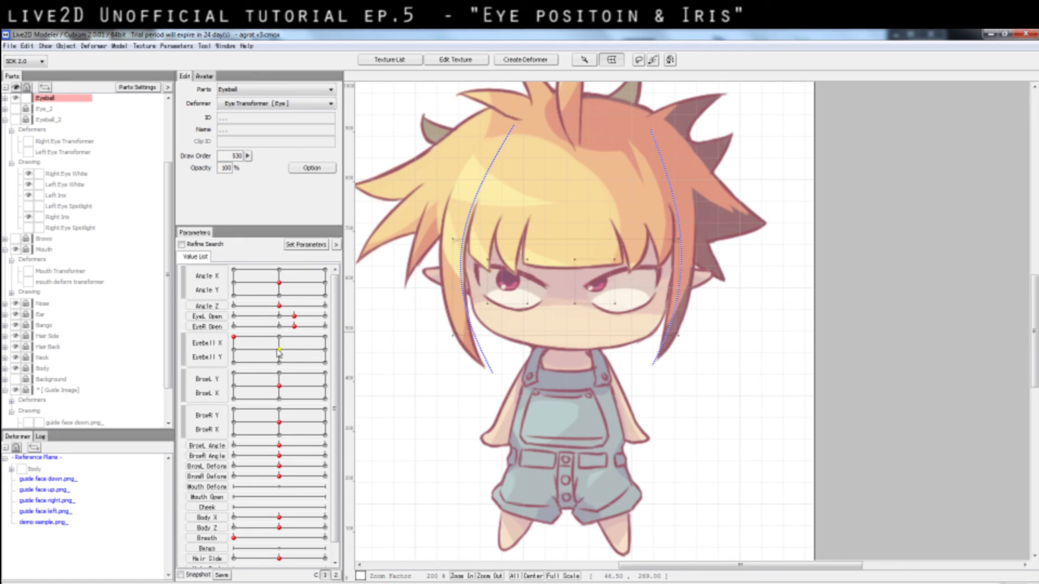
# - Test the eyes at Eyeball X 1 and Y -1 with the head at Angle X -30 and Angle Y 30, and return both angles to 0
pyautogui.moveTo(280, 351); pyautogui.dragTo(329, 370)
pyautogui.moveTo(239, 284); pyautogui.dragTo(236, 275)
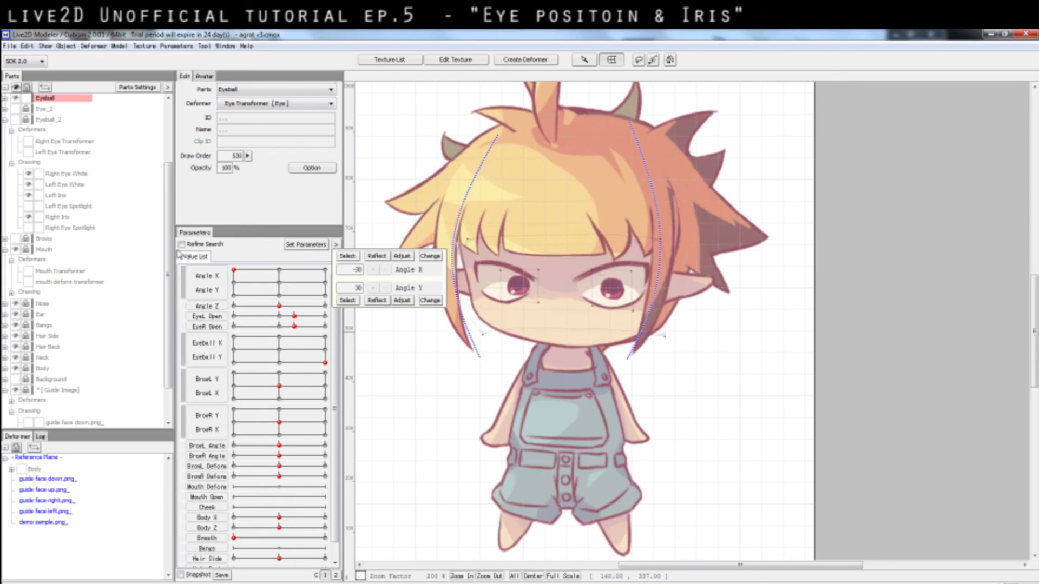
pyautogui.click(294, 294)
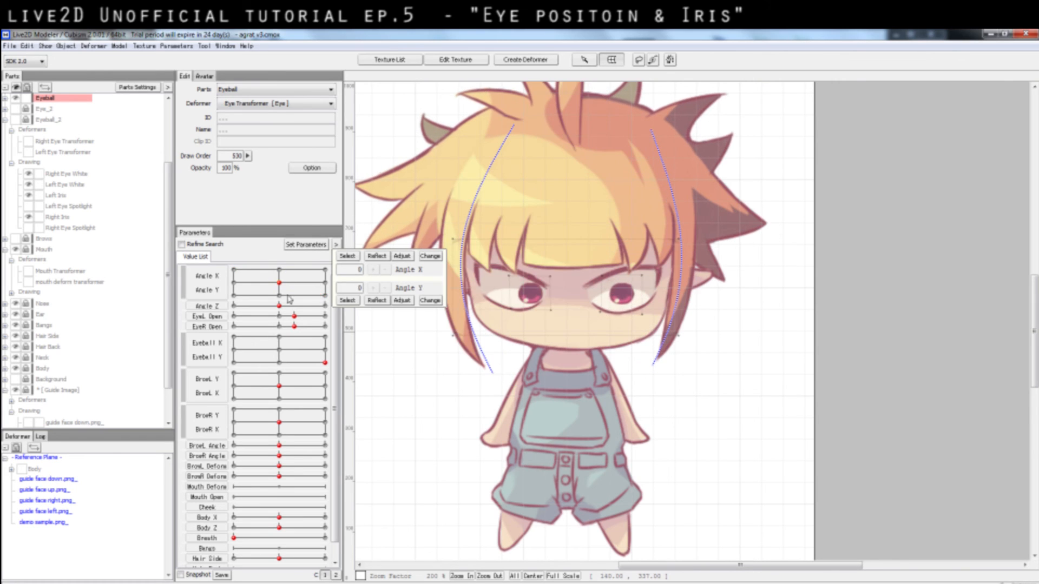
# - Compare the irises at Eyeball X and Y -1 with their position at Eyeball X and Y 0
pyautogui.moveTo(301, 355); pyautogui.dragTo(234, 362)
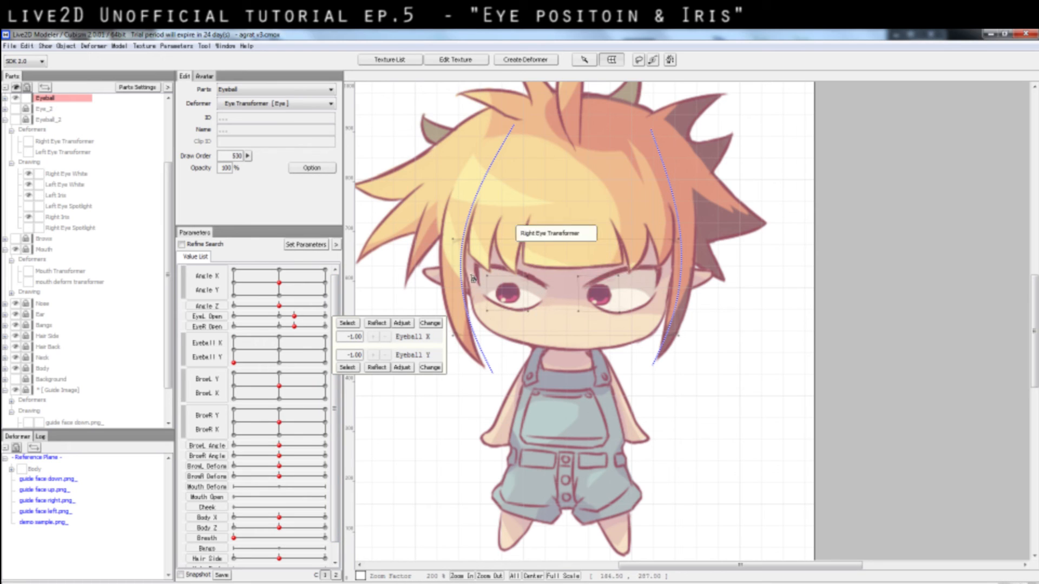
pyautogui.click(274, 354)
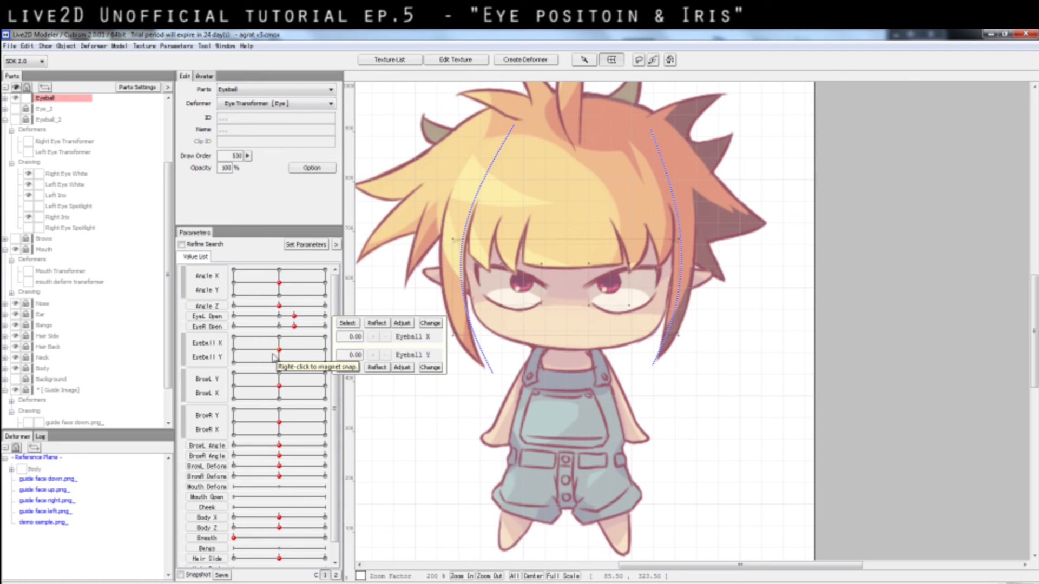
pyautogui.click(237, 362)
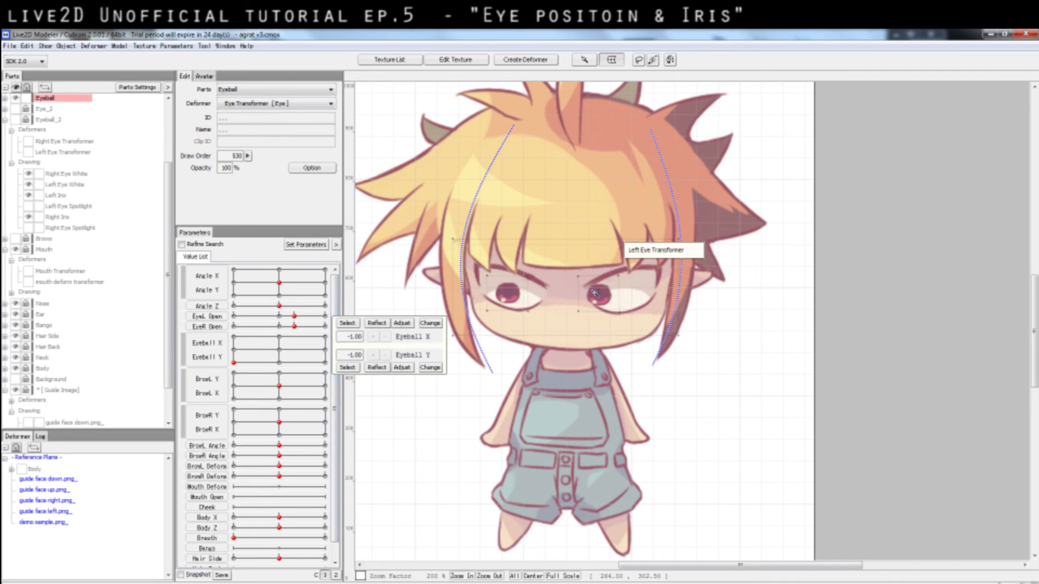
# - Select the Right Eye Transformer, check it at Eyeball X -1 and X 1 with Eyeball Y 1, and return both parameters to 0
pyautogui.click(518, 294)
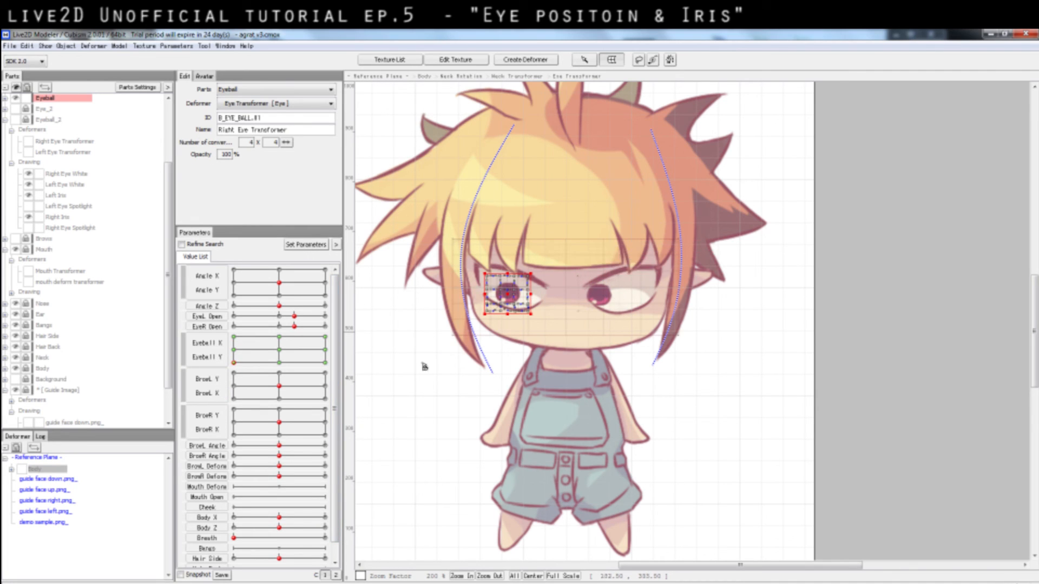
pyautogui.click(280, 350)
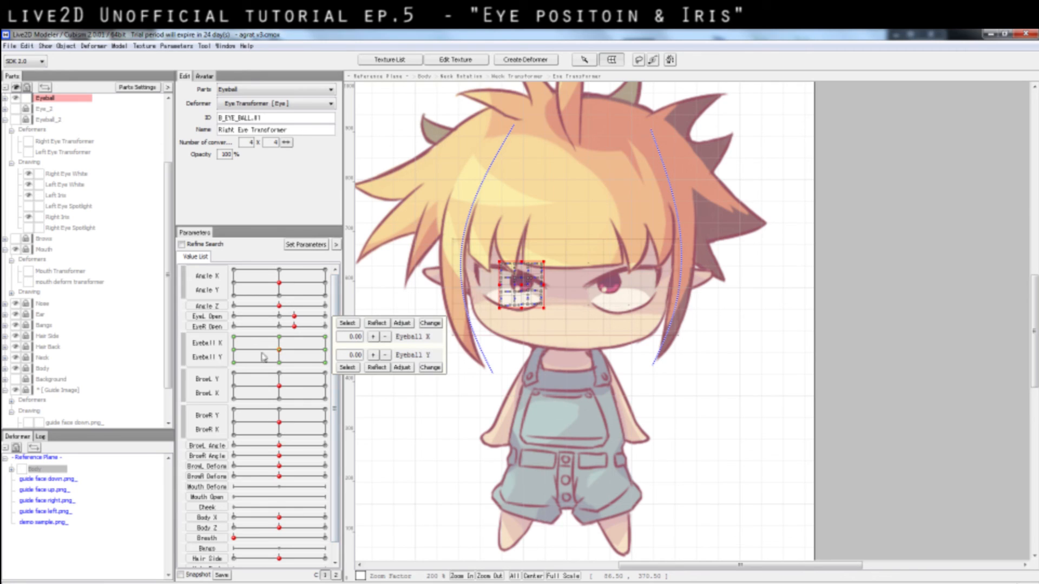
pyautogui.moveTo(263, 357)
pyautogui.mouseDown()
pyautogui.moveTo(203, 359)
pyautogui.moveTo(204, 342)
pyautogui.moveTo(305, 358)
pyautogui.moveTo(277, 351)
pyautogui.mouseUp()
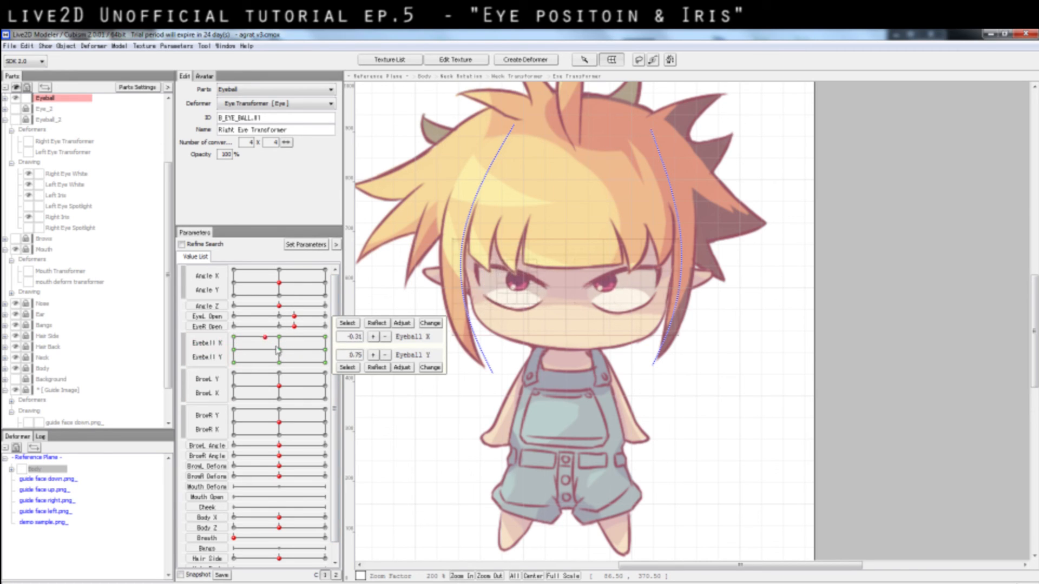
pyautogui.click(281, 353)
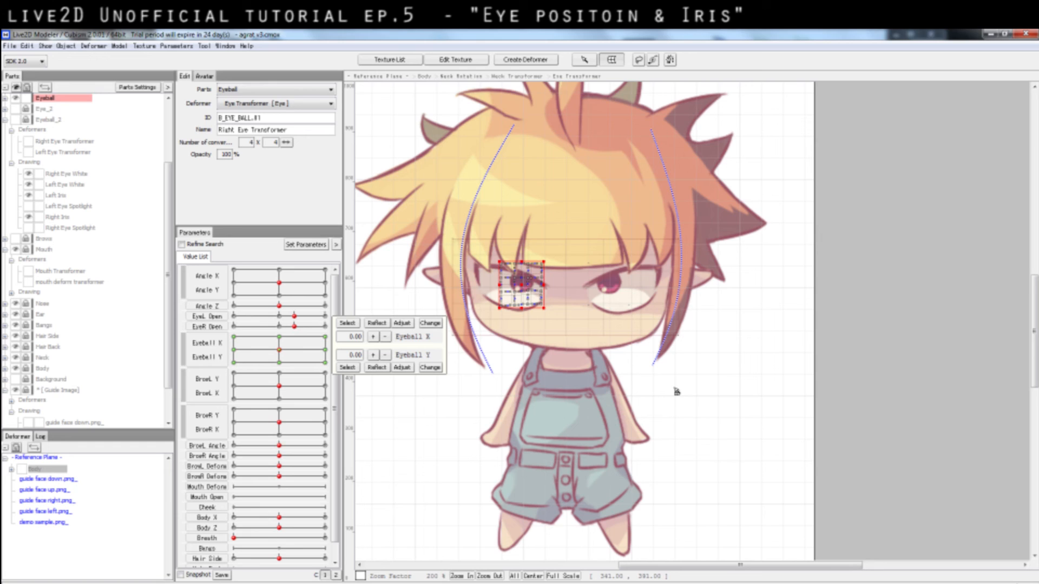
pyautogui.moveTo(303, 340); pyautogui.dragTo(227, 320)
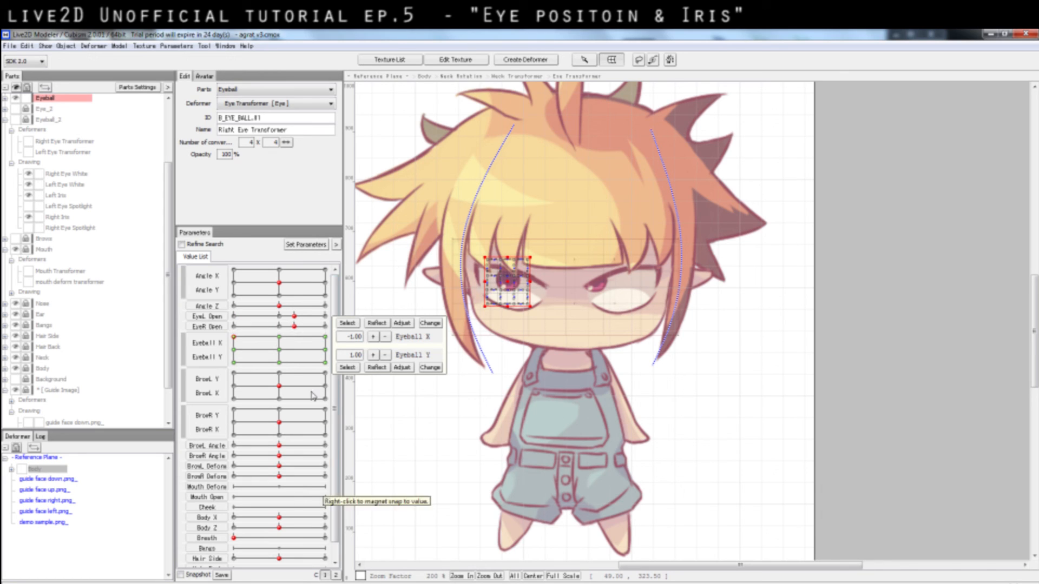
pyautogui.moveTo(285, 358); pyautogui.dragTo(342, 334)
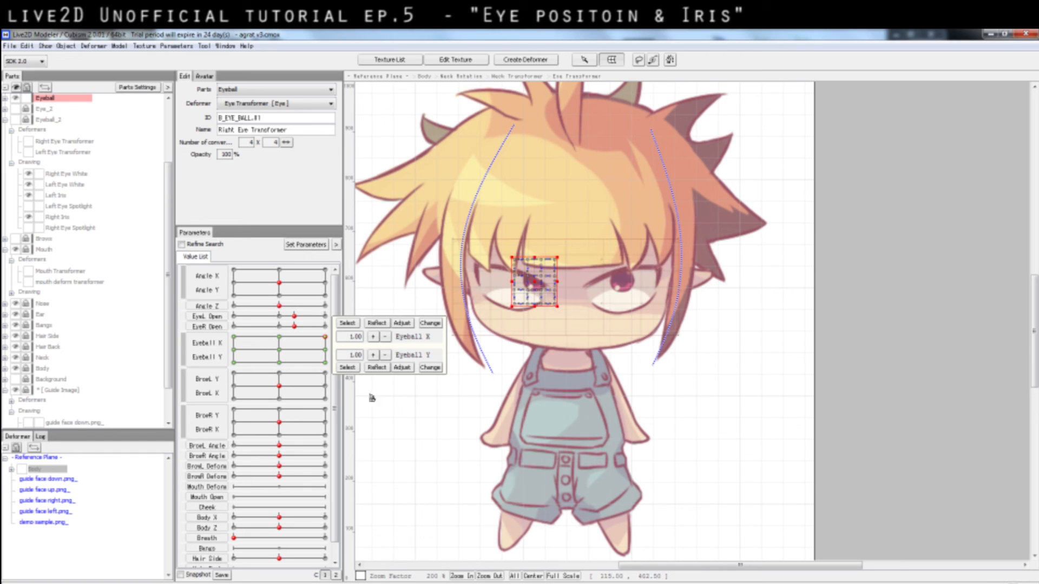
pyautogui.click(279, 350)
pyautogui.moveTo(279, 350); pyautogui.dragTo(326, 353)
# - Examine the Right Eye Transformer's Eyeball X keys in the parameter editor and close it without changes
pyautogui.doubleClick(219, 354)
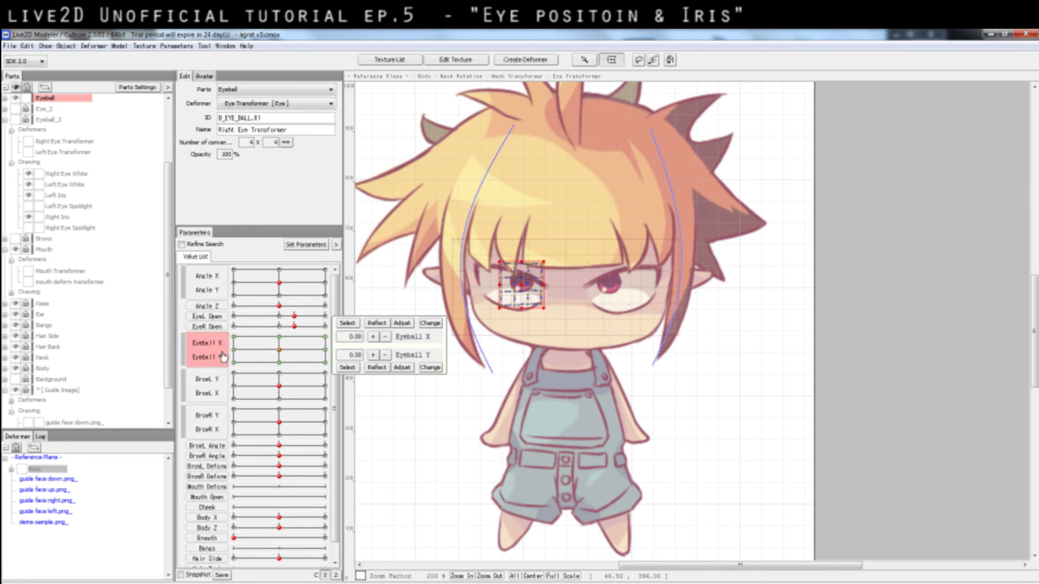
pyautogui.click(642, 313)
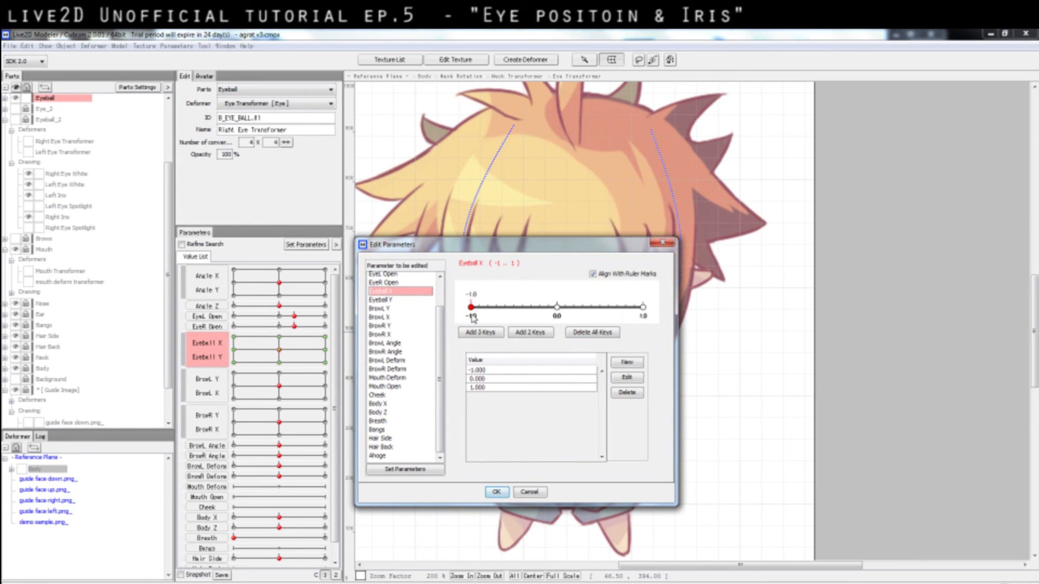
pyautogui.click(541, 492)
pyautogui.doubleClick(217, 346)
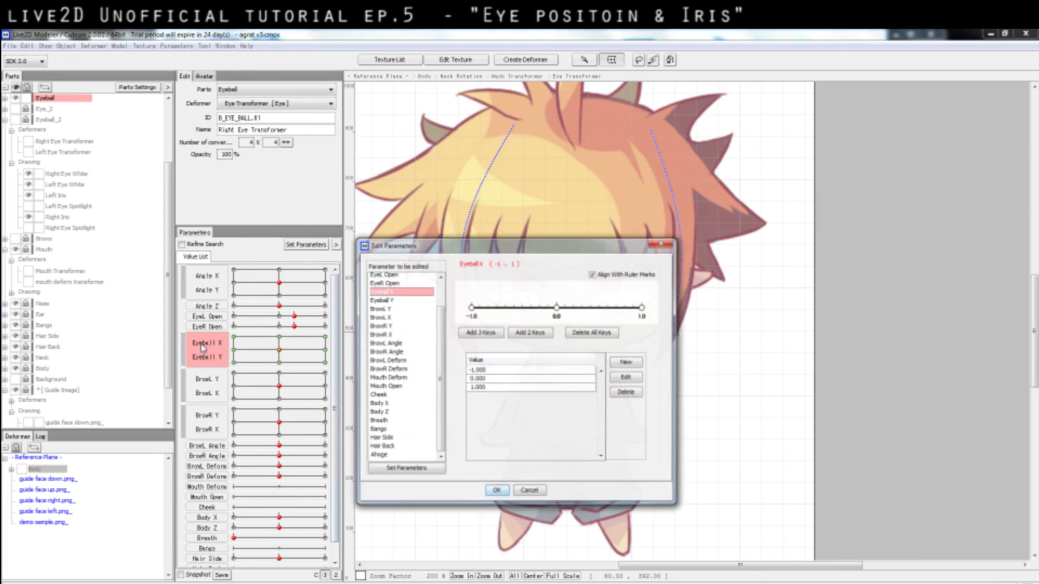
pyautogui.click(528, 492)
# - Try adjusting the Right Eye Transformer's Eyeball Y key from -1.0 to -2.0
pyautogui.moveTo(287, 350)
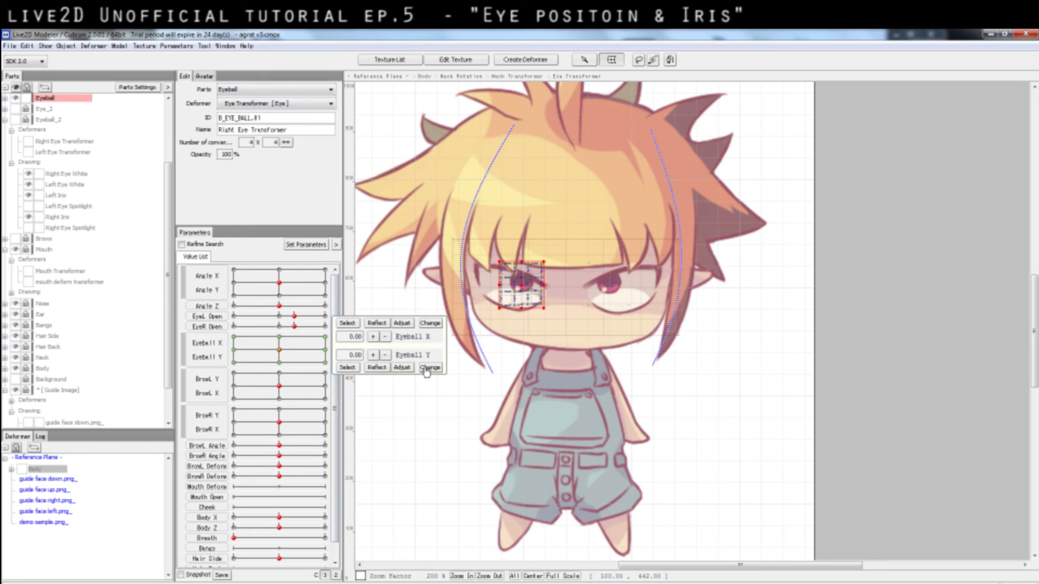
pyautogui.click(402, 368)
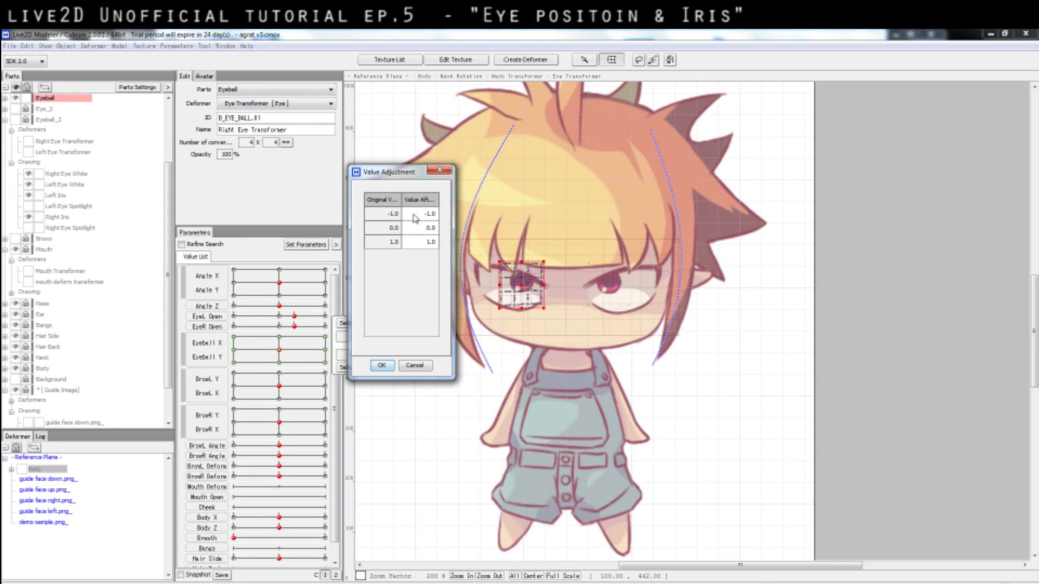
pyautogui.doubleClick(430, 214)
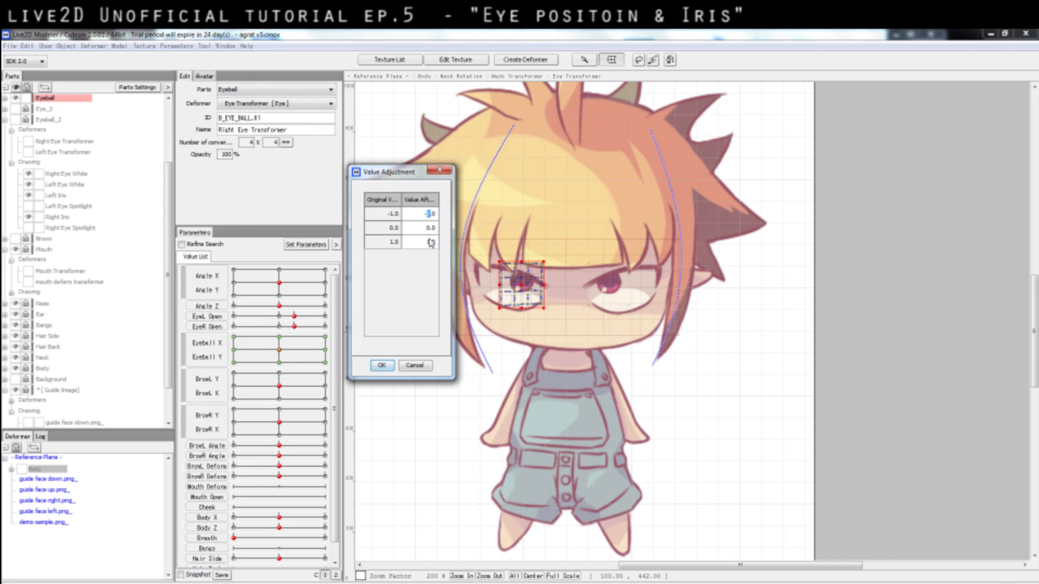
pyautogui.write('2')
pyautogui.click(382, 366)
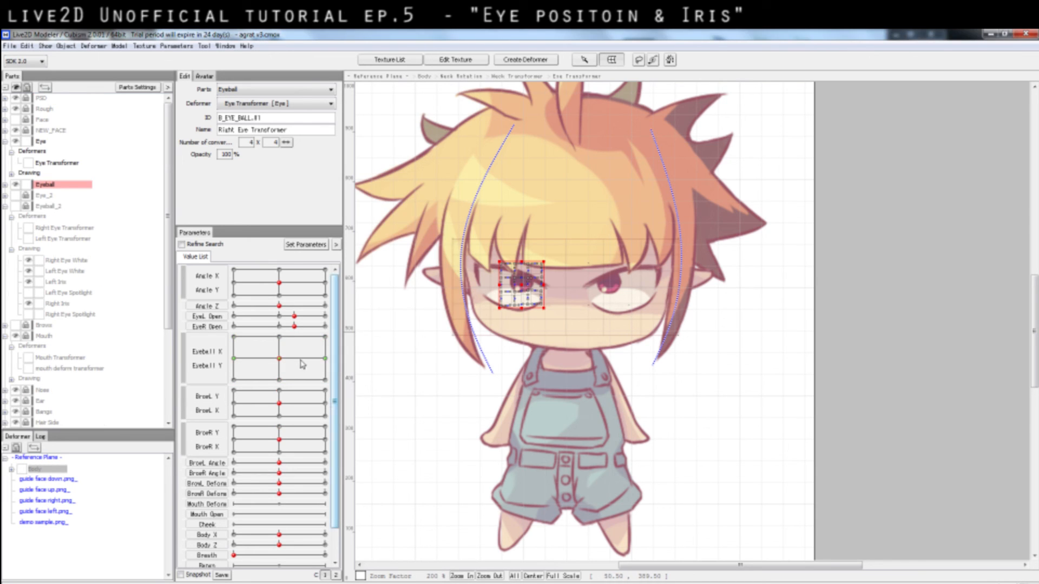
# - Separate the combined Eyeball X and Y parameters and inspect Eyeball X's -1.0 key in the parameter editor, cancelling any changes
pyautogui.doubleClick(219, 358)
pyautogui.click(529, 492)
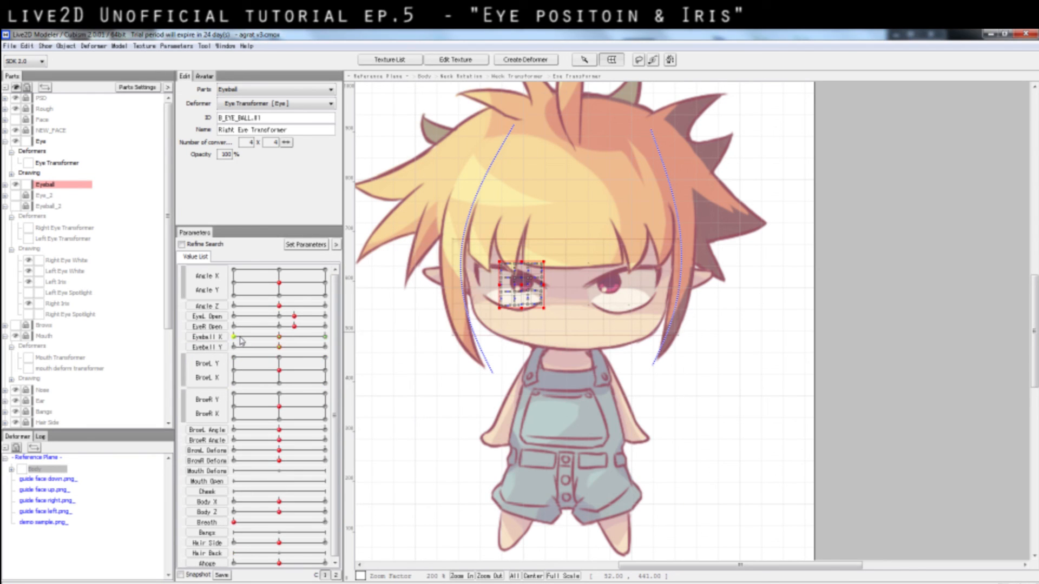
pyautogui.click(212, 349)
pyautogui.click(234, 336)
pyautogui.click(198, 338)
pyautogui.doubleClick(205, 338)
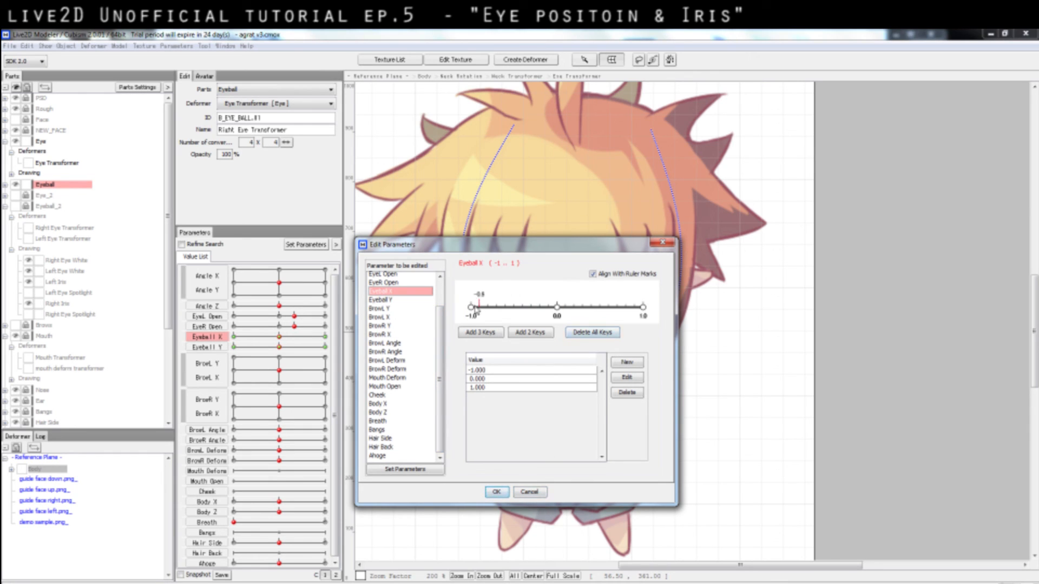
pyautogui.click(471, 308)
pyautogui.click(462, 309)
pyautogui.click(536, 494)
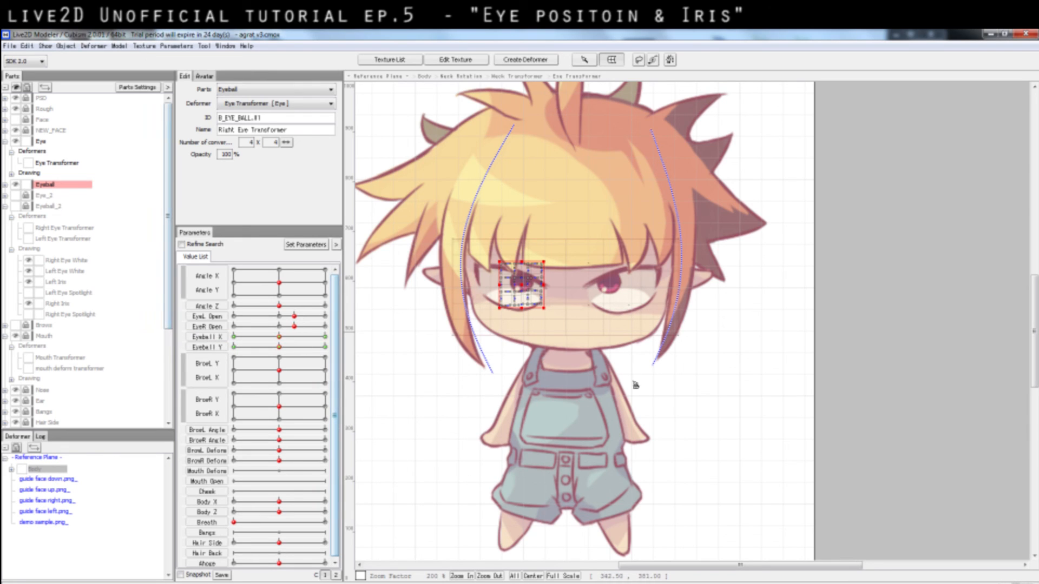
# - Combine Eyeball X and Eyeball Y into one two-axis parameter again and deselect the Right Eye Transformer
pyautogui.moveTo(280, 337)
pyautogui.mouseDown()
pyautogui.moveTo(264, 338)
pyautogui.moveTo(289, 332)
pyautogui.moveTo(269, 353)
pyautogui.moveTo(279, 349)
pyautogui.mouseUp()
pyautogui.click(186, 345)
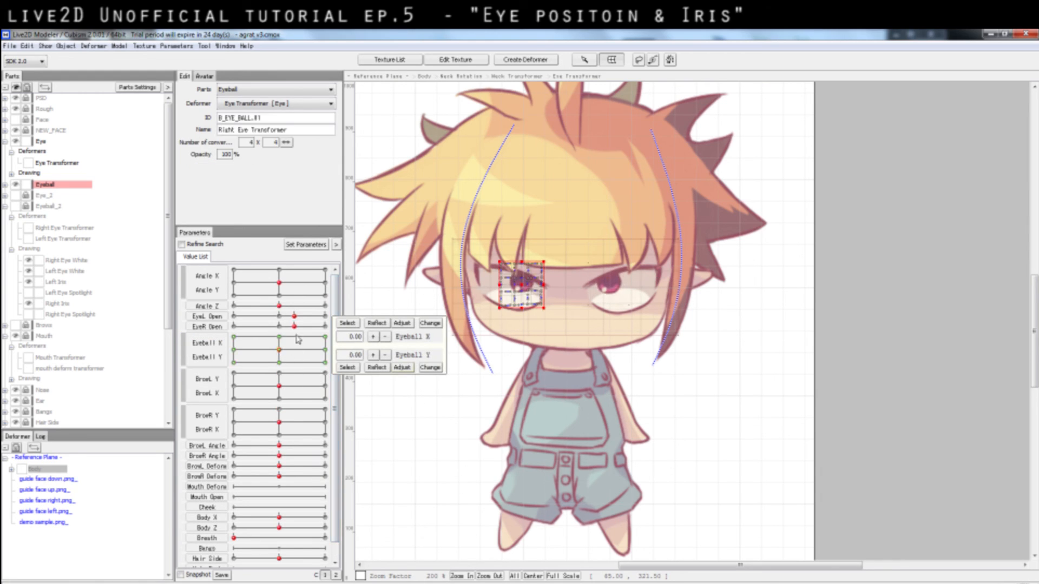
pyautogui.click(766, 344)
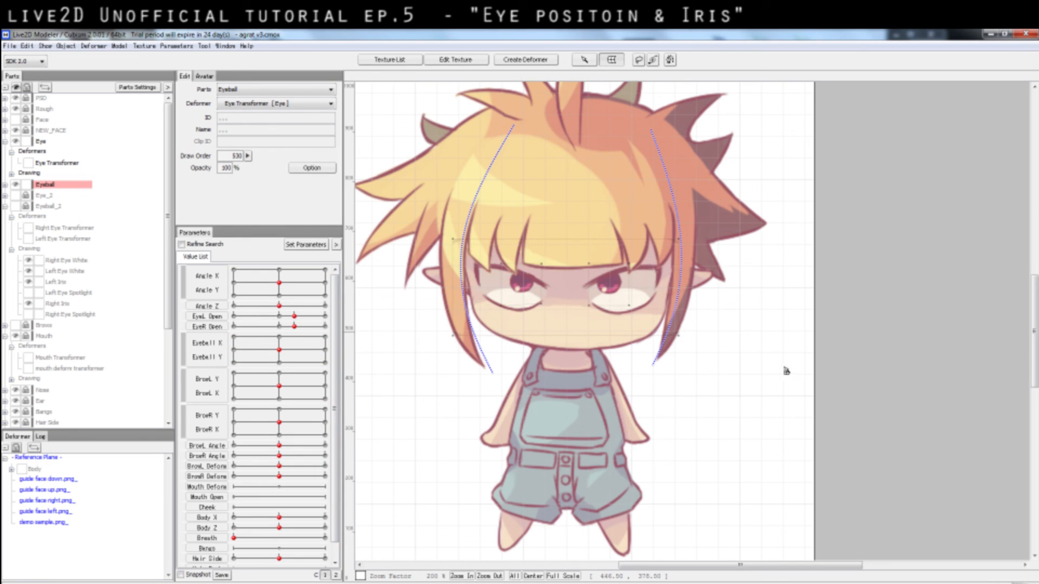
# - Test the irises across the Eyeball range and with the head at Angle X -30 and Angle Y 30, and return all four parameters to 0
pyautogui.moveTo(293, 352); pyautogui.dragTo(236, 337)
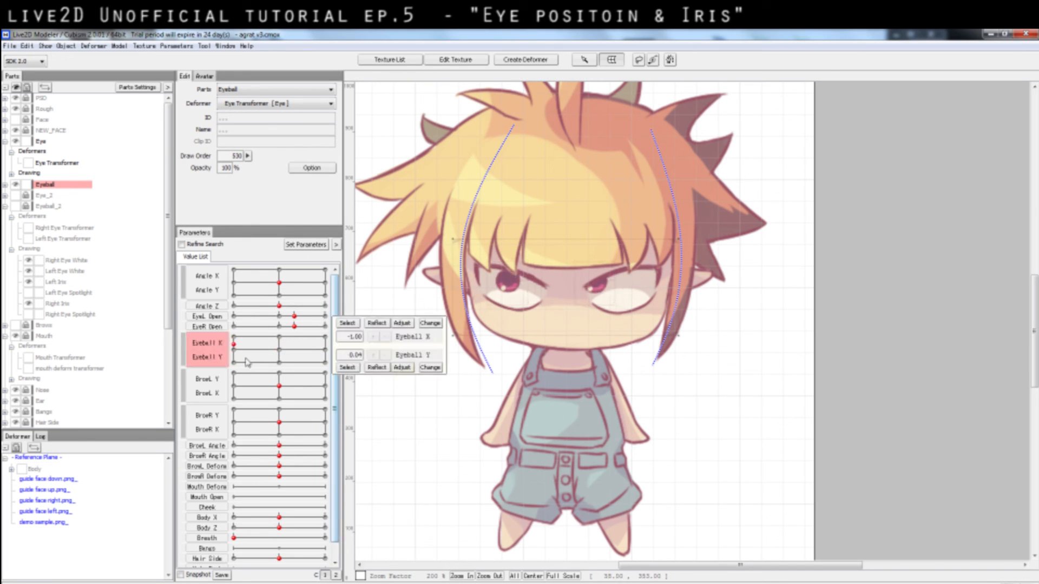
pyautogui.click(279, 350)
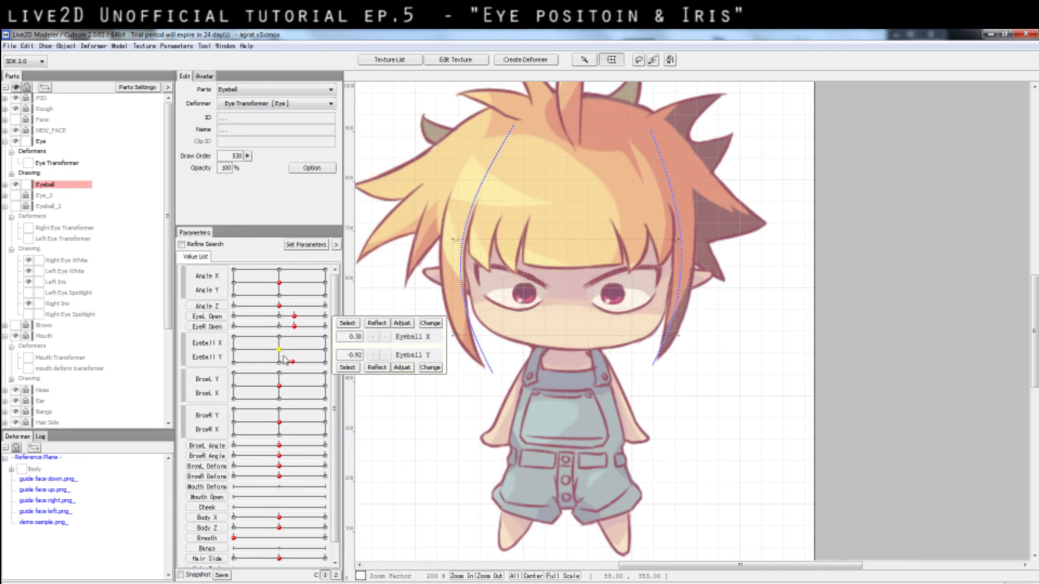
pyautogui.click(235, 282)
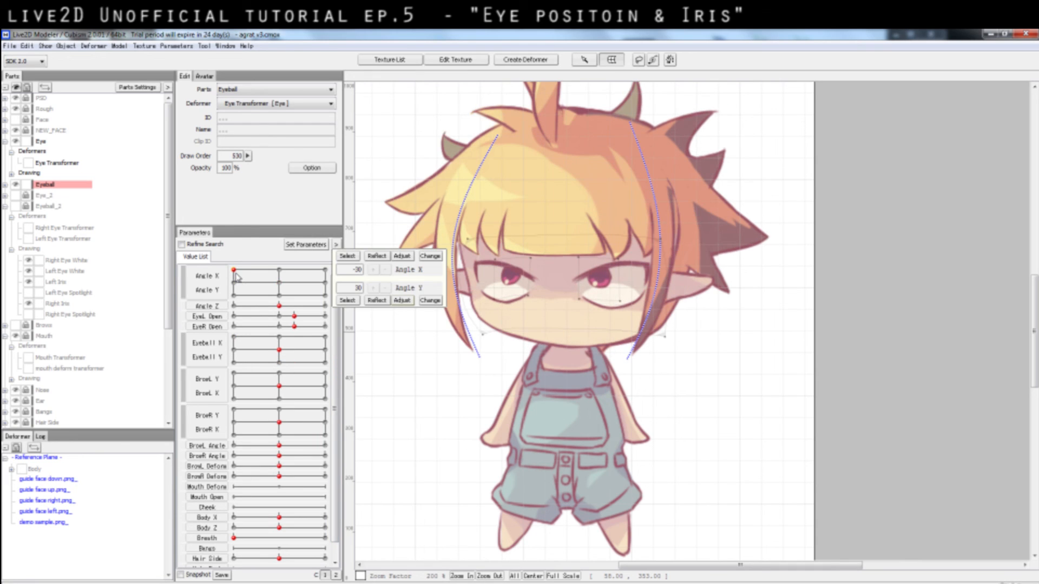
pyautogui.click(279, 283)
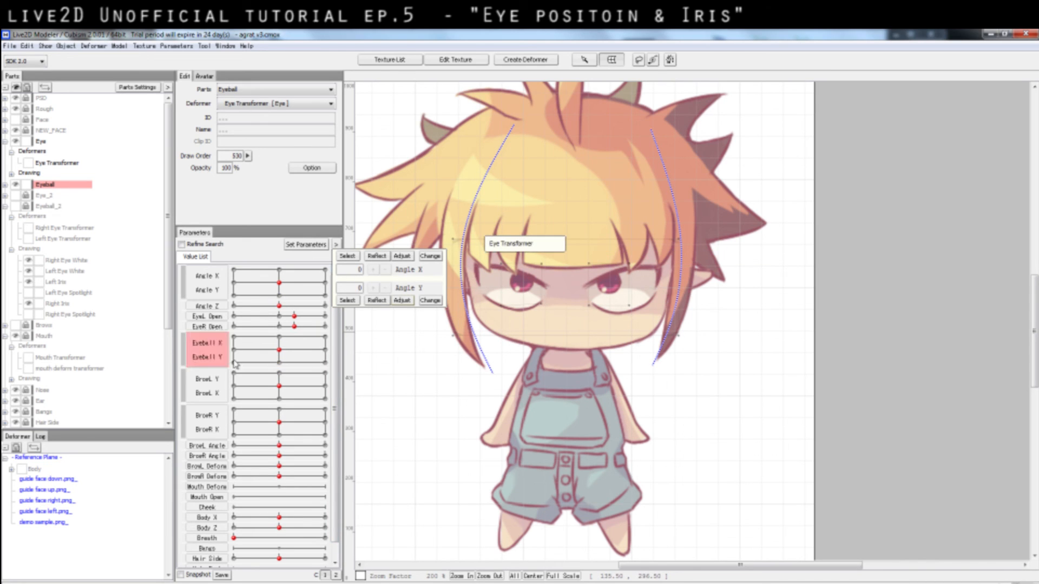
# - Test the eyes with the head tilted down, and return the BrowL parameters and the head angles to 0
pyautogui.moveTo(297, 277); pyautogui.dragTo(282, 296)
pyautogui.moveTo(287, 380); pyautogui.dragTo(273, 397)
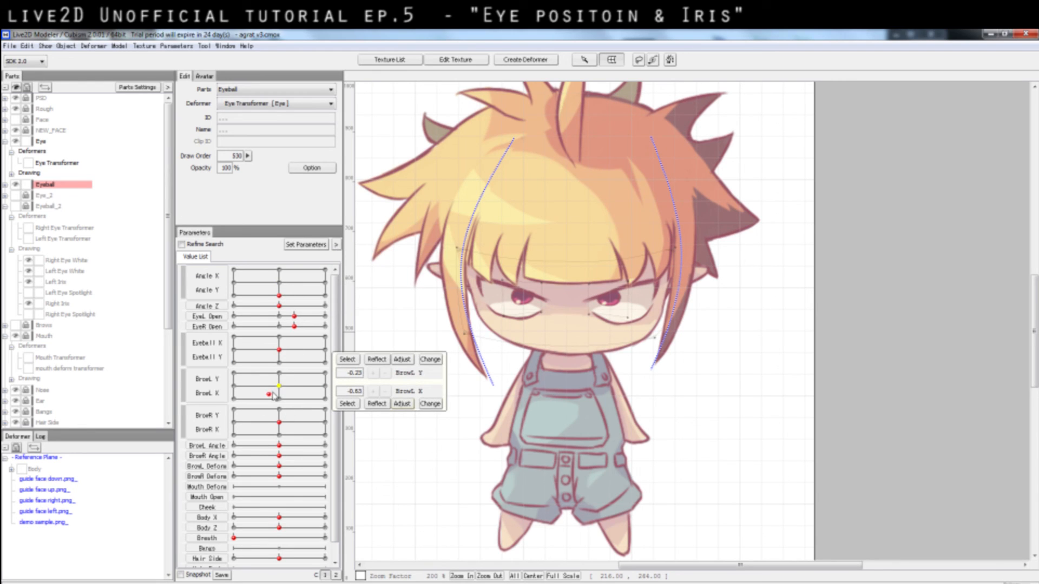
pyautogui.moveTo(282, 350)
pyautogui.mouseDown()
pyautogui.moveTo(254, 348)
pyautogui.moveTo(279, 351)
pyautogui.mouseUp()
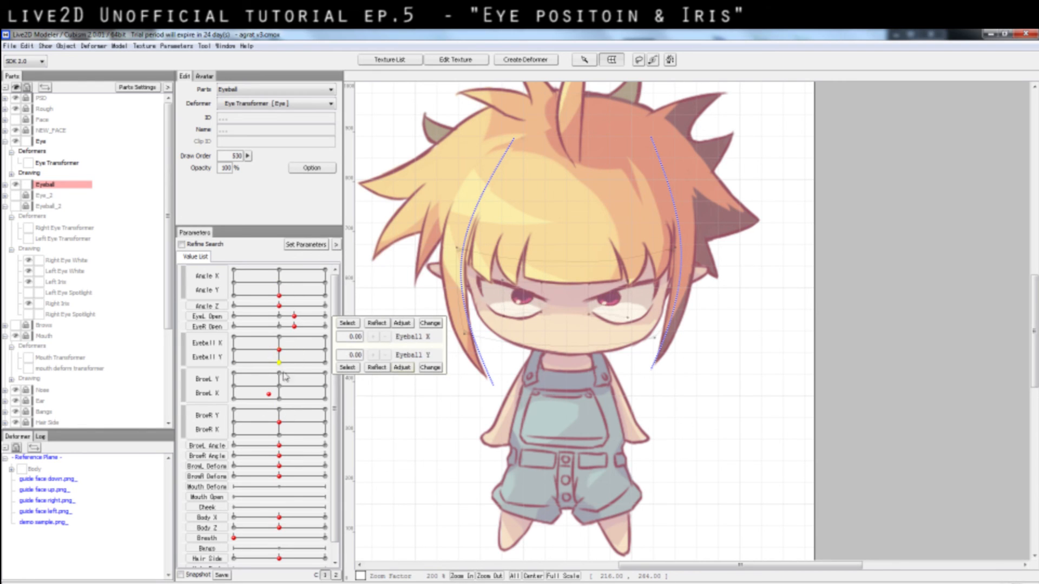
pyautogui.click(282, 387)
pyautogui.click(280, 283)
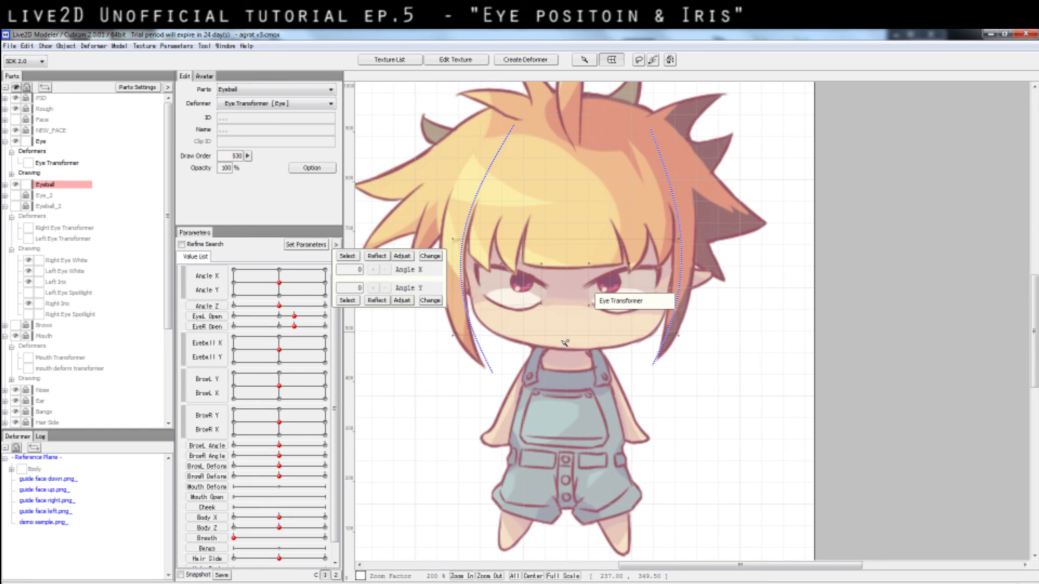
pyautogui.click(521, 288)
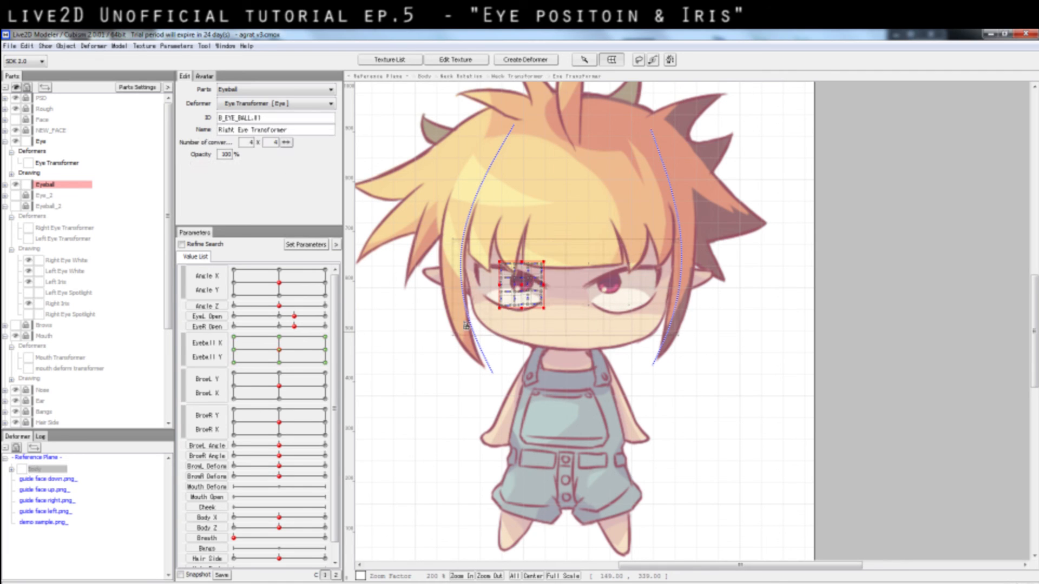
pyautogui.click(494, 323)
pyautogui.click(774, 300)
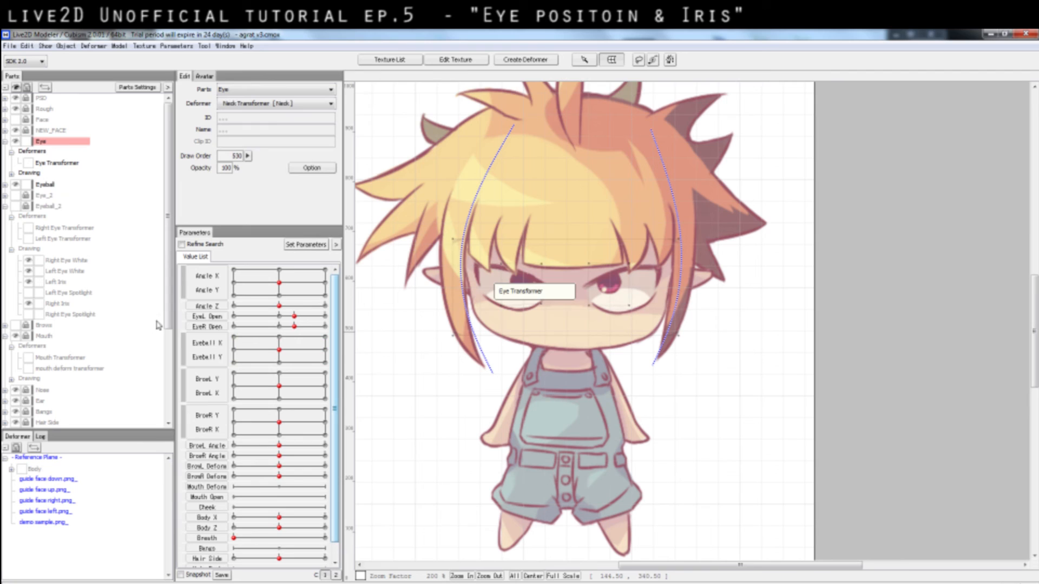
# - Hide and lock the Eye and Eyeball parts, and show and unlock the Eye_2 and Eyeball_2 parts
pyautogui.click(83, 296)
pyautogui.click(81, 314)
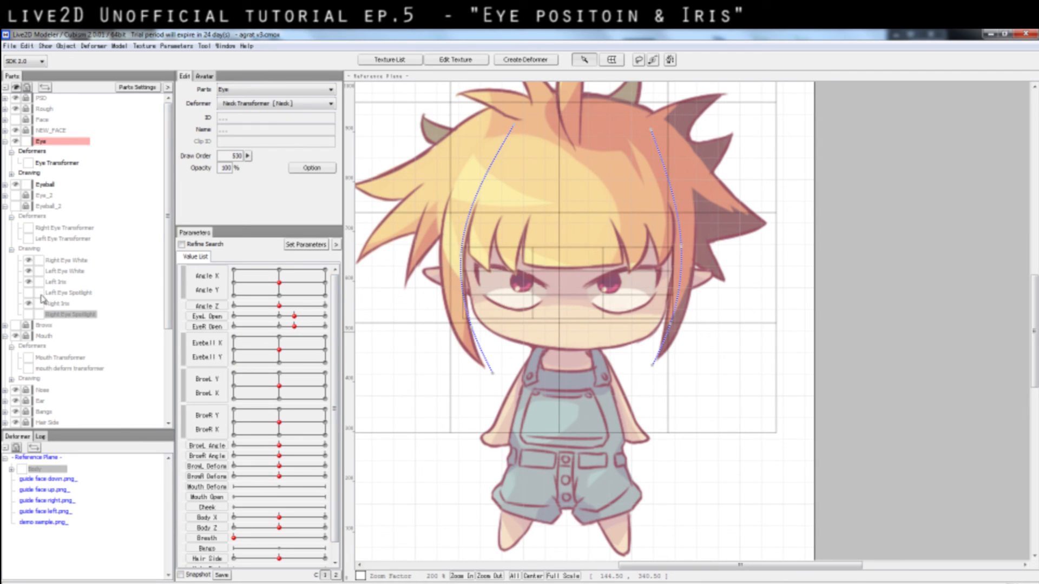
pyautogui.click(16, 145)
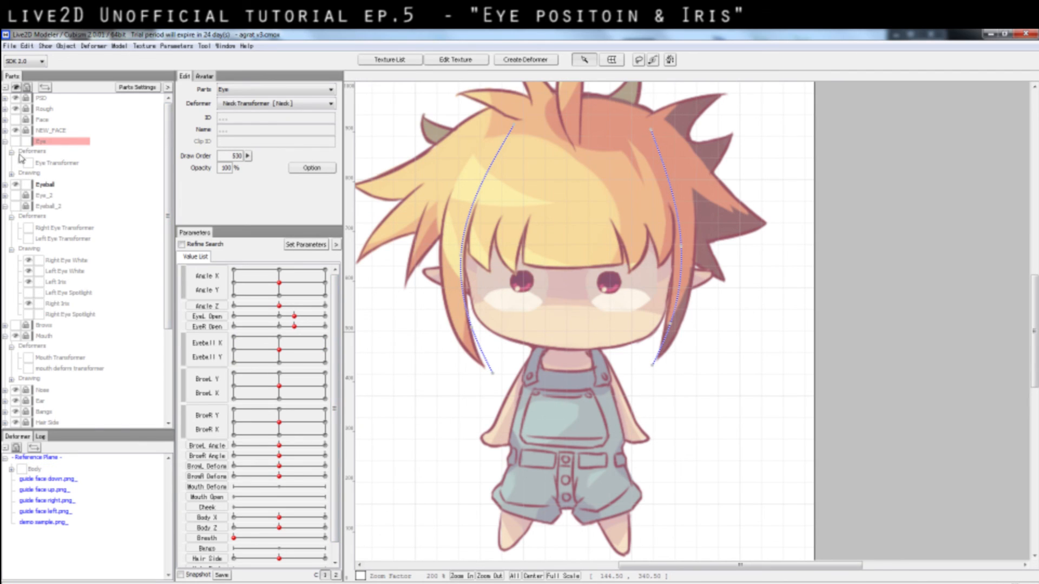
pyautogui.click(16, 184)
pyautogui.click(25, 142)
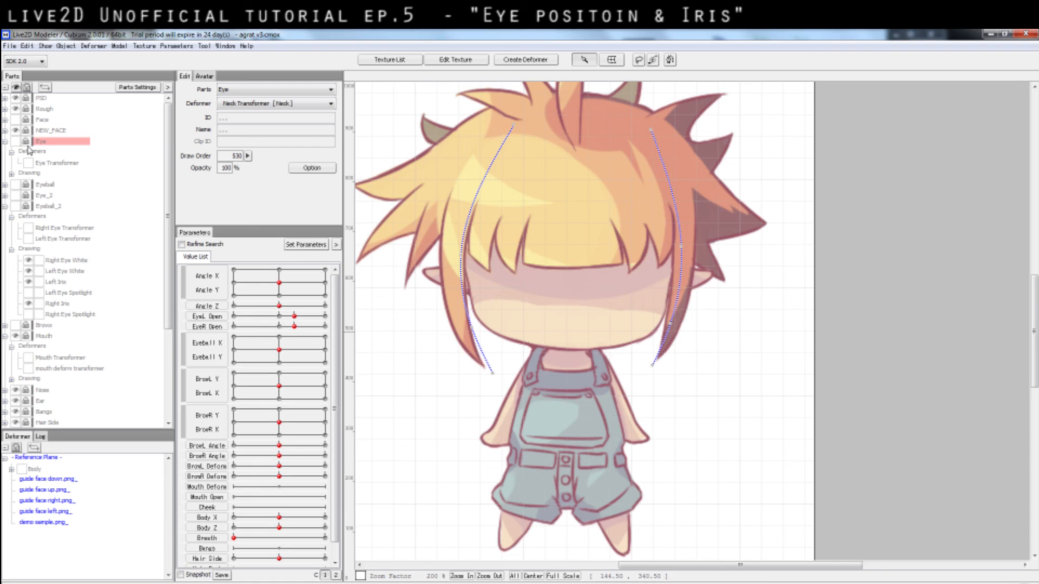
pyautogui.click(15, 206)
pyautogui.click(16, 195)
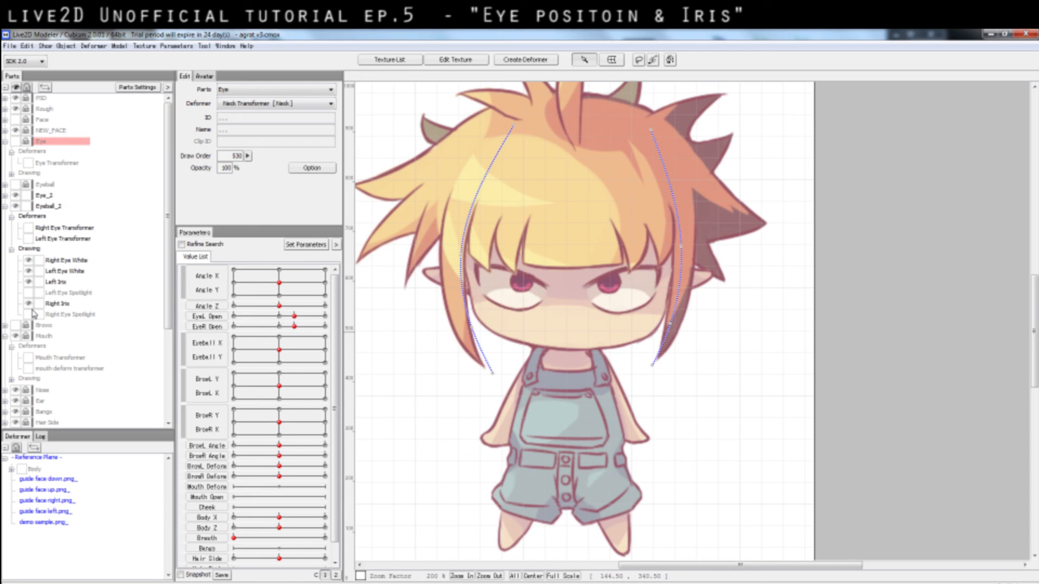
# - Make the Left Eye Spotlight and Right Eye Spotlight drawings of Eyeball_2 visible and locate each one on the face
pyautogui.click(29, 315)
pyautogui.click(29, 293)
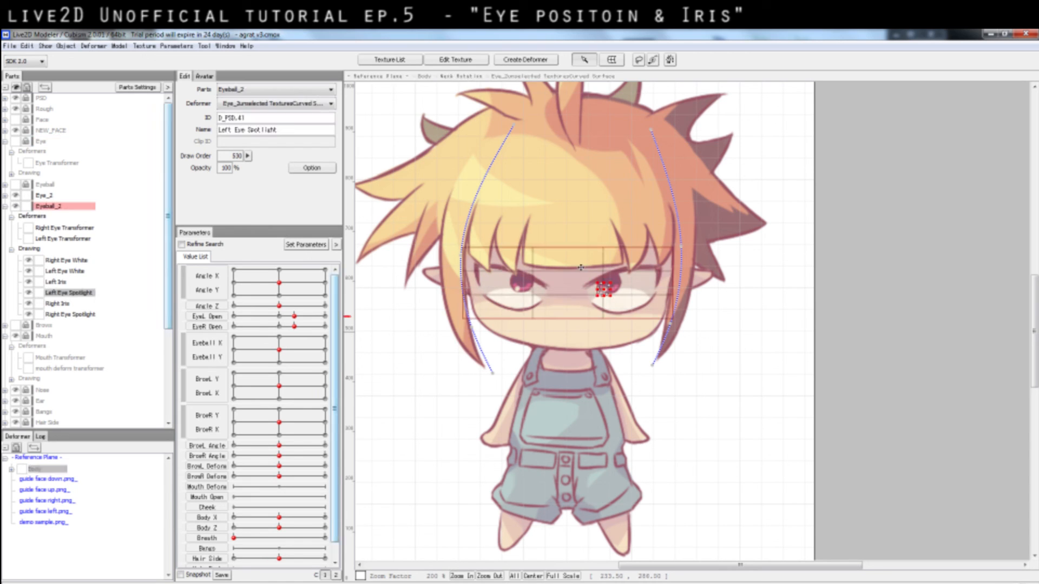
pyautogui.click(539, 314)
pyautogui.click(81, 294)
pyautogui.click(89, 315)
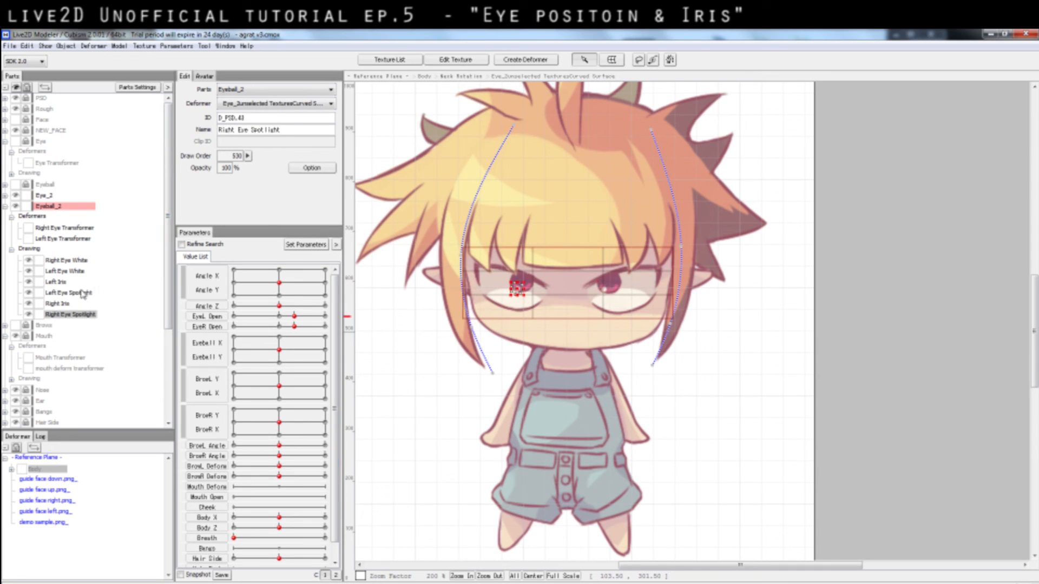
# - Add three keys at -1, 0 and 1 on Eyeball X for the Left Eye Spotlight
pyautogui.click(84, 293)
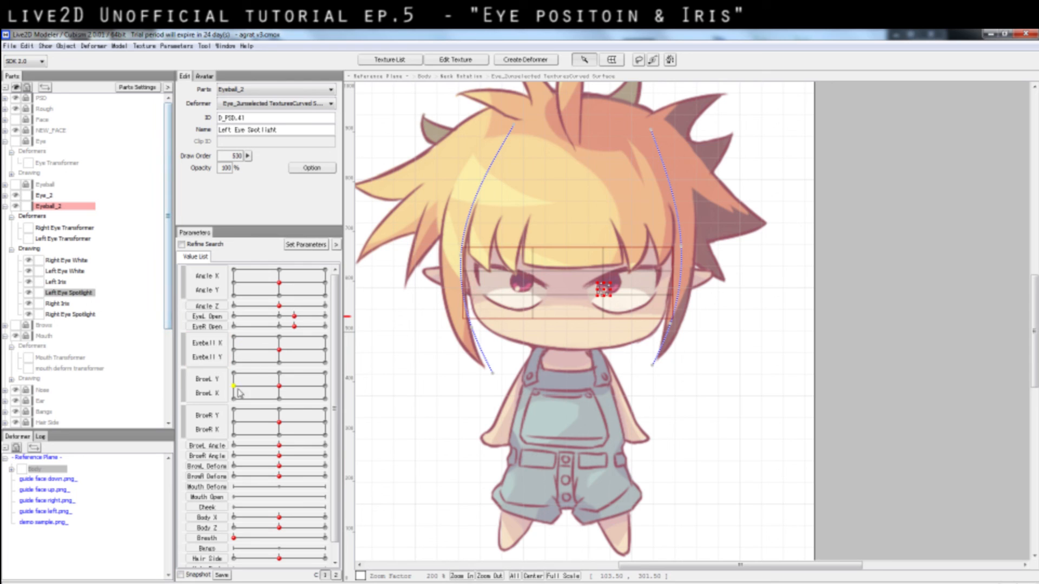
pyautogui.click(209, 350)
pyautogui.doubleClick(210, 354)
pyautogui.click(481, 332)
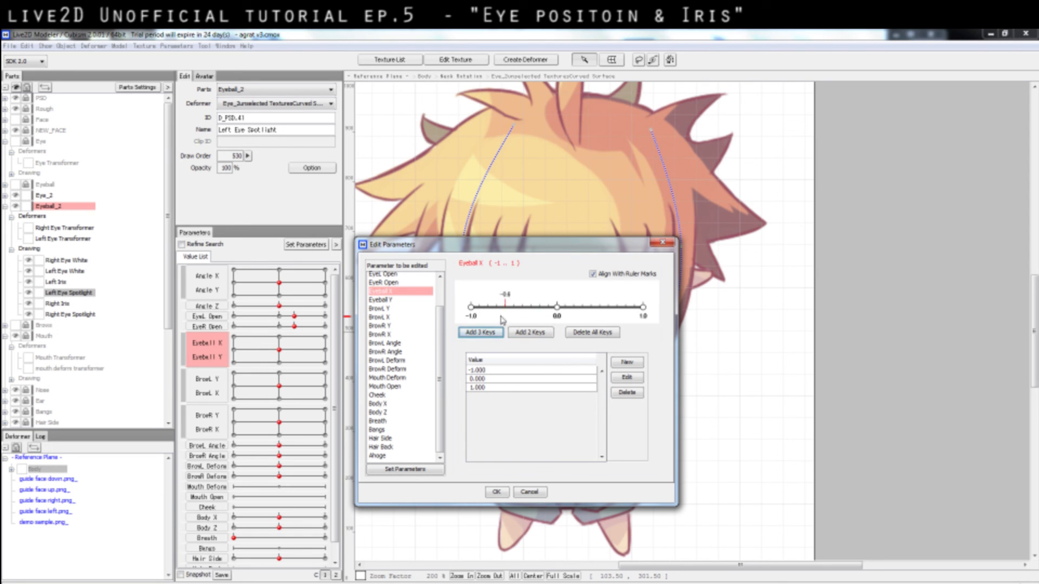
pyautogui.click(497, 493)
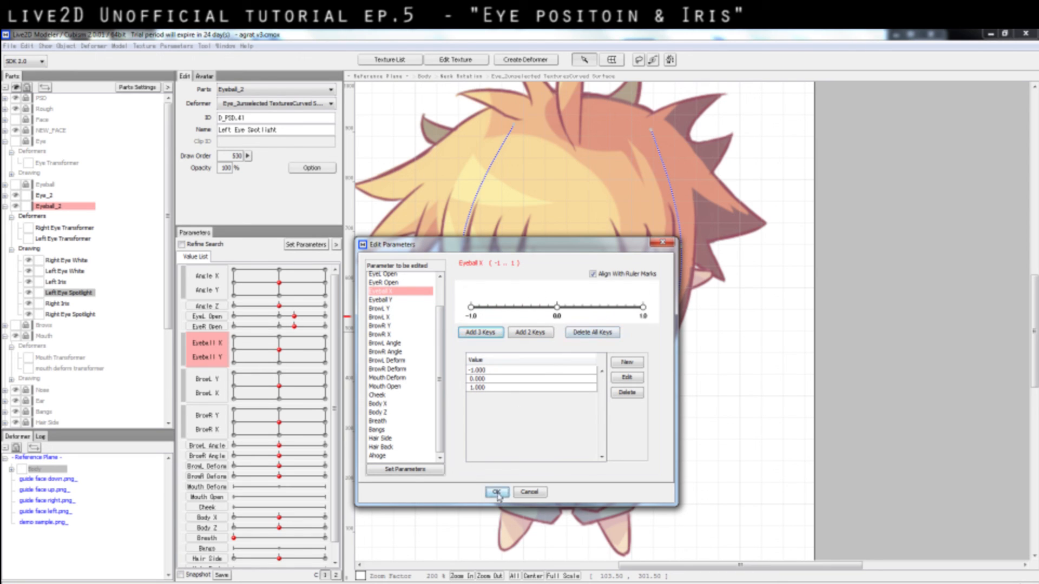
# - Add three keys at -1, 0 and 1 on both Eyeball X and Eyeball Y for the Right Eye Spotlight
pyautogui.click(79, 317)
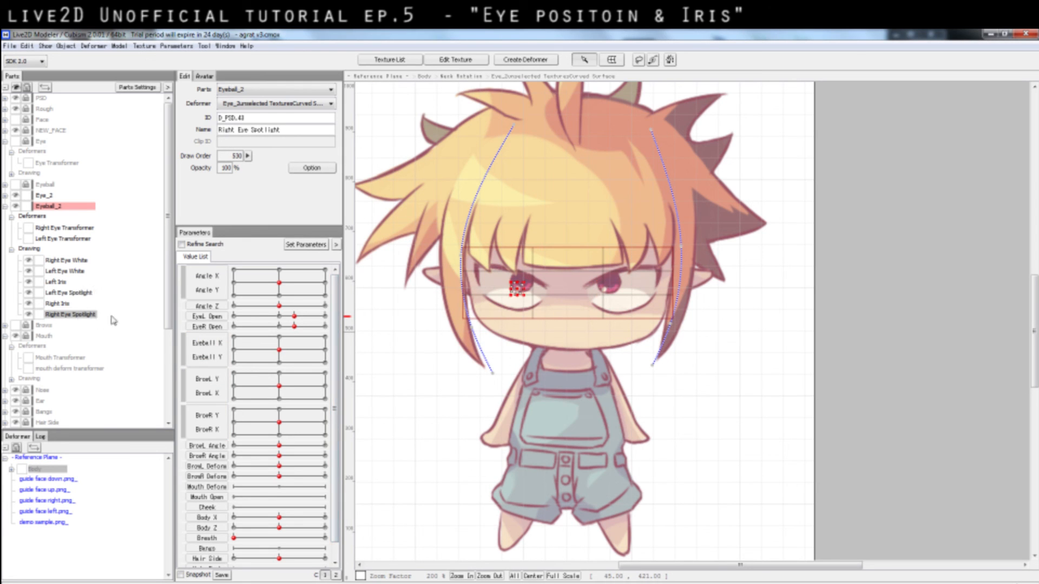
pyautogui.doubleClick(208, 343)
pyautogui.click(481, 333)
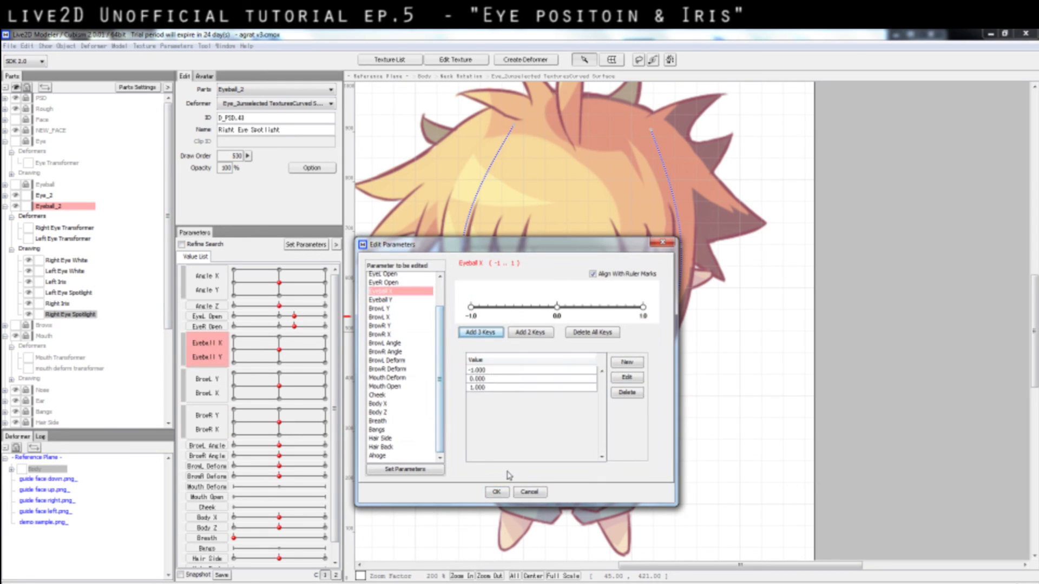
pyautogui.click(497, 492)
pyautogui.doubleClick(208, 355)
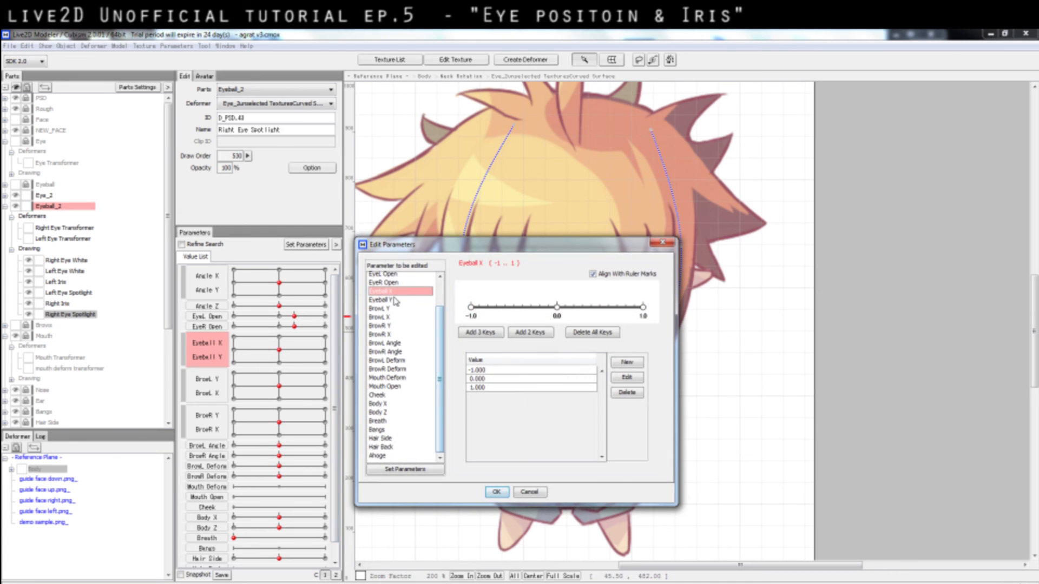
pyautogui.click(393, 300)
pyautogui.click(481, 332)
pyautogui.click(497, 493)
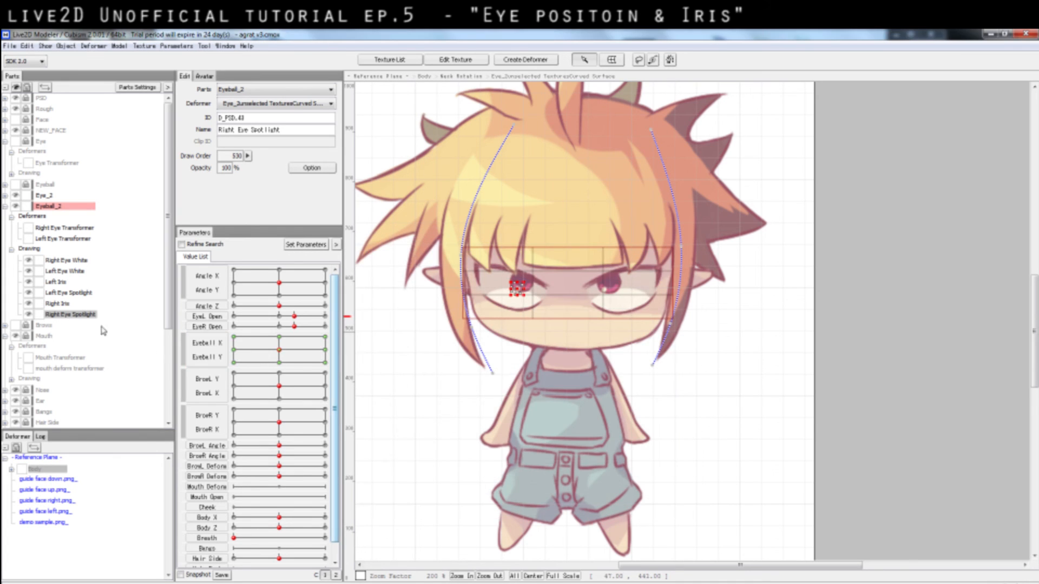
# - Add three keys at -1, 0 and 1 on Eyeball Y for the Left Eye Spotlight
pyautogui.click(69, 293)
pyautogui.doubleClick(184, 340)
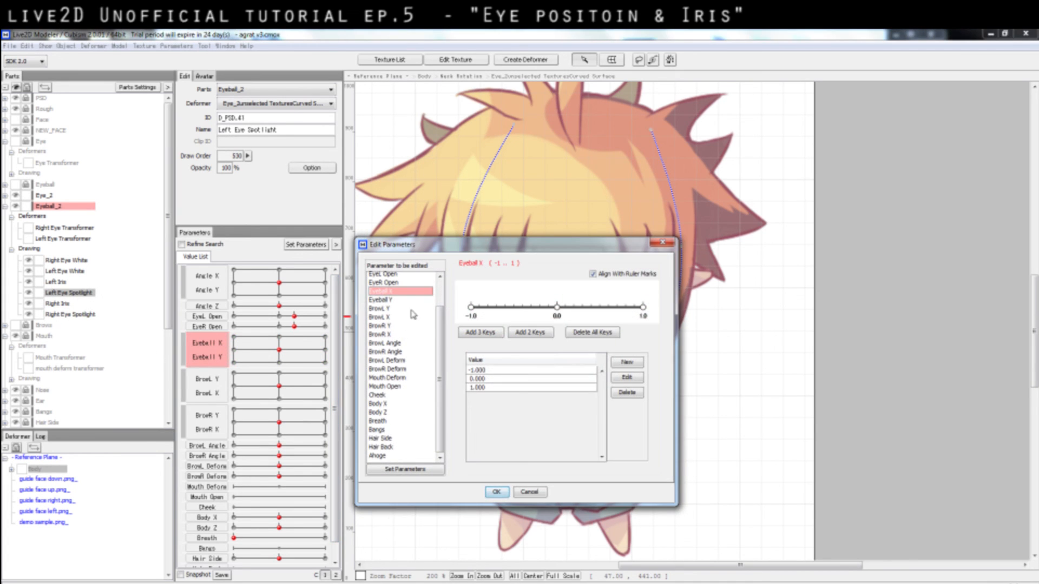
pyautogui.click(398, 301)
pyautogui.click(481, 332)
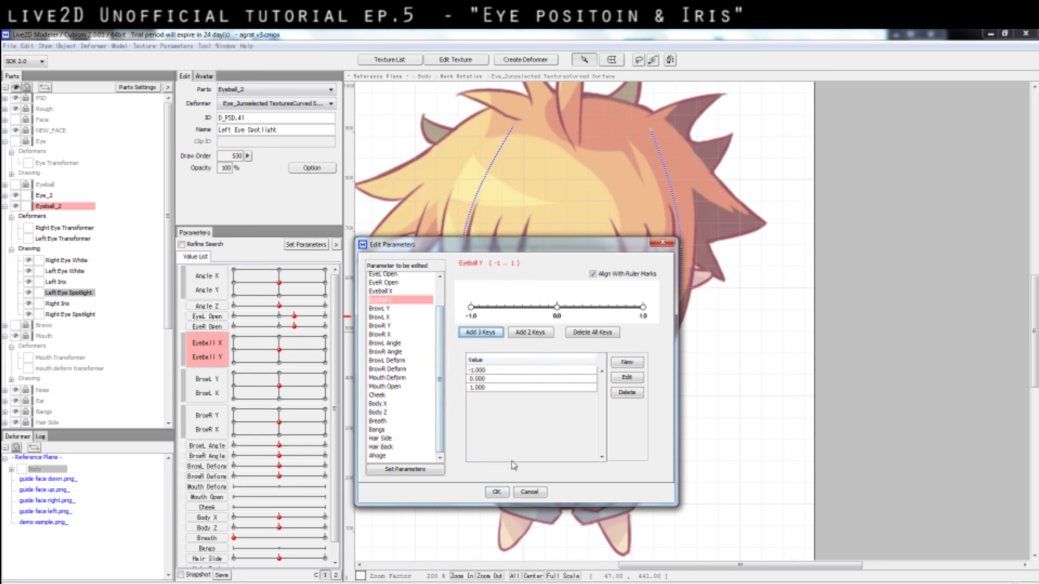
pyautogui.click(497, 492)
# - Compare the Eyeball X and Y keys of the Left Eye Spotlight and the Right Eye Spotlight
pyautogui.click(75, 315)
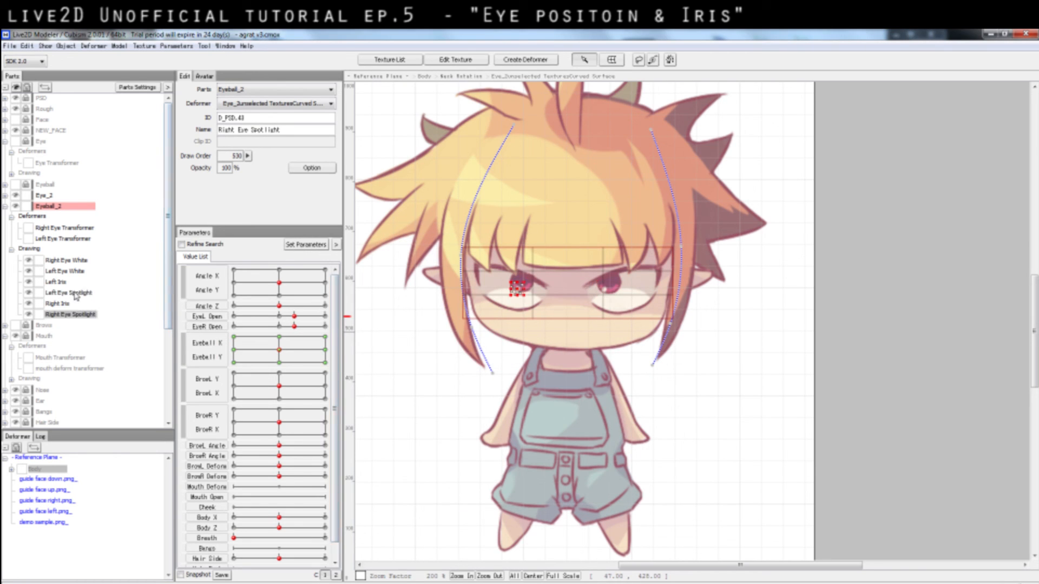
pyautogui.click(76, 296)
pyautogui.click(89, 316)
pyautogui.click(90, 297)
pyautogui.click(90, 318)
pyautogui.click(79, 294)
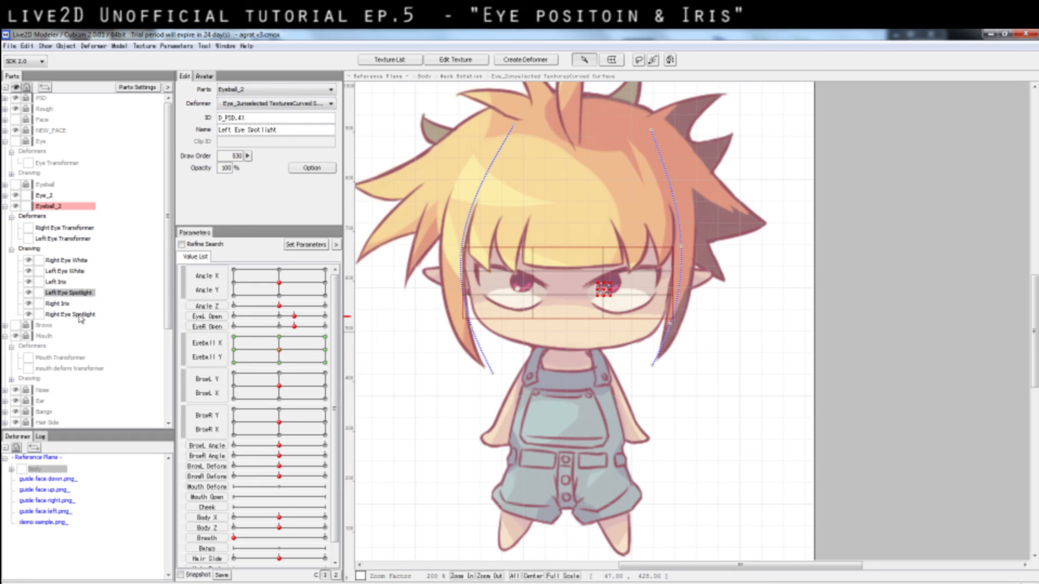
pyautogui.click(82, 315)
pyautogui.click(82, 296)
pyautogui.click(81, 315)
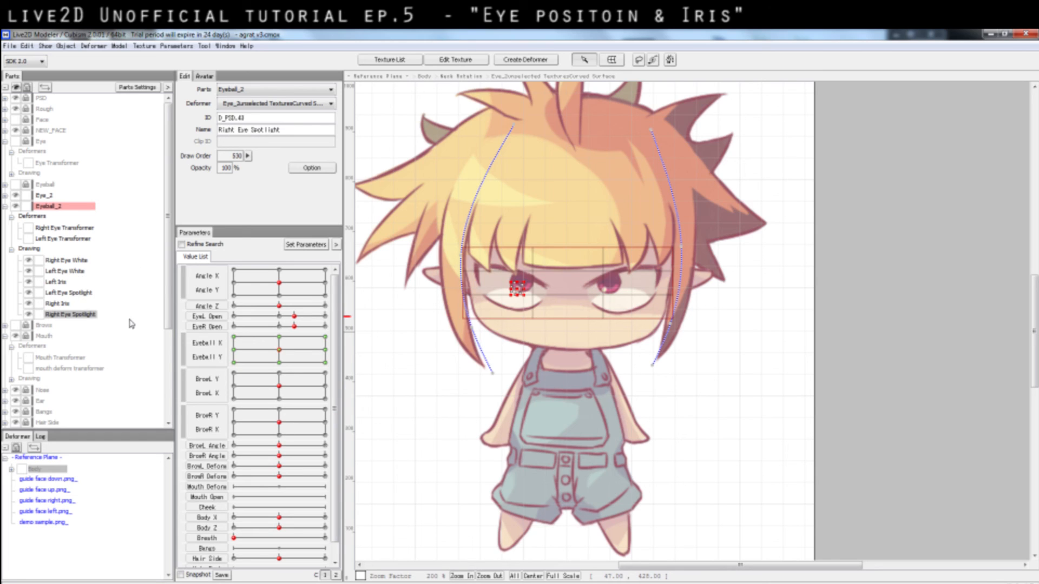
pyautogui.click(81, 294)
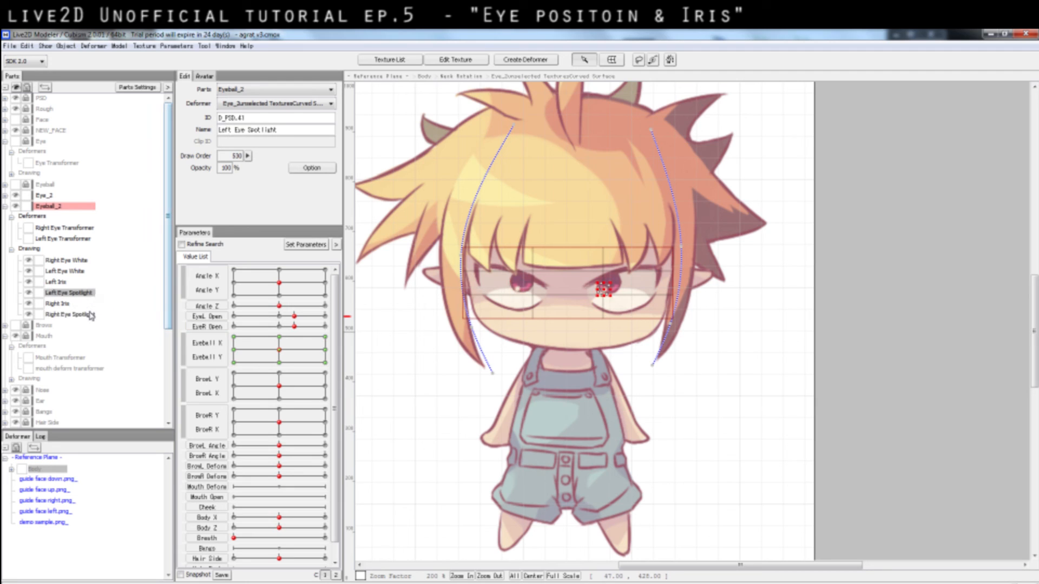
pyautogui.click(81, 316)
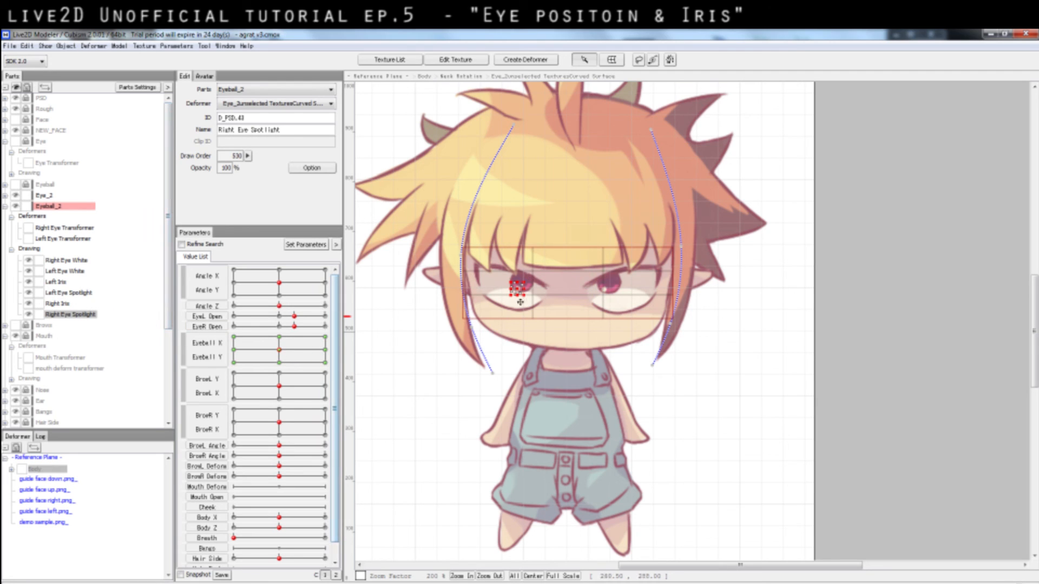
# - At Eyeball X 0 and Eyeball Y 1, shift both eye spotlights up slightly together, and return Eyeball Y to 0
pyautogui.moveTo(286, 350)
pyautogui.mouseDown()
pyautogui.moveTo(302, 352)
pyautogui.moveTo(280, 337)
pyautogui.mouseUp()
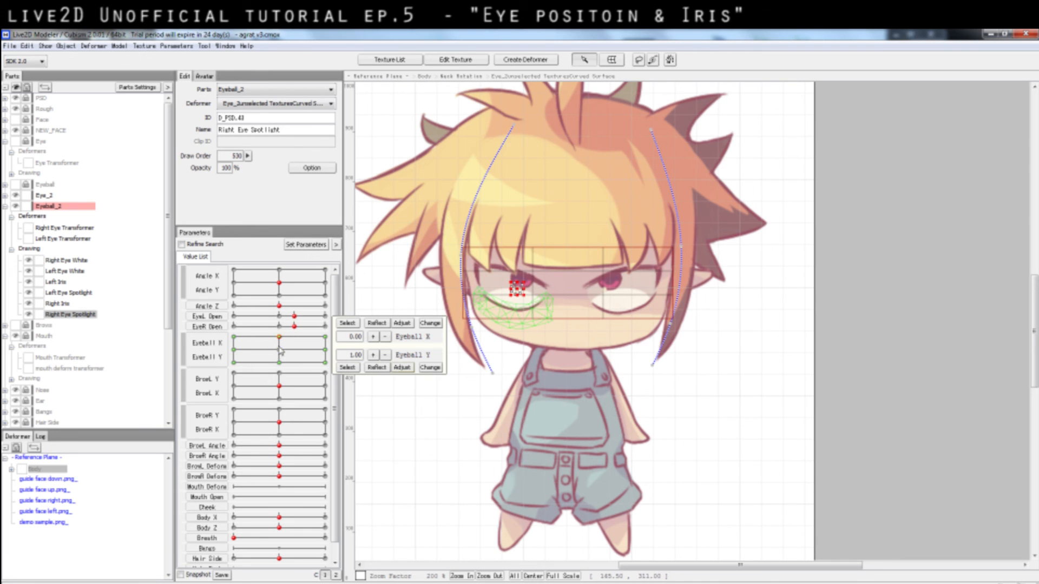
pyautogui.scroll(1, 635, 341)
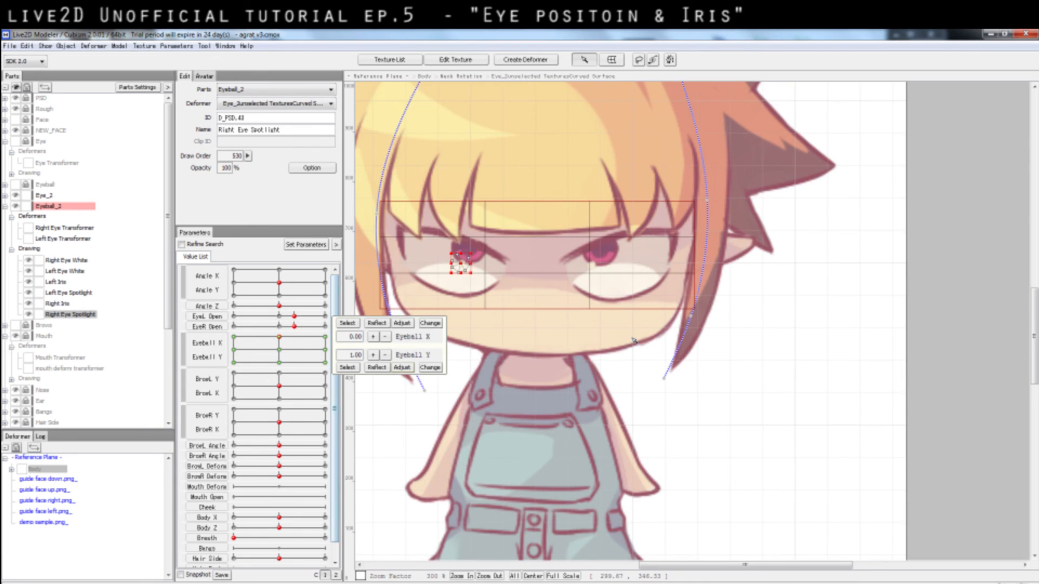
pyautogui.keyDown('ctrl'); pyautogui.click(77, 293); pyautogui.keyUp('ctrl')
pyautogui.click(65, 293)
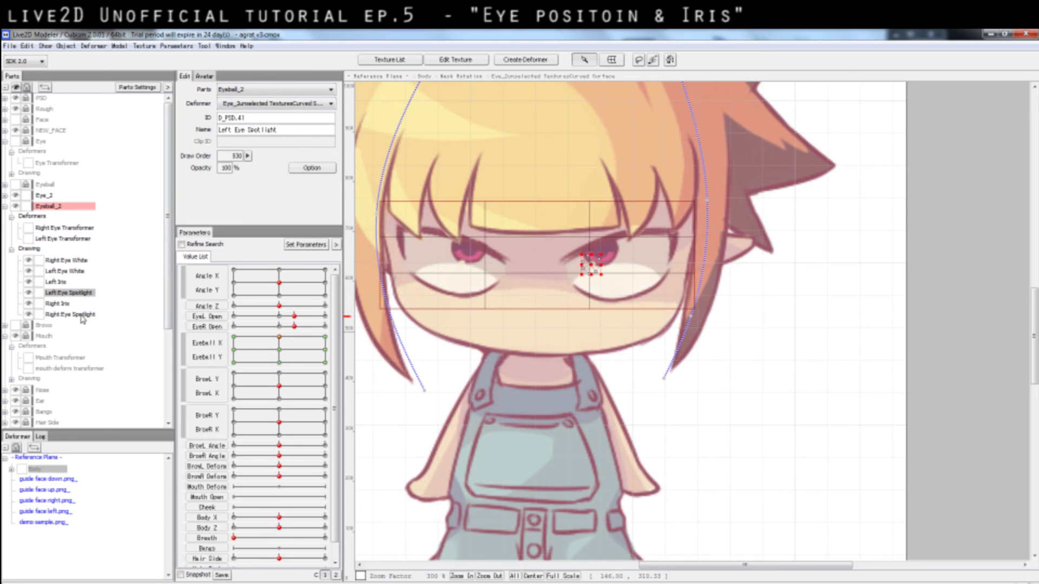
pyautogui.click(81, 314)
pyautogui.keyDown('ctrl'); pyautogui.click(75, 292); pyautogui.keyUp('ctrl')
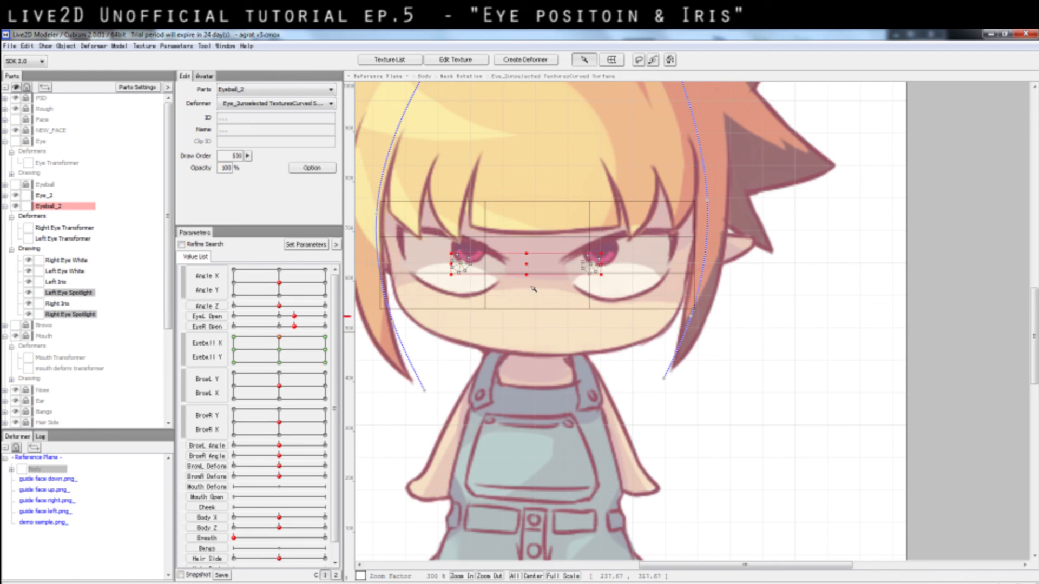
pyautogui.moveTo(528, 265); pyautogui.dragTo(528, 259)
pyautogui.click(724, 403)
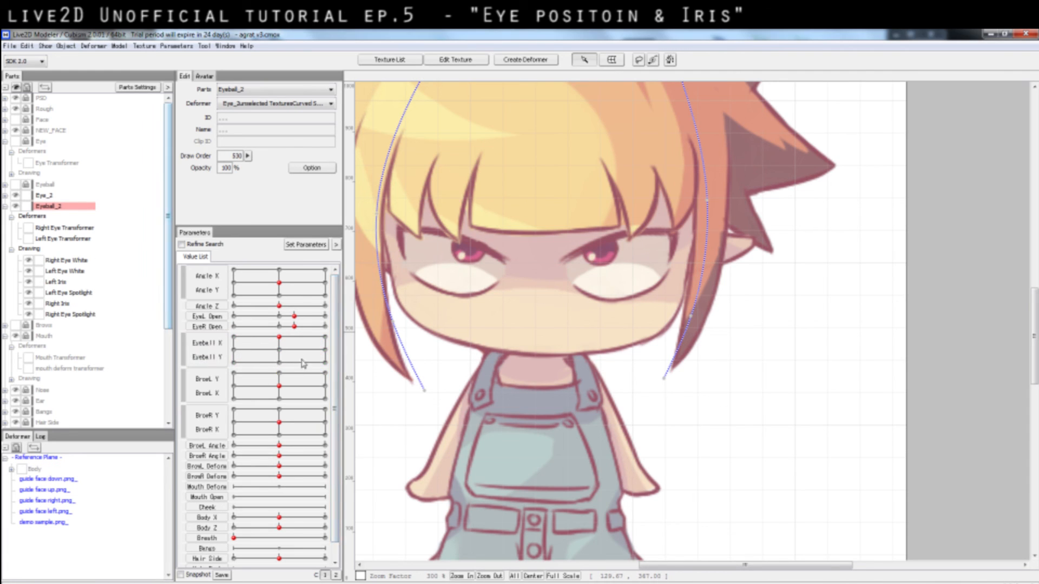
pyautogui.moveTo(302, 364); pyautogui.dragTo(280, 349)
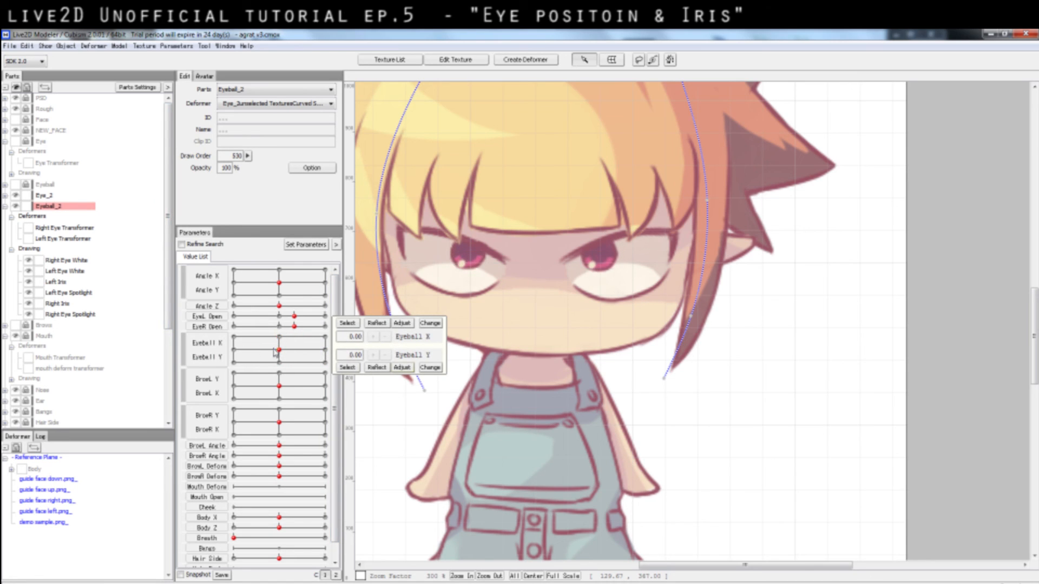
pyautogui.click(217, 326)
pyautogui.click(227, 319)
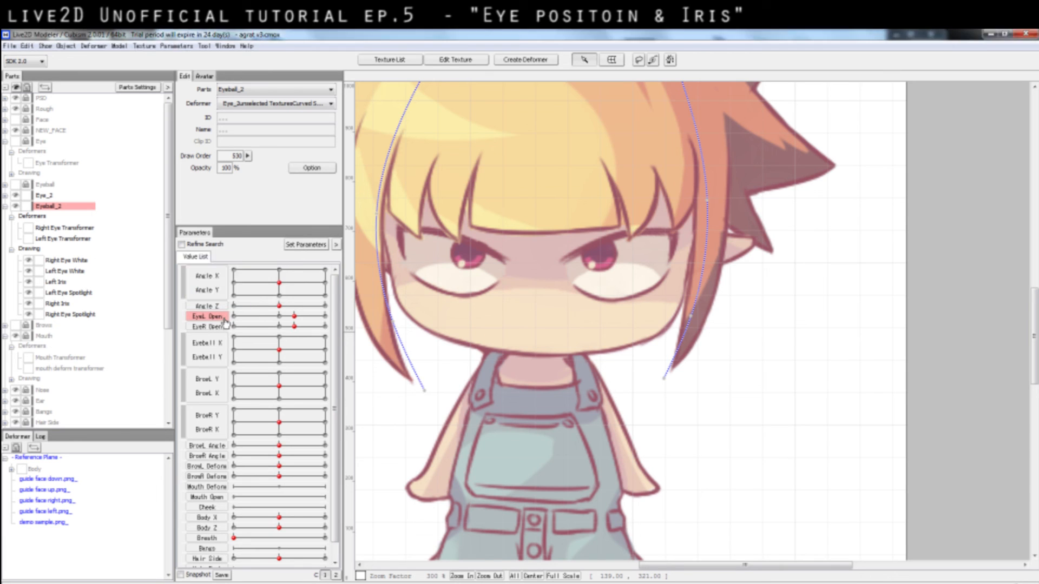
pyautogui.click(73, 293)
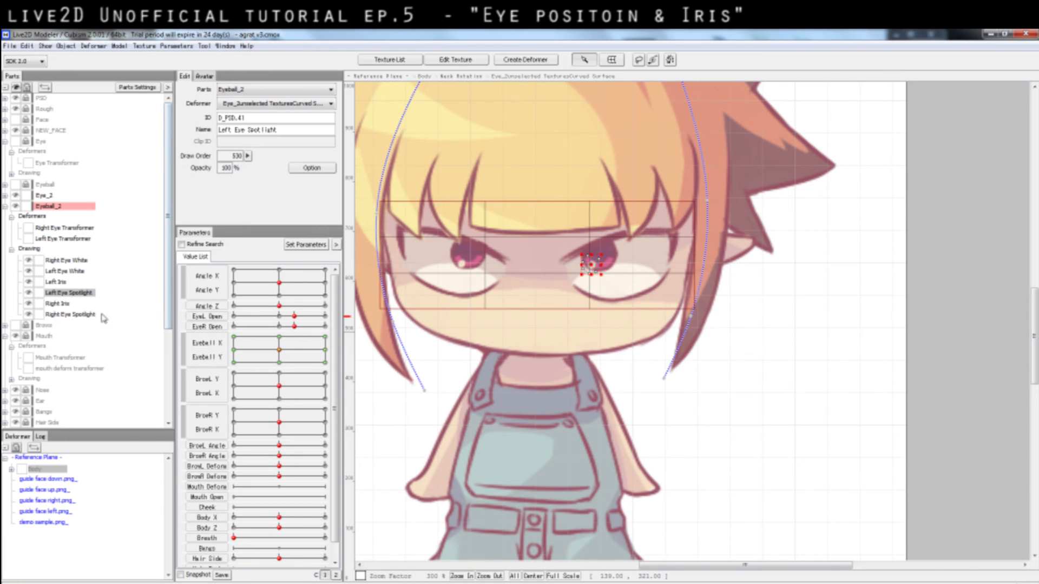
pyautogui.doubleClick(207, 316)
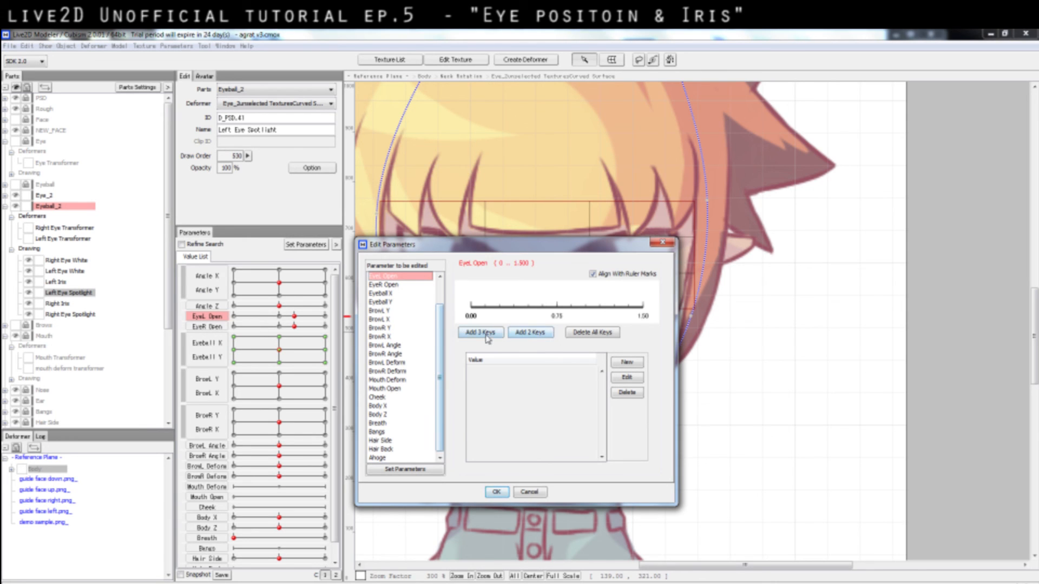
pyautogui.click(529, 493)
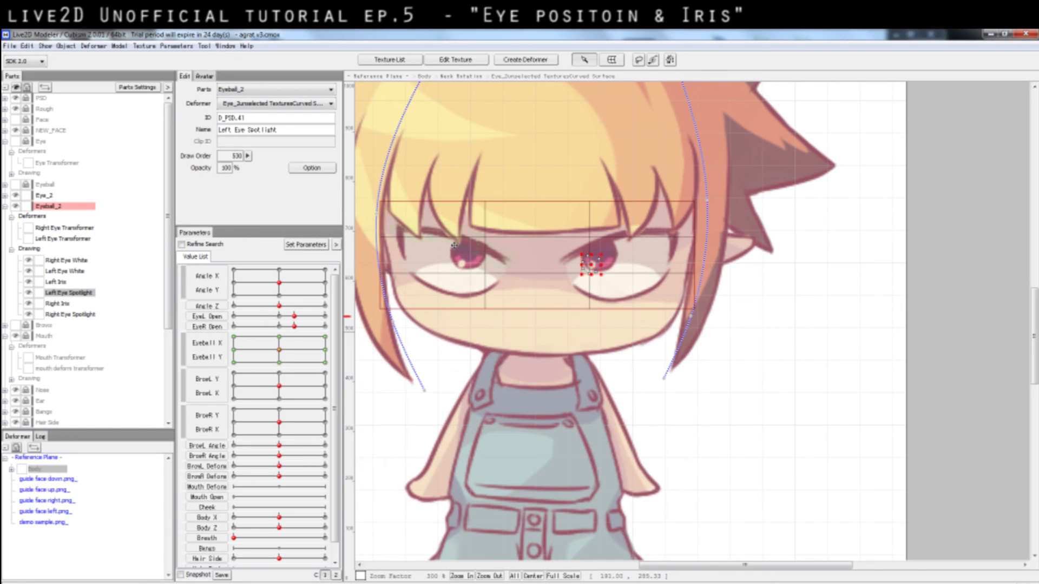
# - At Eyeball X 0 and Eyeball Y 0, move both eye spotlights together up onto the upper outer left of the irises
pyautogui.click(91, 315)
pyautogui.keyDown('ctrl'); pyautogui.click(60, 293); pyautogui.keyUp('ctrl')
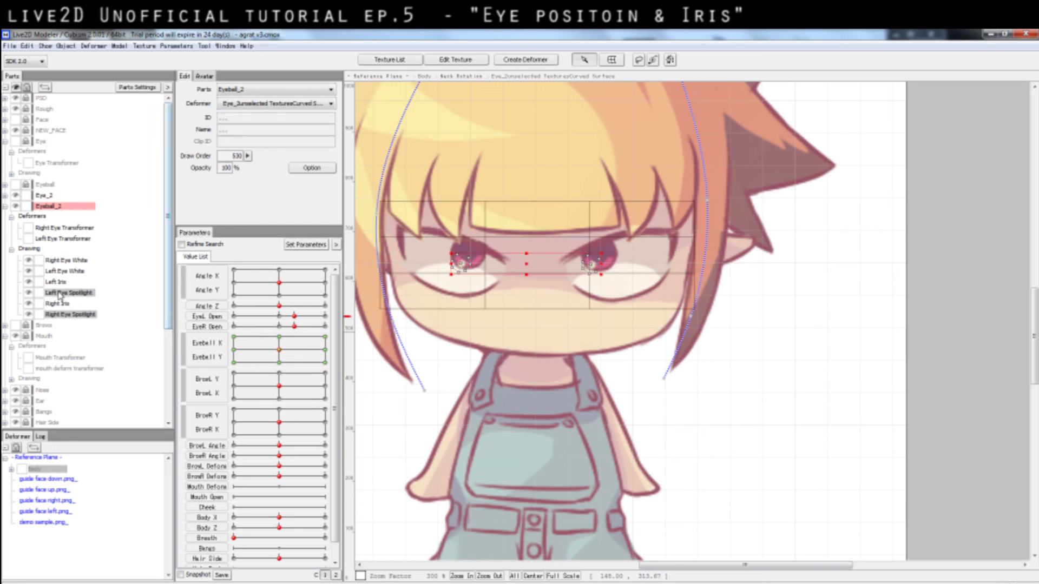
pyautogui.moveTo(530, 254); pyautogui.dragTo(527, 243)
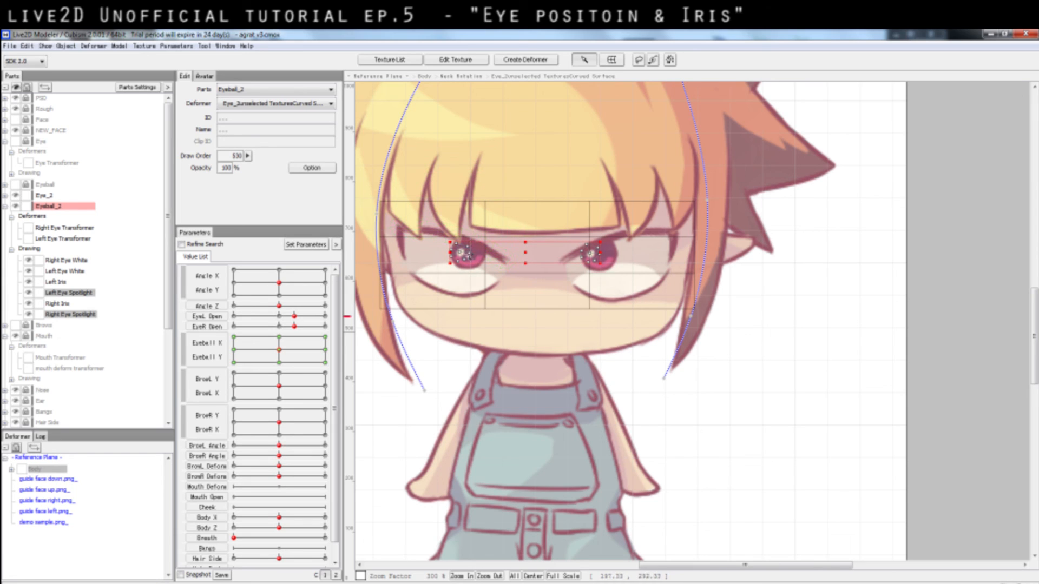
pyautogui.moveTo(526, 253); pyautogui.dragTo(518, 264)
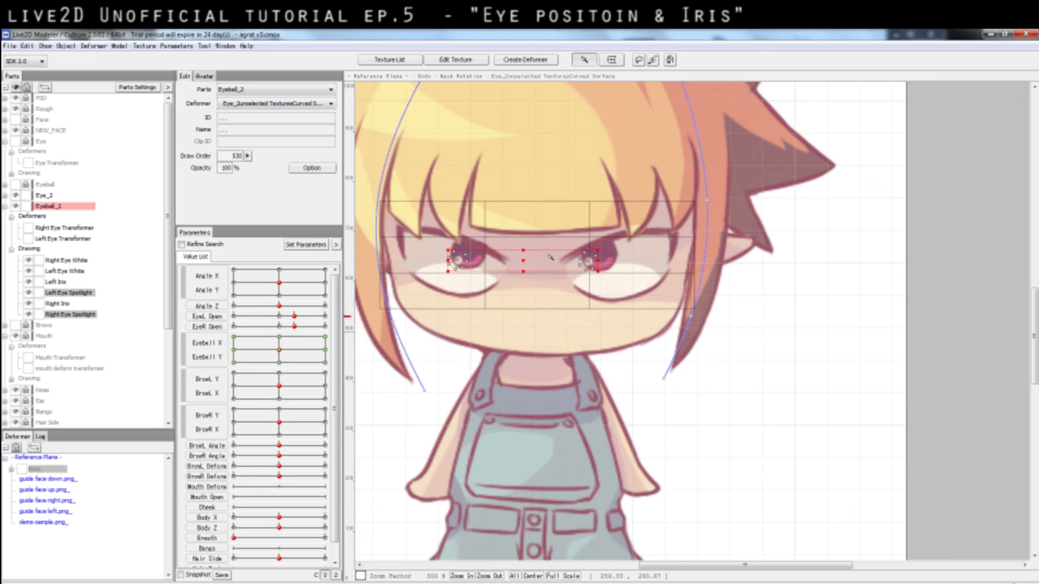
pyautogui.moveTo(523, 262); pyautogui.dragTo(522, 257)
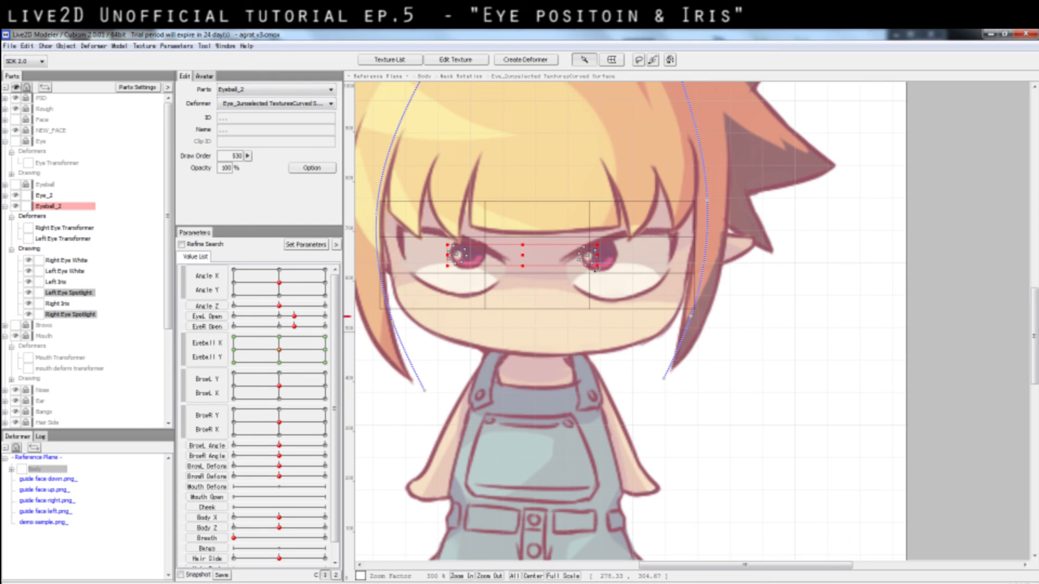
pyautogui.click(653, 304)
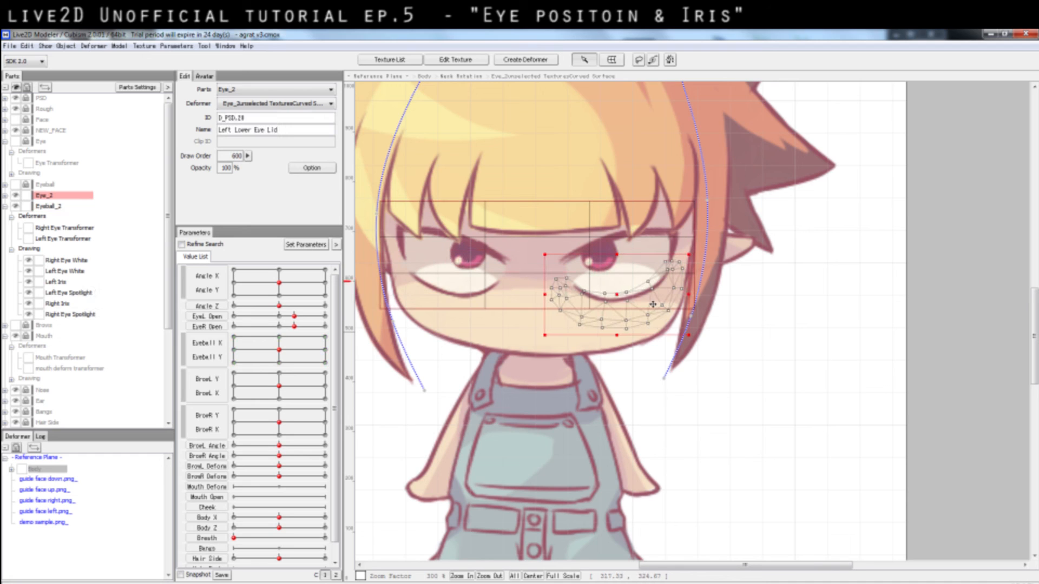
# - Examine the Right Eye Transformer and the Left Eye Transformer around the two irises
pyautogui.click(801, 315)
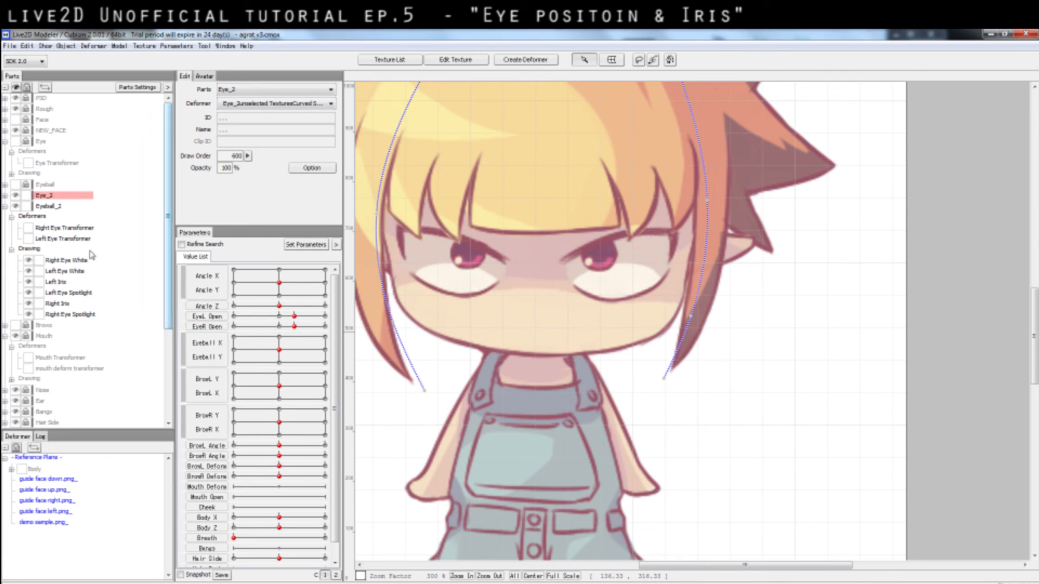
pyautogui.click(63, 228)
pyautogui.click(74, 240)
pyautogui.click(64, 228)
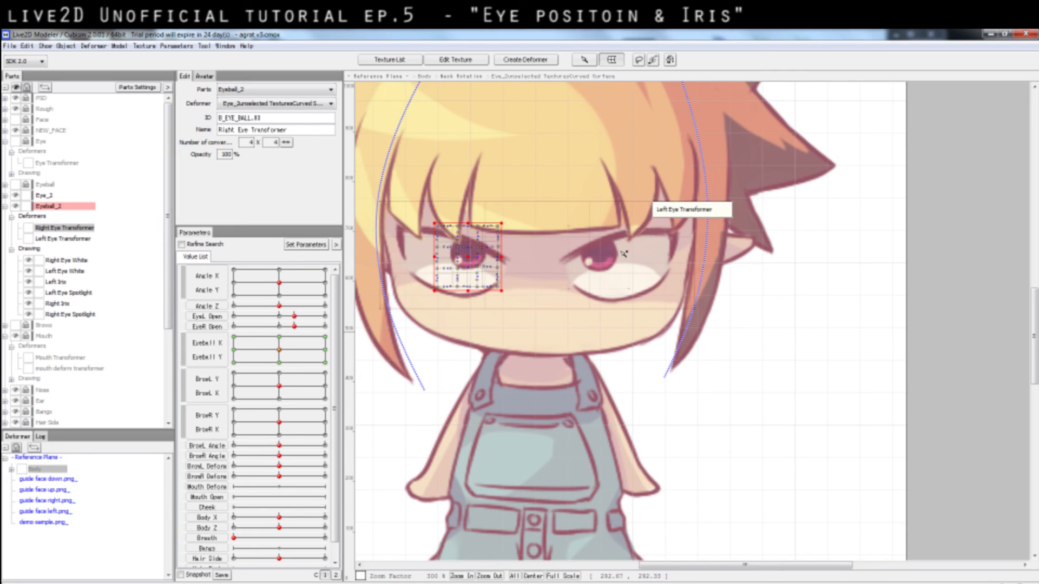
pyautogui.click(544, 259)
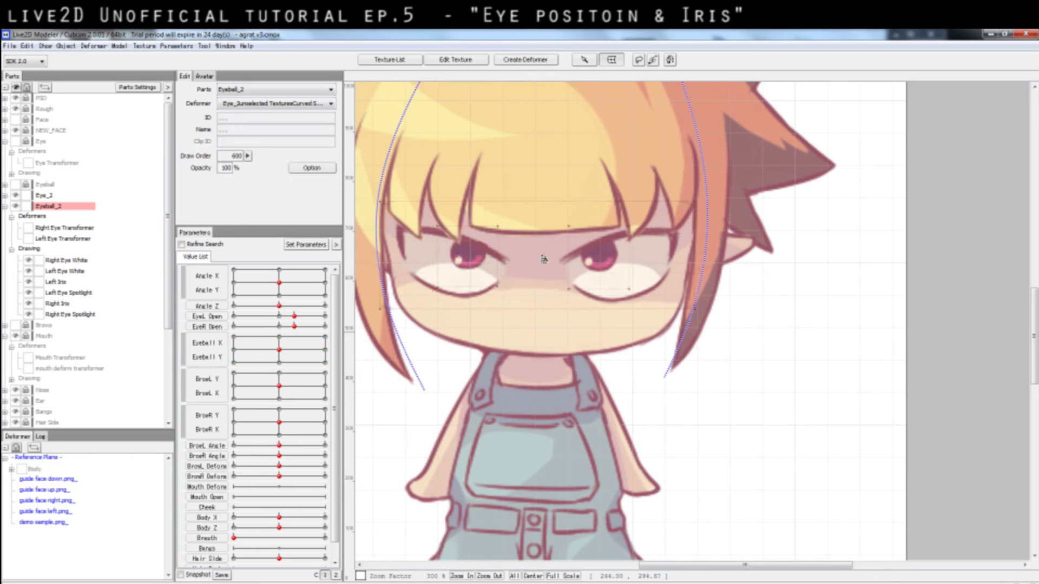
pyautogui.click(463, 263)
pyautogui.click(603, 271)
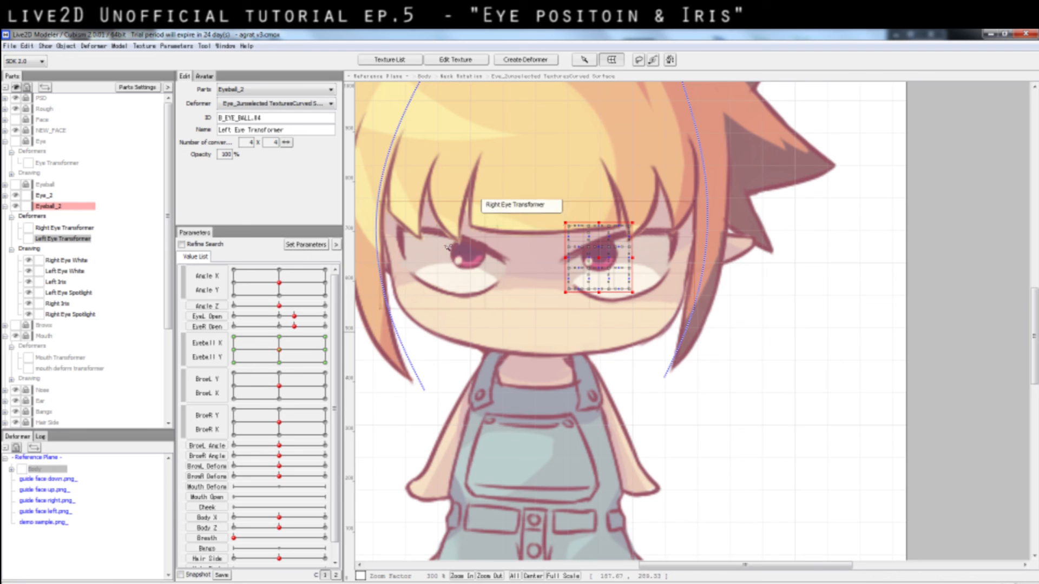
# - Select the Right Eye Spotlight and Left Eye Spotlight together and preview the head at Angle X 0 and Angle Y 30
pyautogui.click(76, 314)
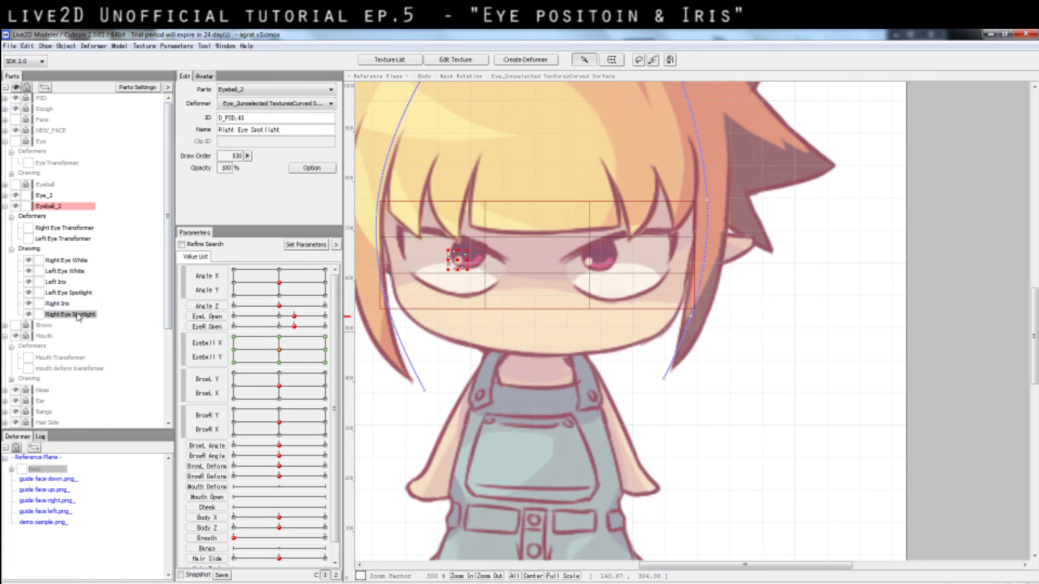
pyautogui.keyDown('ctrl'); pyautogui.click(84, 292); pyautogui.keyUp('ctrl')
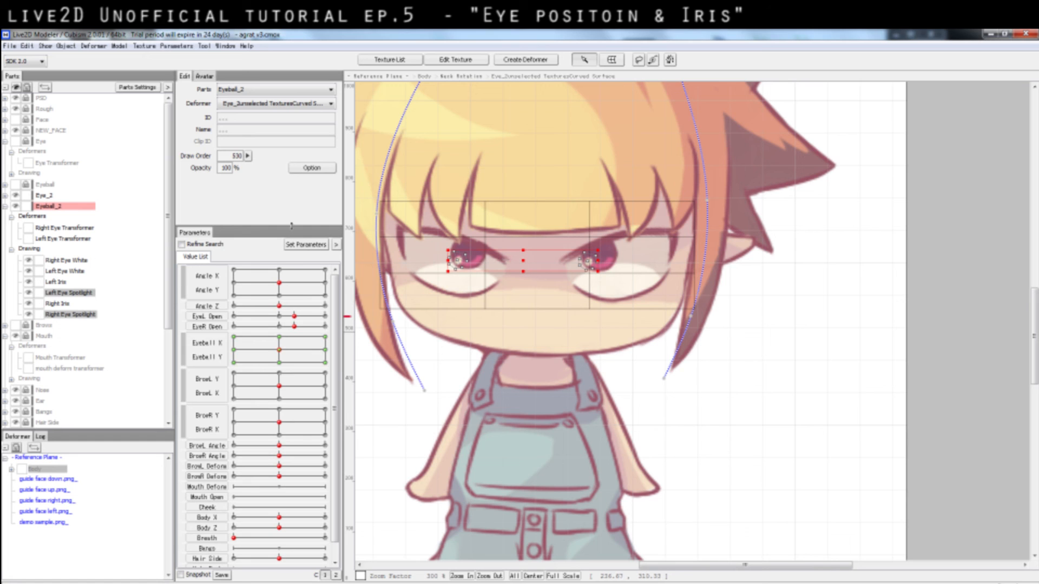
pyautogui.moveTo(323, 281); pyautogui.dragTo(279, 270)
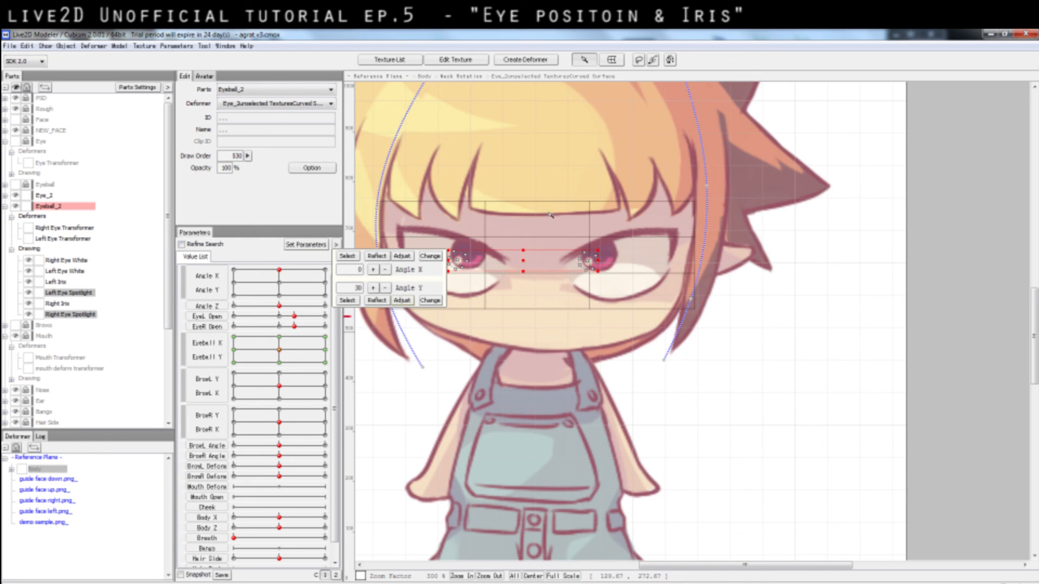